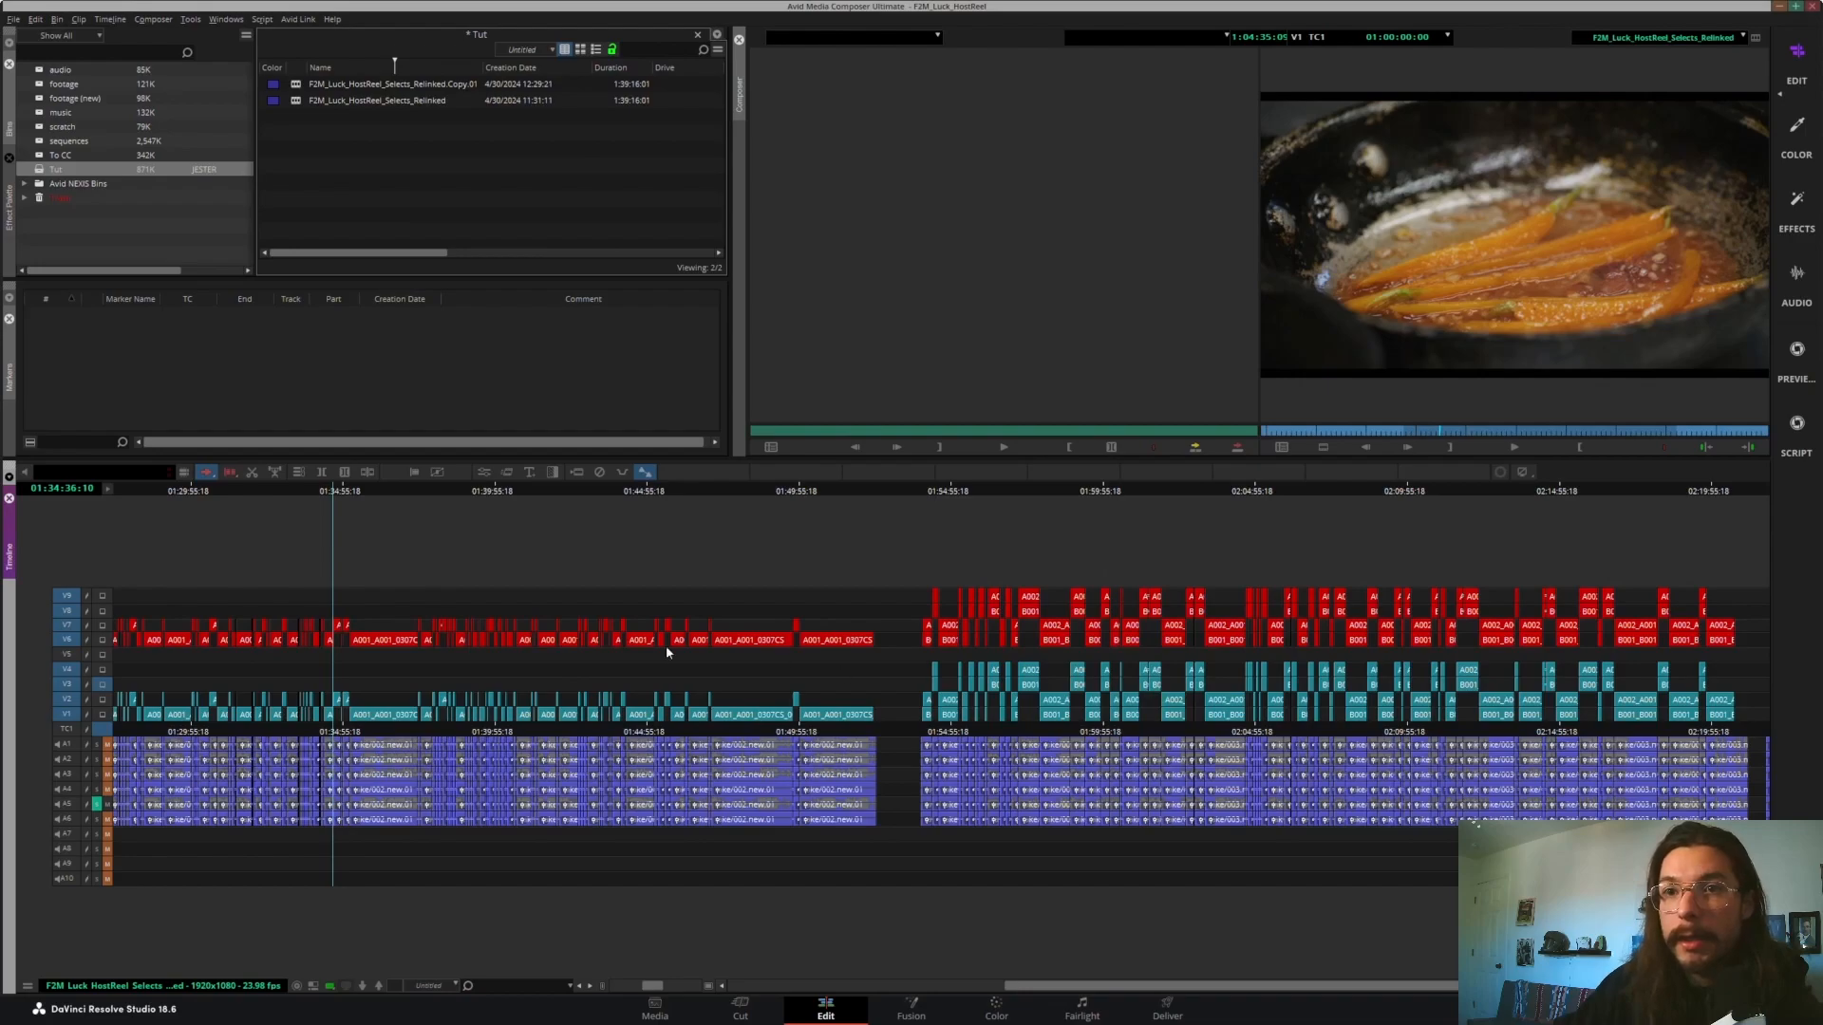
# - Delete the teal clips on V1 and V2 between about 01:34:36 and the gap near 01:52:22
pyautogui.press('l')
pyautogui.press('l')
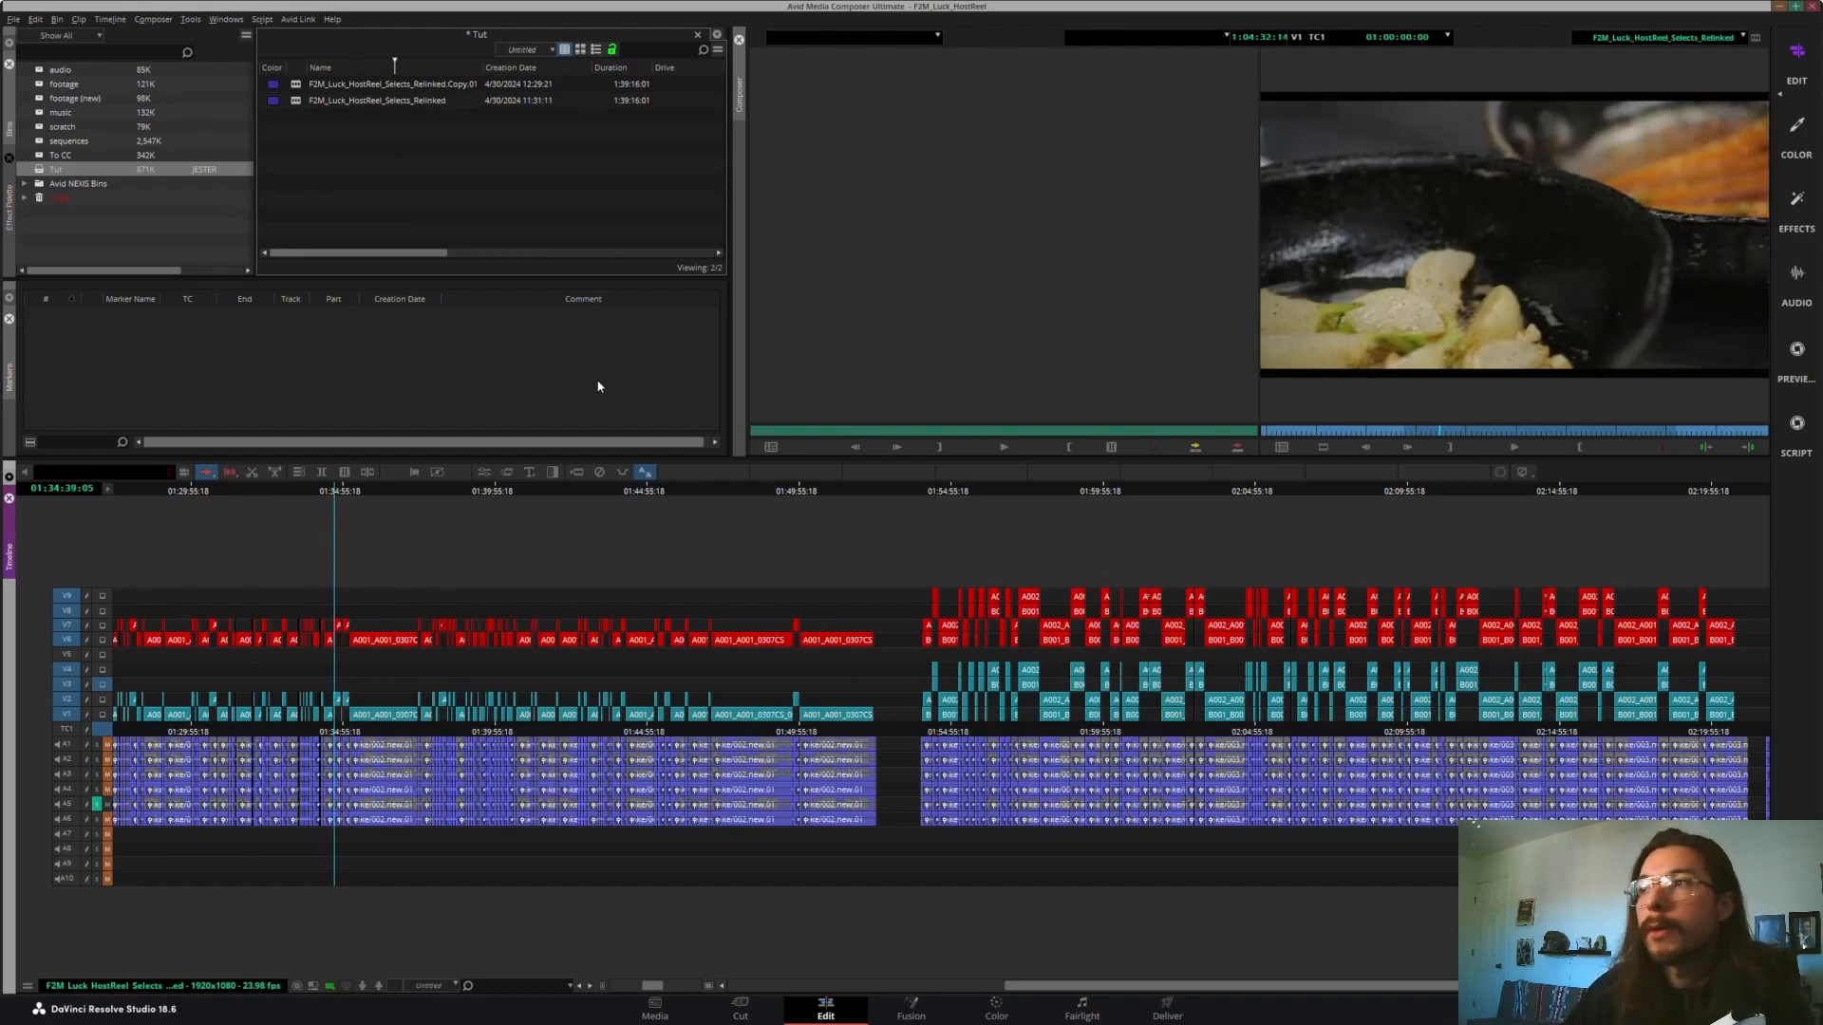
pyautogui.moveTo(328, 678); pyautogui.dragTo(878, 740)
pyautogui.press('Delete')
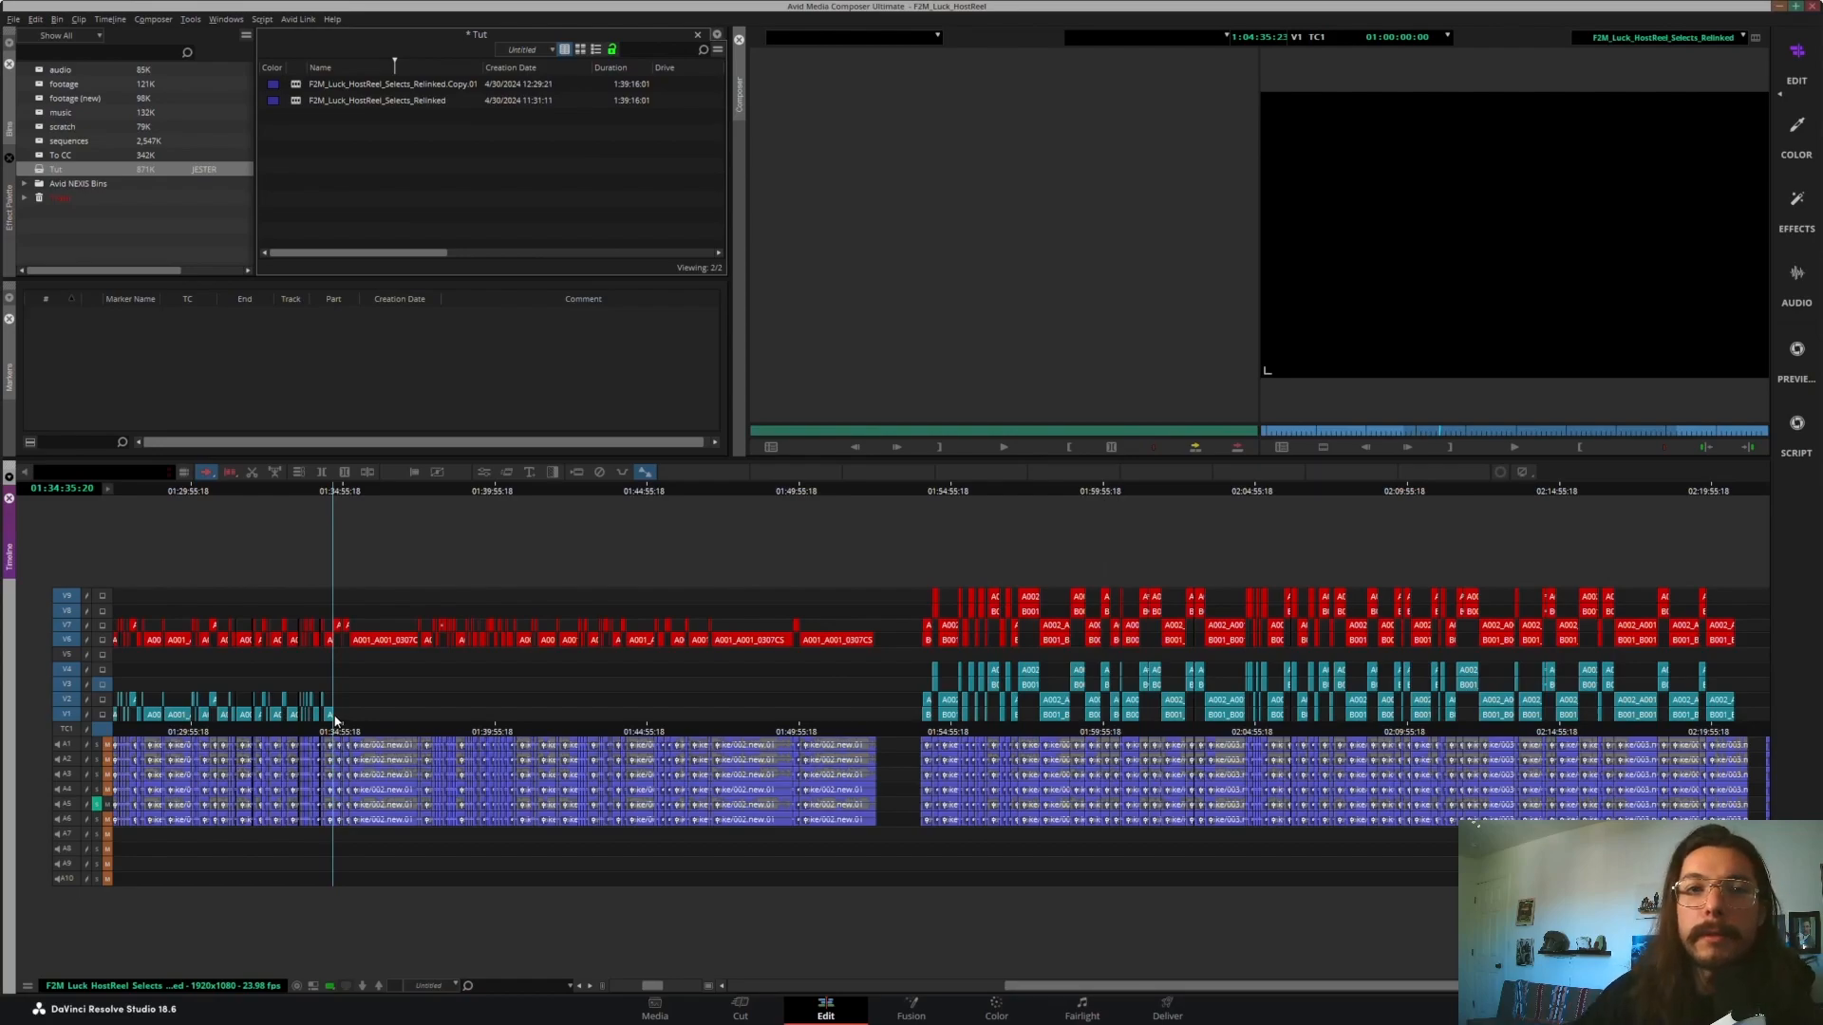
# - Extend the last remaining V1 clip to 01:52:22:18 and return the playhead to 01:34:36:10
pyautogui.moveTo(332, 716); pyautogui.dragTo(894, 714)
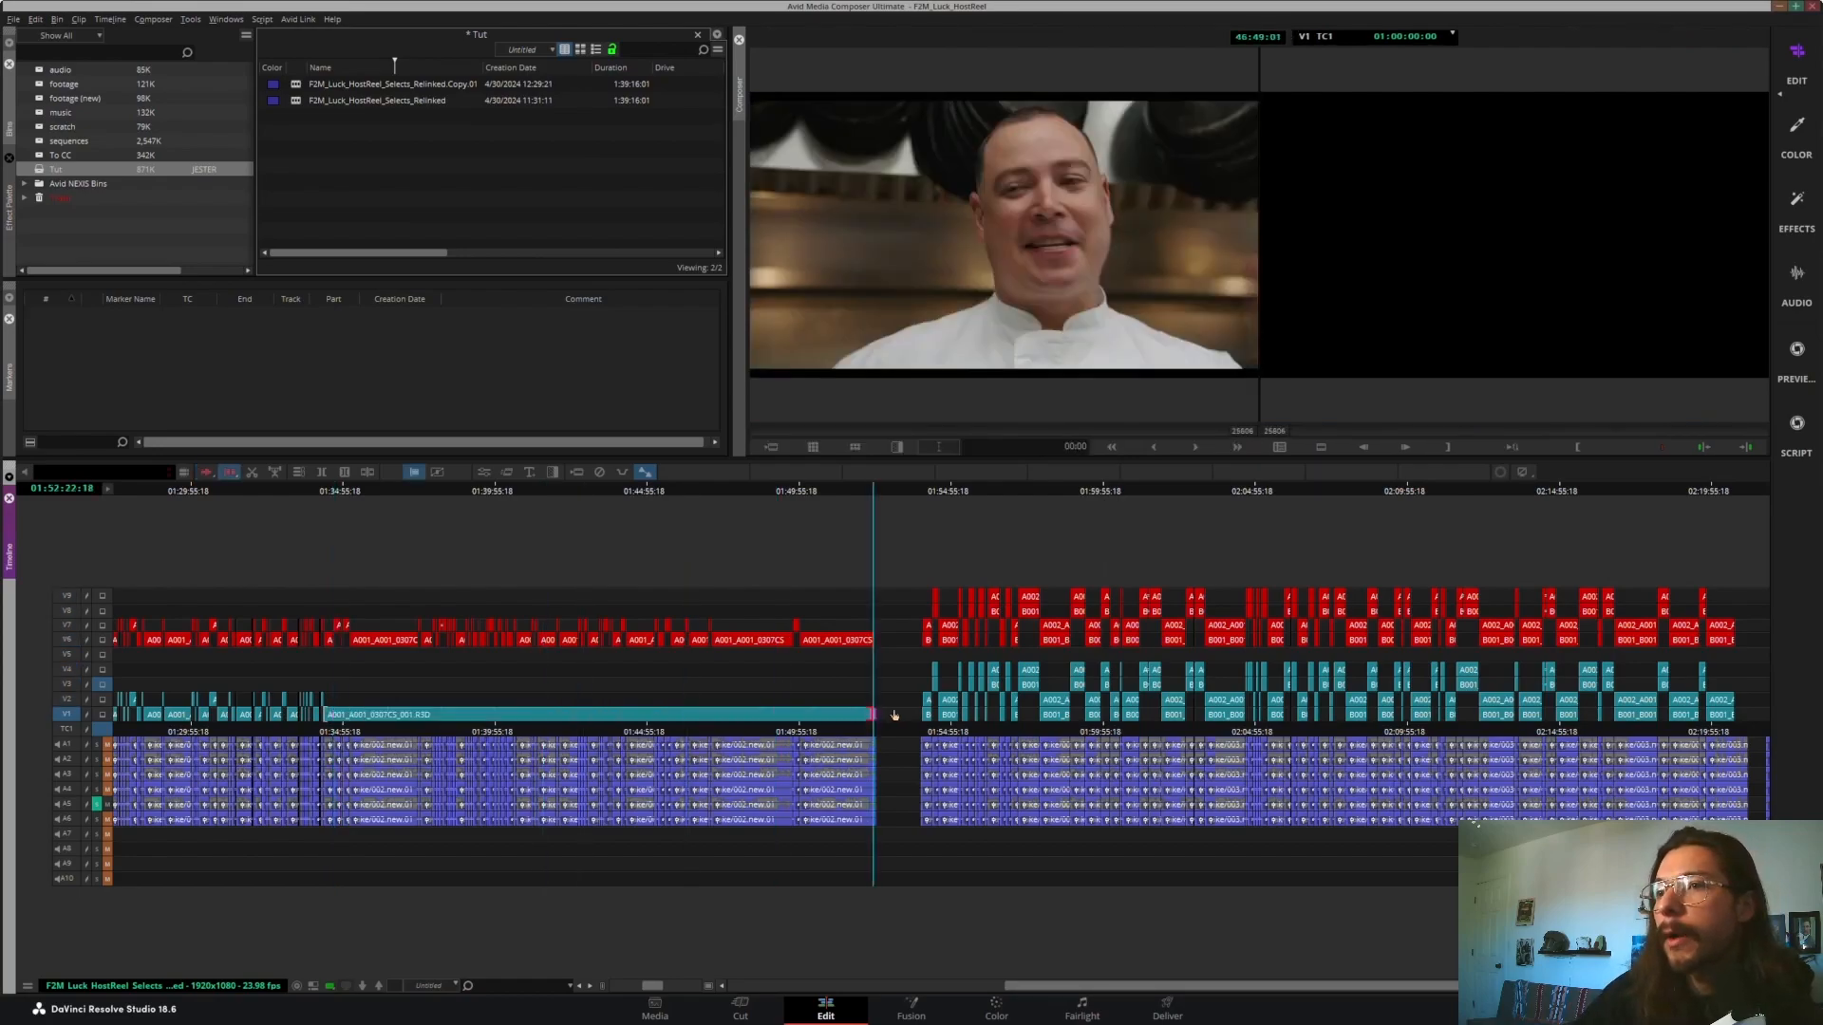
pyautogui.click(334, 492)
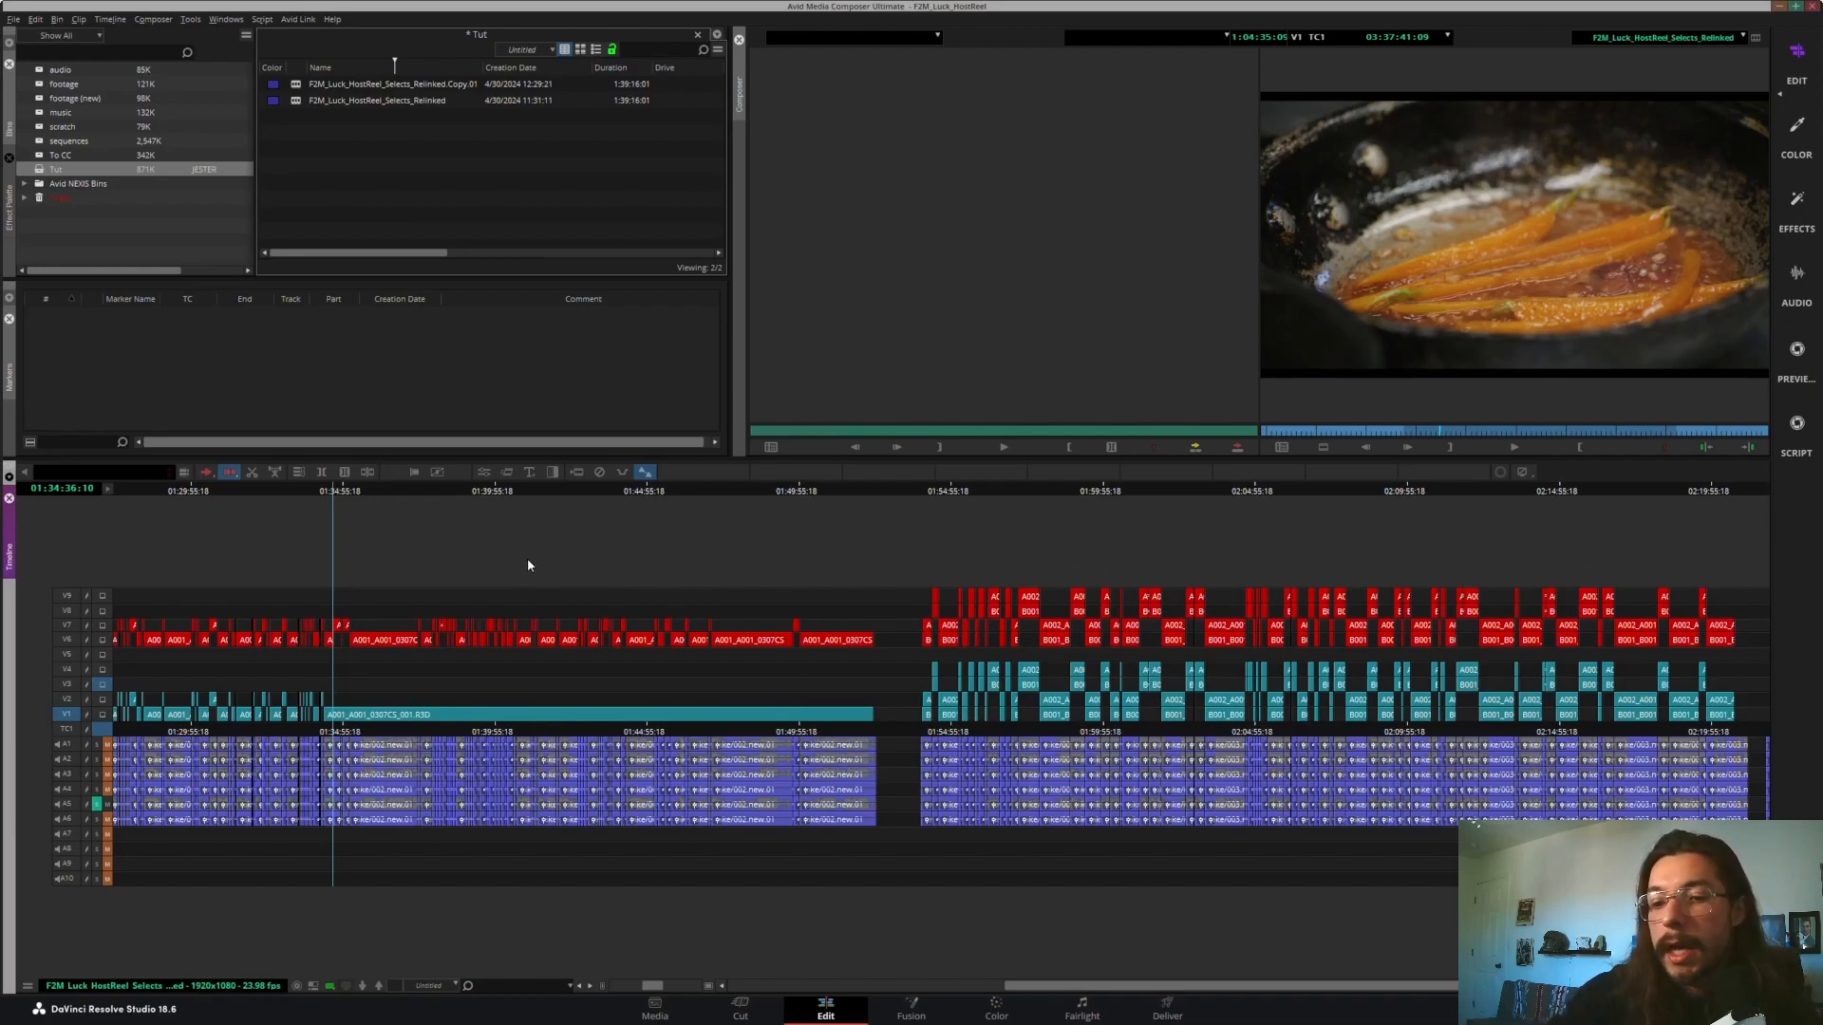
pyautogui.hotkey('ctrl', 'alt', 'Down')
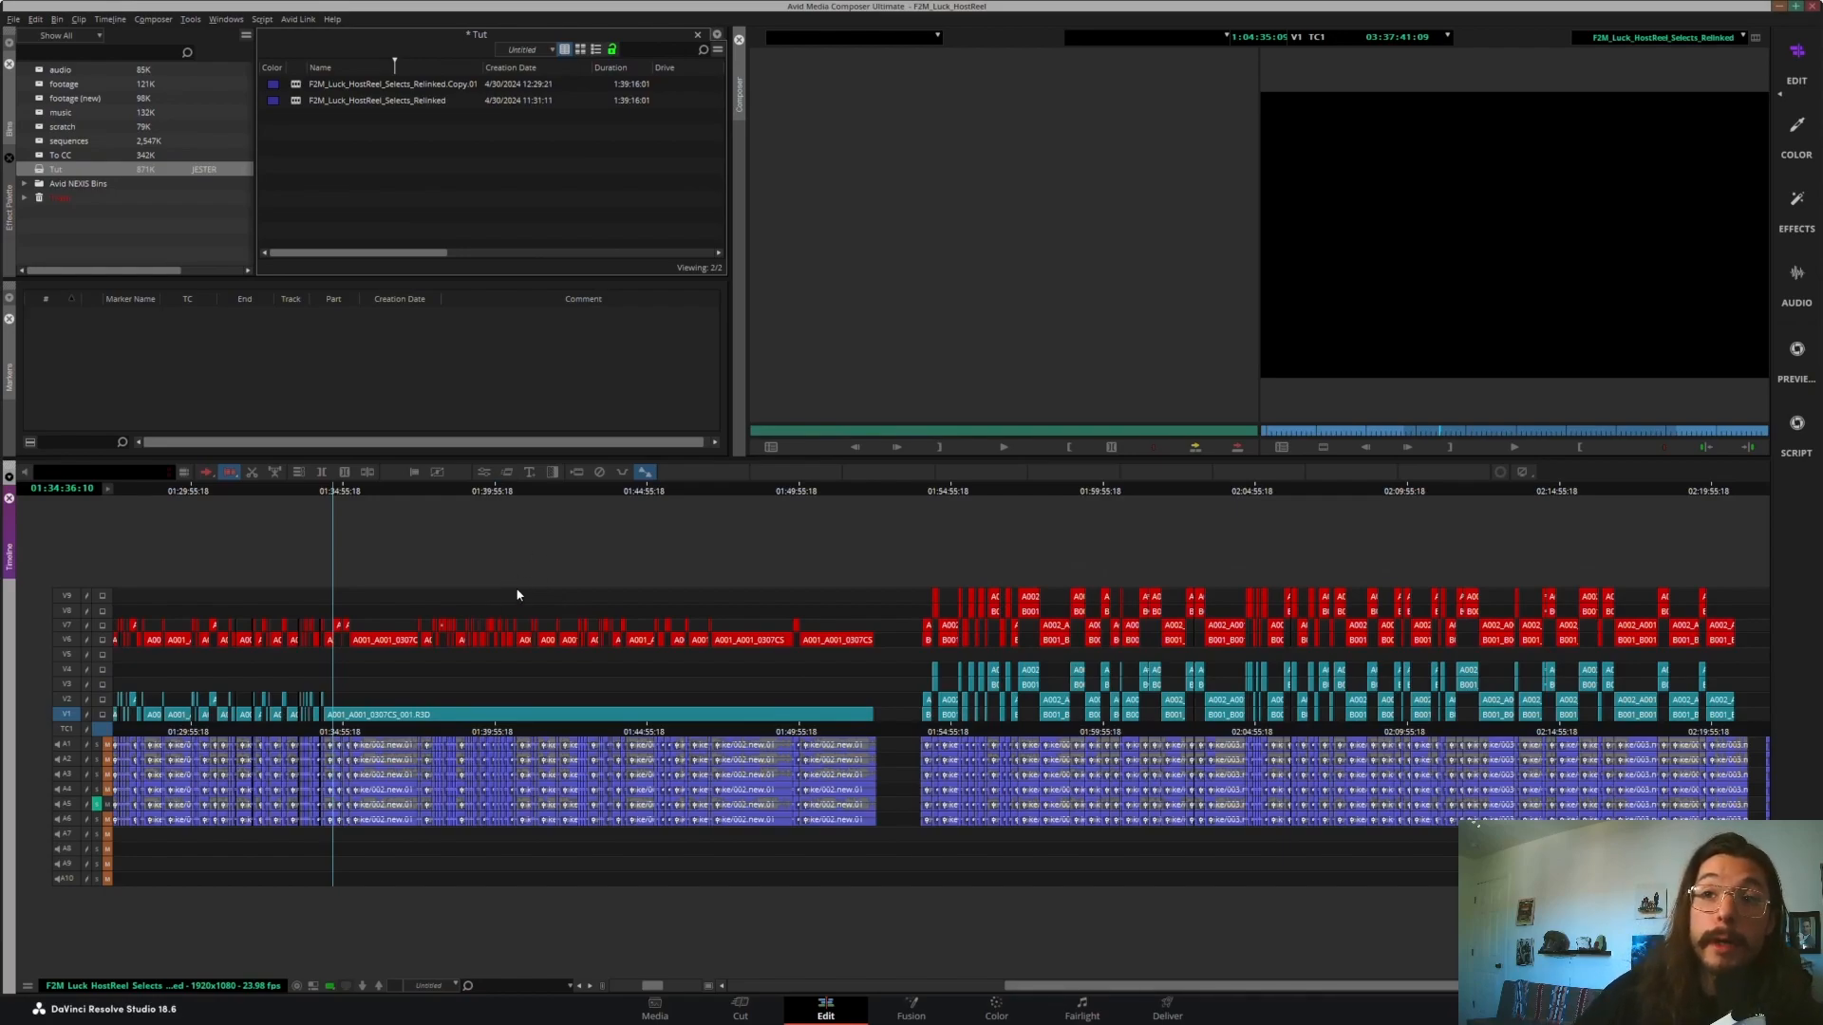
# - Inspect the MC English (United States) keyboard layout in the user settings and close it
pyautogui.click(14, 20)
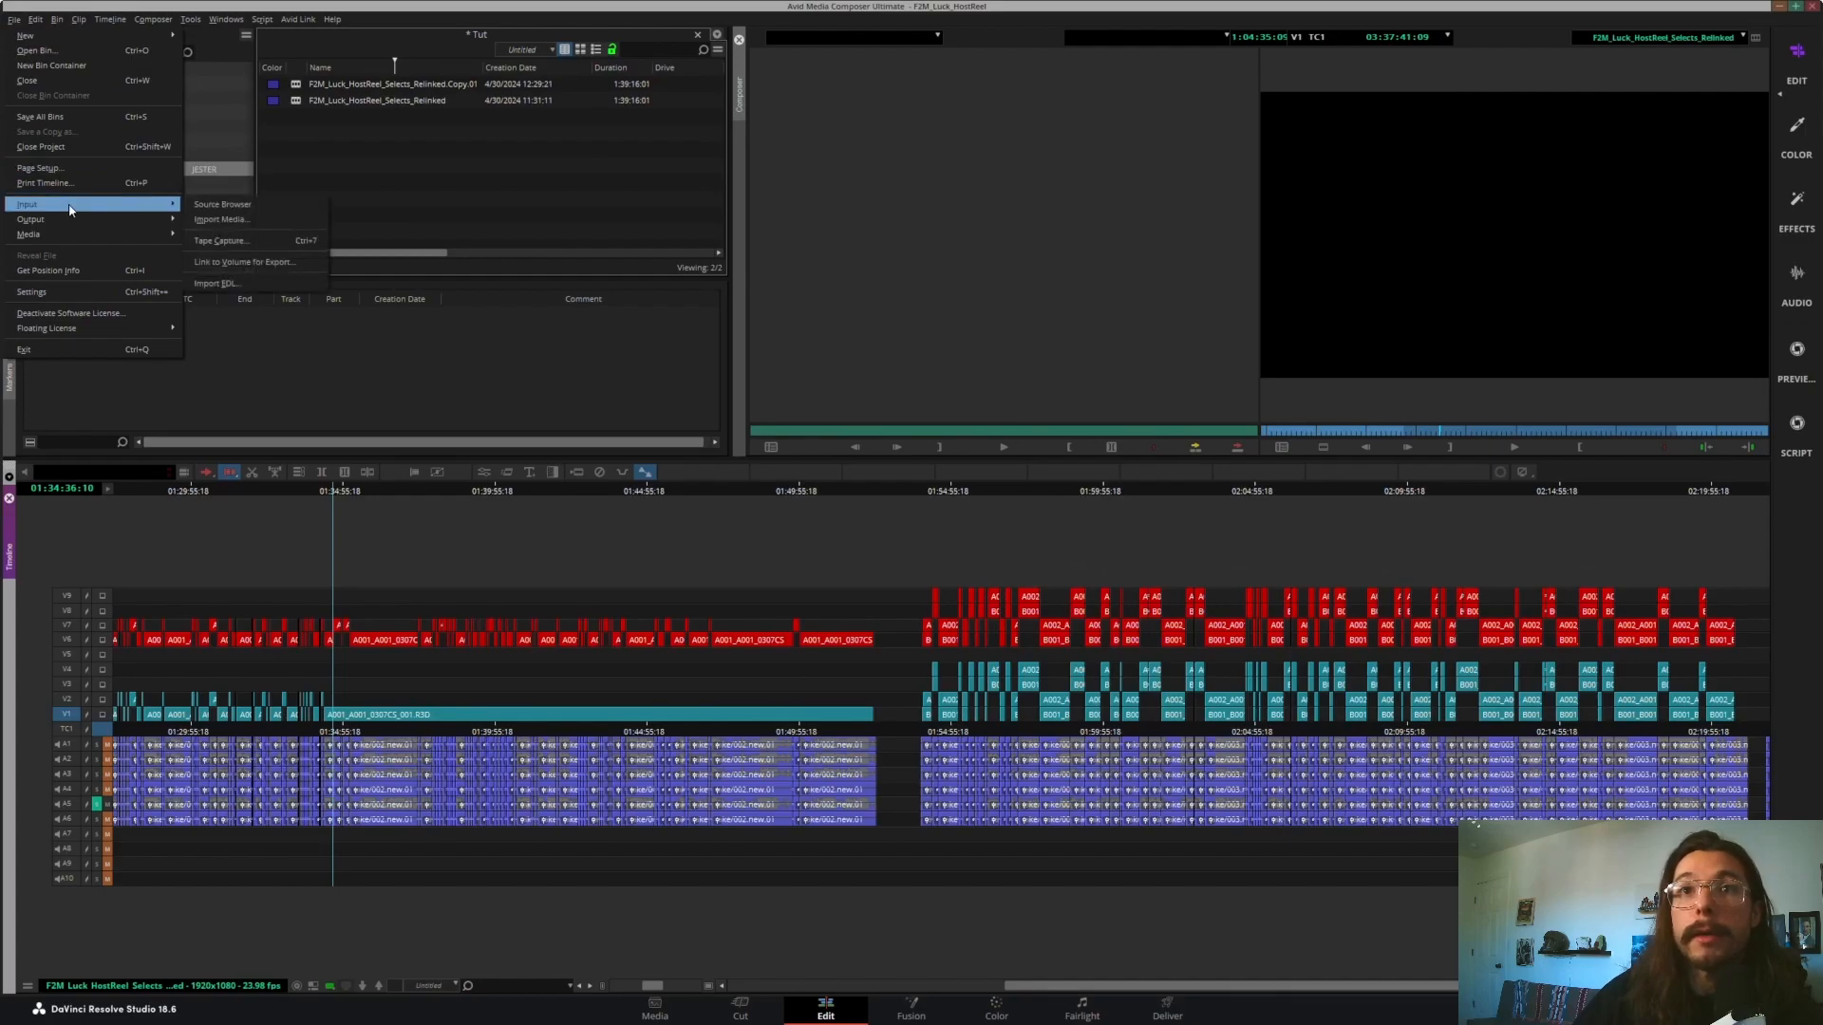
pyautogui.click(84, 292)
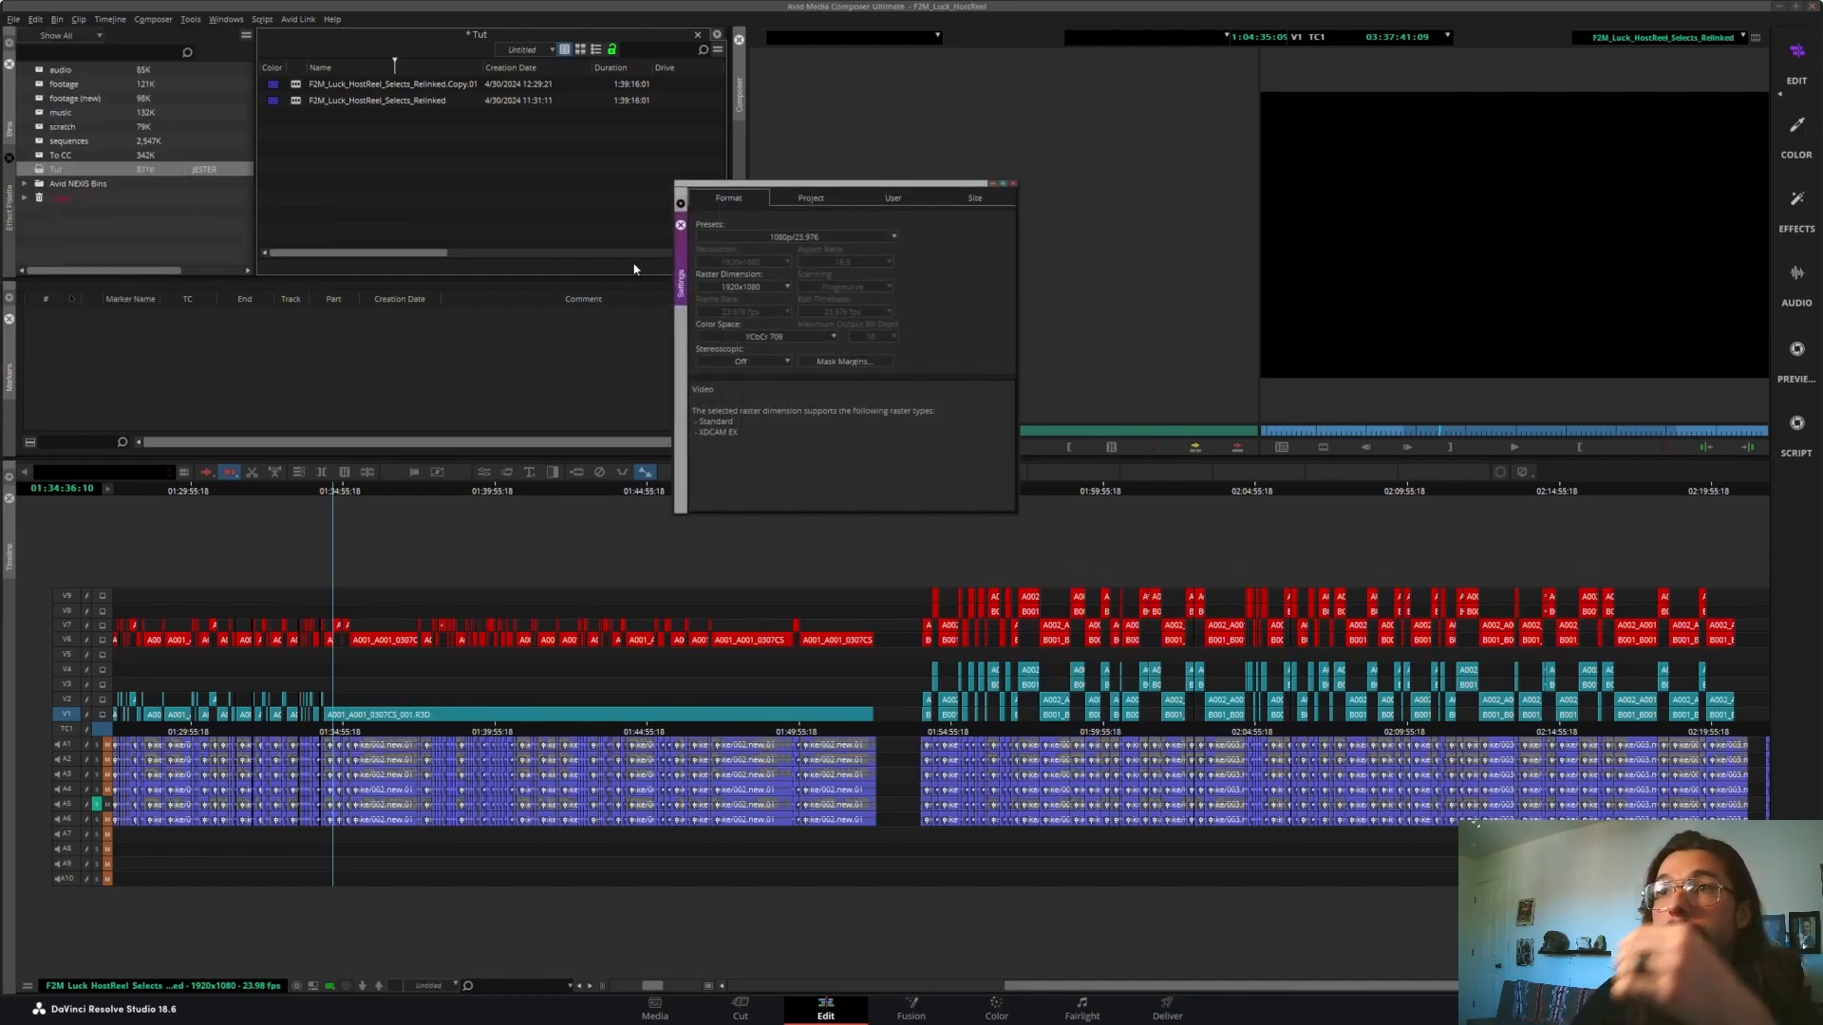
pyautogui.click(875, 198)
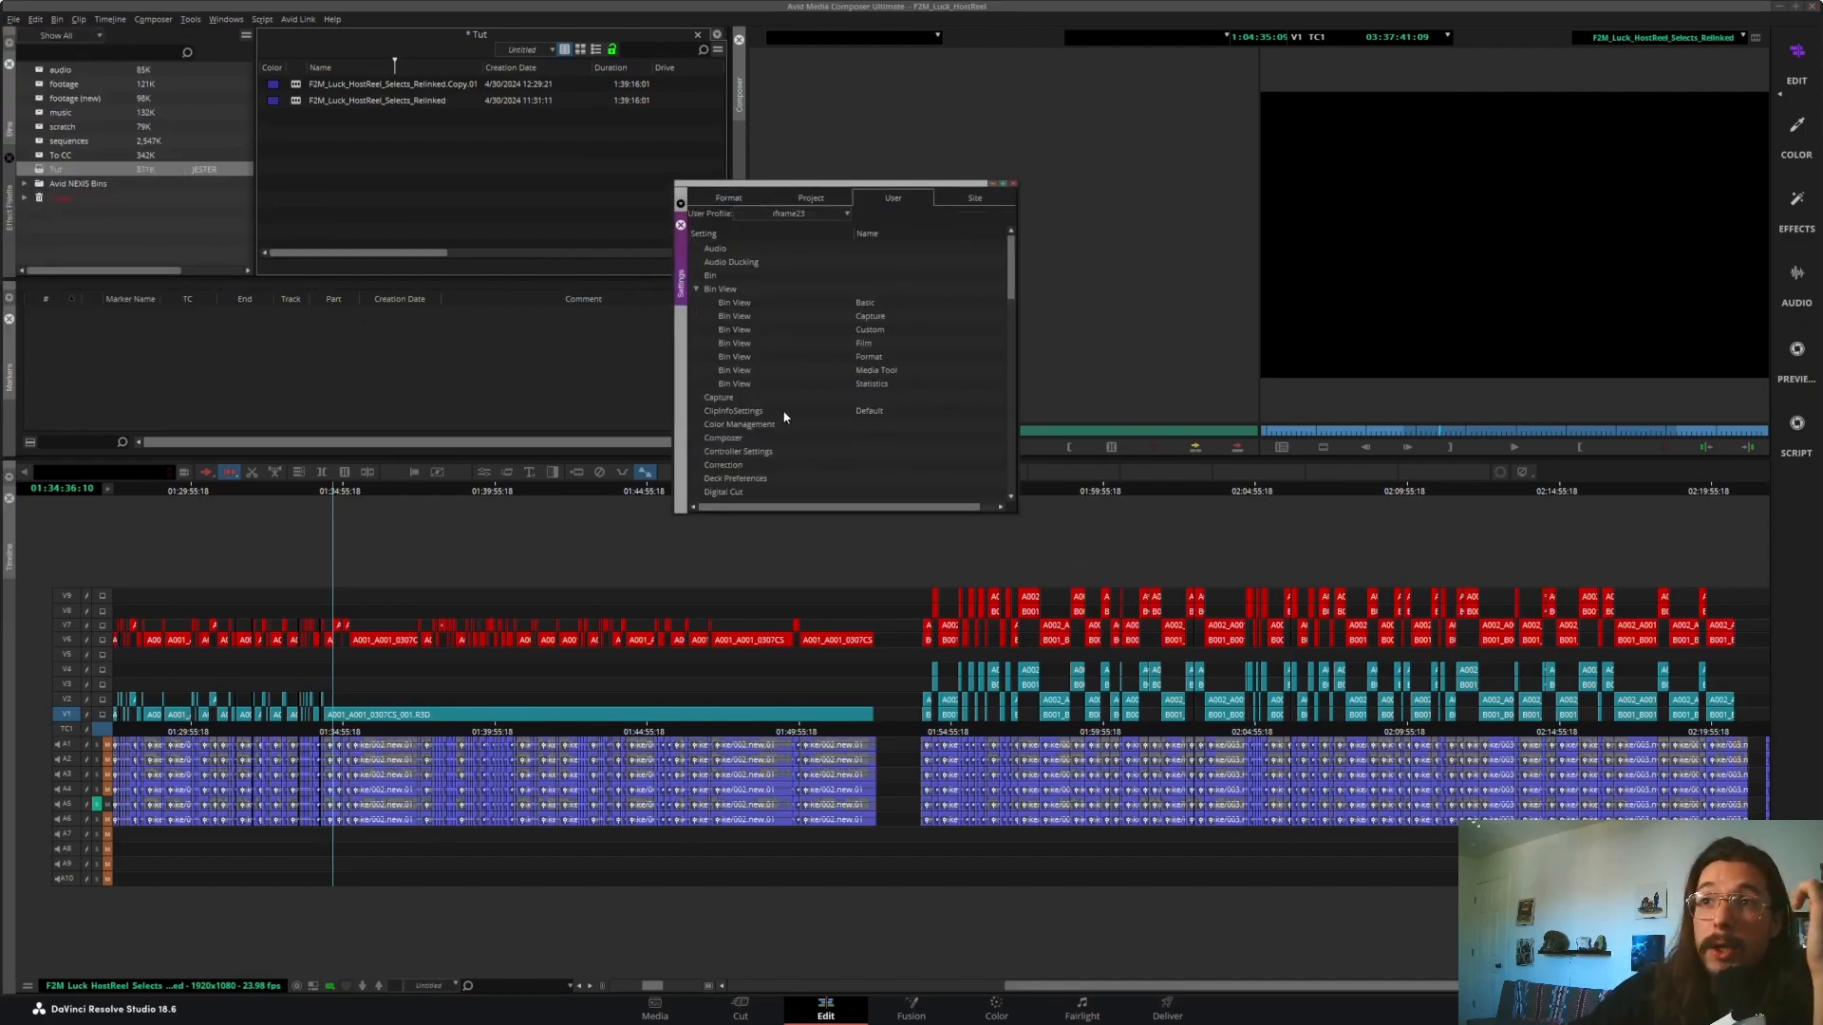
pyautogui.scroll(-3, 782, 409)
pyautogui.scroll(-3, 779, 341)
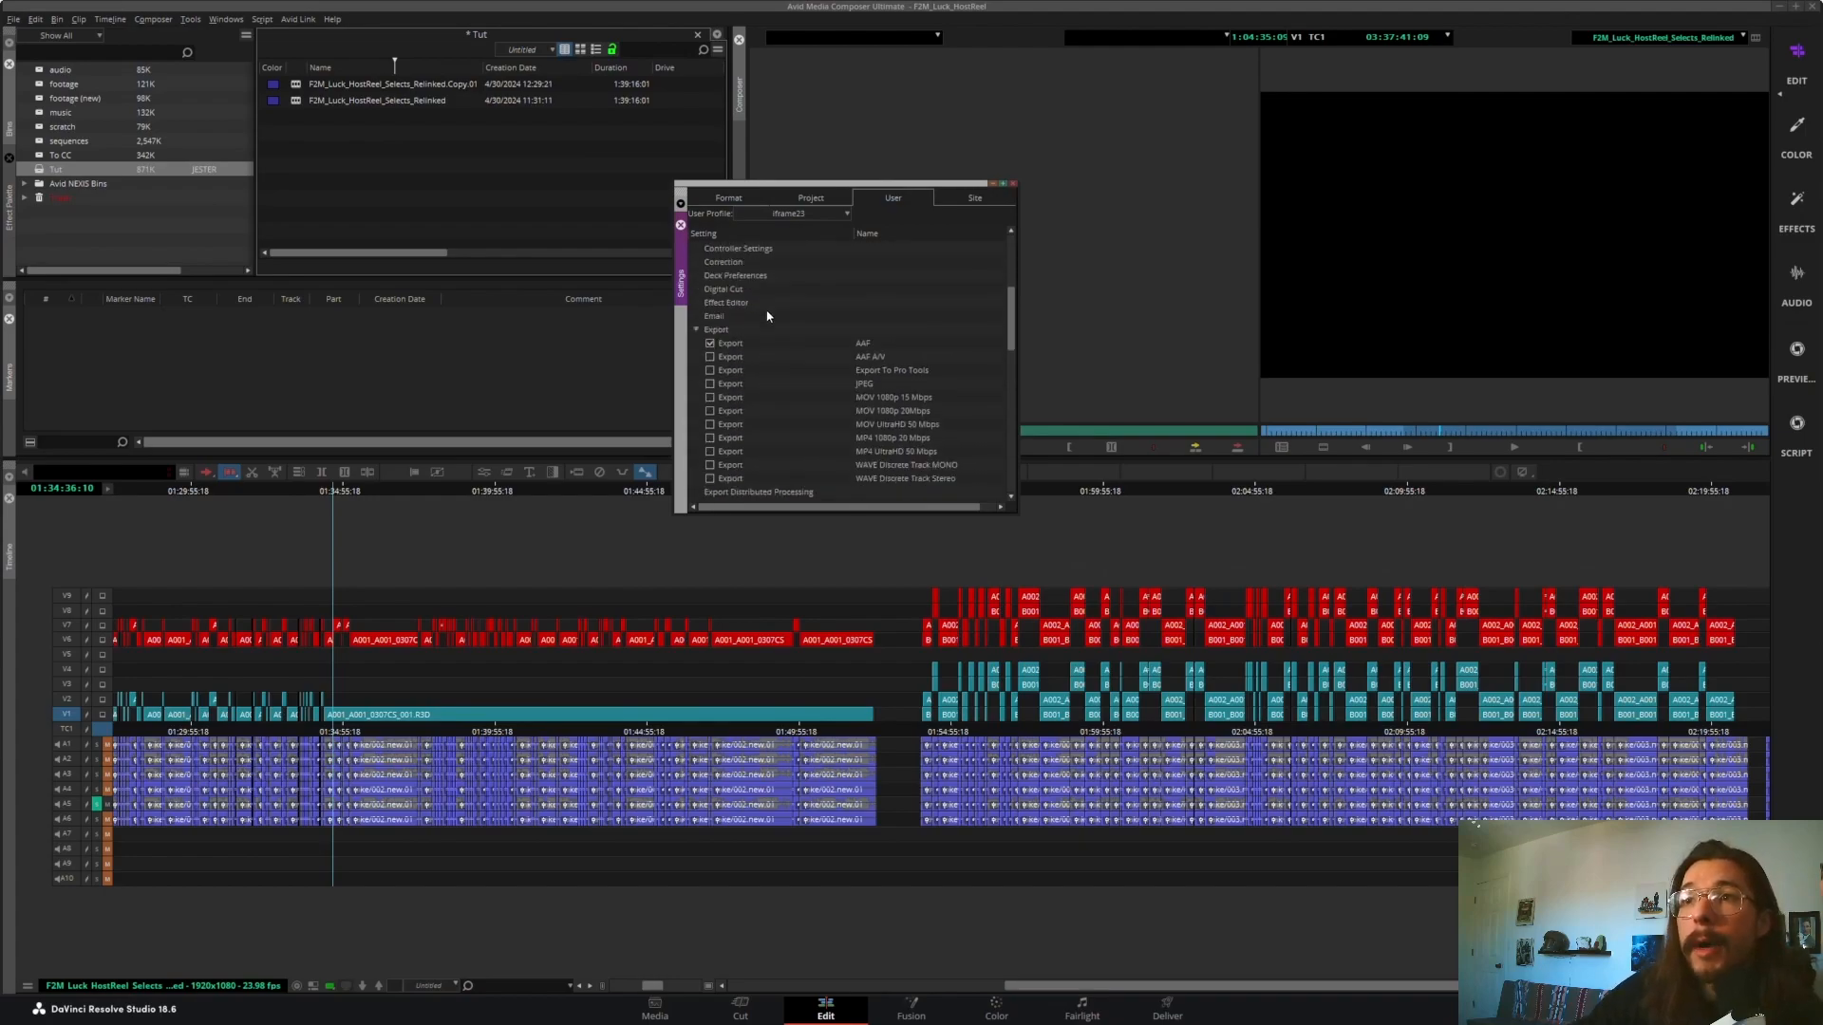
pyautogui.doubleClick(736, 452)
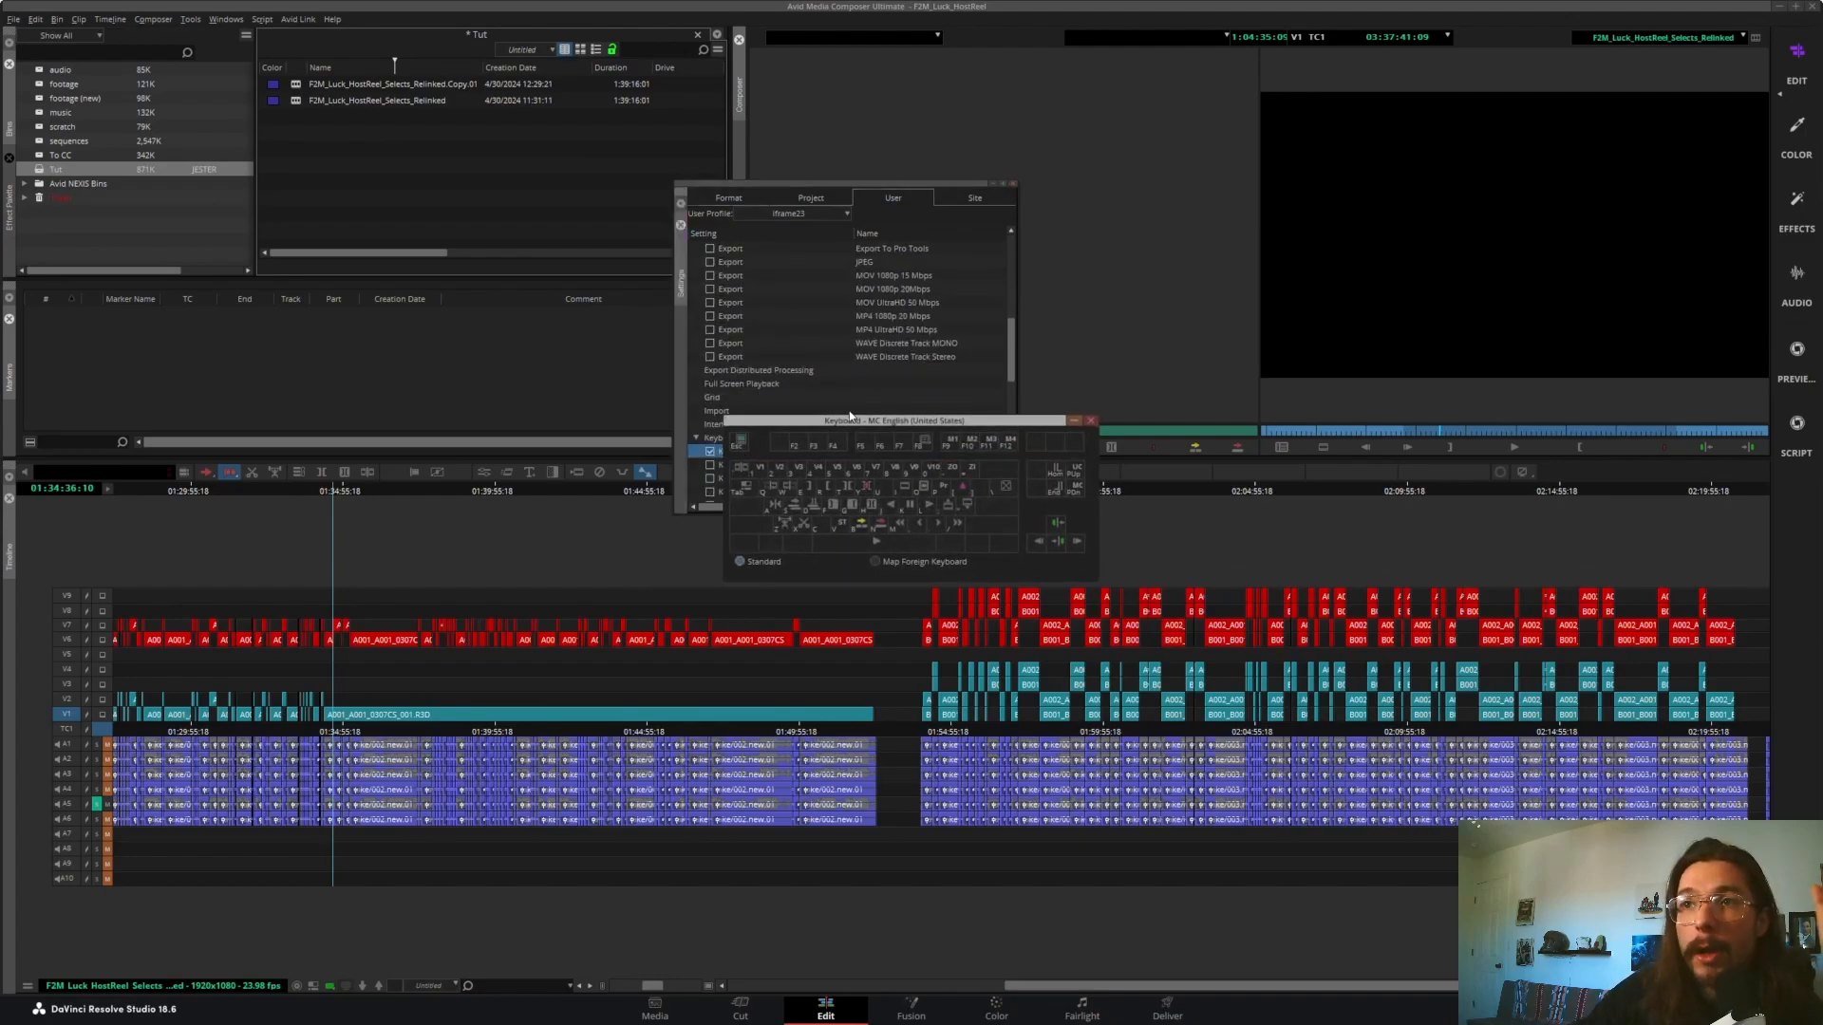
pyautogui.moveTo(920, 430); pyautogui.dragTo(789, 323)
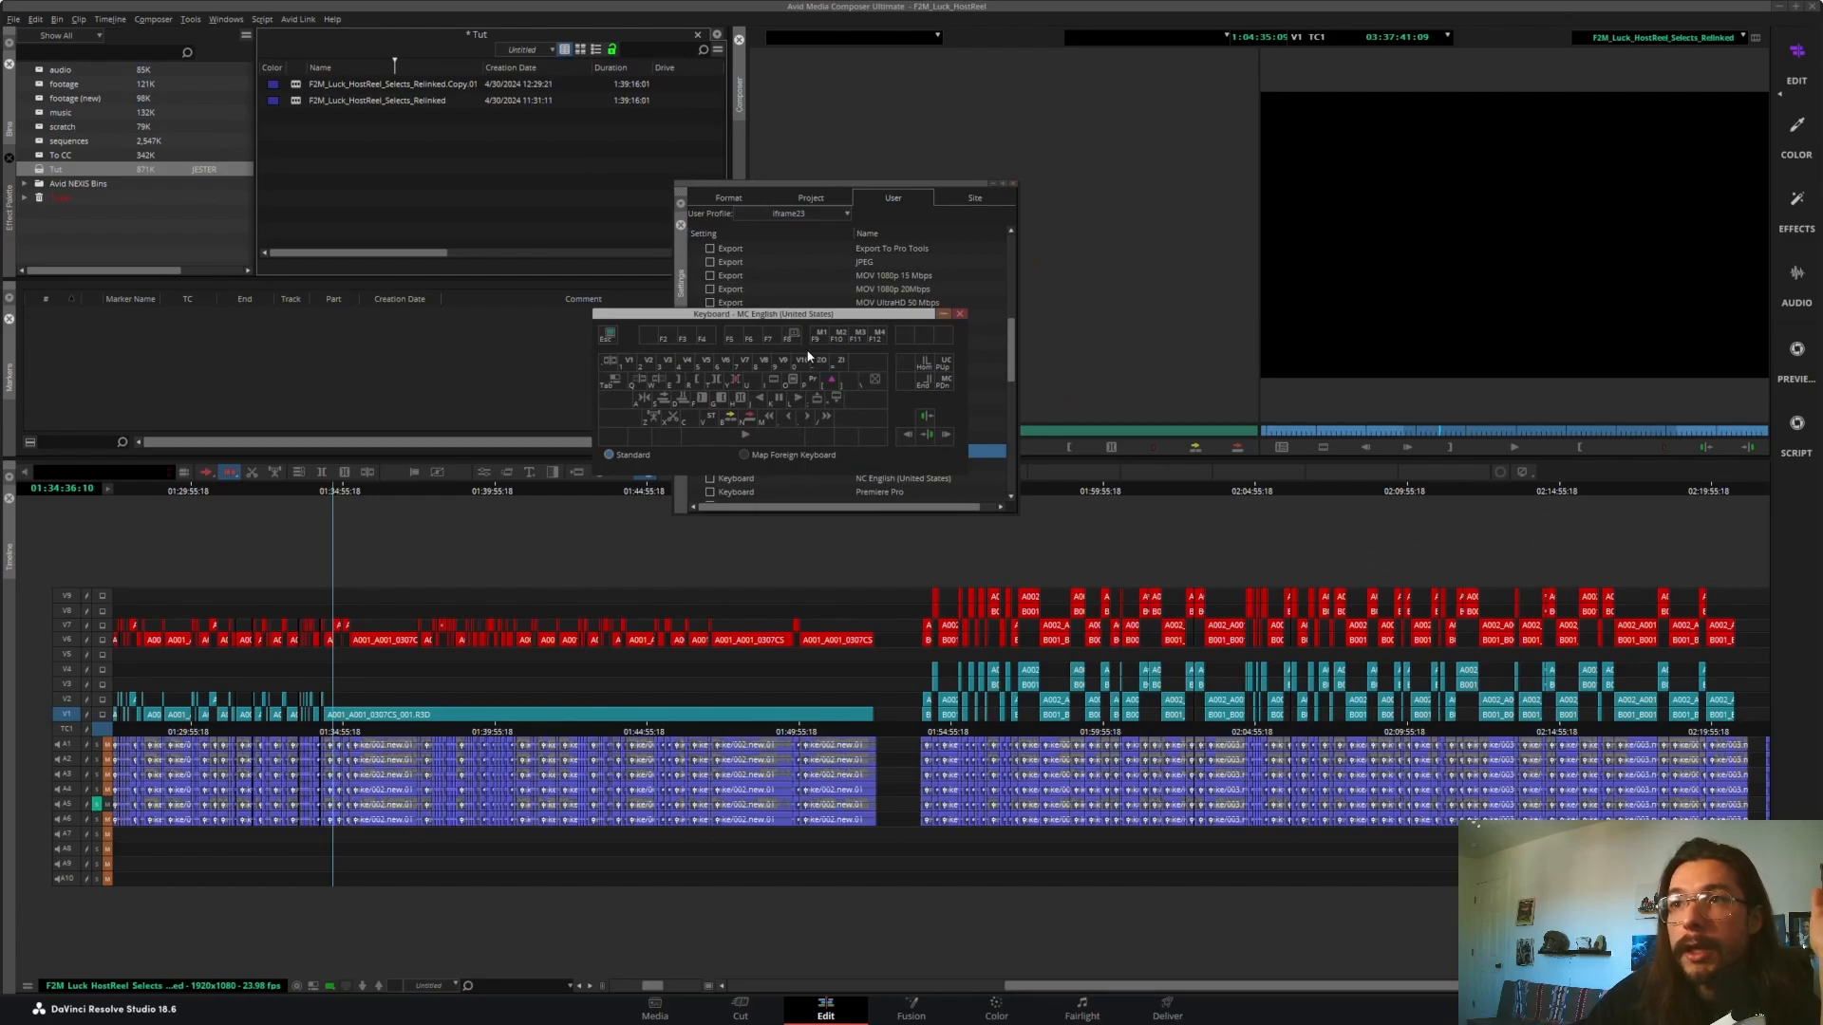
pyautogui.click(960, 314)
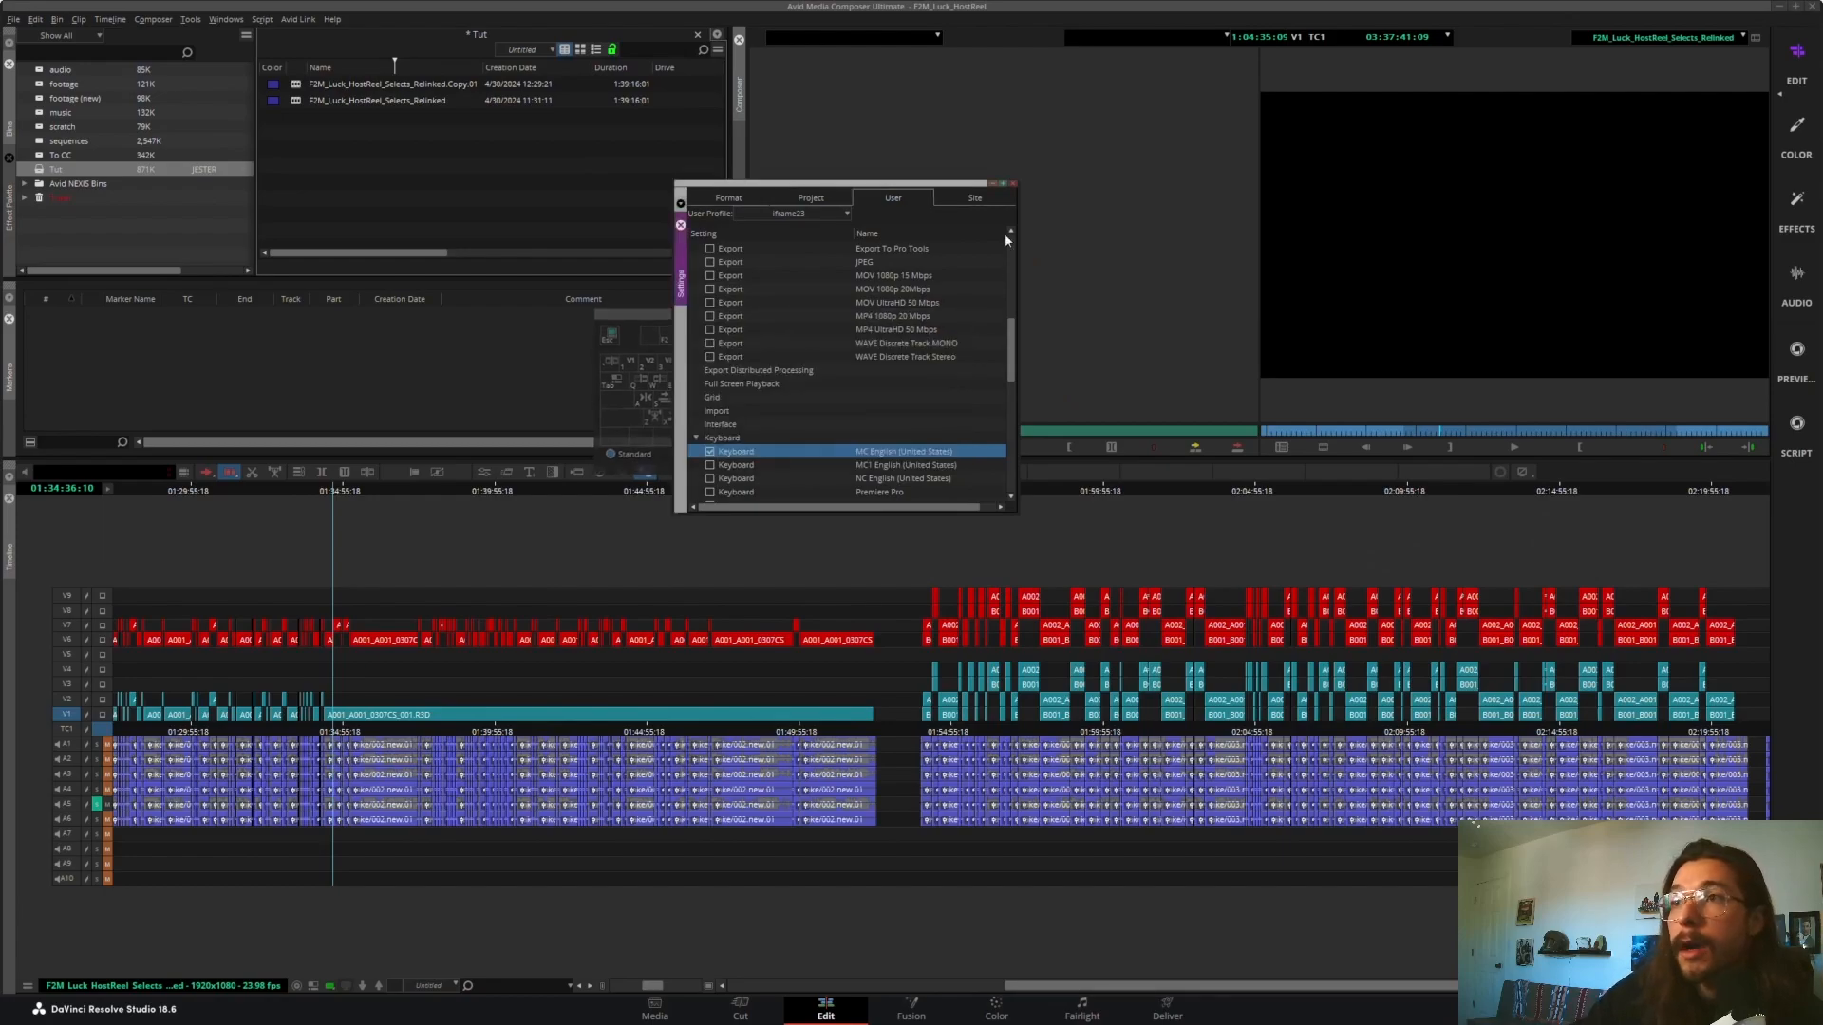
pyautogui.click(1012, 183)
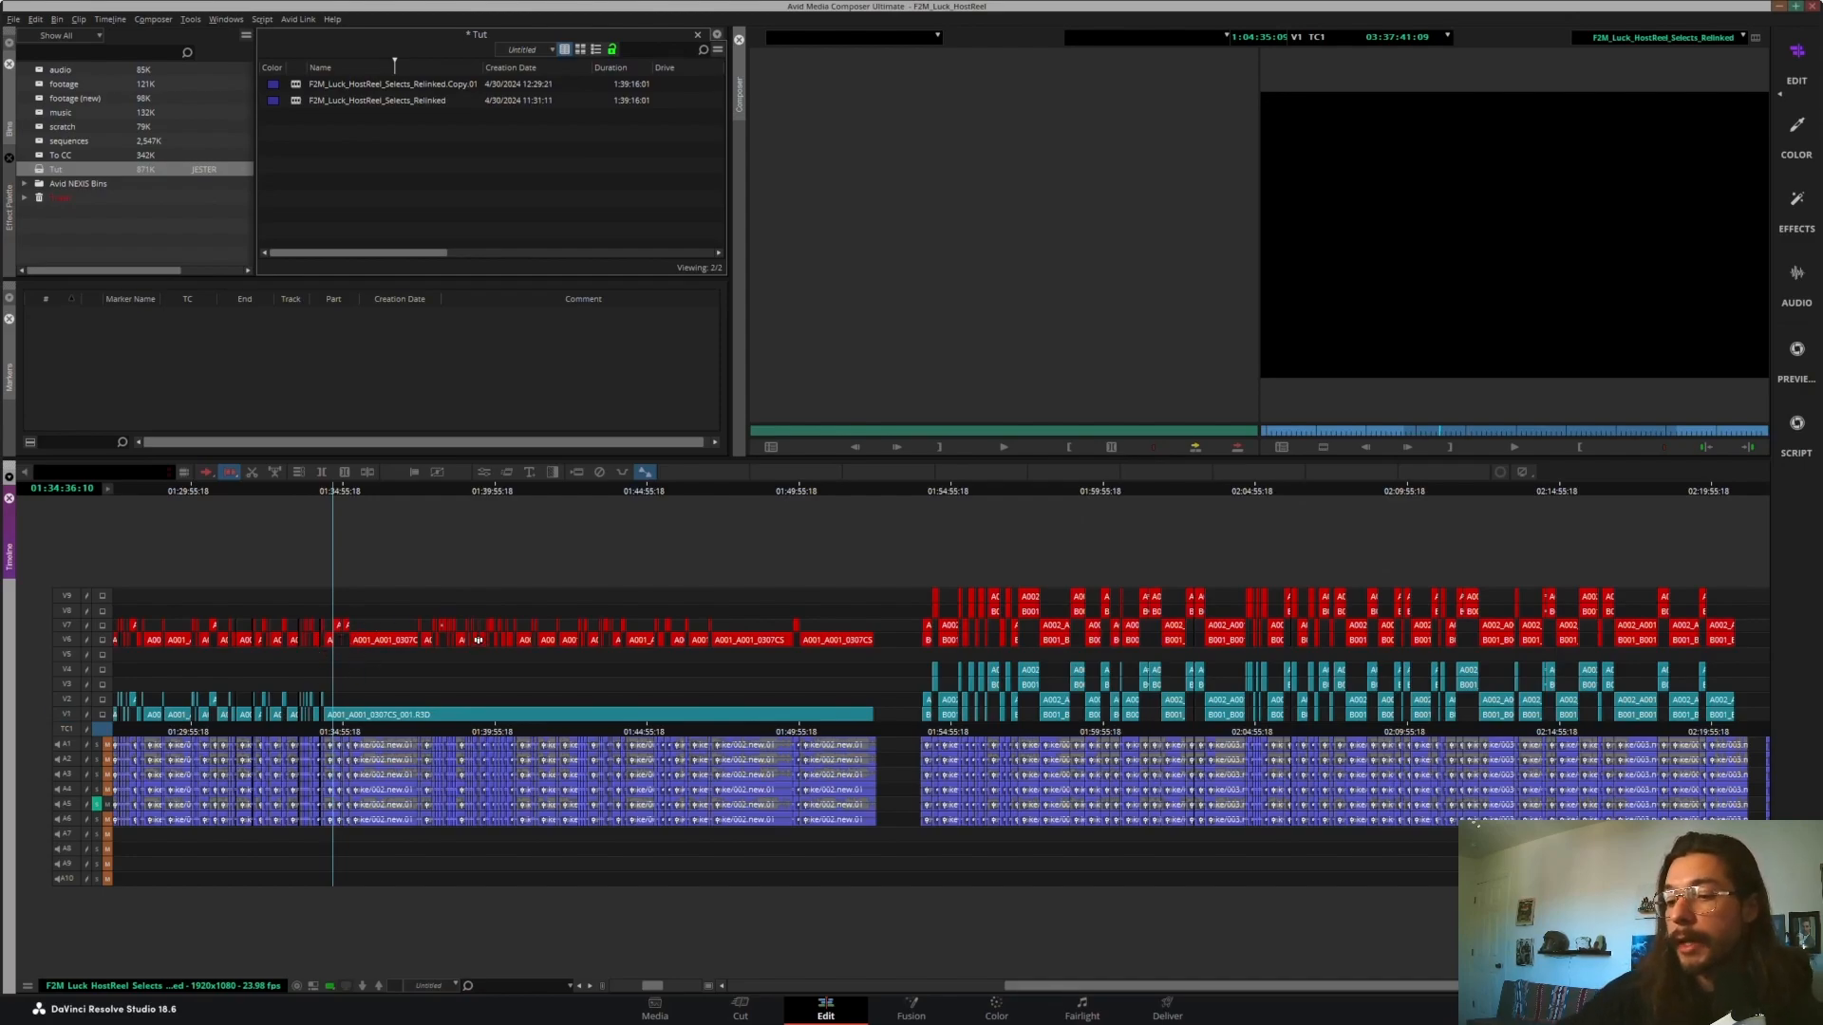
# - Step forward through the sequence's edit points from 01:34:36:10 to 01:39:23:13
pyautogui.press('Down')
pyautogui.press('Down')
pyautogui.press('Down')
pyautogui.press('Down')
pyautogui.press('Down')
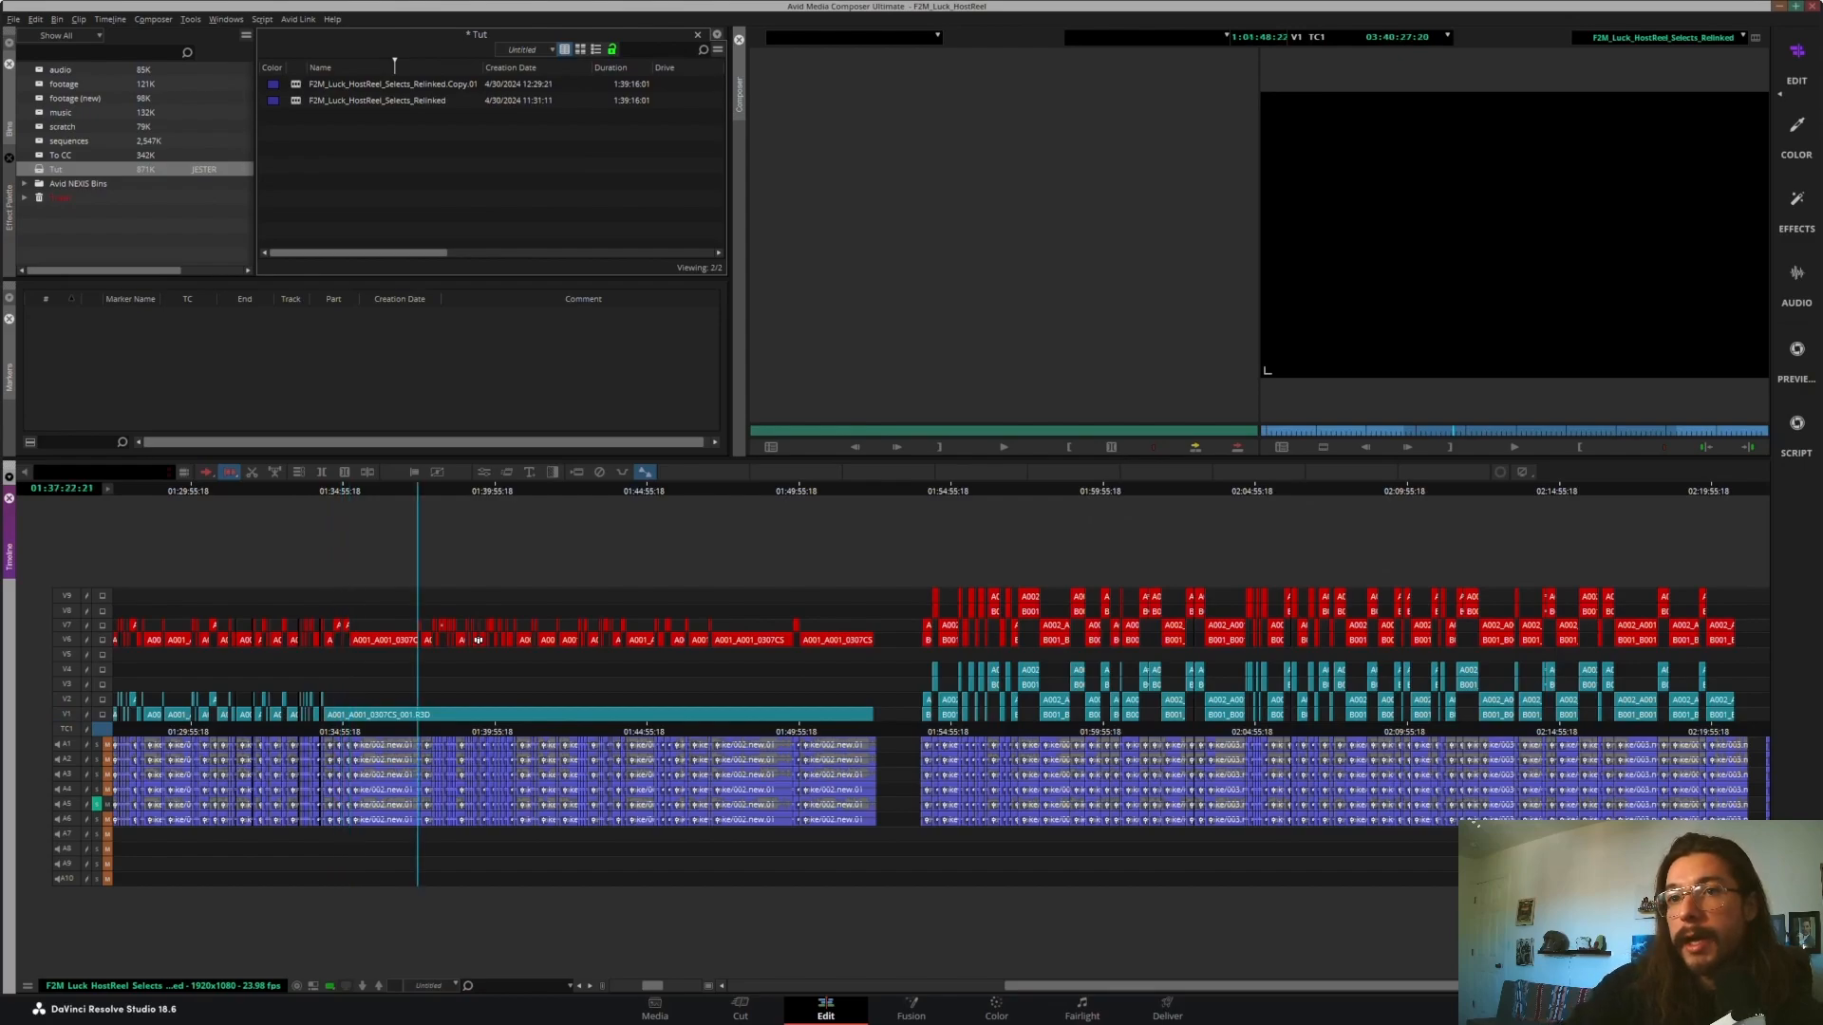
pyautogui.press('Down')
pyautogui.press('Down')
pyautogui.press('Down')
pyautogui.press('Down')
pyautogui.press('Down')
pyautogui.press('Down')
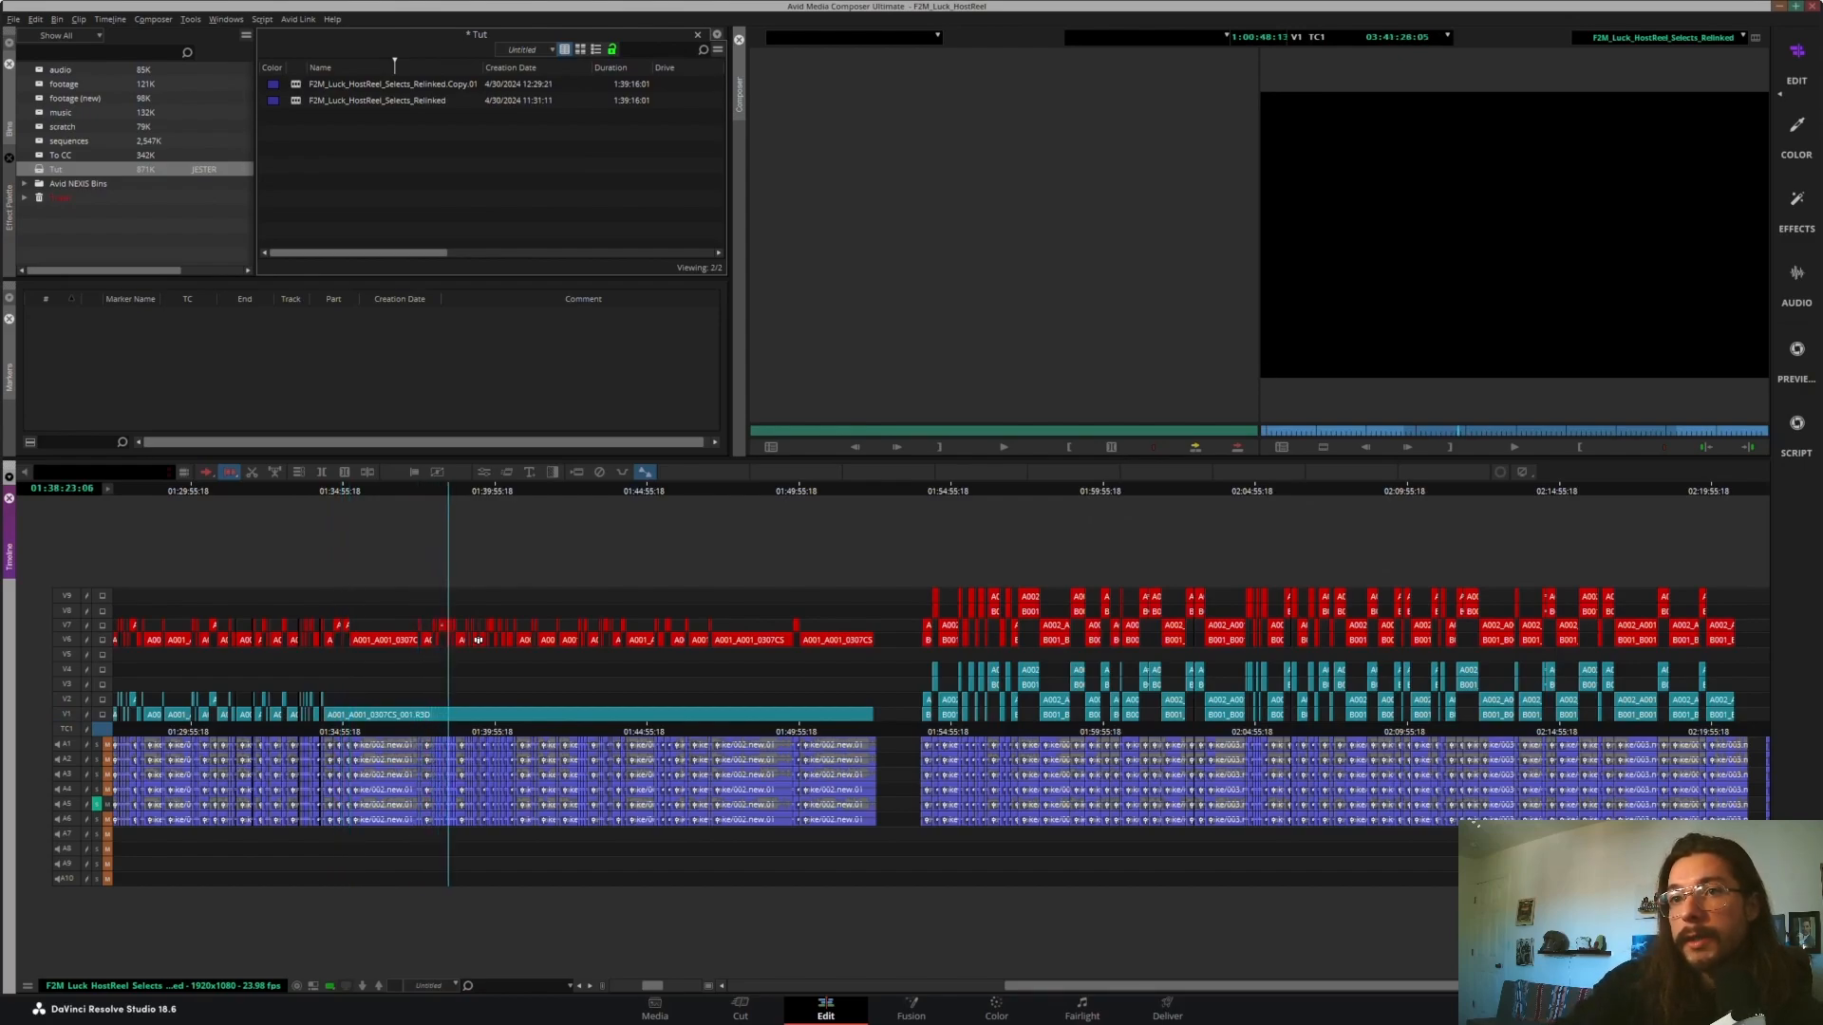
pyautogui.press('Down')
pyautogui.press('Down')
pyautogui.press('Down')
pyautogui.press('Down')
pyautogui.press('Down')
pyautogui.press('Down')
pyautogui.press('Down')
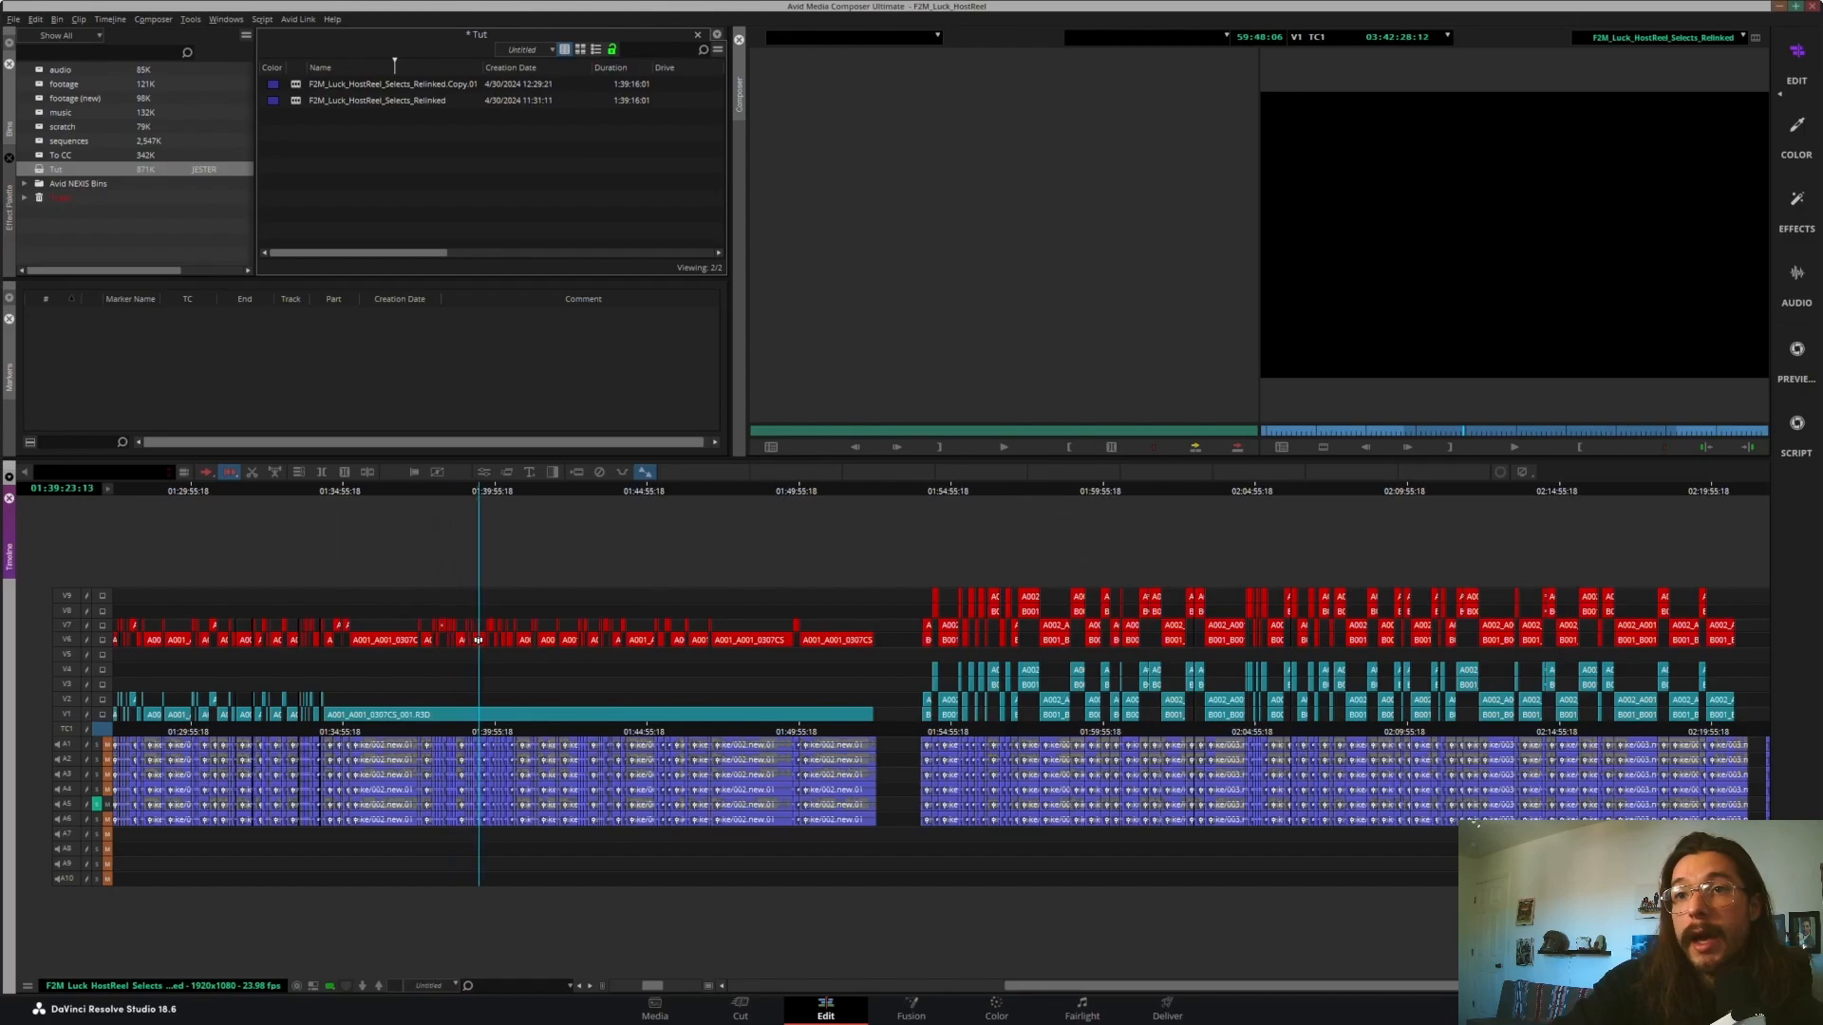
# - Go back to the edit at 01:34:51:17 and cut the long V1 clip there, with V1 enabled
pyautogui.hotkey('ctrl', ']')
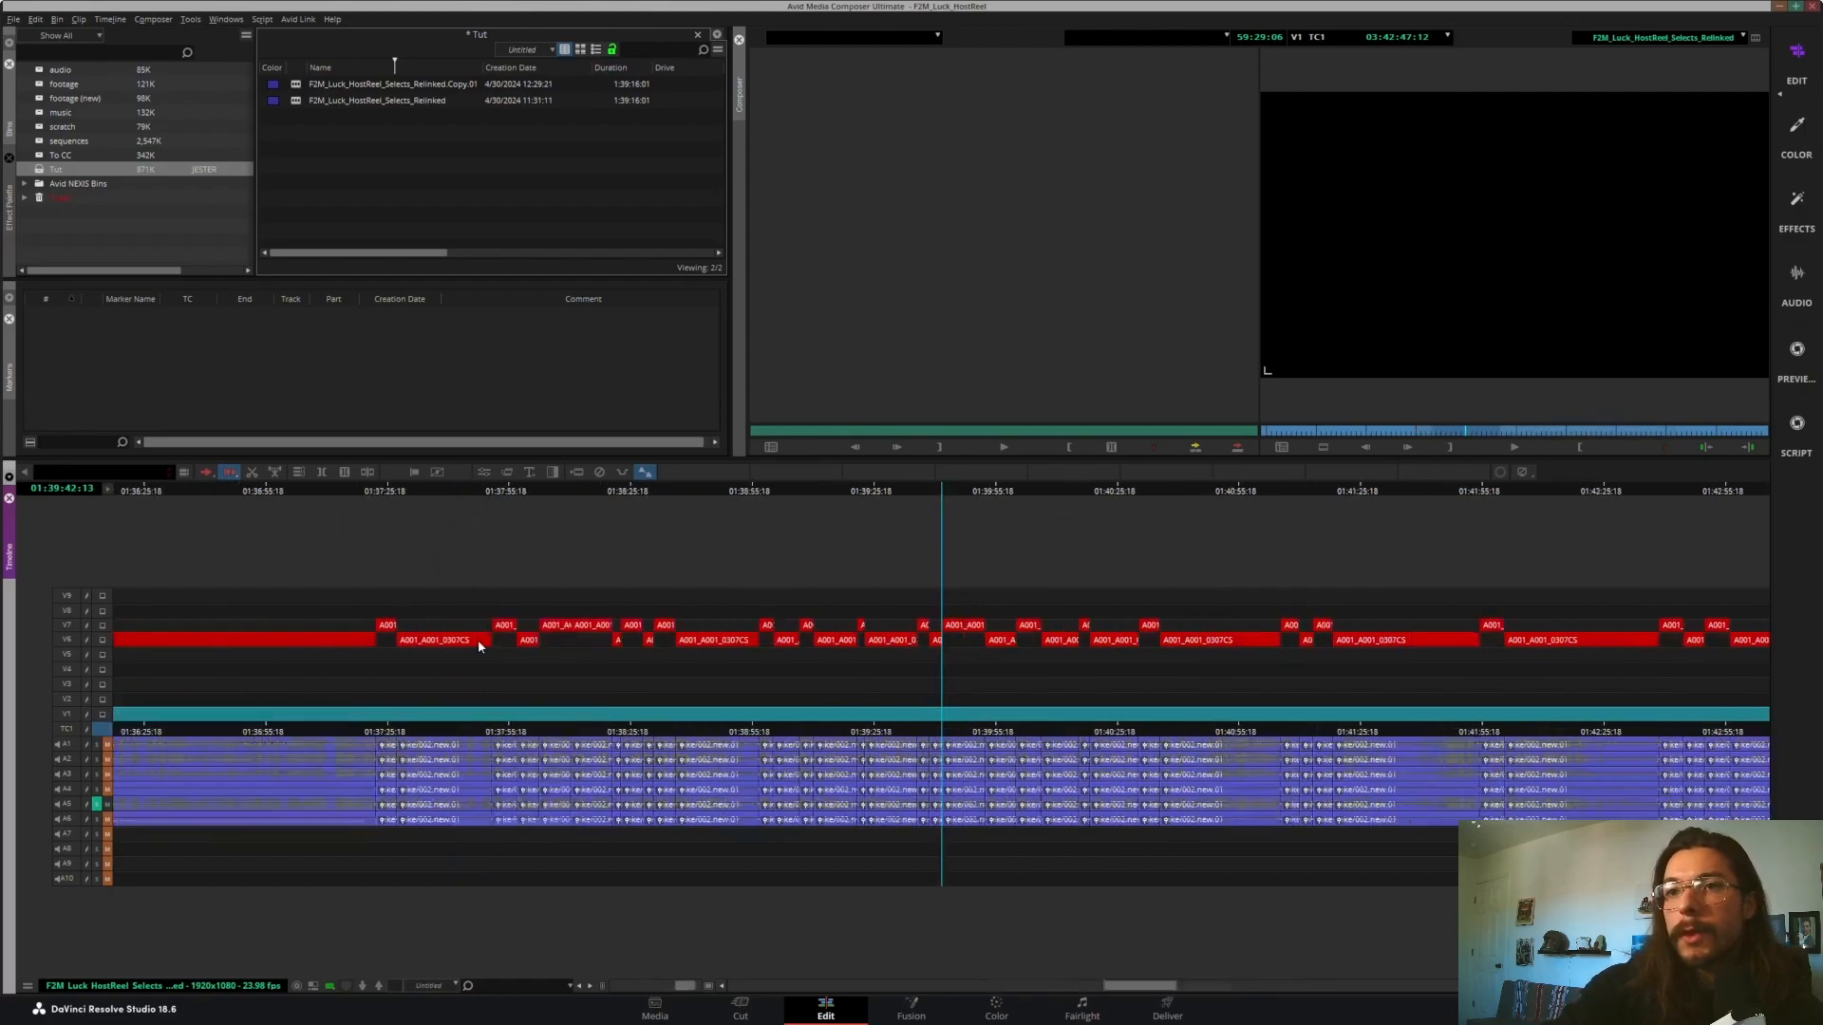
pyautogui.press('Up')
pyautogui.press('Up')
pyautogui.press('Up')
pyautogui.press('Up')
pyautogui.press('Up')
pyautogui.press('Up')
pyautogui.press('Up')
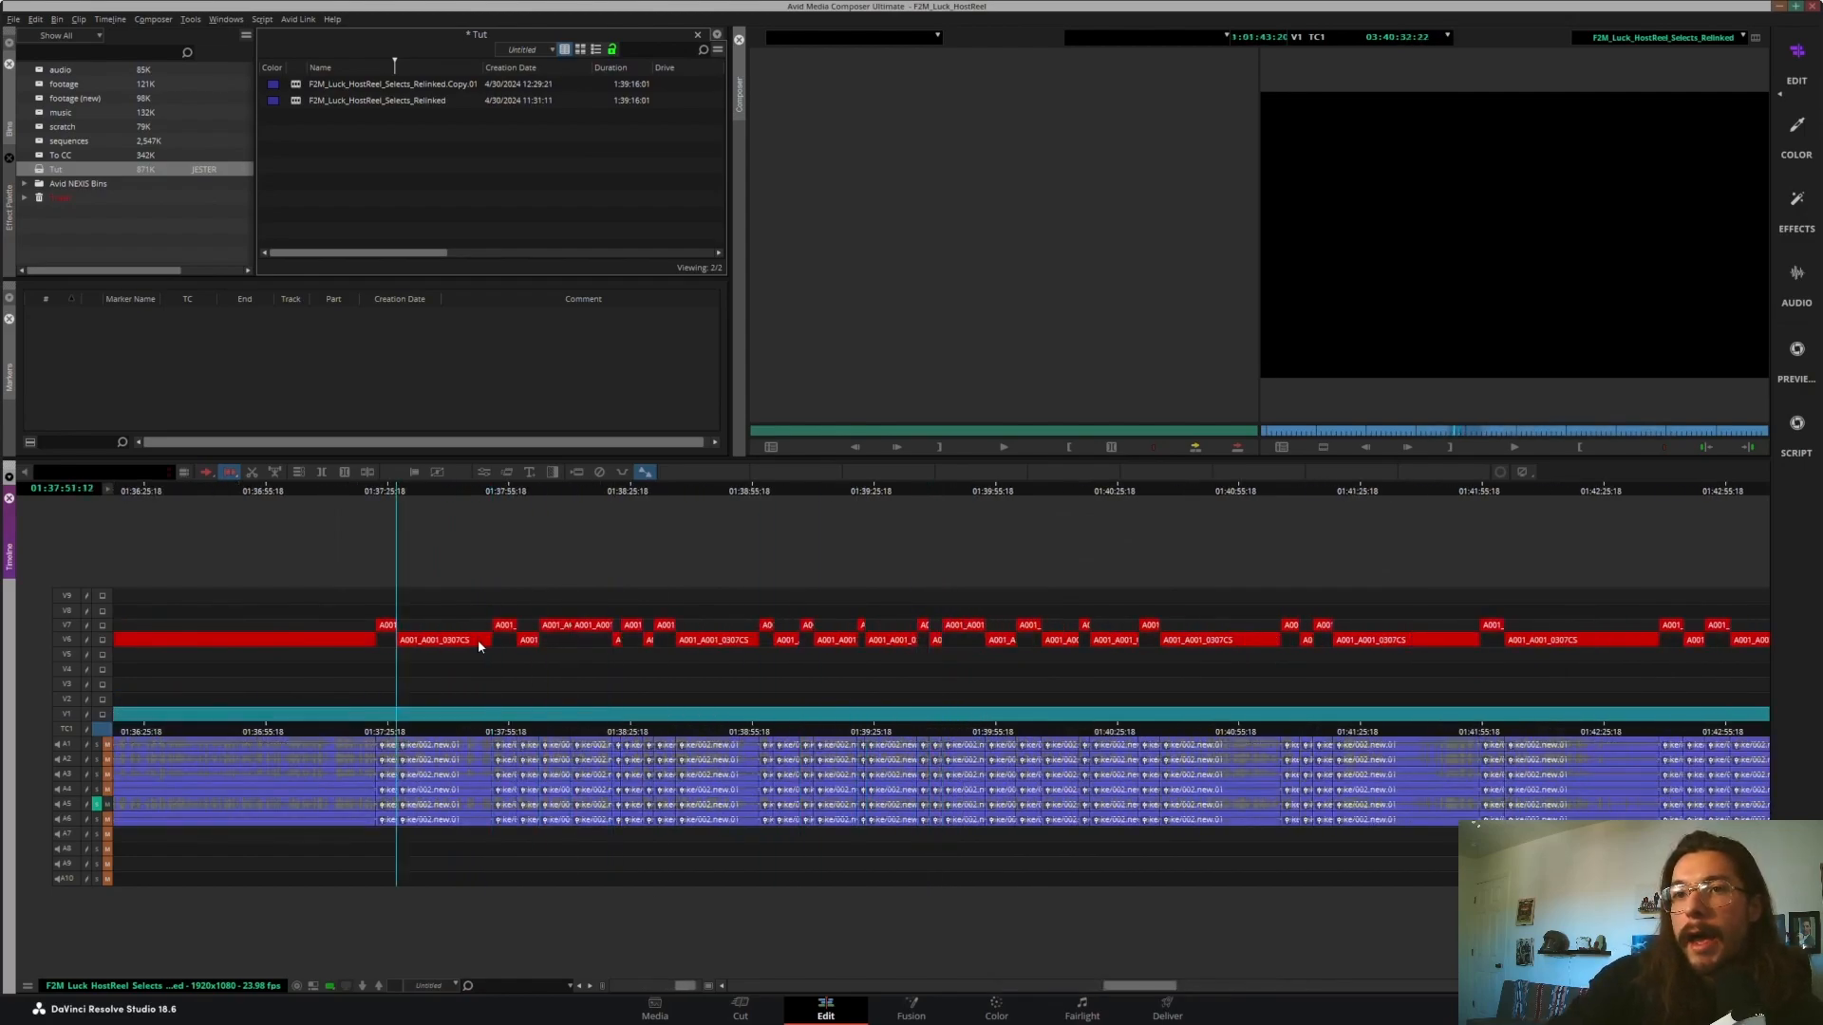
pyautogui.press('Up')
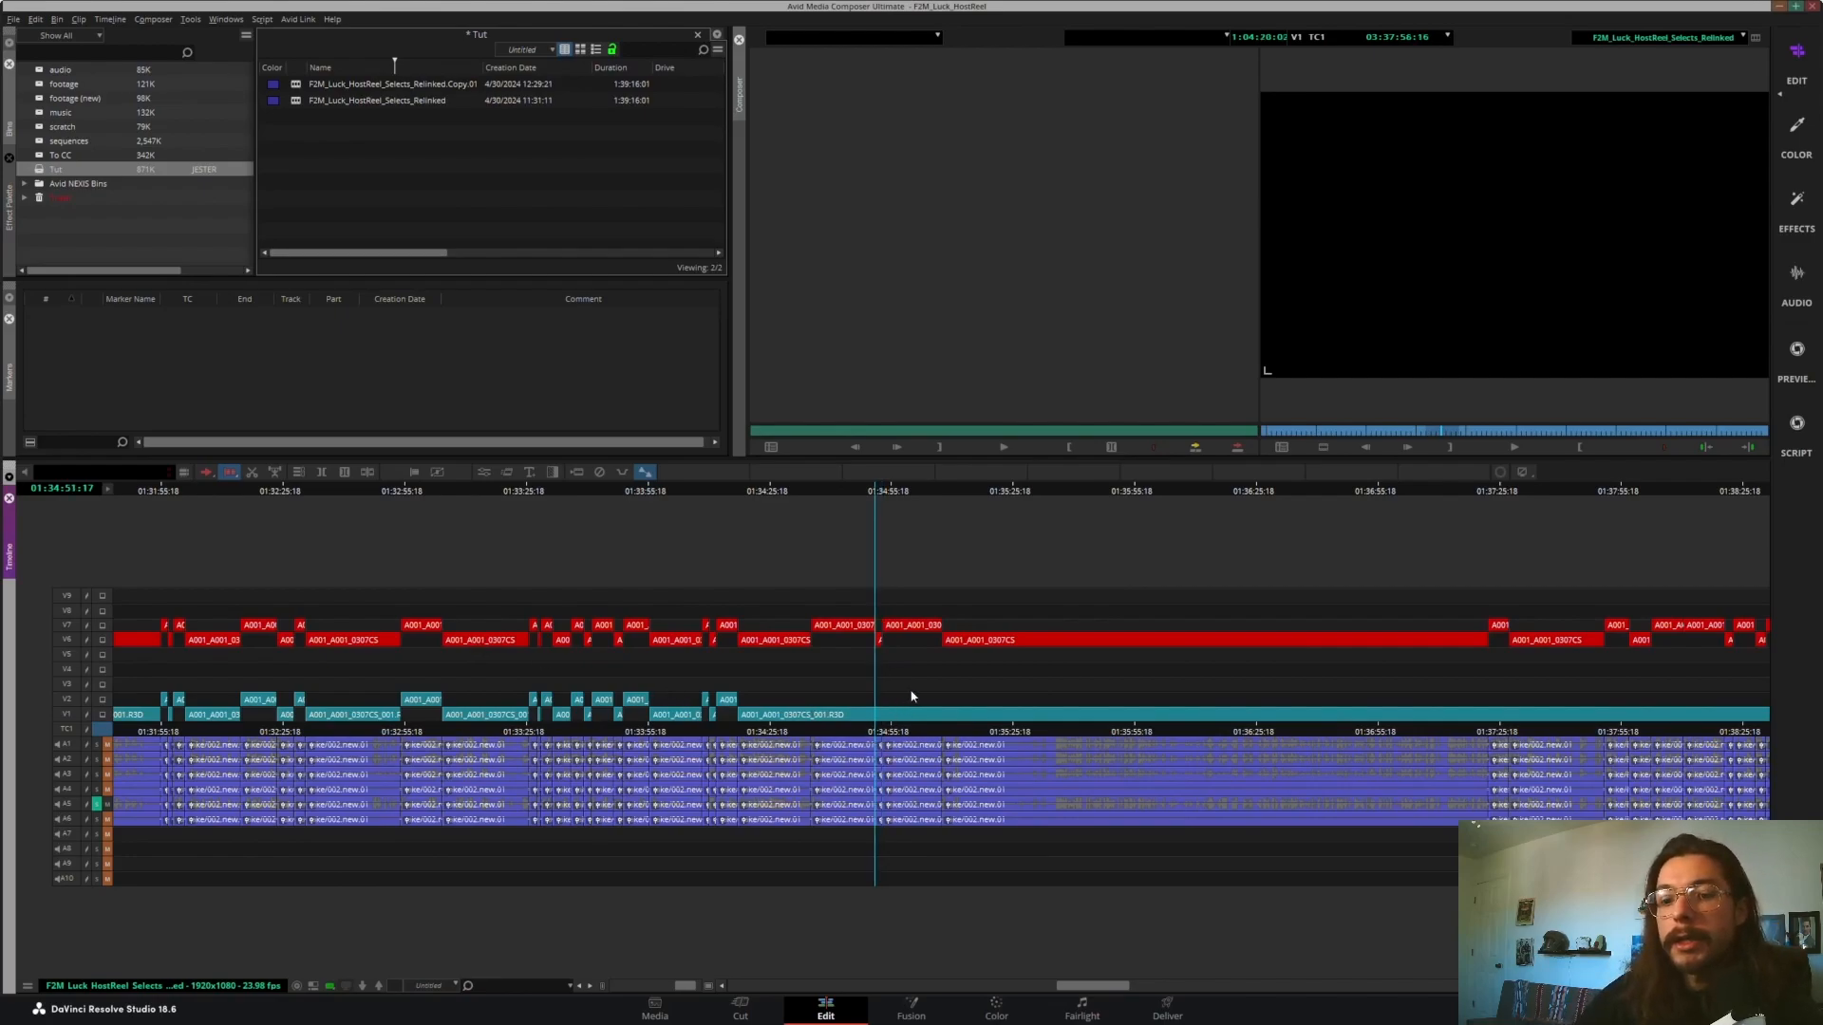
pyautogui.press('8')
pyautogui.hotkey('ctrl', 'b')
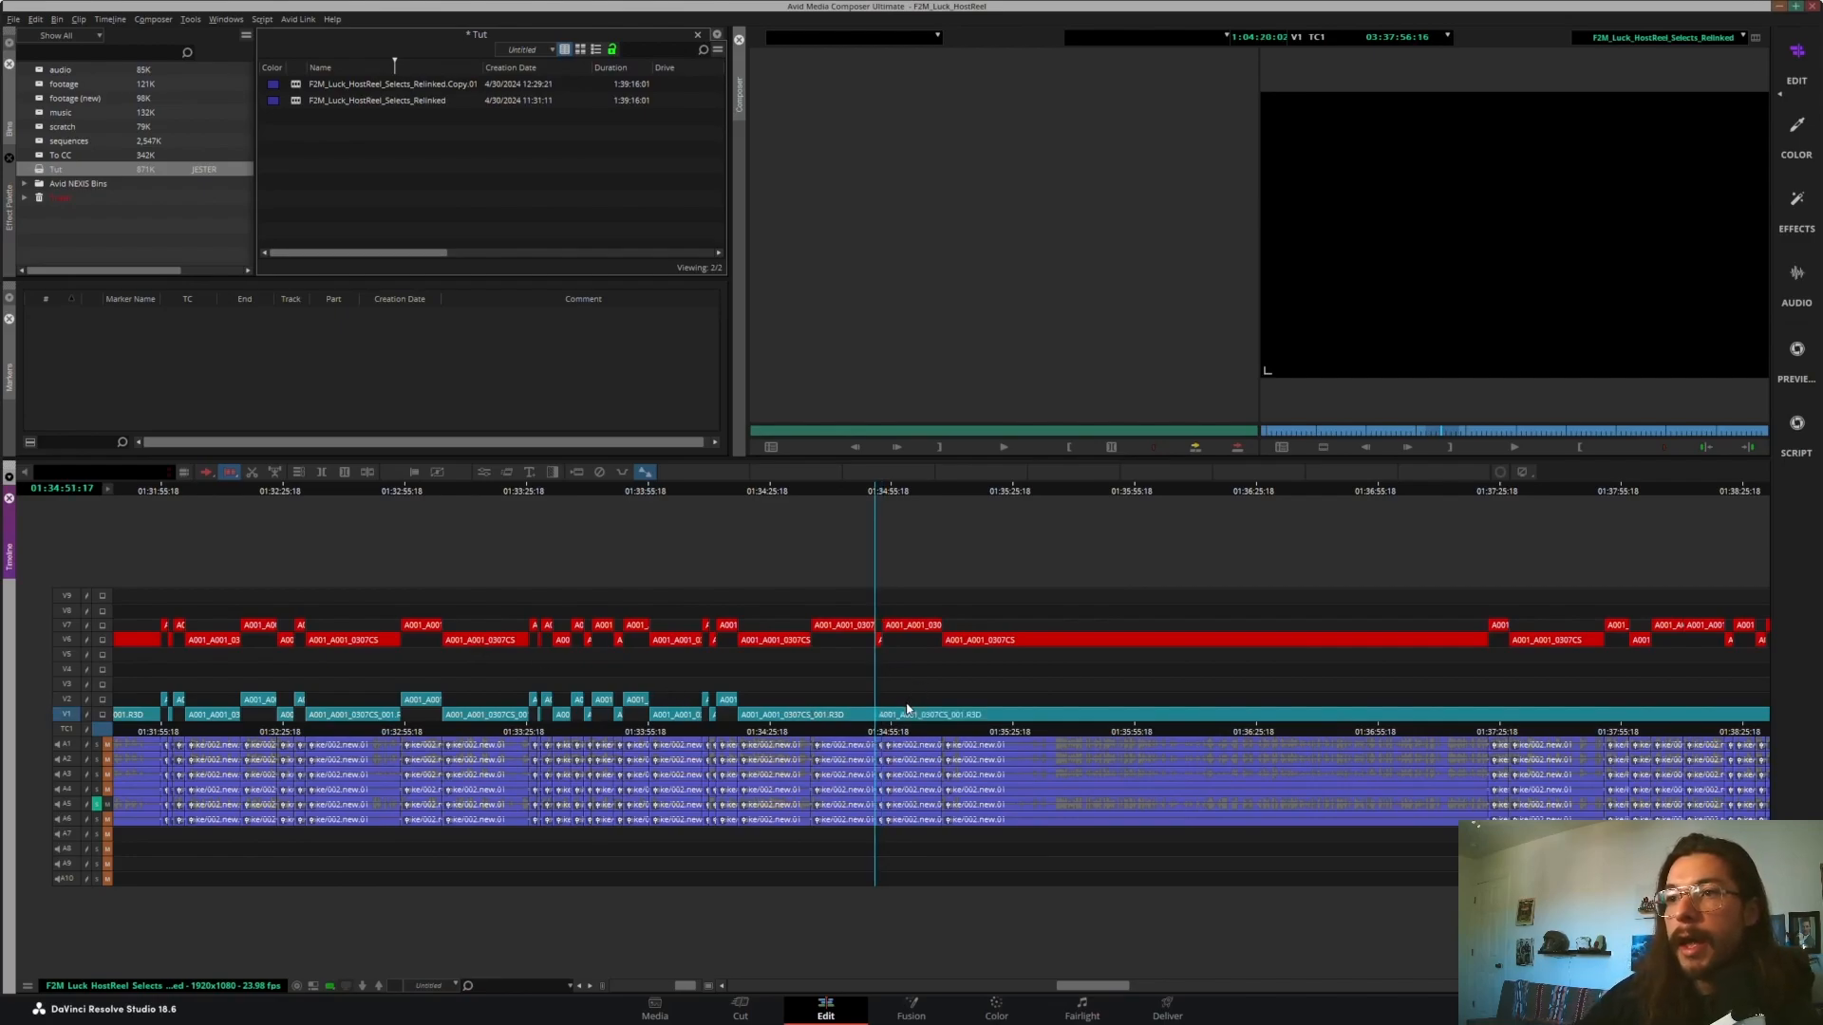
# - Cut the V1 clip again at 01:34:53:10 and advance to the edit at 01:35:08:04
pyautogui.press('l')
pyautogui.hotkey('alt', '1')
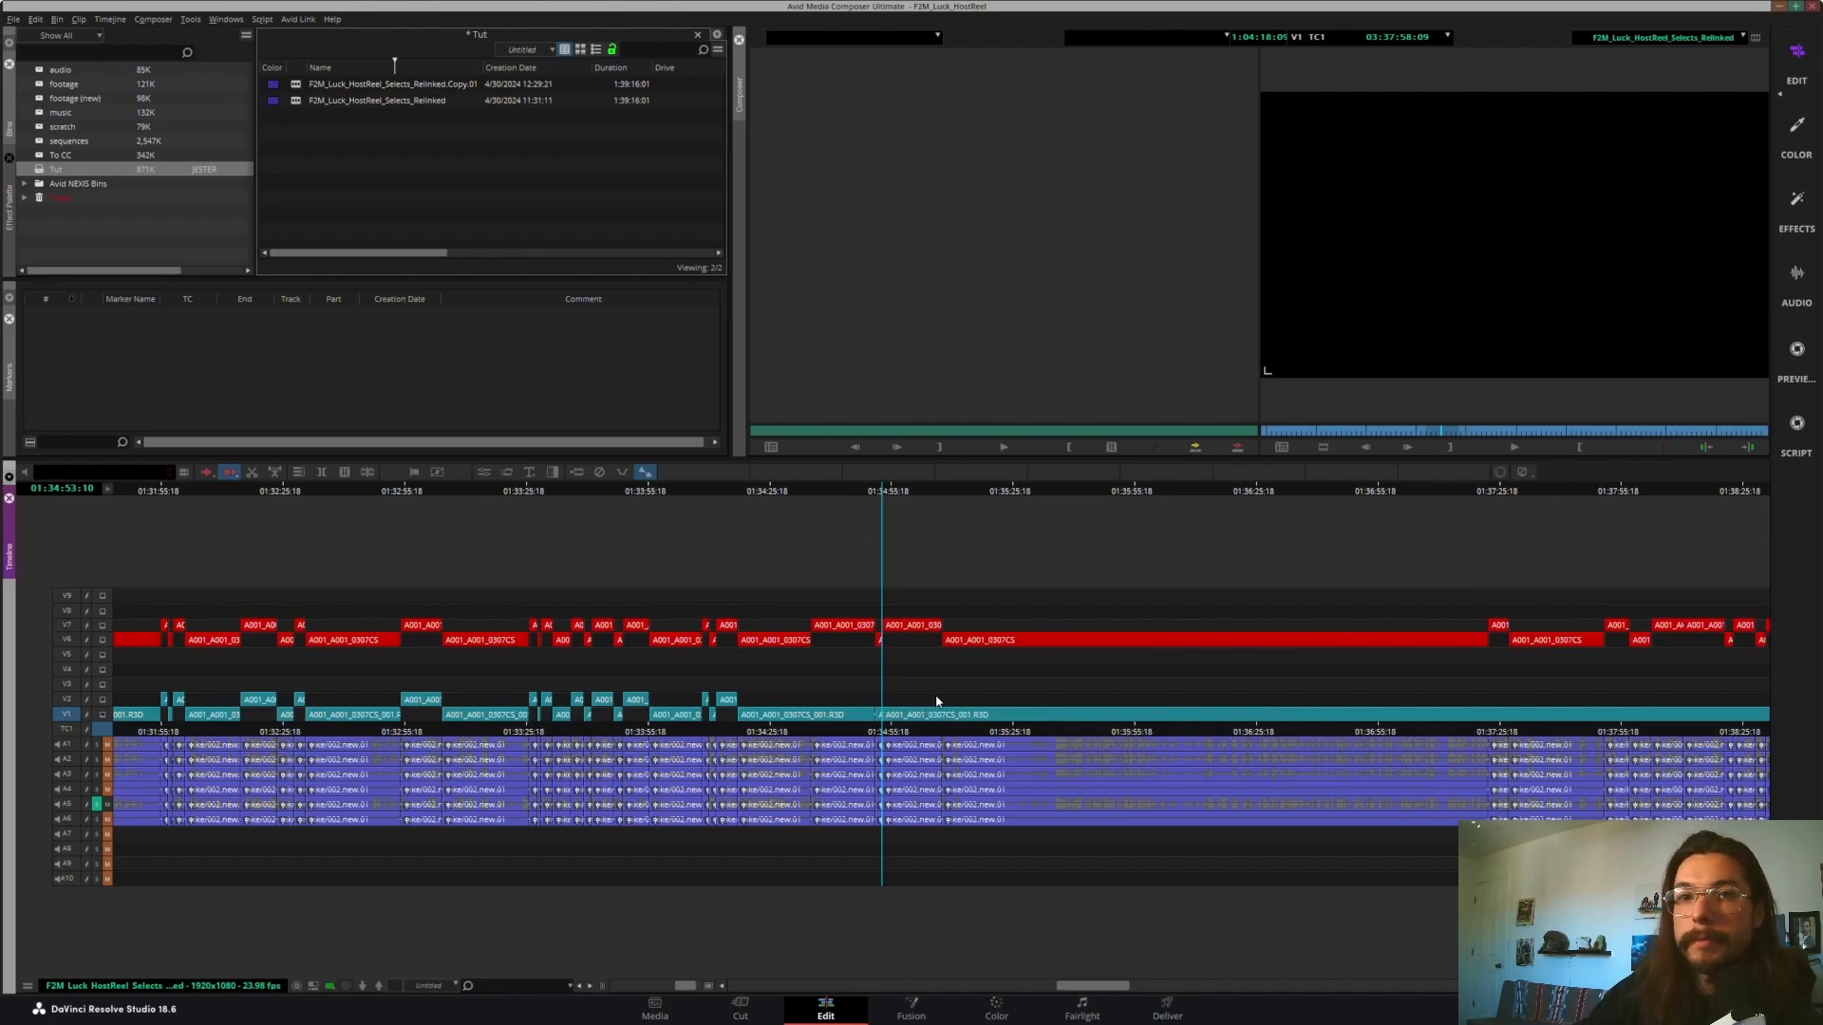
pyautogui.press('s')
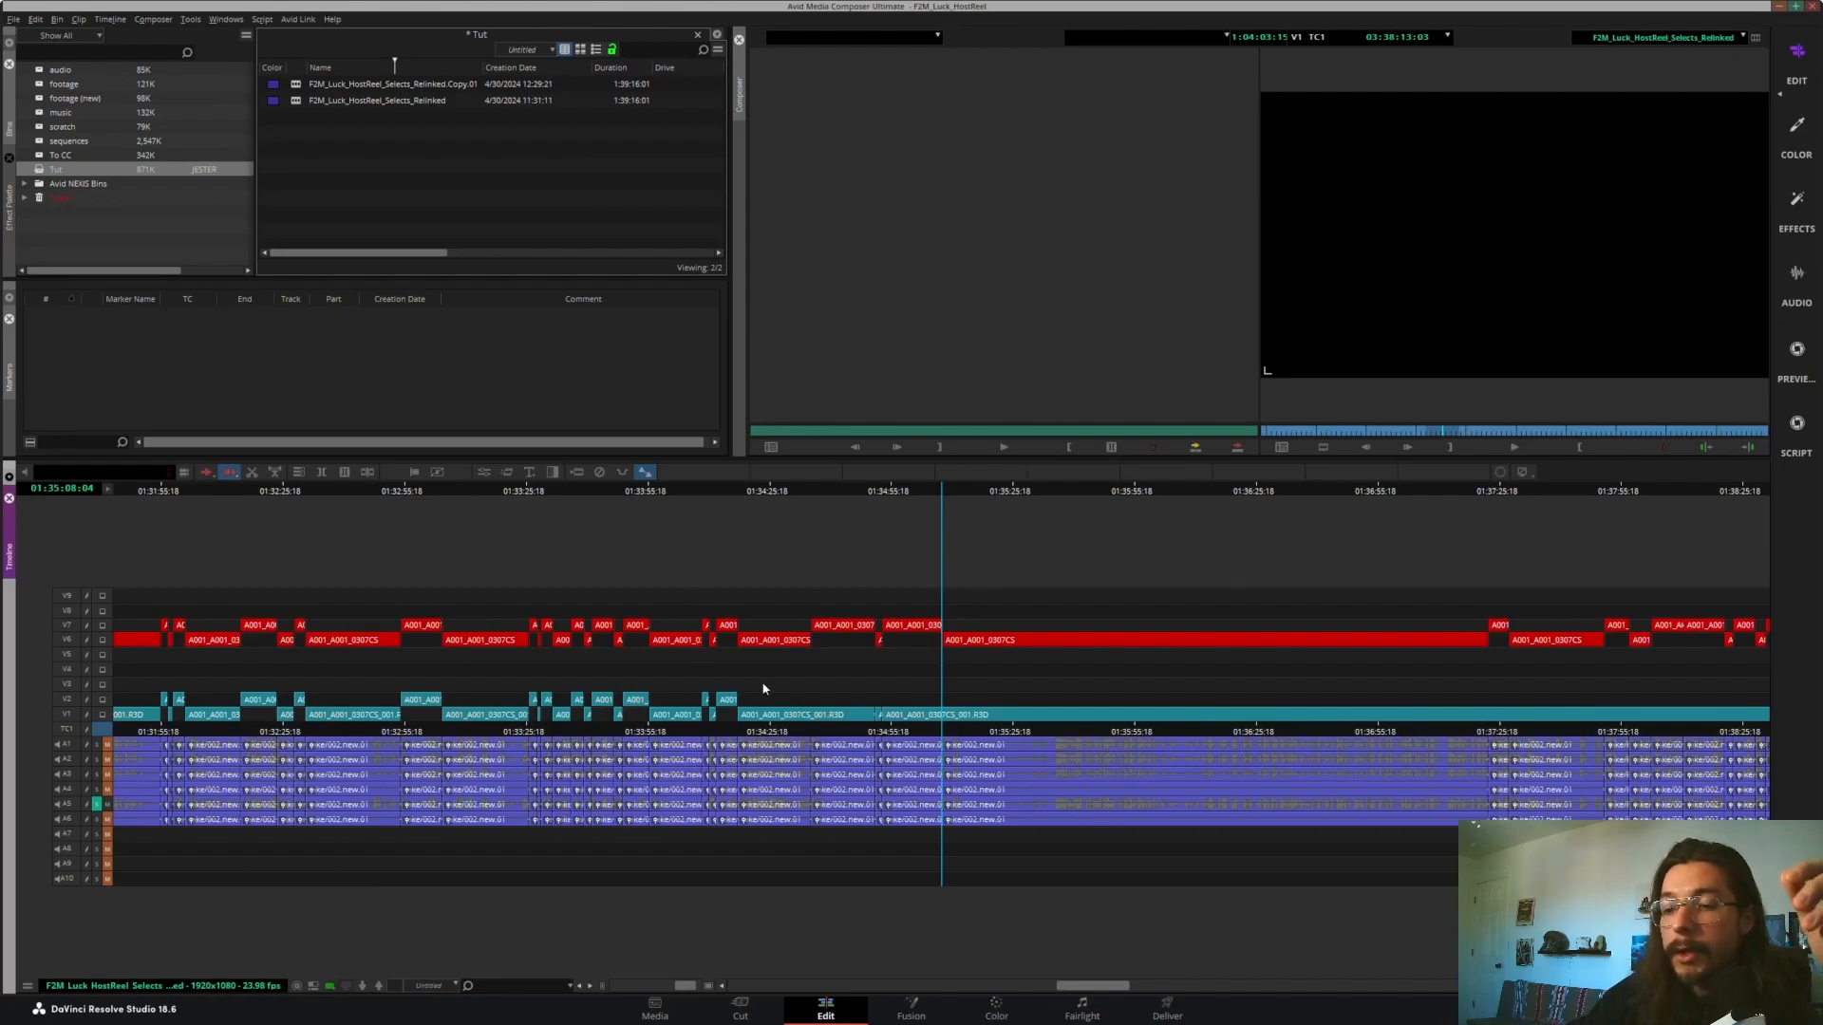
pyautogui.hotkey('ctrl', '[')
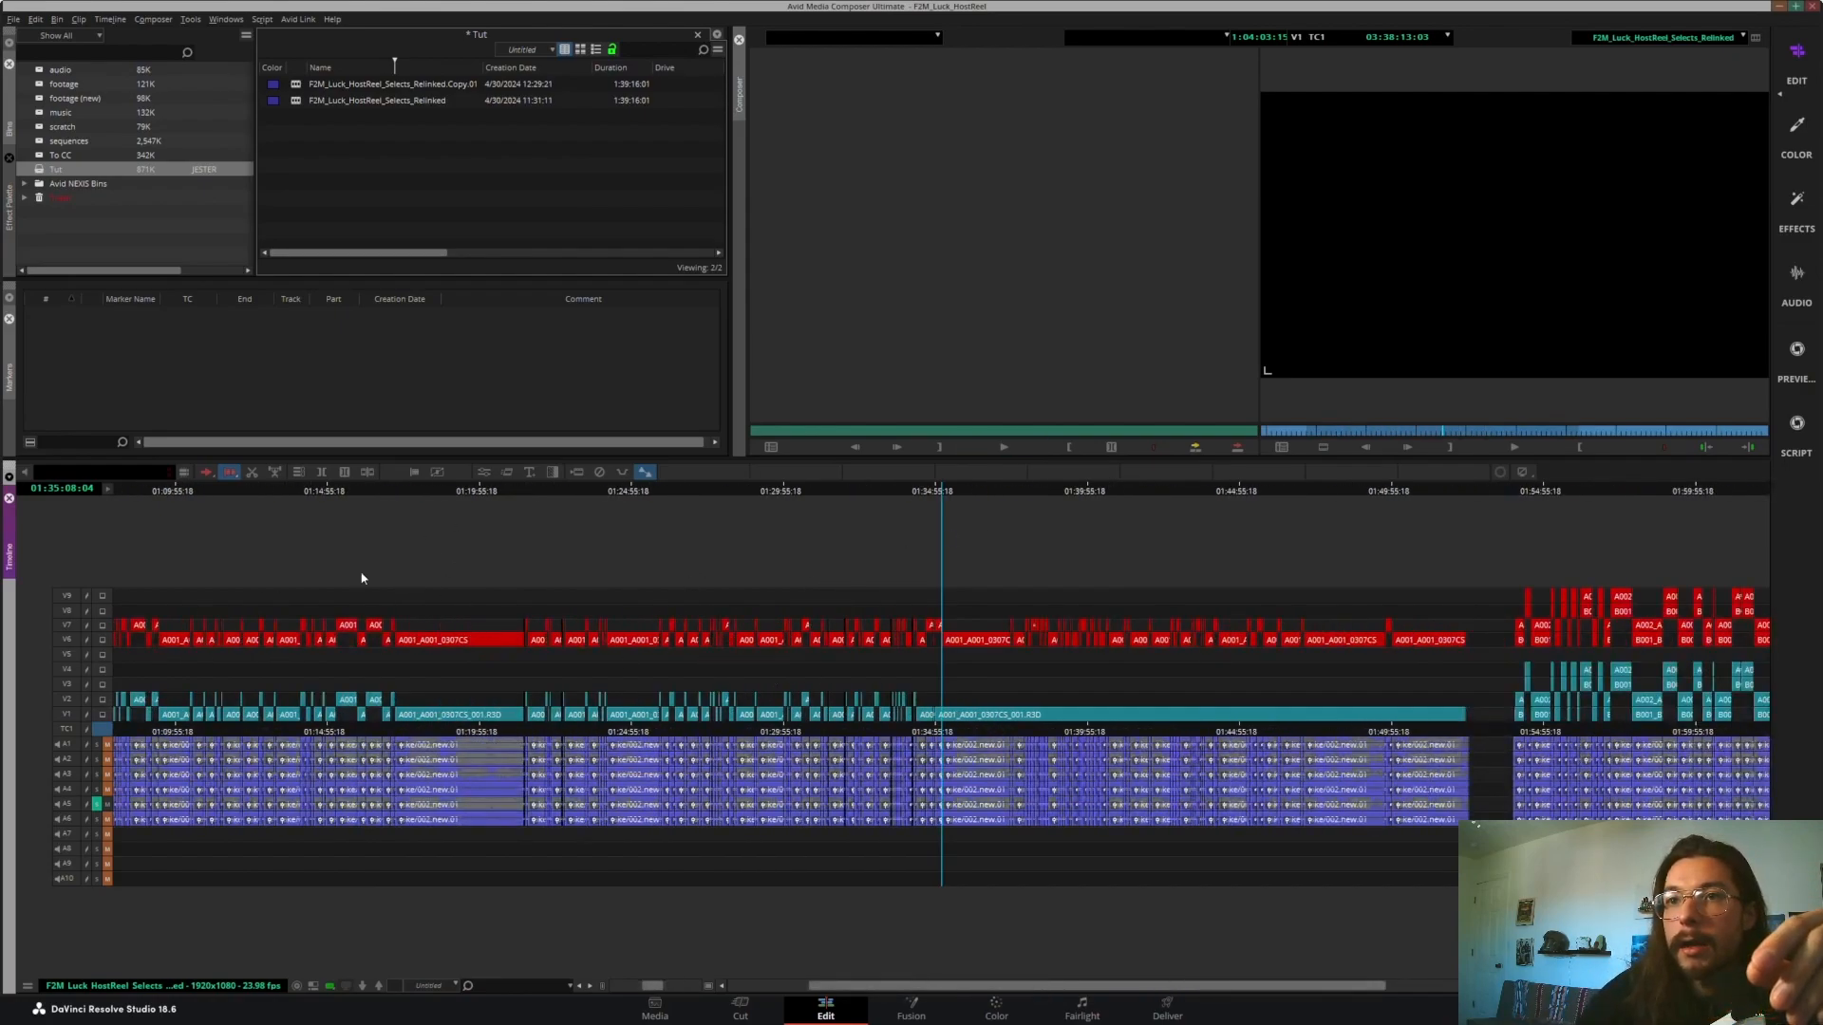
pyautogui.moveTo(658, 541); pyautogui.dragTo(146, 707)
pyautogui.click(636, 552)
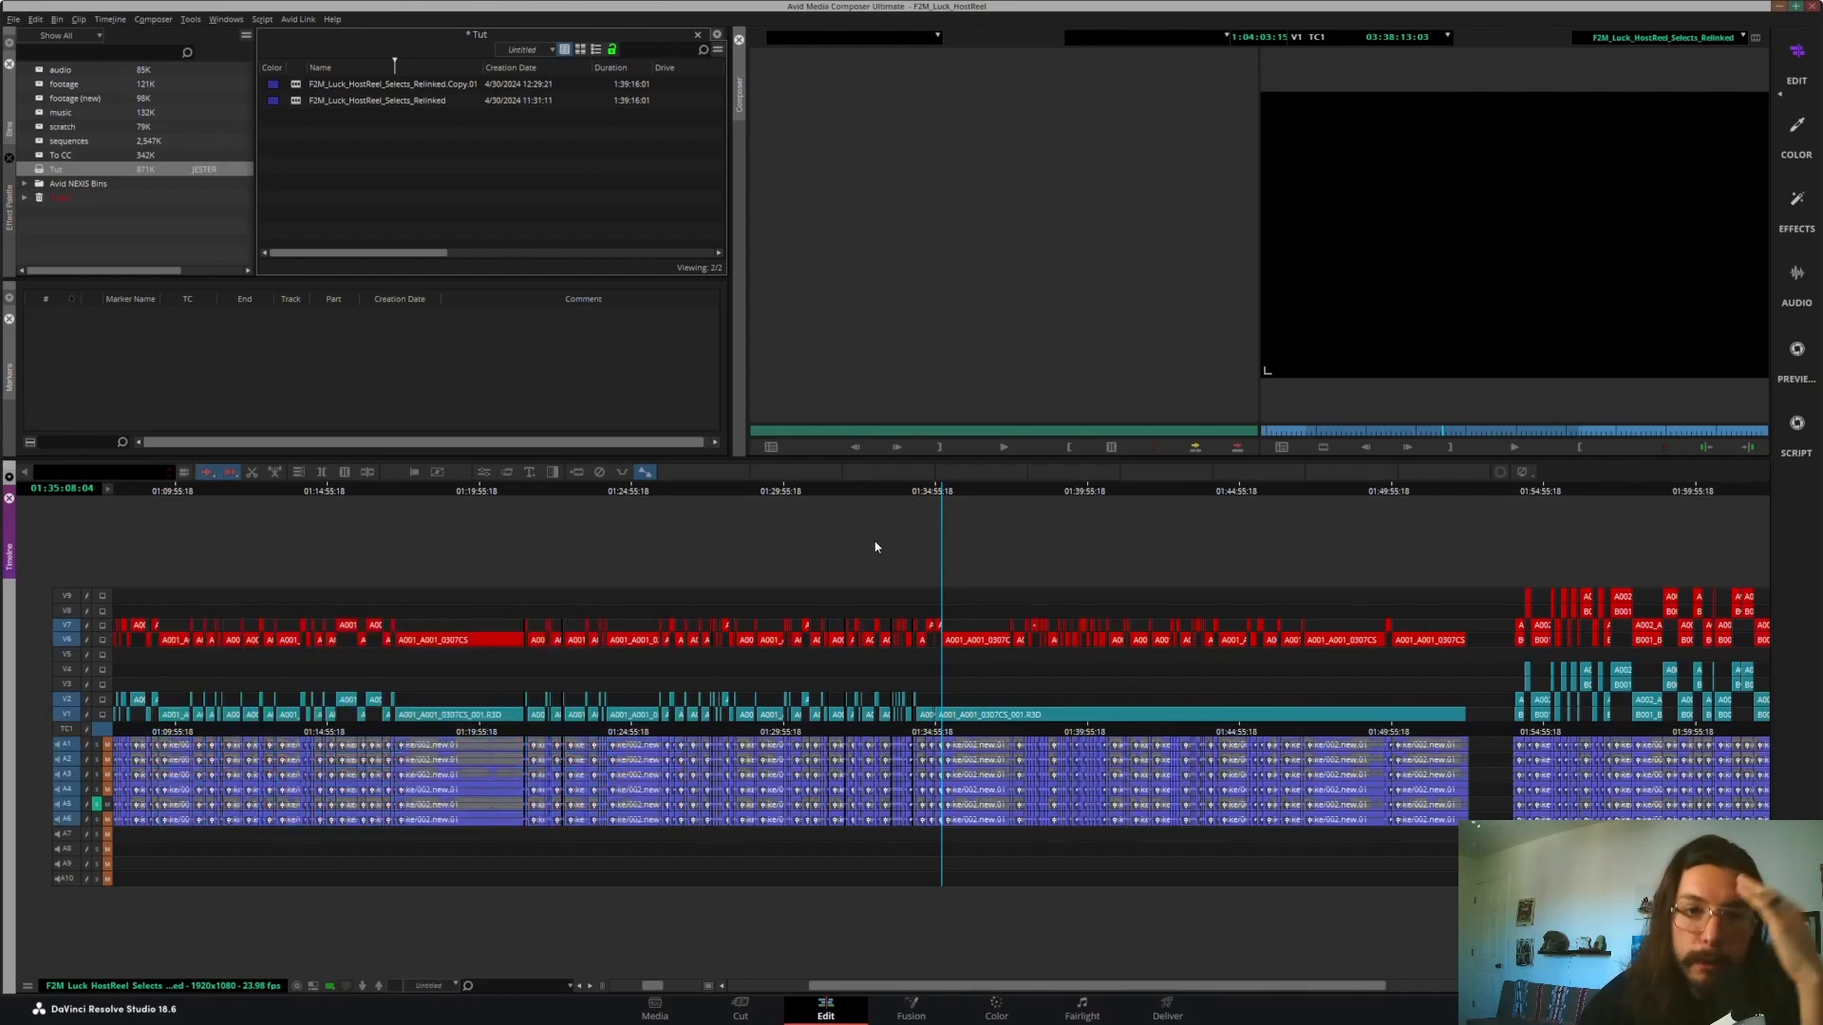
# - Try an Overwrite edit from 01:34:36:10, dismiss the alert, and undo the segment placed across V4
pyautogui.click(926, 501)
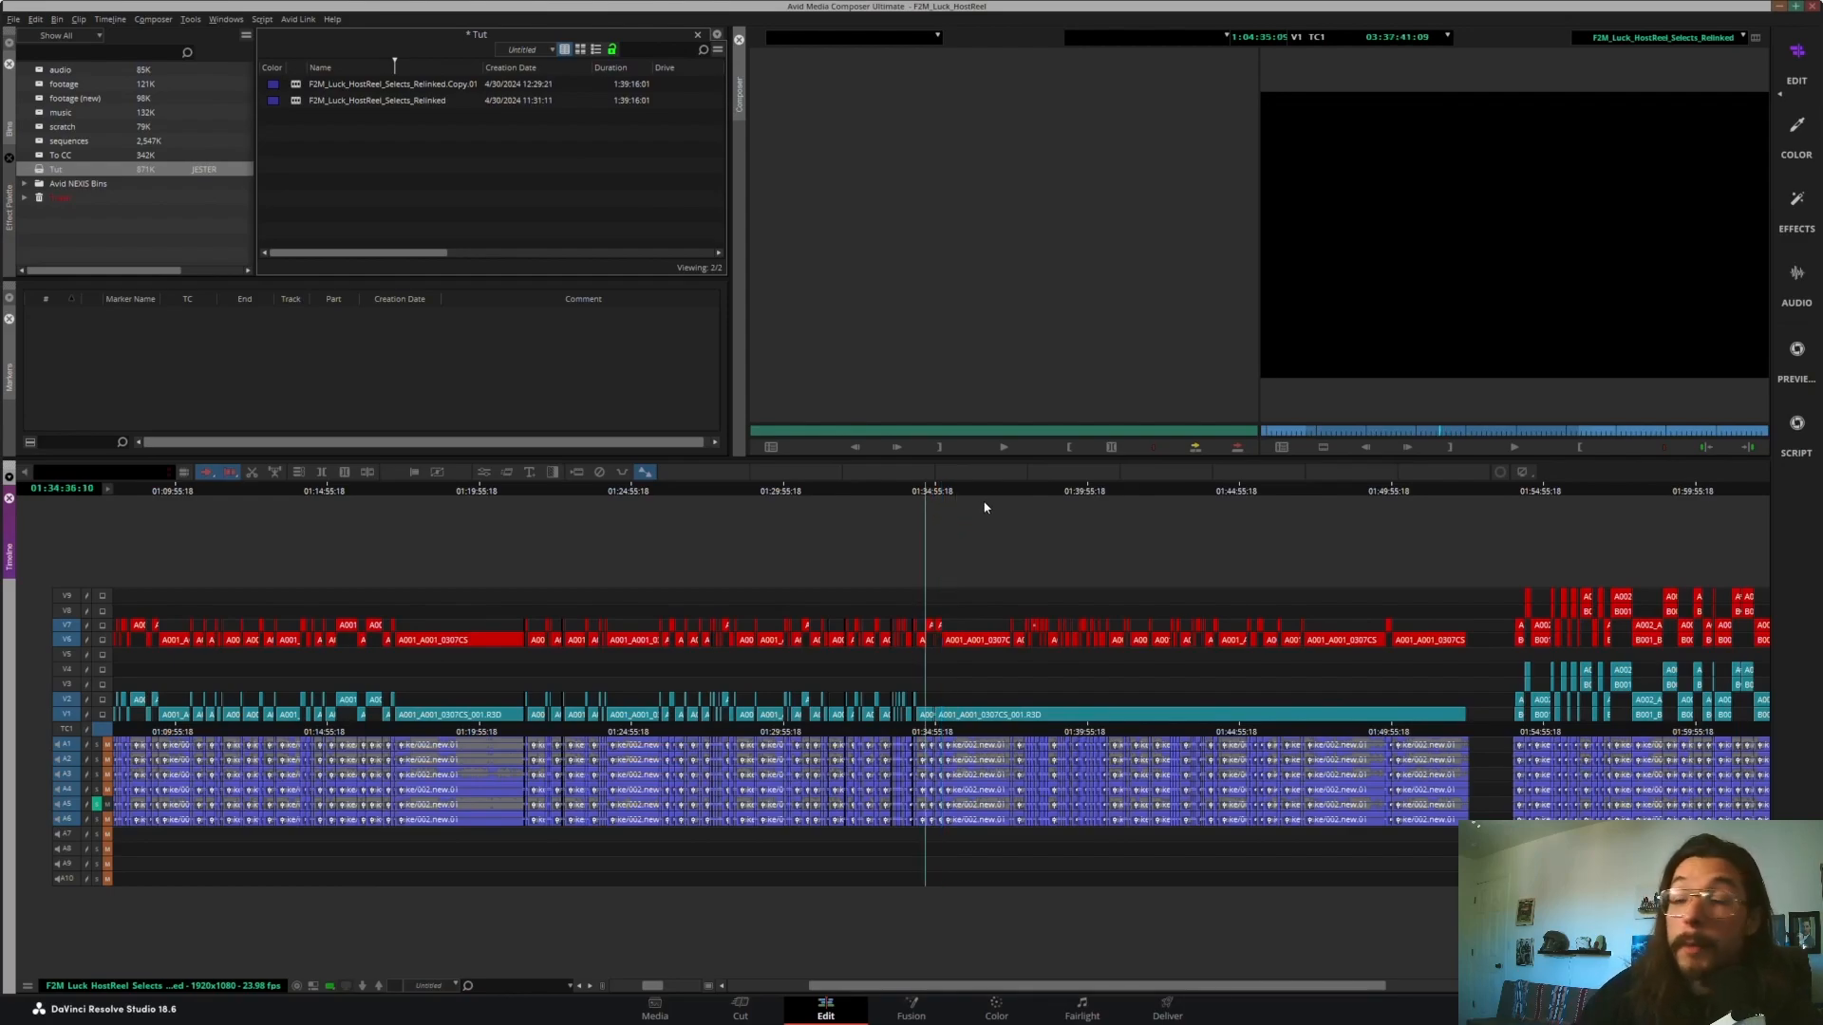
pyautogui.hotkey('ctrl', ']')
pyautogui.hotkey('ctrl', ']')
pyautogui.hotkey('ctrl', ']')
pyautogui.hotkey('ctrl', ']')
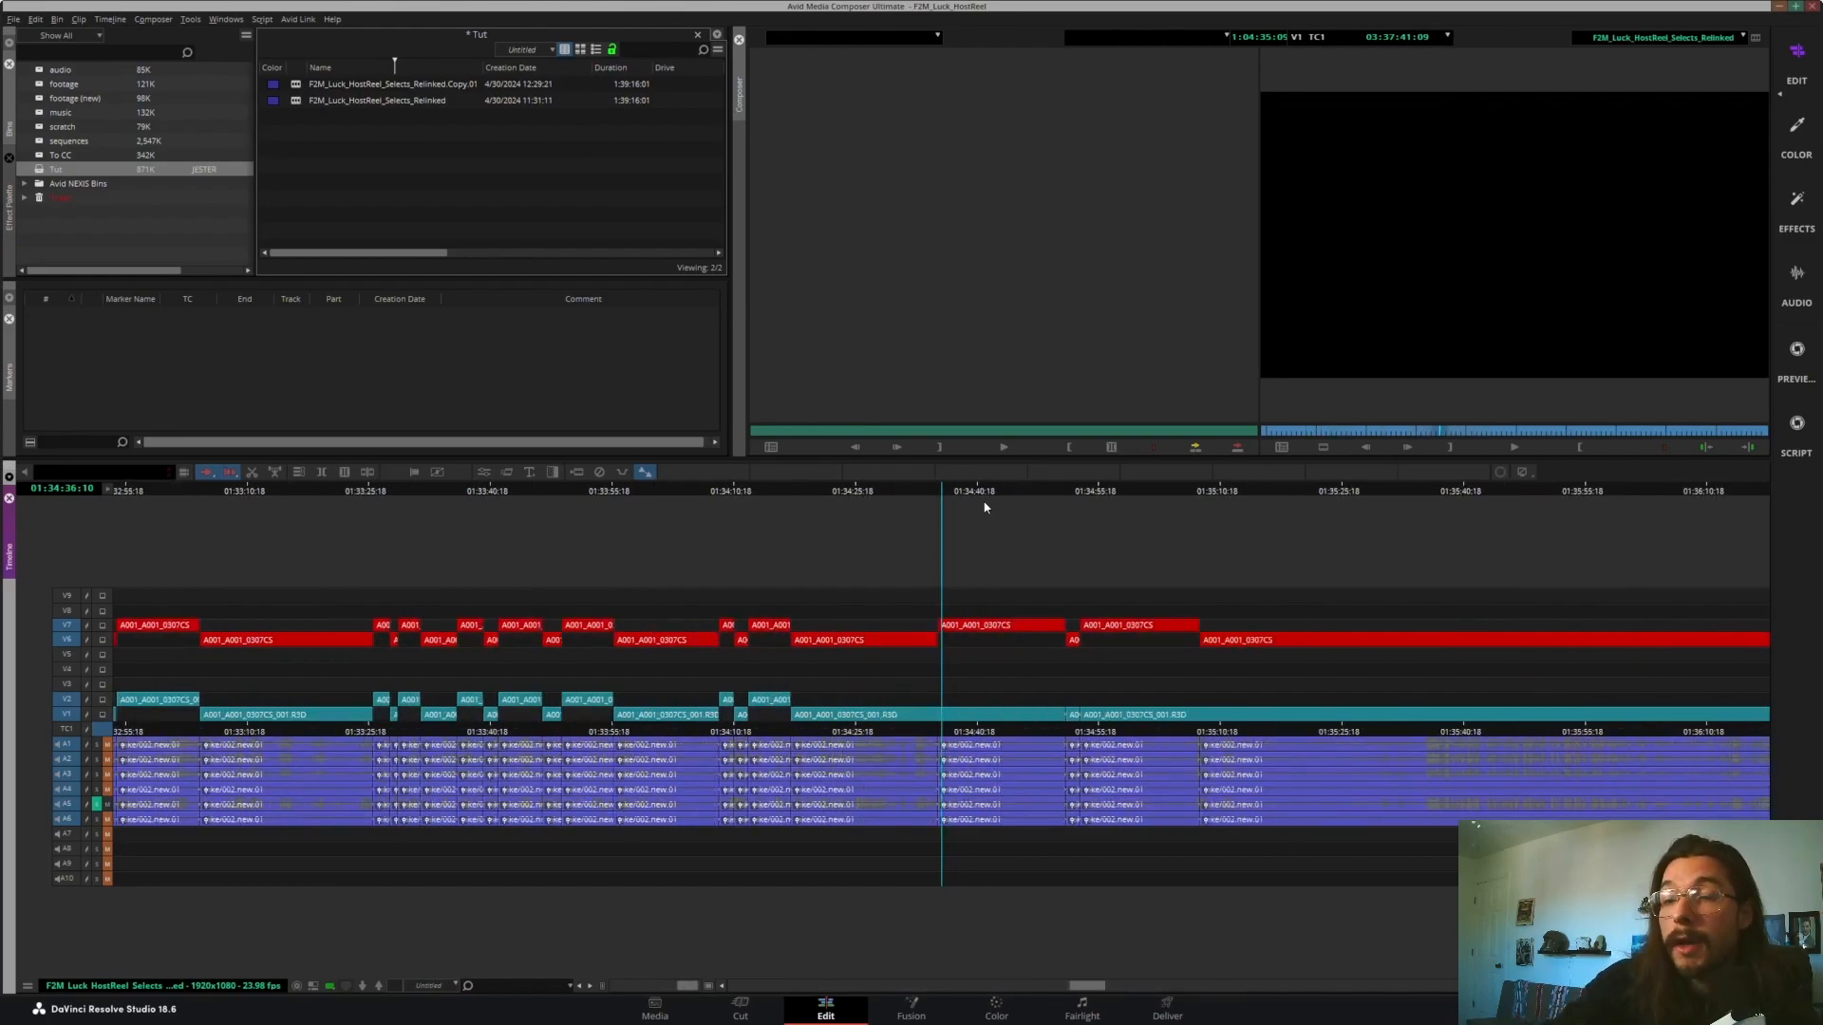
pyautogui.press('b')
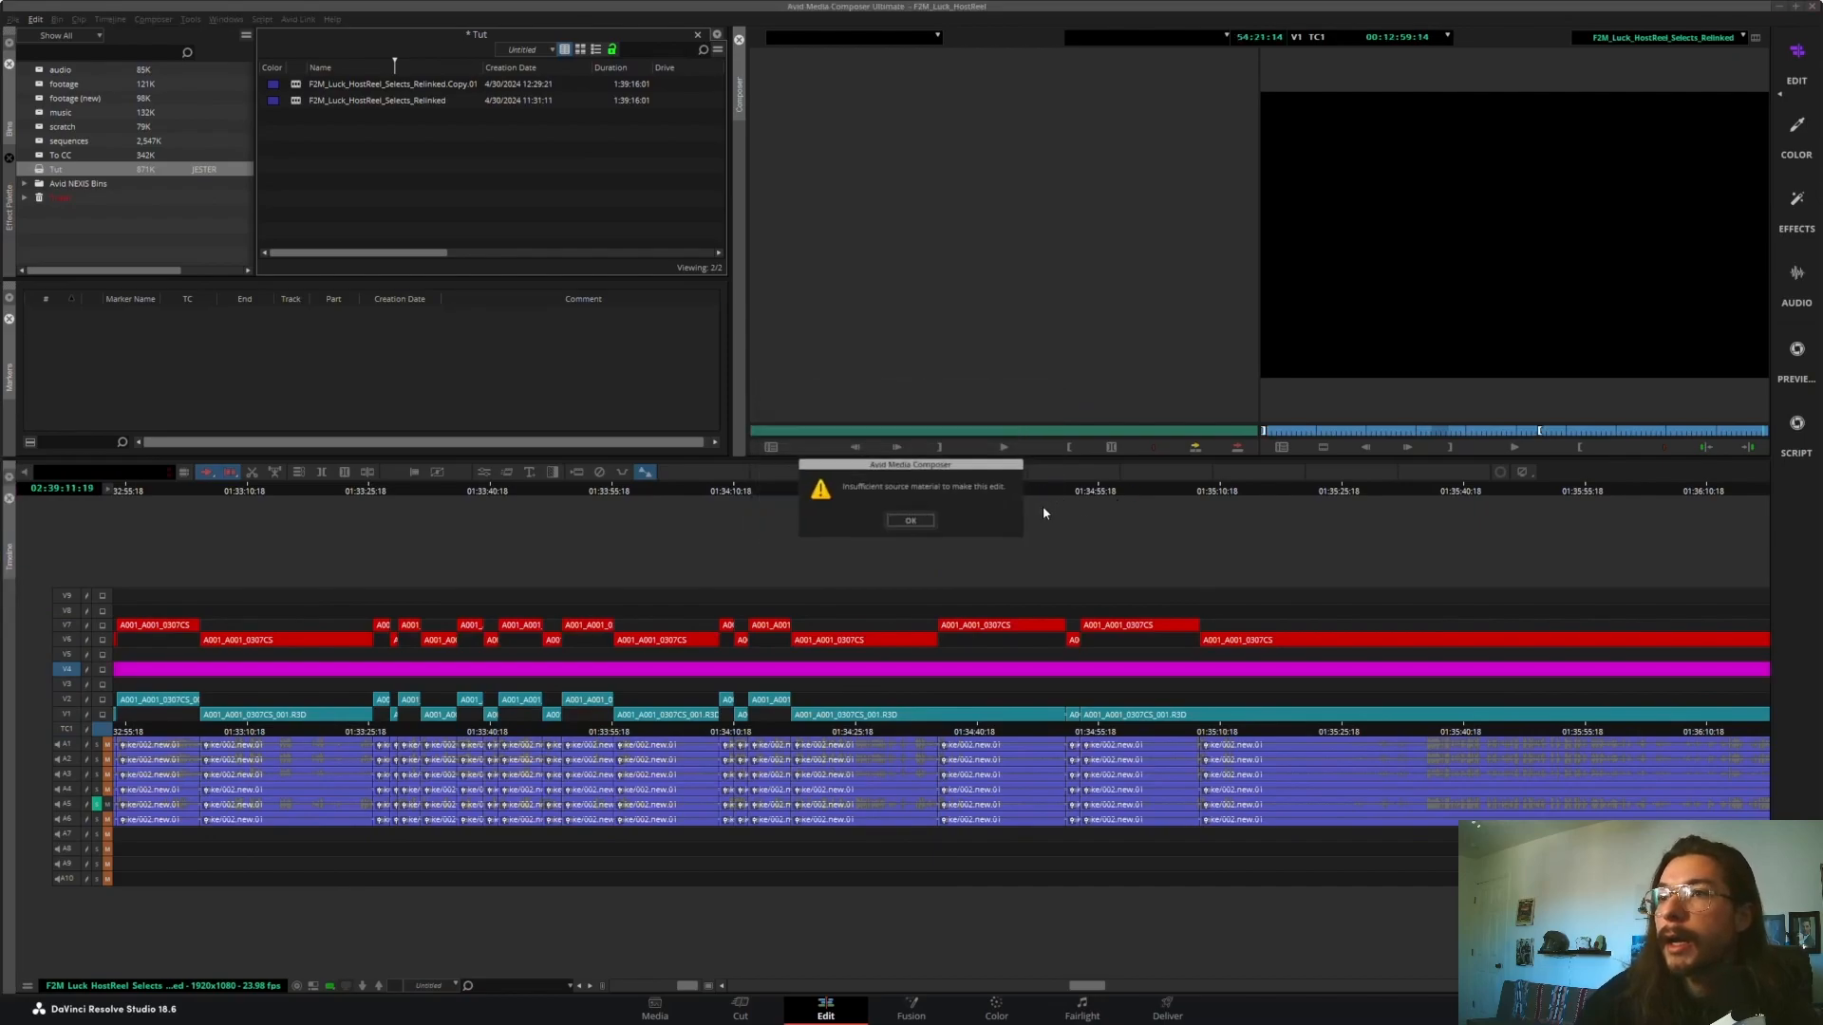
pyautogui.click(912, 521)
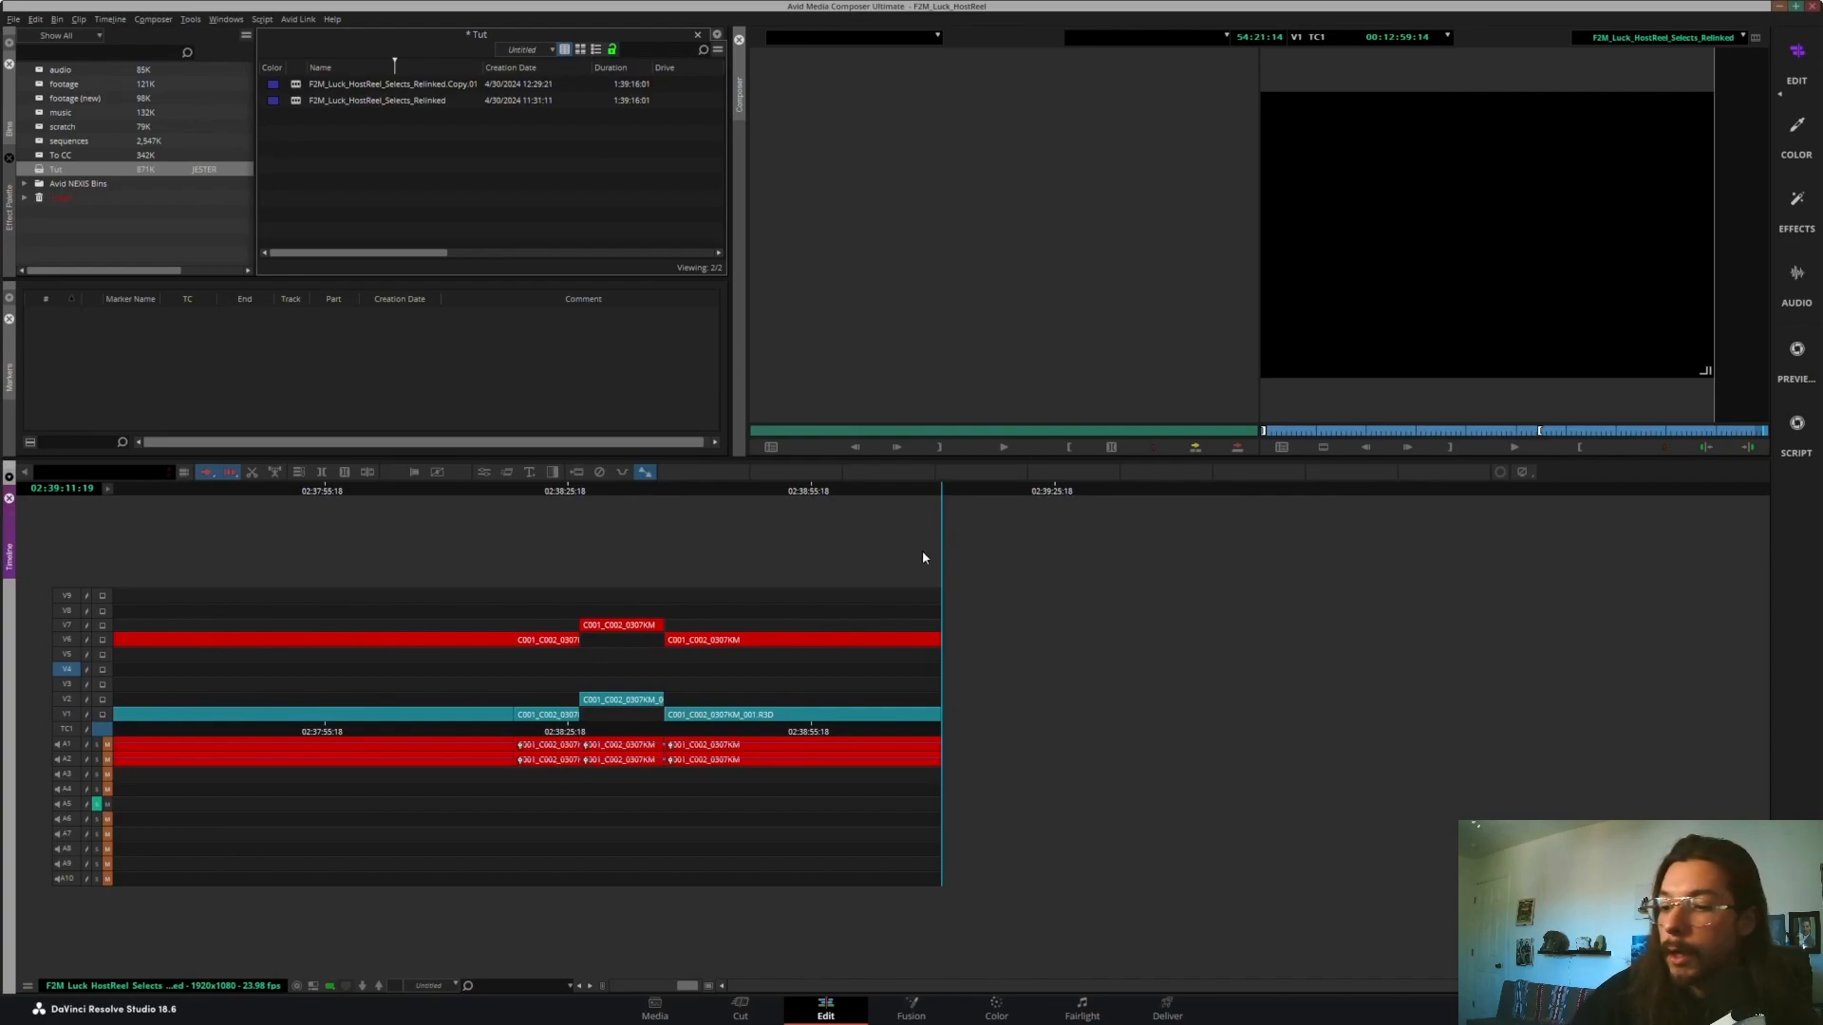
pyautogui.press('Home')
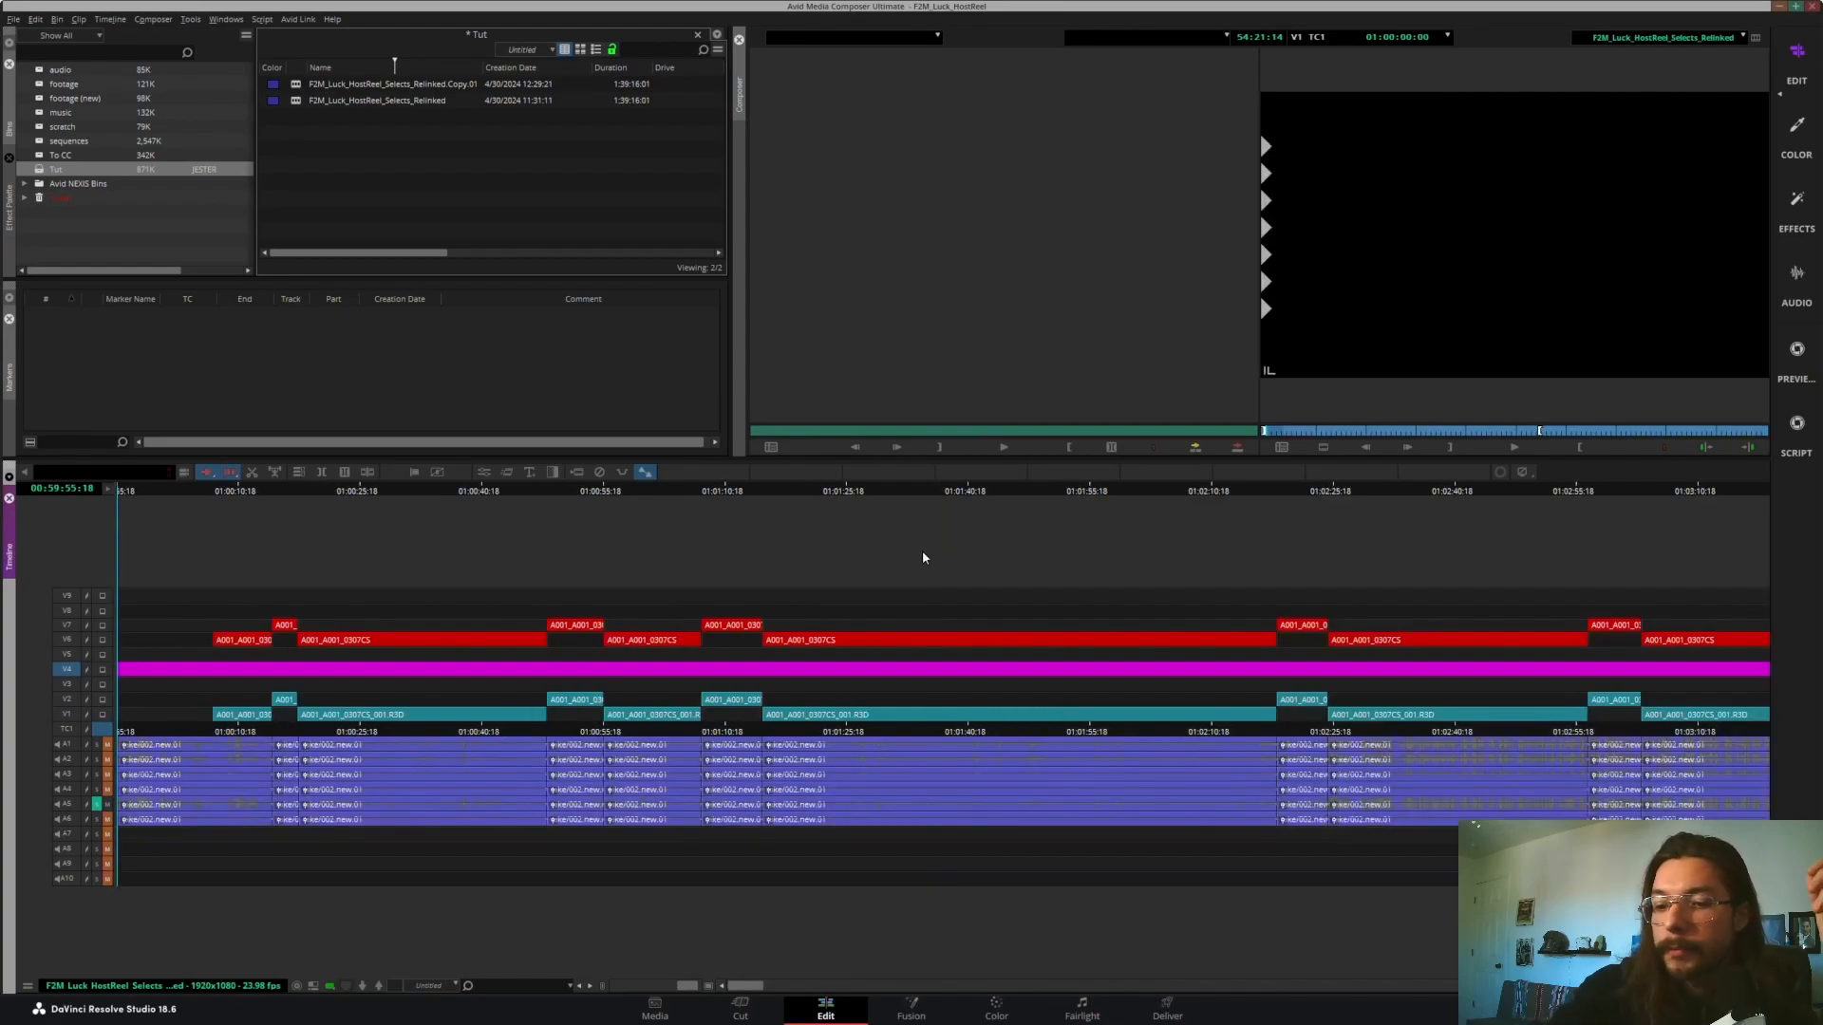
pyautogui.hotkey('ctrl', 'z')
pyautogui.hotkey('ctrl', '-')
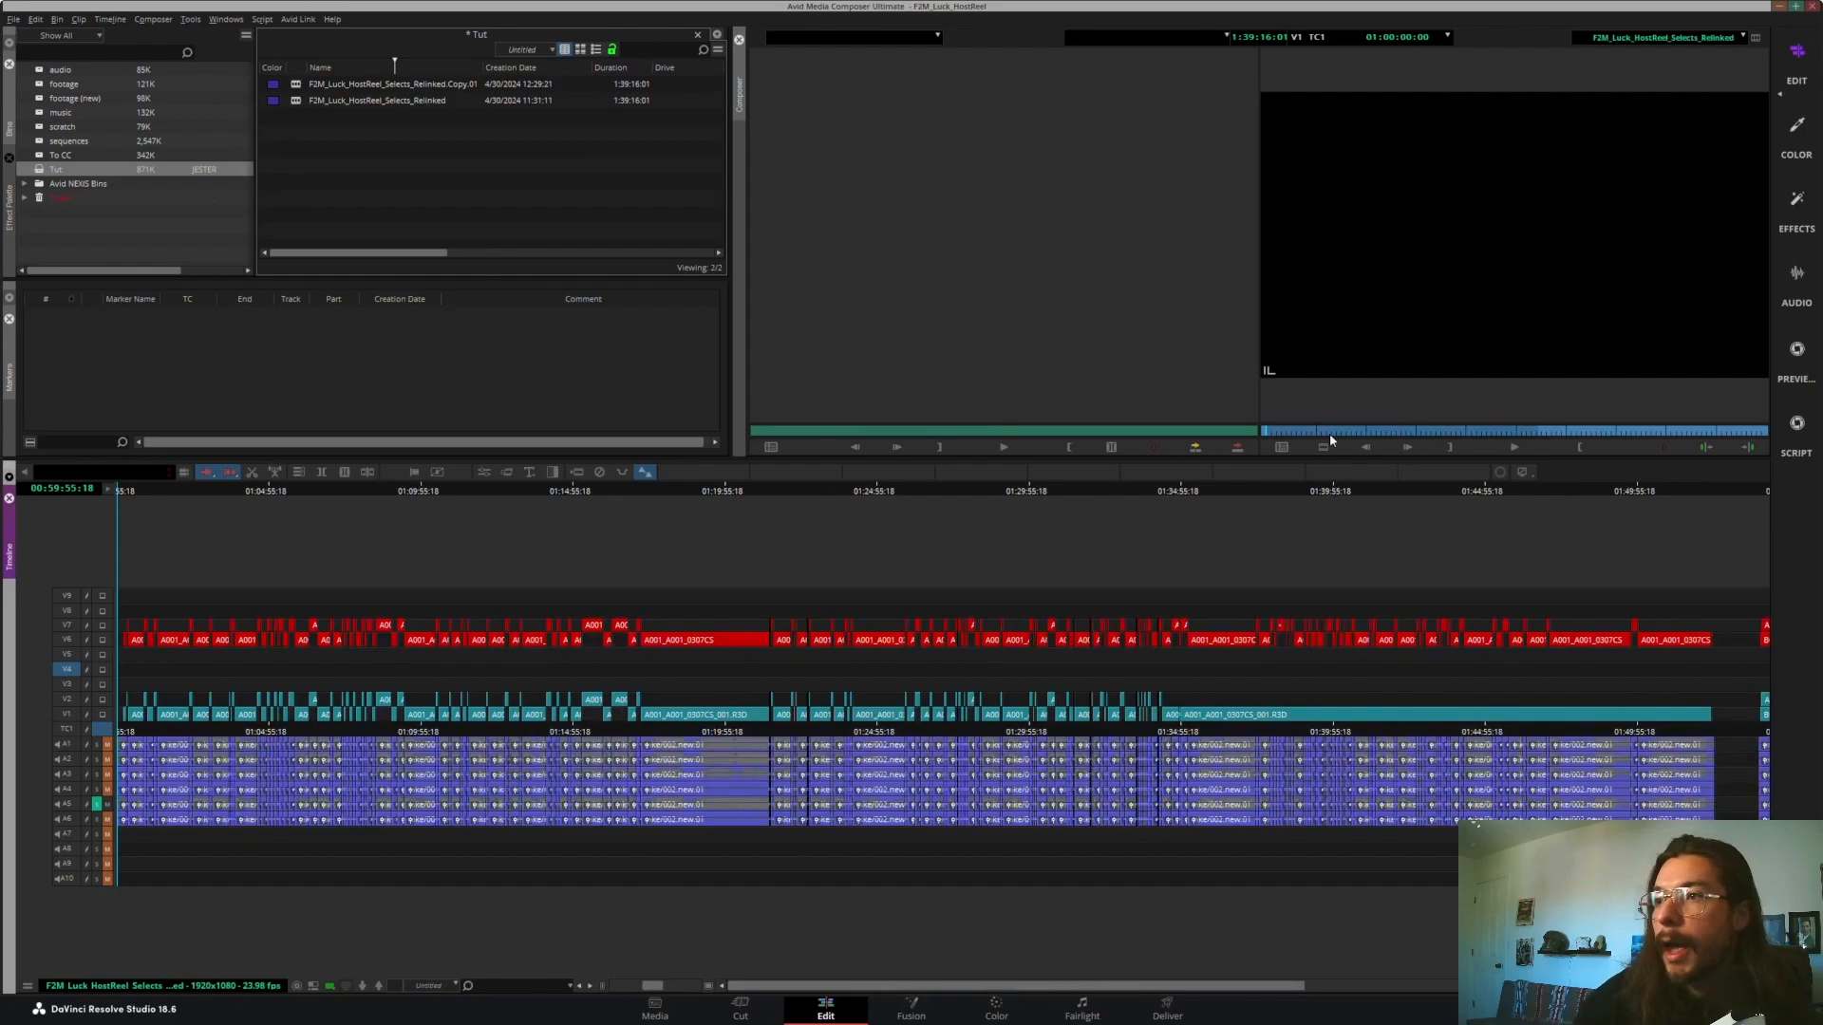
# - Go to the reference edit at 01:35:08:04, enable V1 and cut the long V1 clip there
pyautogui.click(1162, 498)
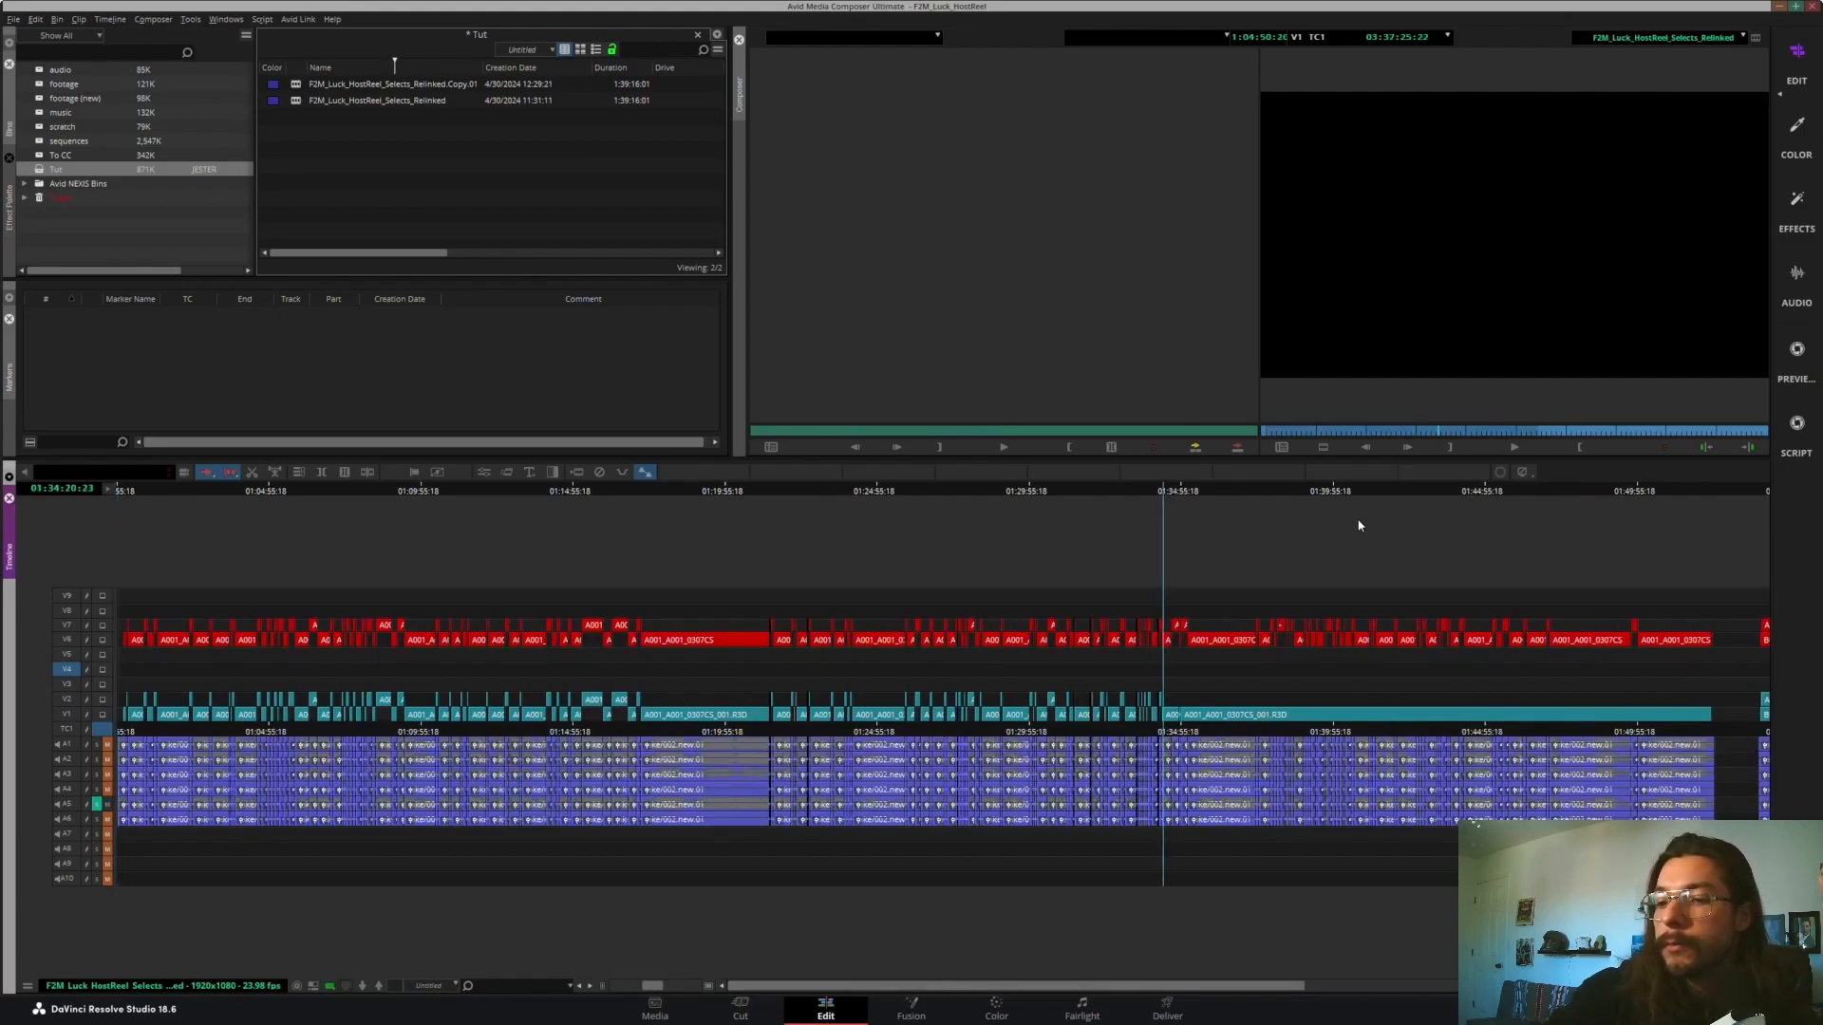
pyautogui.hotkey('ctrl', '=')
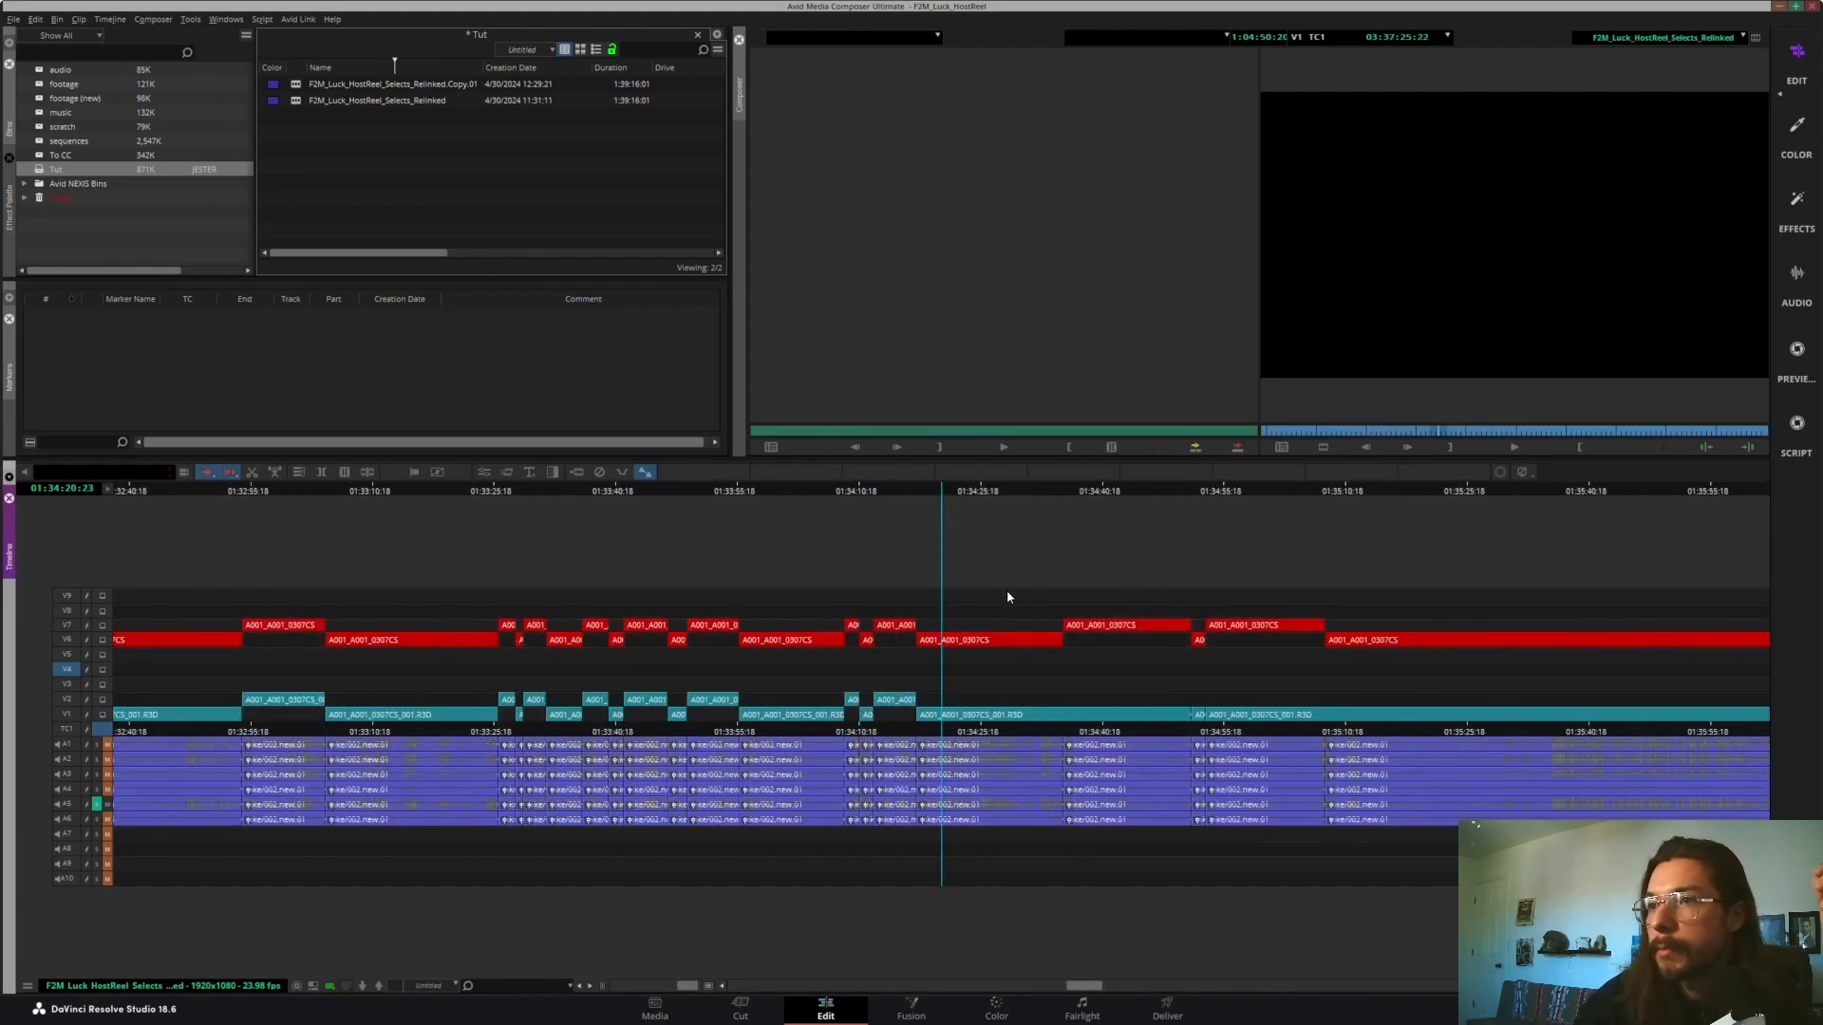
pyautogui.moveTo(1029, 488); pyautogui.dragTo(1065, 517)
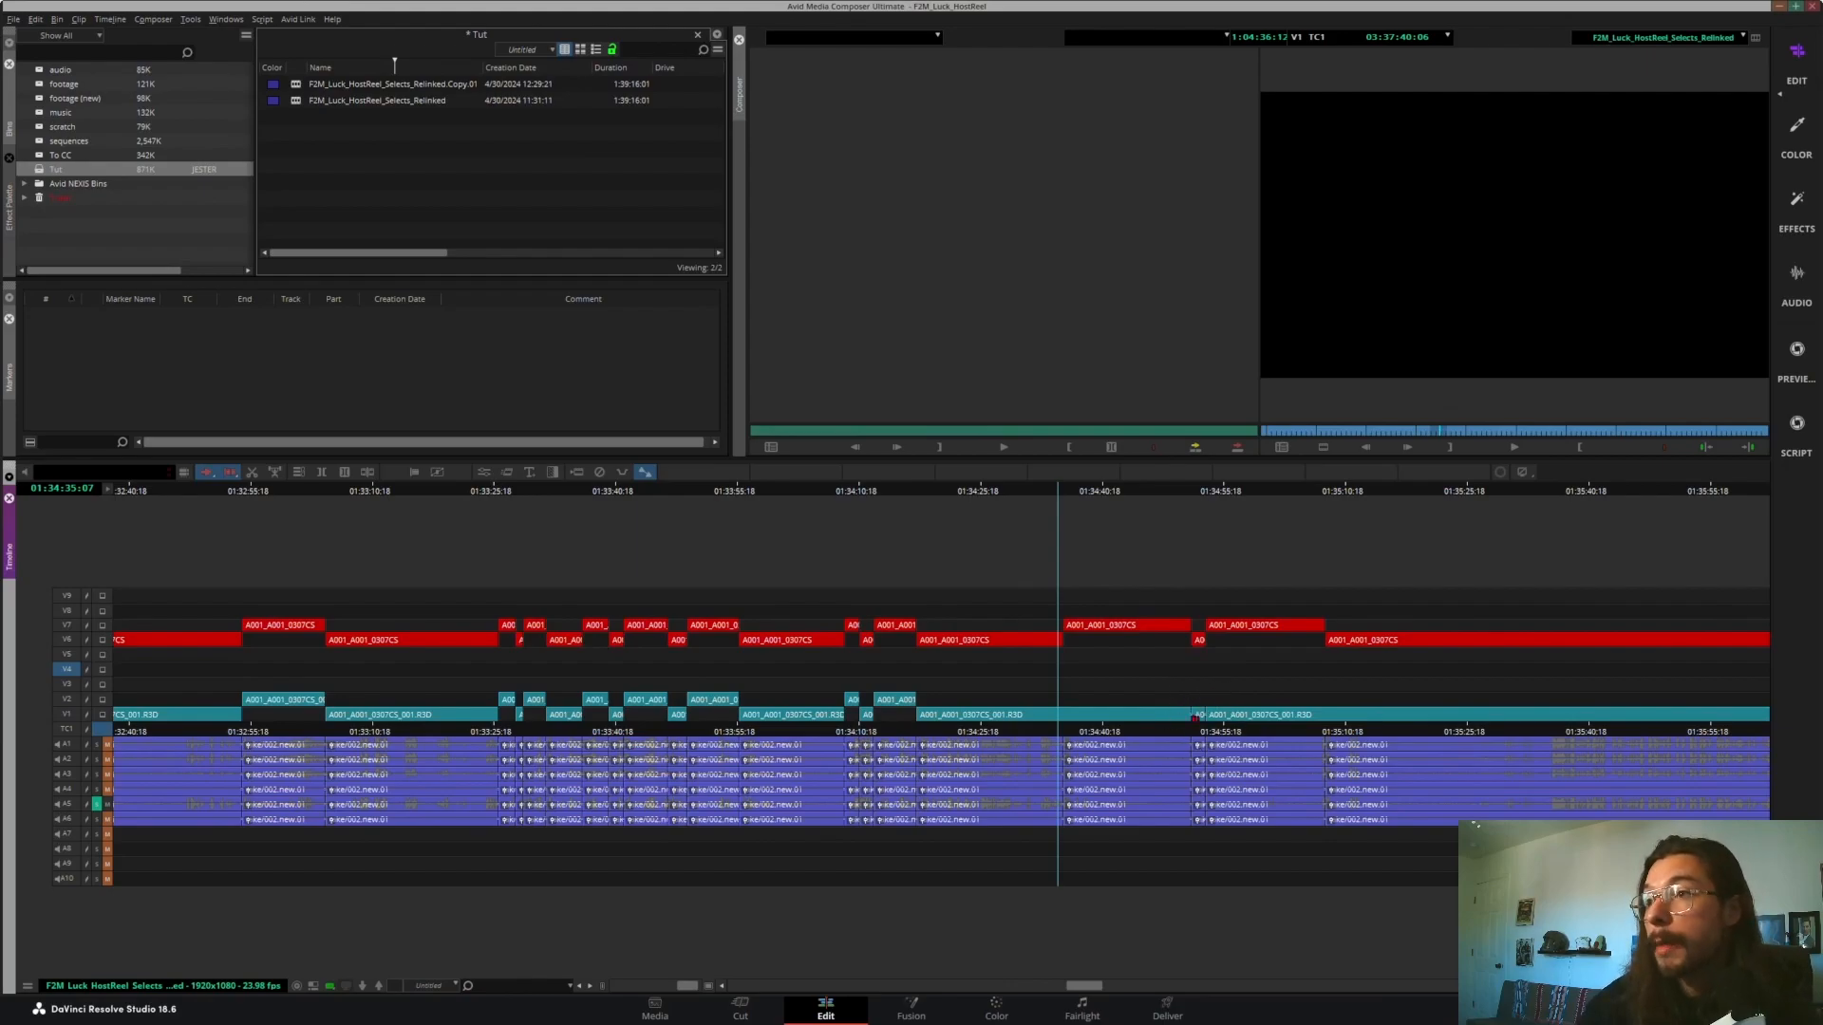
pyautogui.moveTo(1300, 494); pyautogui.dragTo(1329, 499)
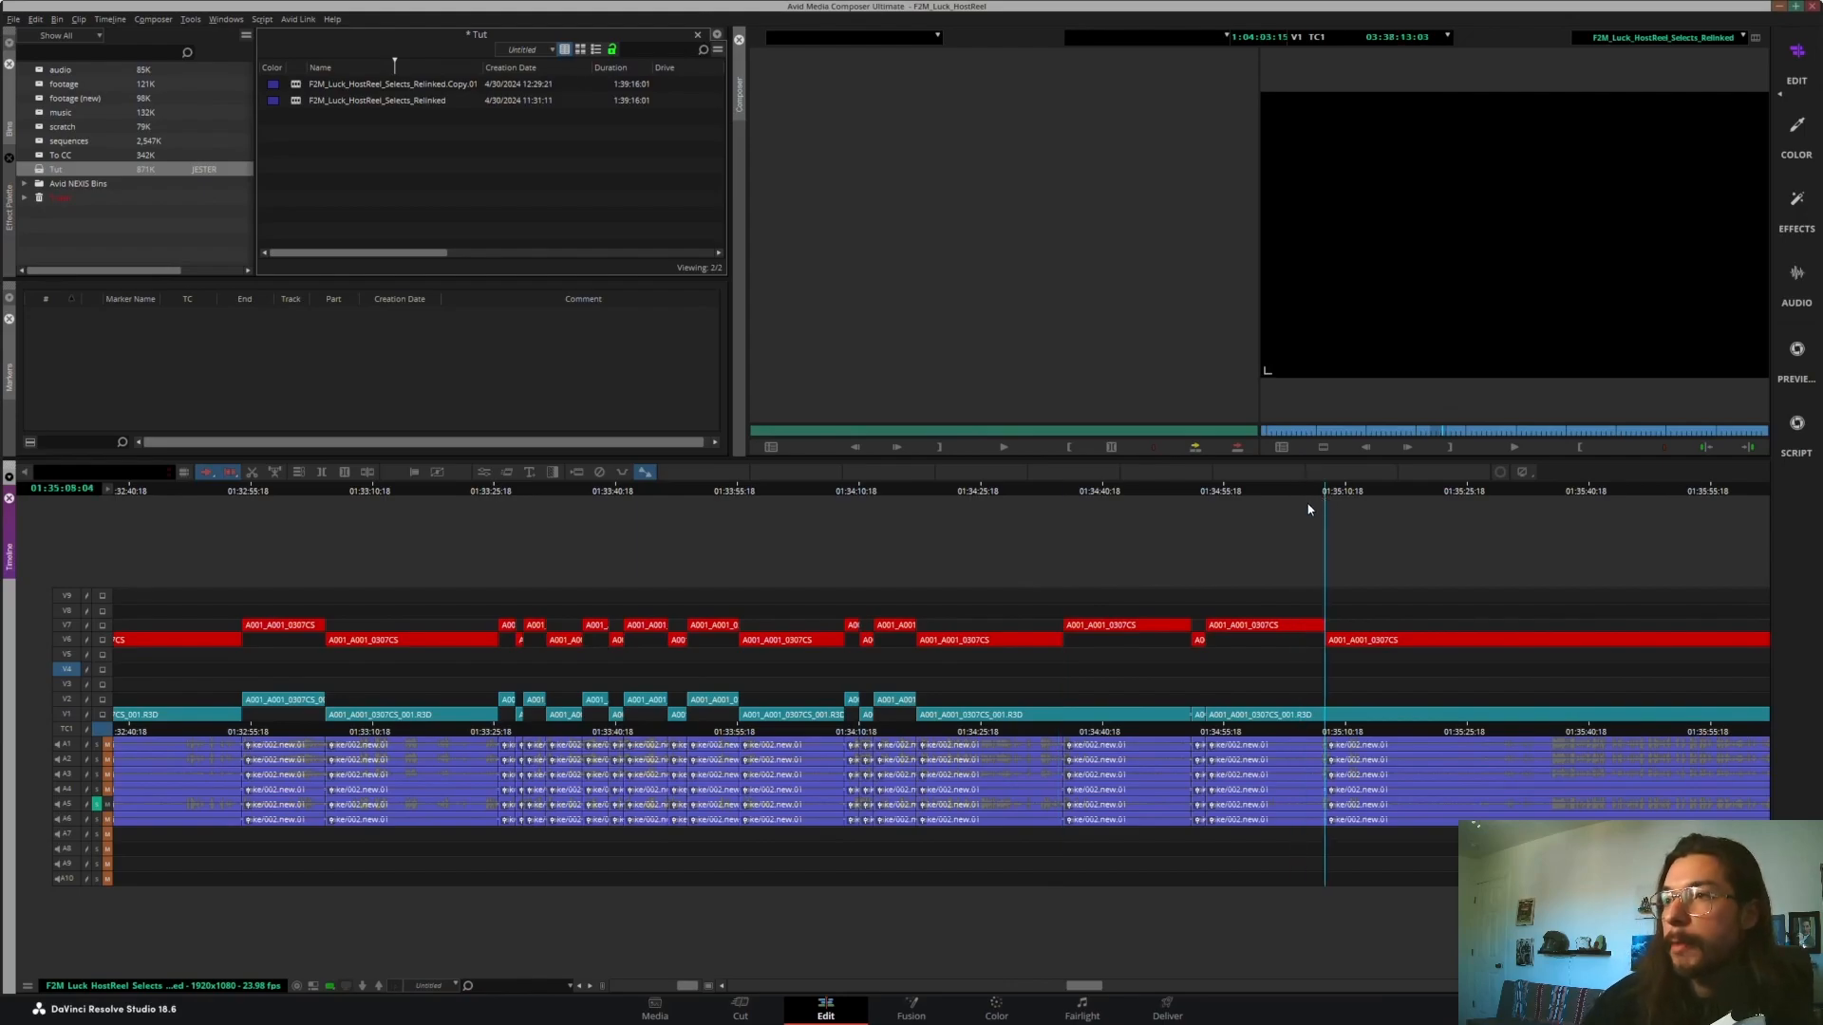
pyautogui.press('8')
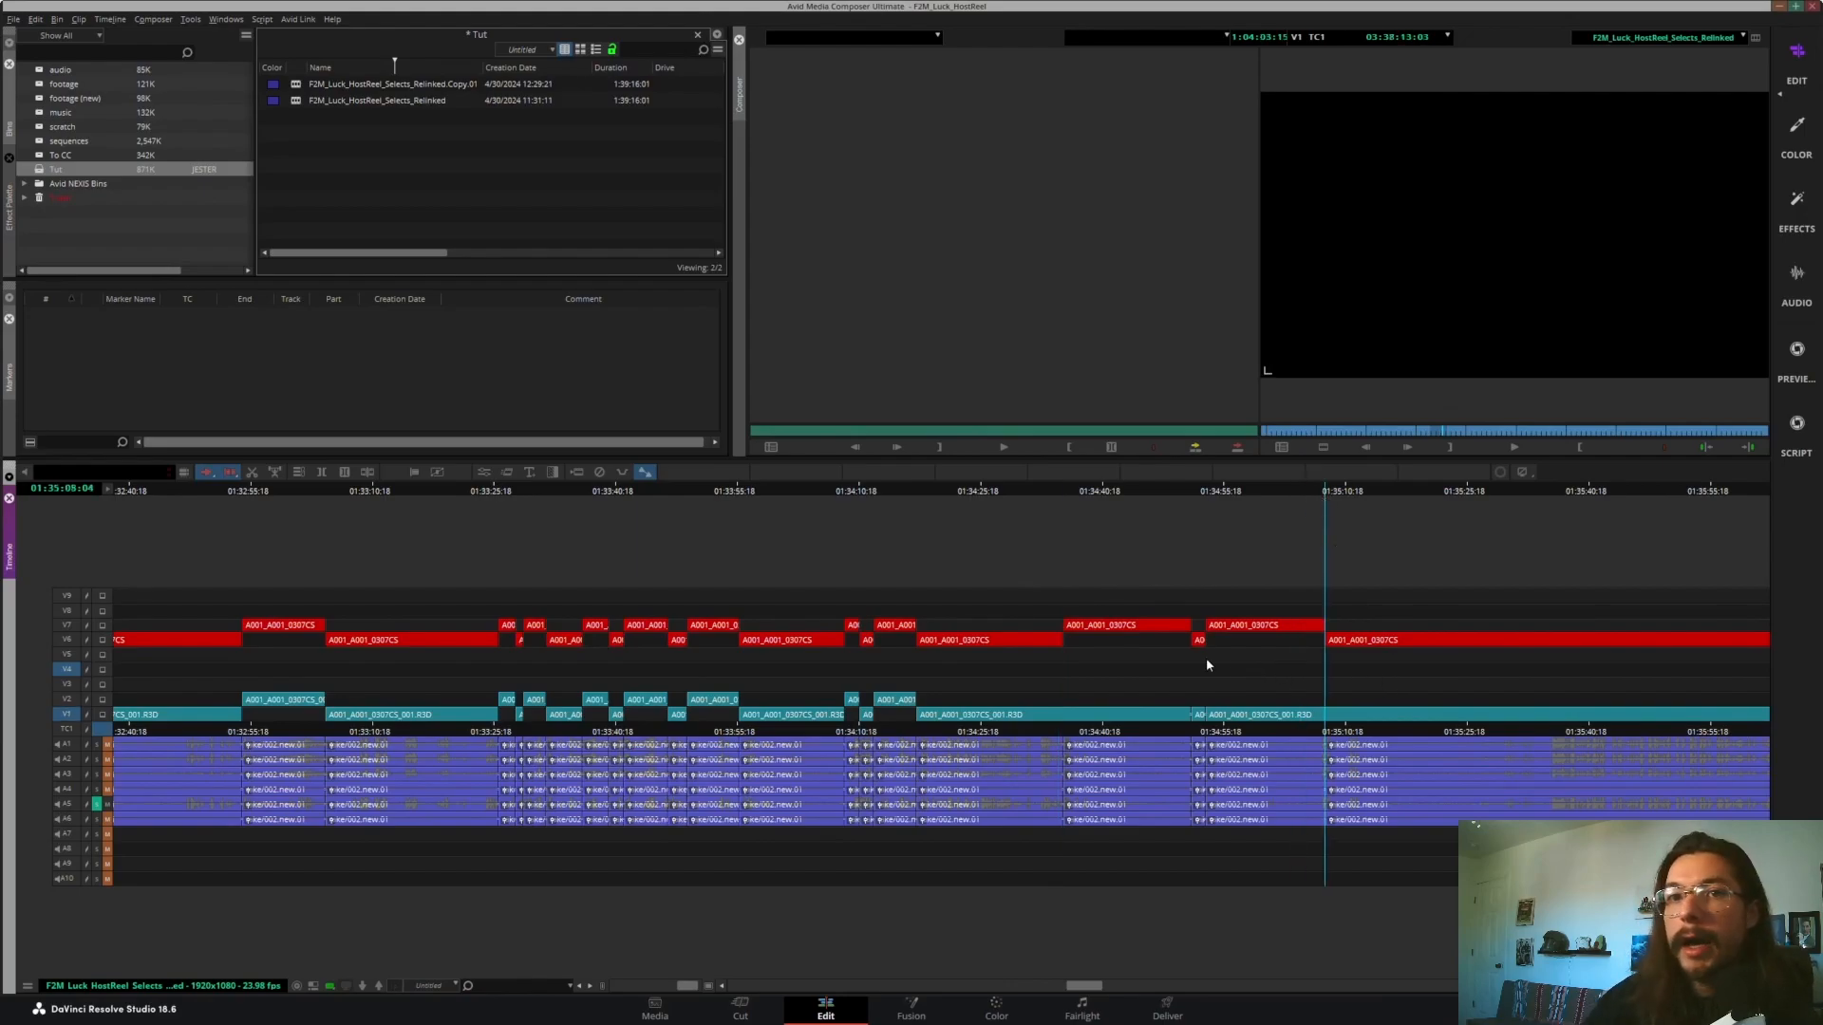
pyautogui.press('9')
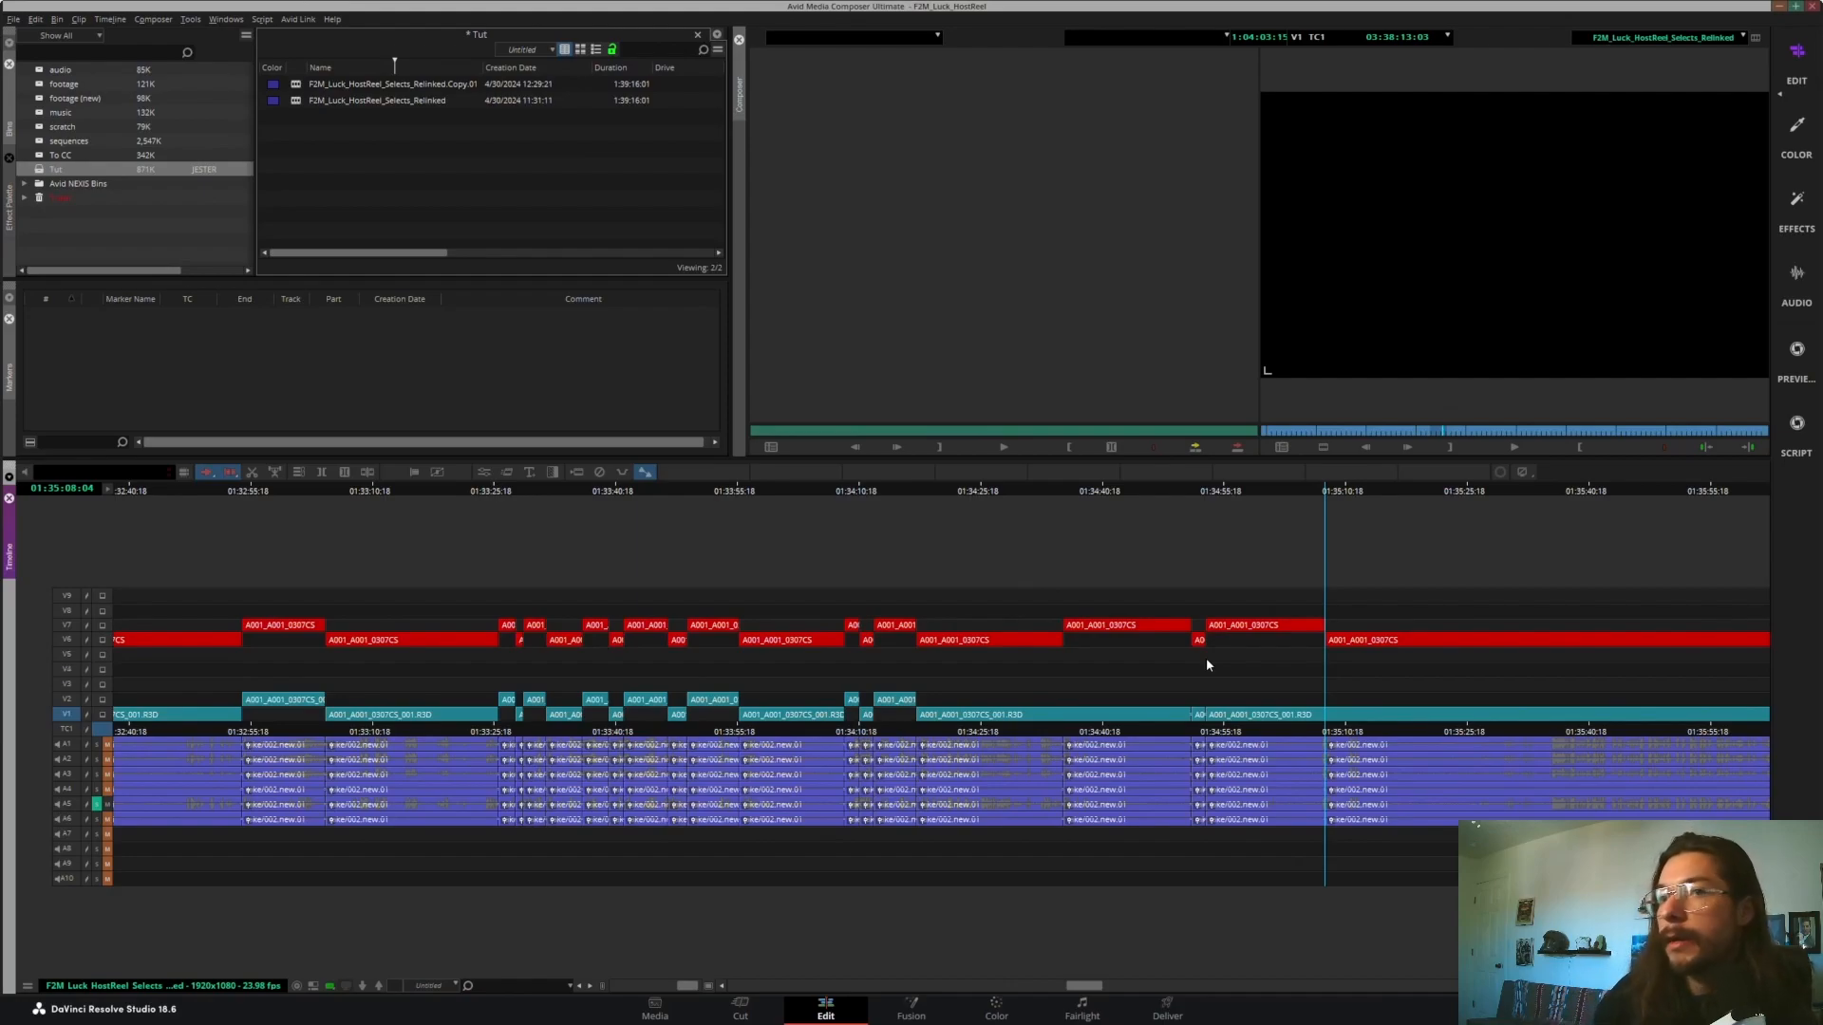
pyautogui.press('h')
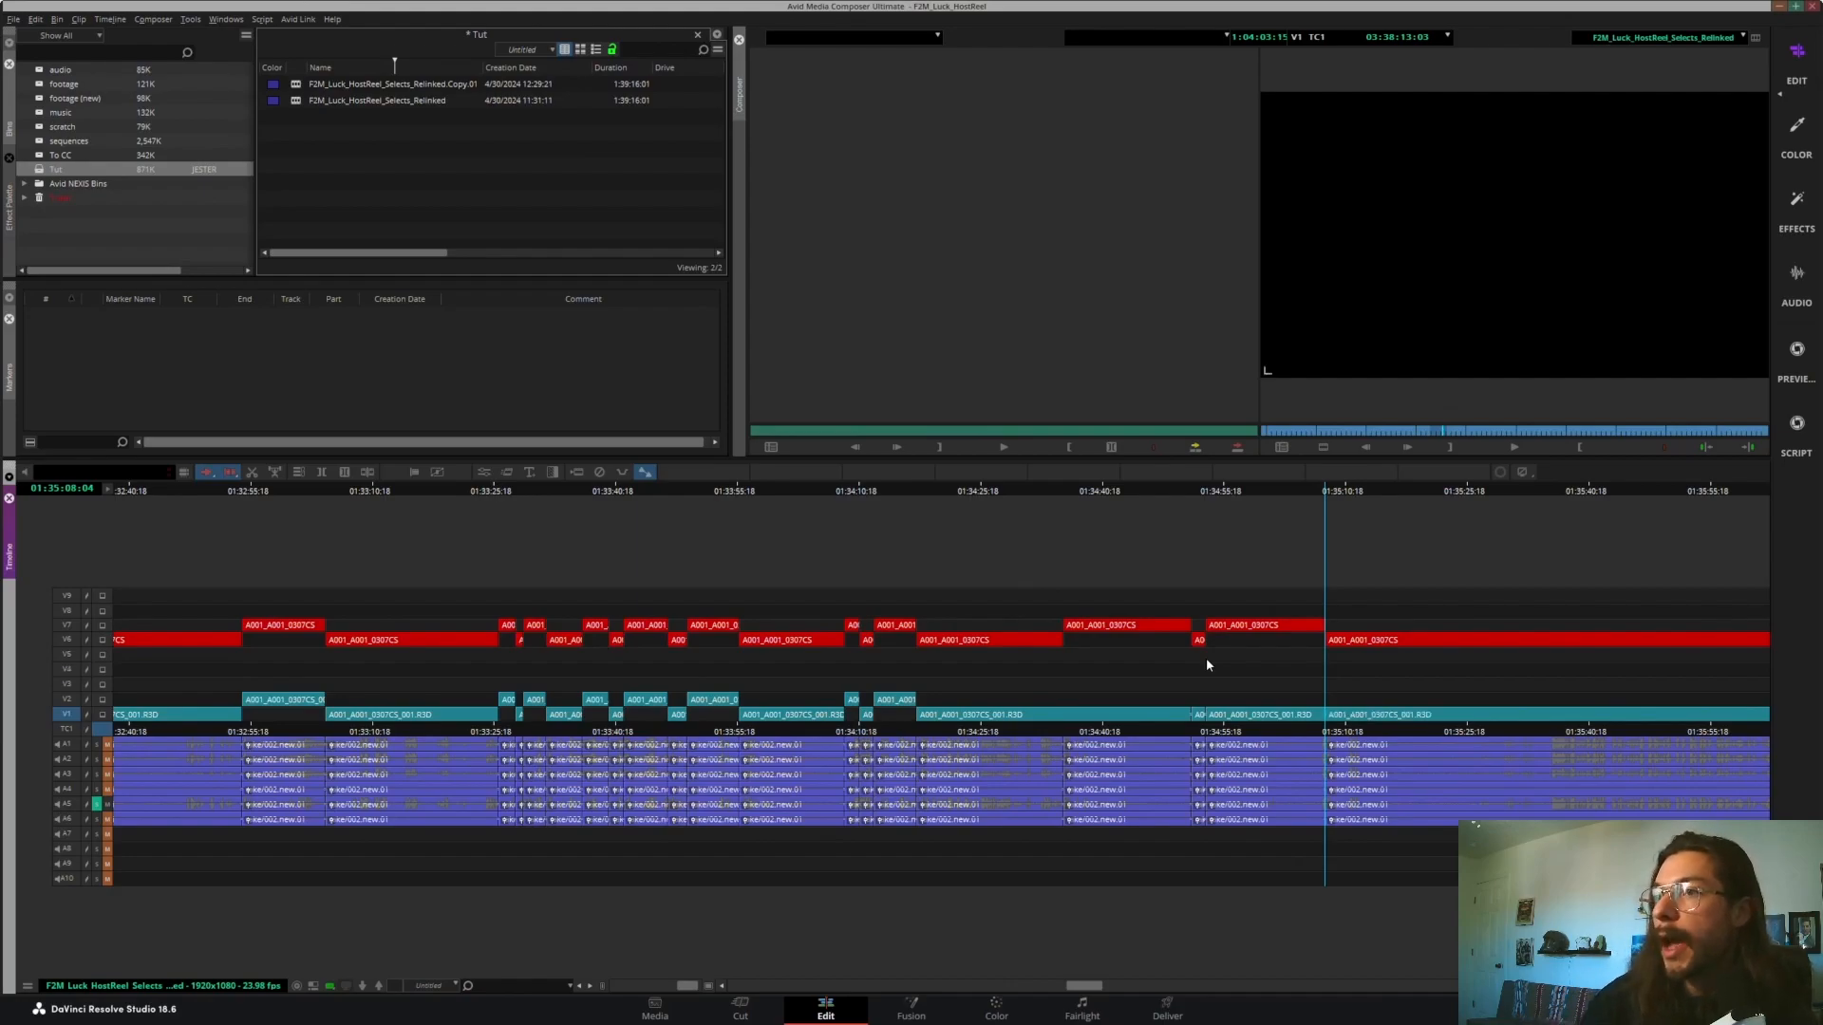
# - Move the V1 segment that starts at 01:34:53:10 up to V2, and return the playhead to the reference edit at 01:34:35:20
pyautogui.press('a')
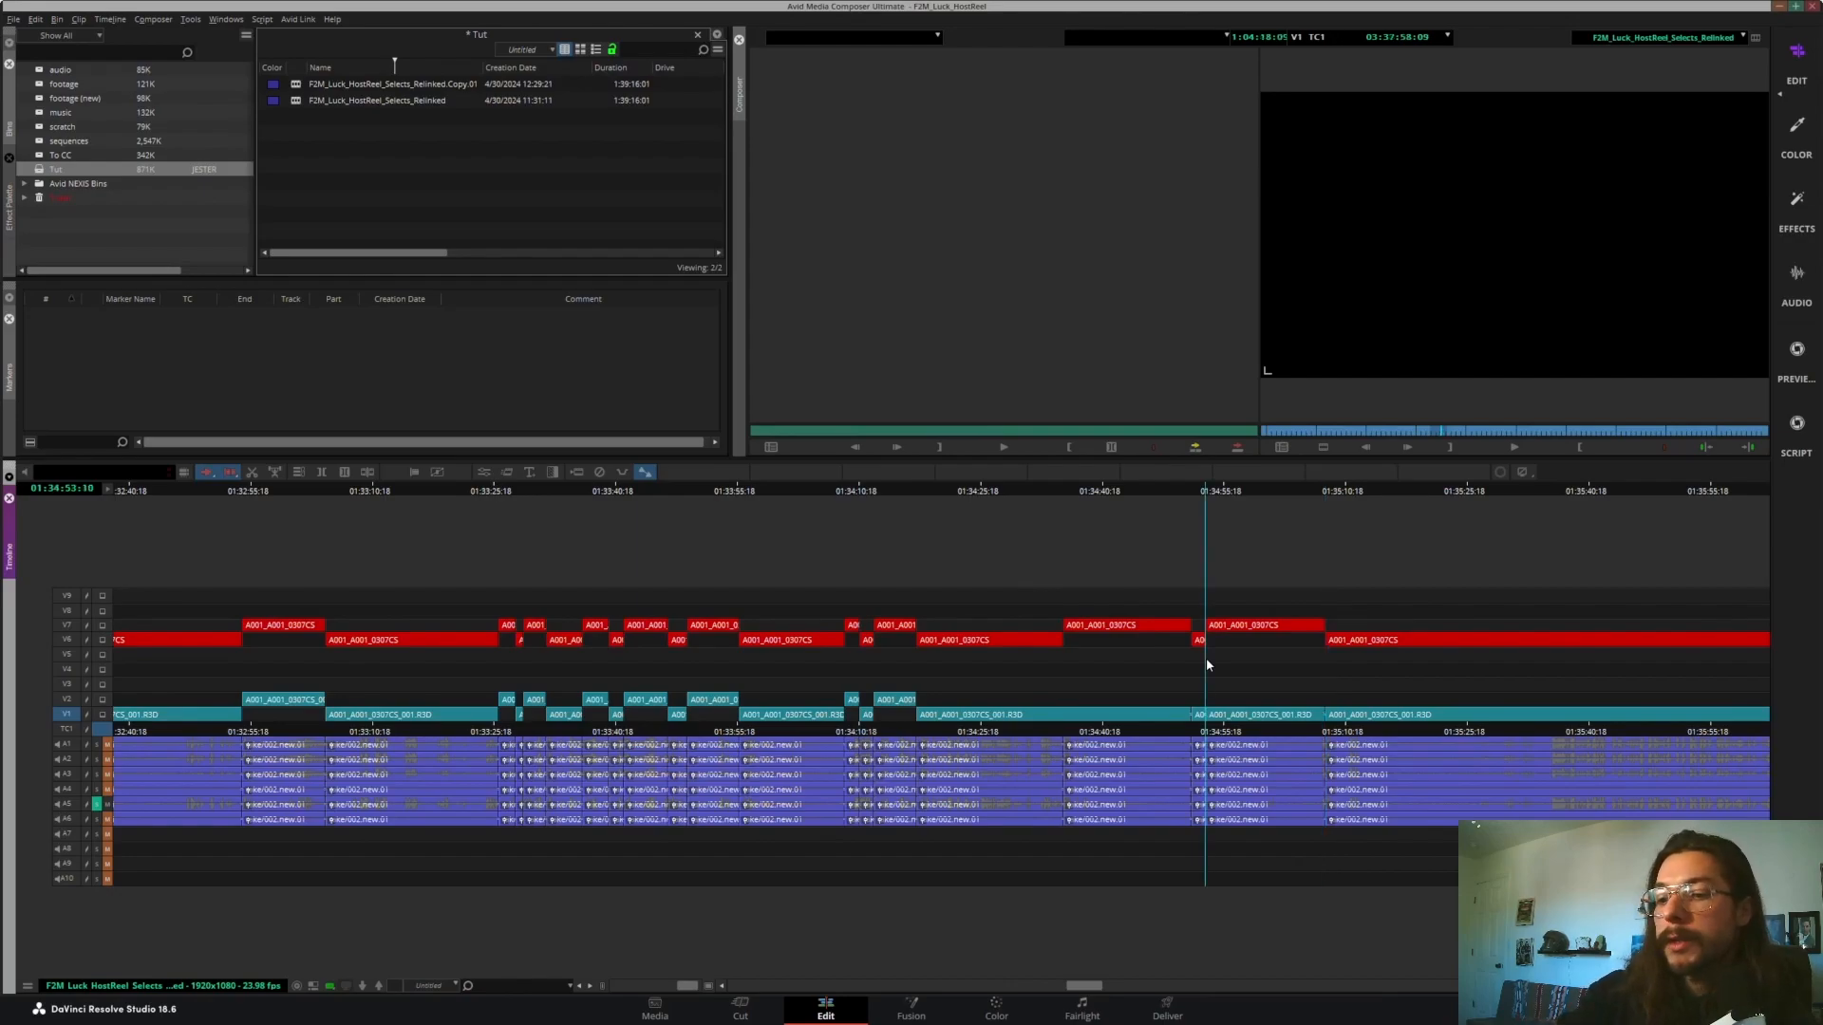
pyautogui.press('d')
pyautogui.hotkey('ctrl', 'Up')
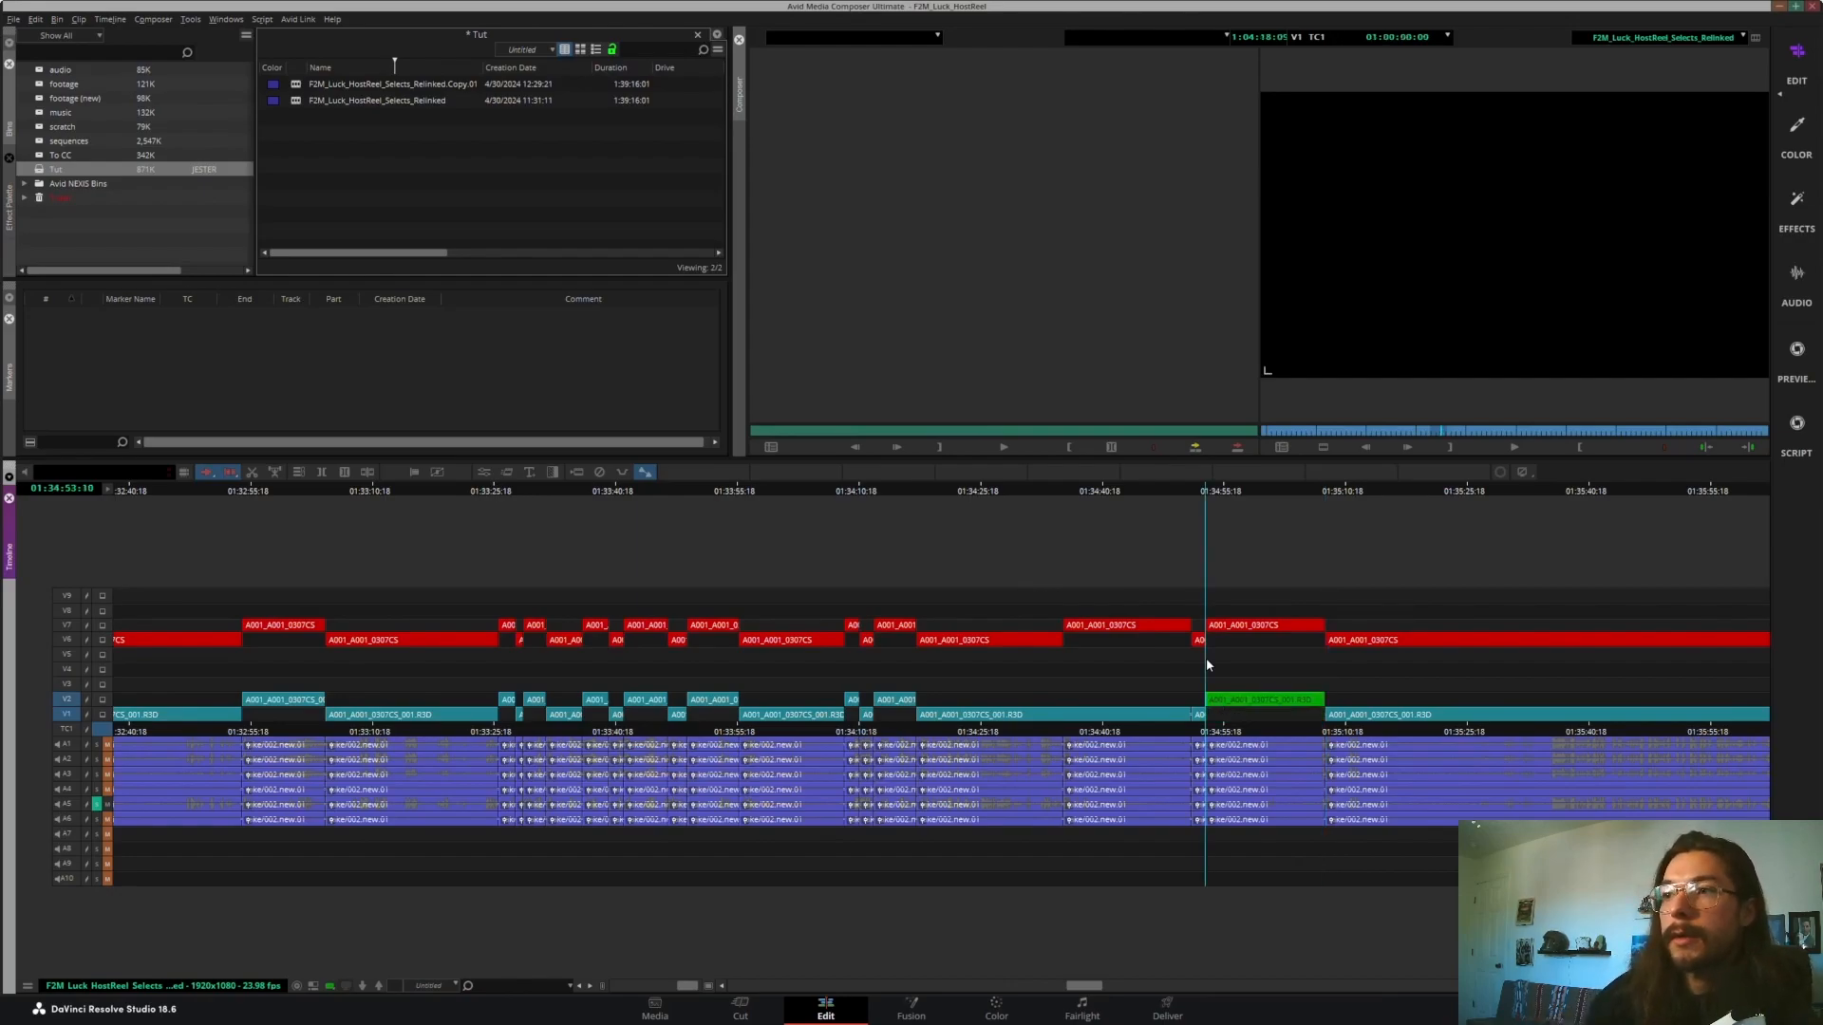
pyautogui.press('a')
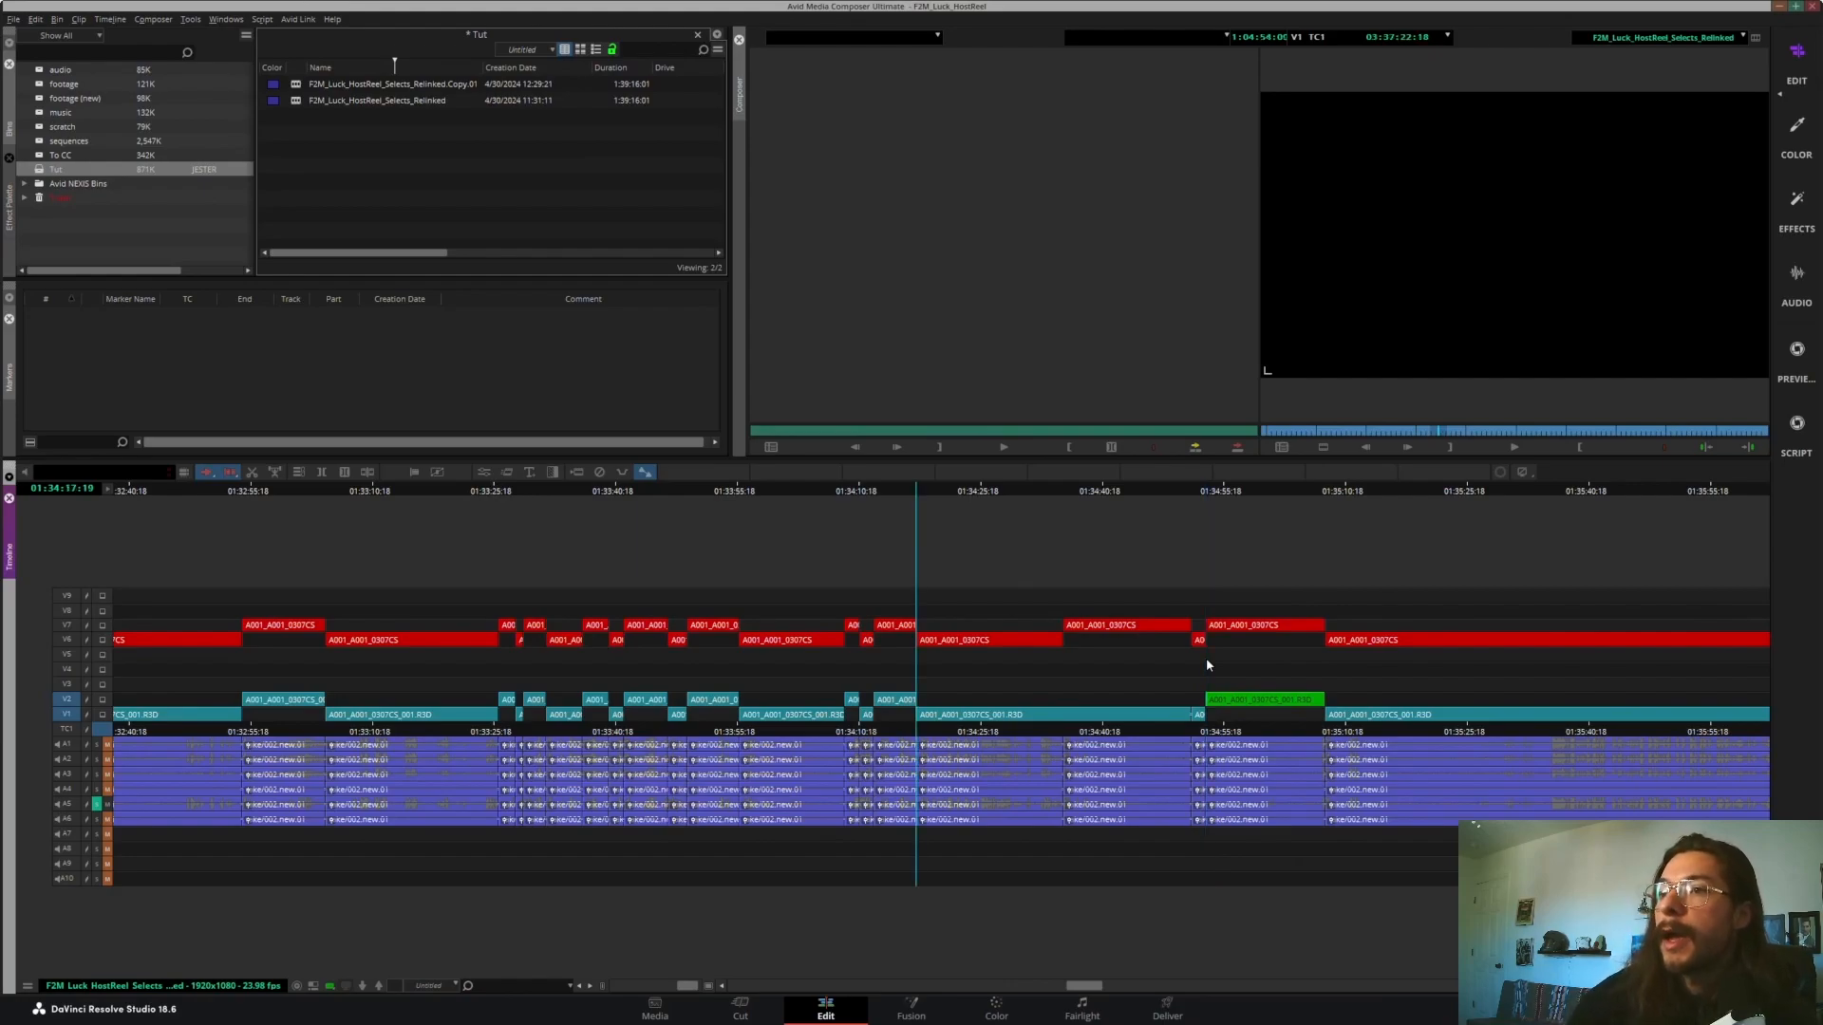
pyautogui.moveTo(1070, 497); pyautogui.dragTo(1064, 496)
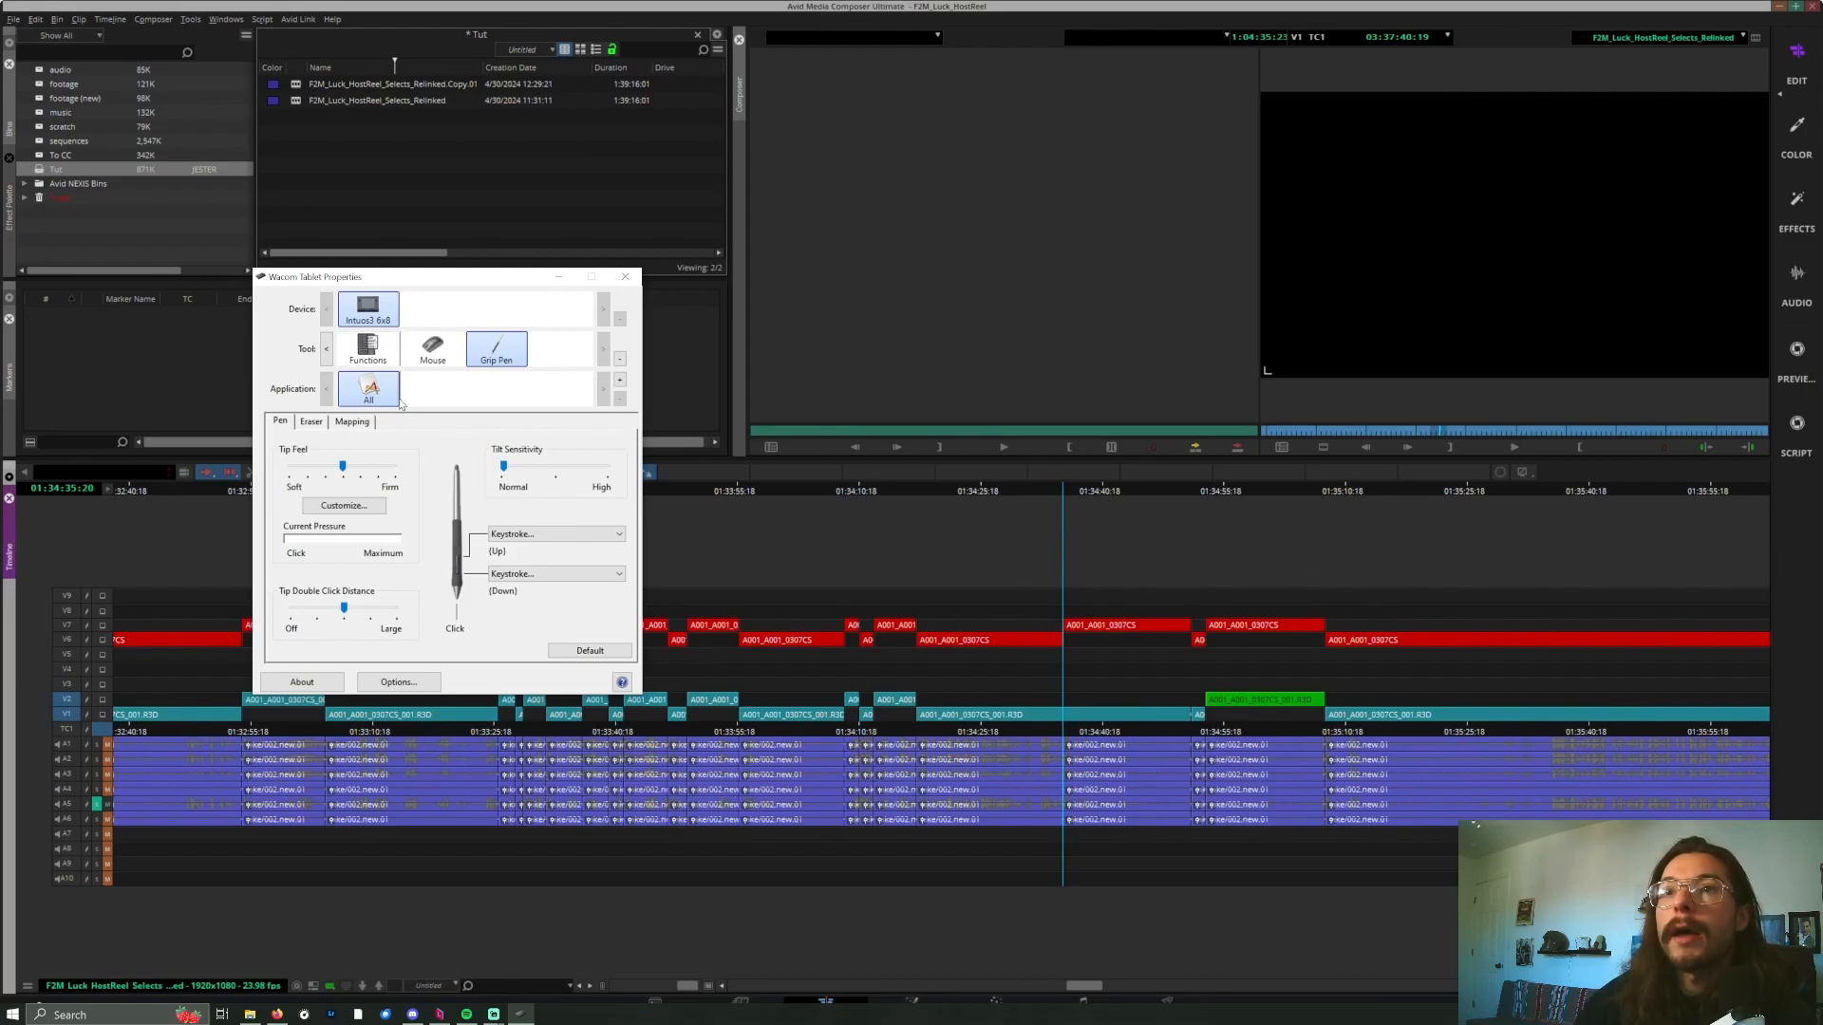
# - In Wacom Tablet Properties, examine the keystroke sequence of the Copy / Paste at Choice ExpressKey and close its definition
pyautogui.moveTo(452, 276); pyautogui.dragTo(615, 277)
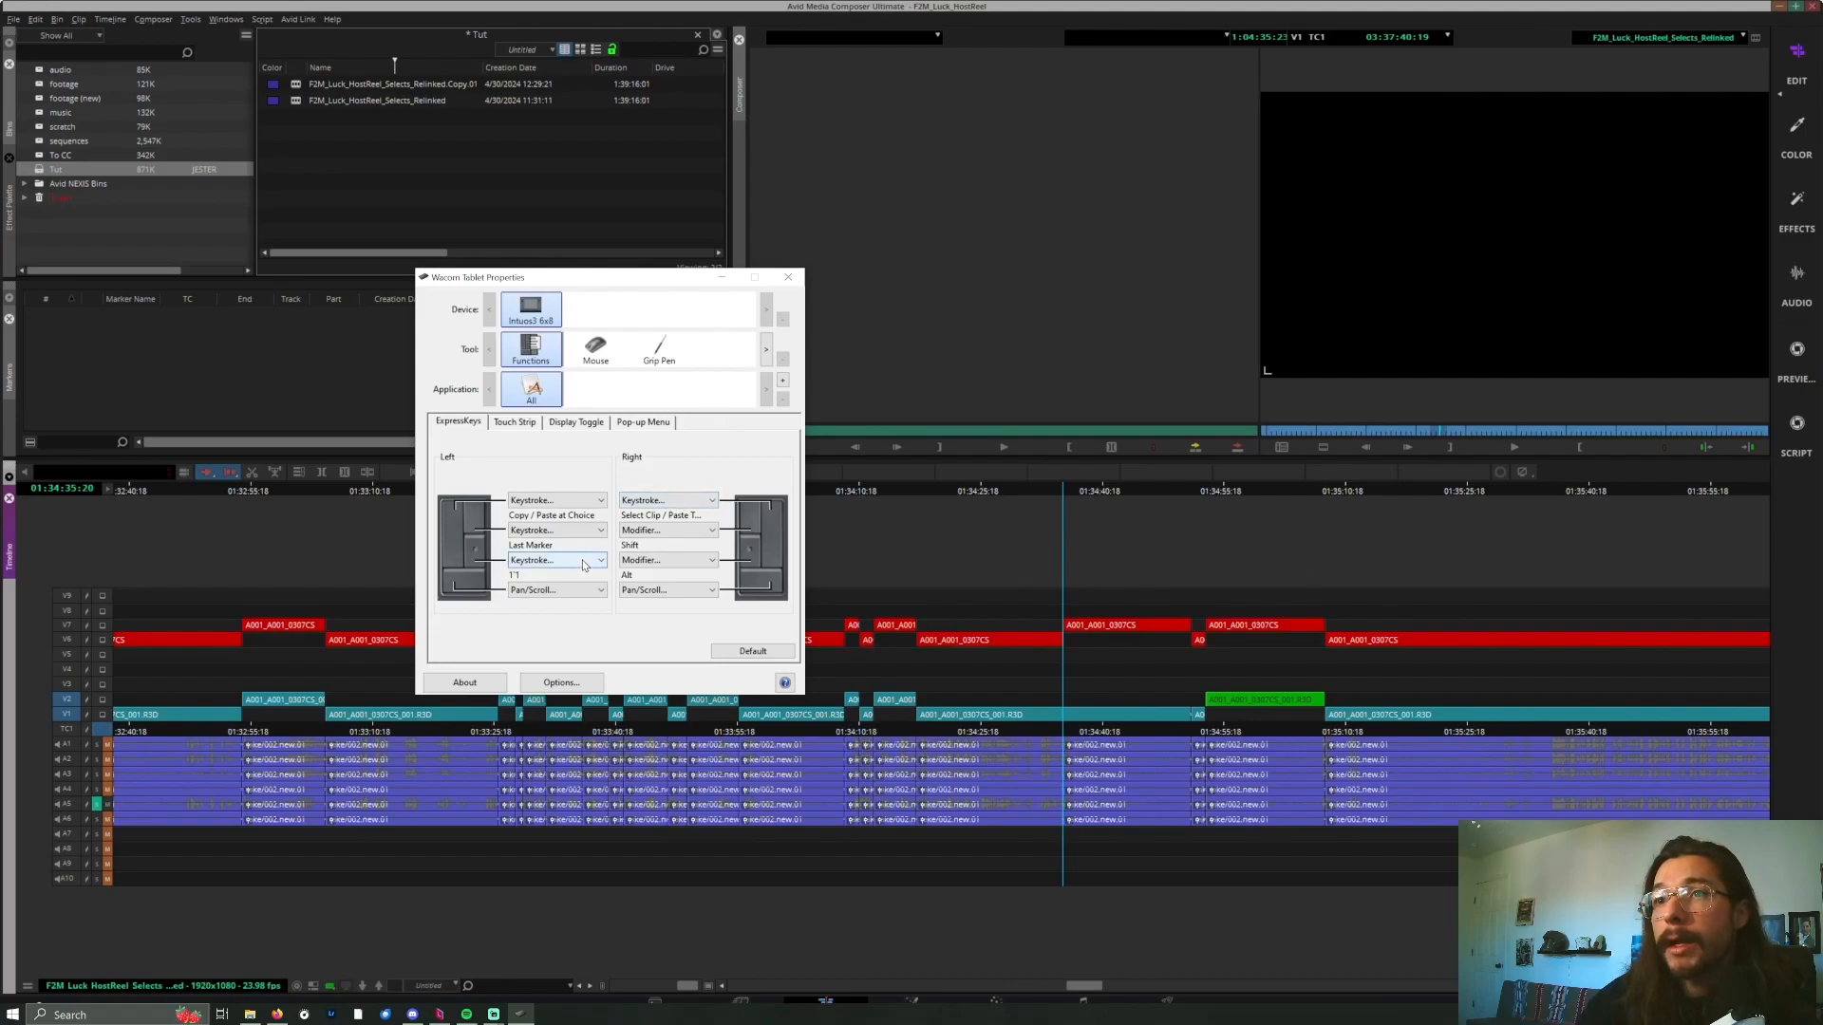
pyautogui.click(570, 501)
pyautogui.click(546, 529)
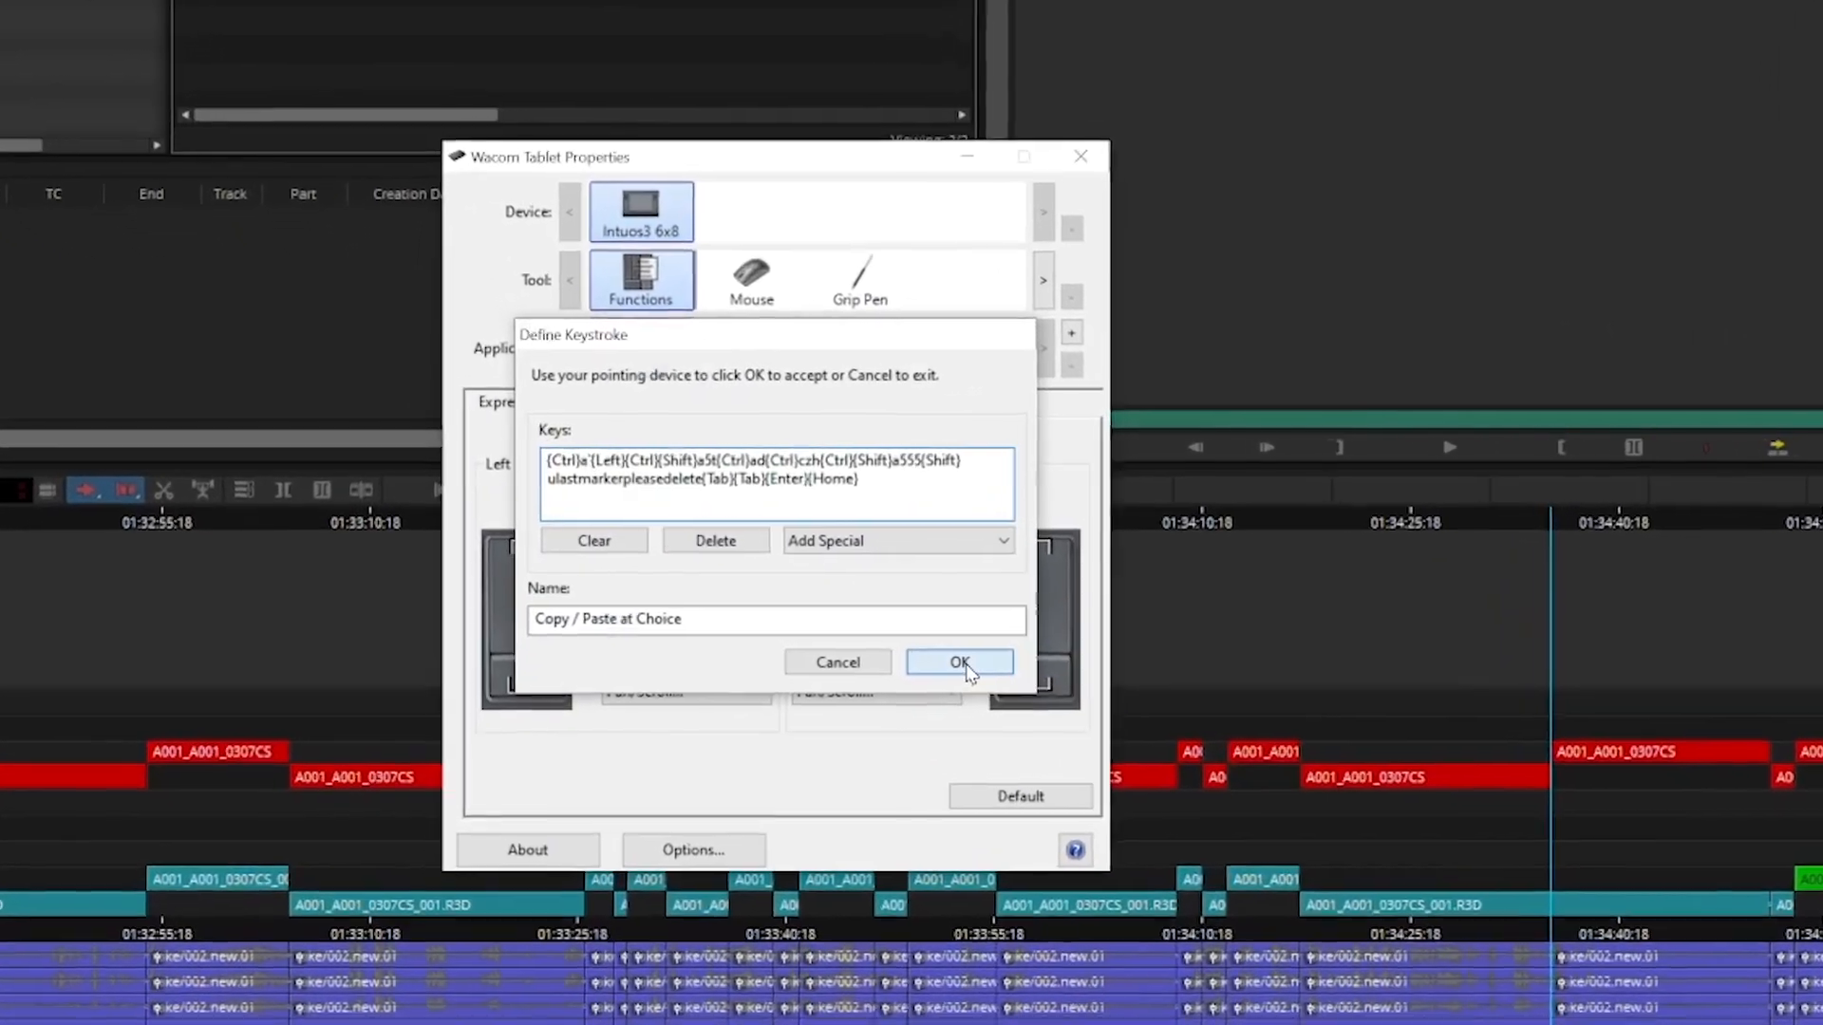
pyautogui.click(717, 573)
# - Examine the keystroke sequence of the Select Clip / Paste To End ExpressKey, including the marker-name part of the macro
pyautogui.click(1068, 573)
pyautogui.click(1039, 646)
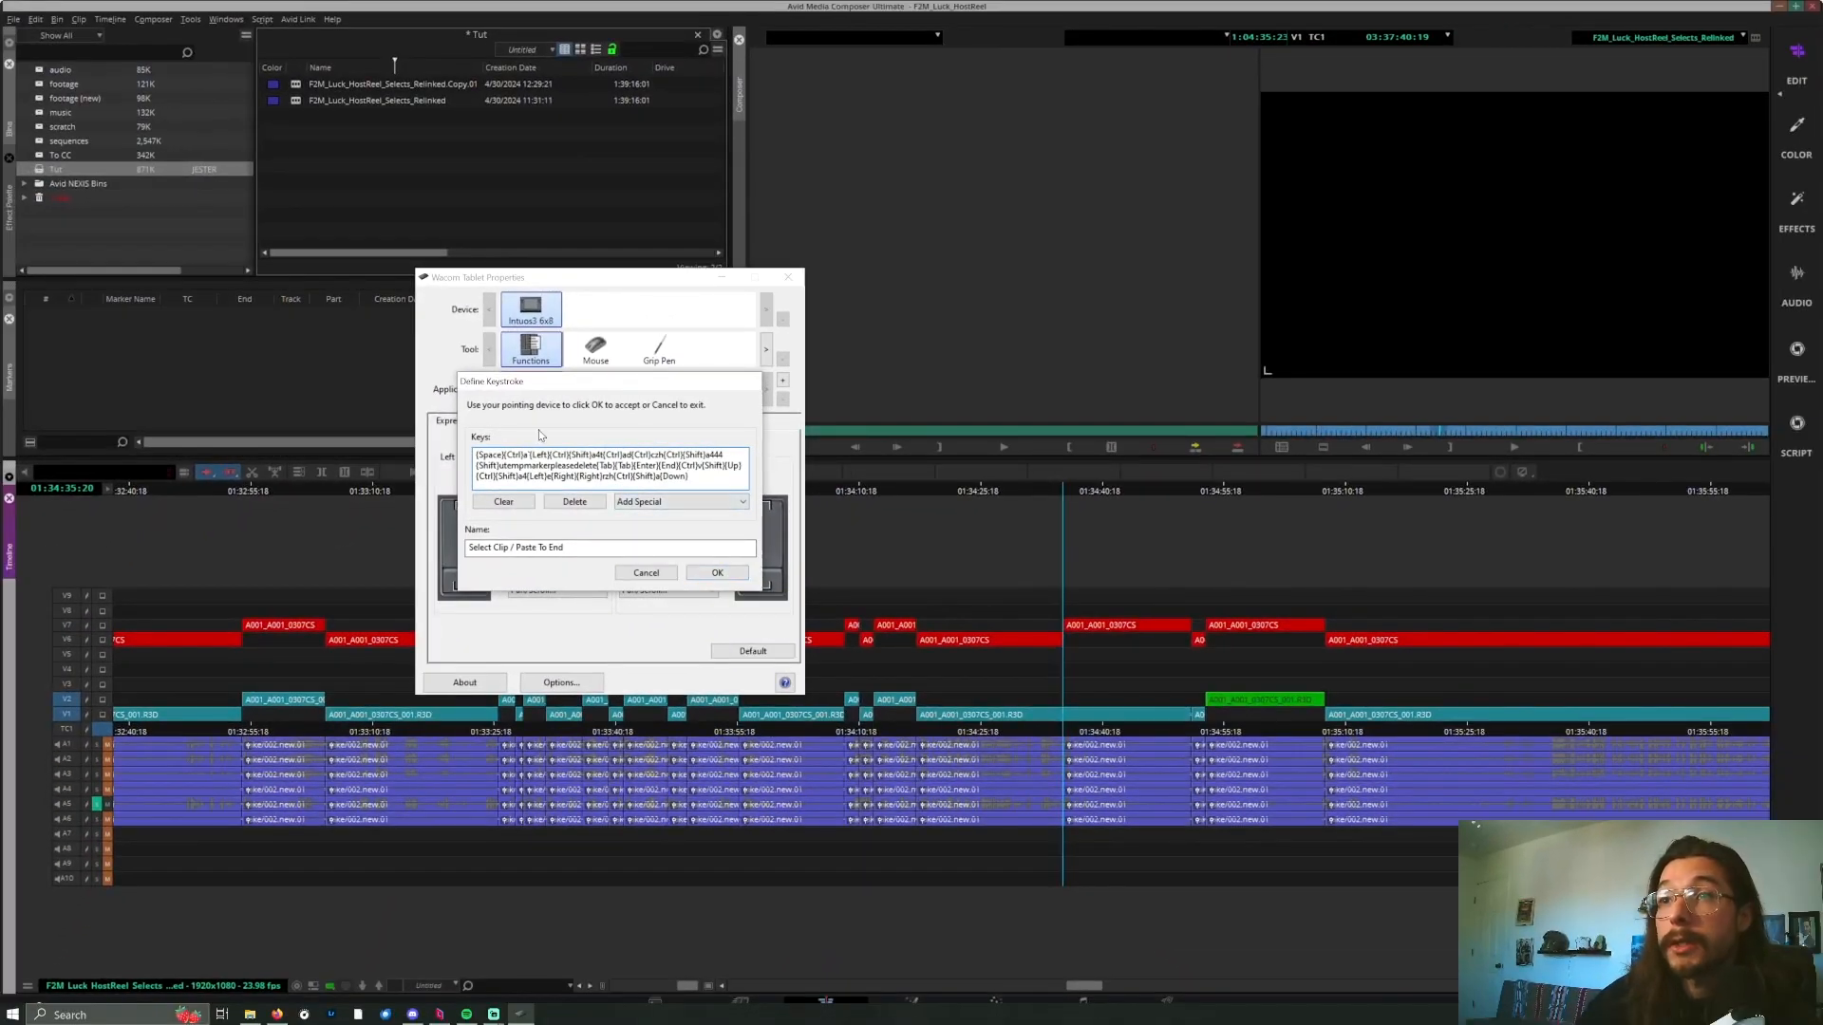
pyautogui.click(737, 575)
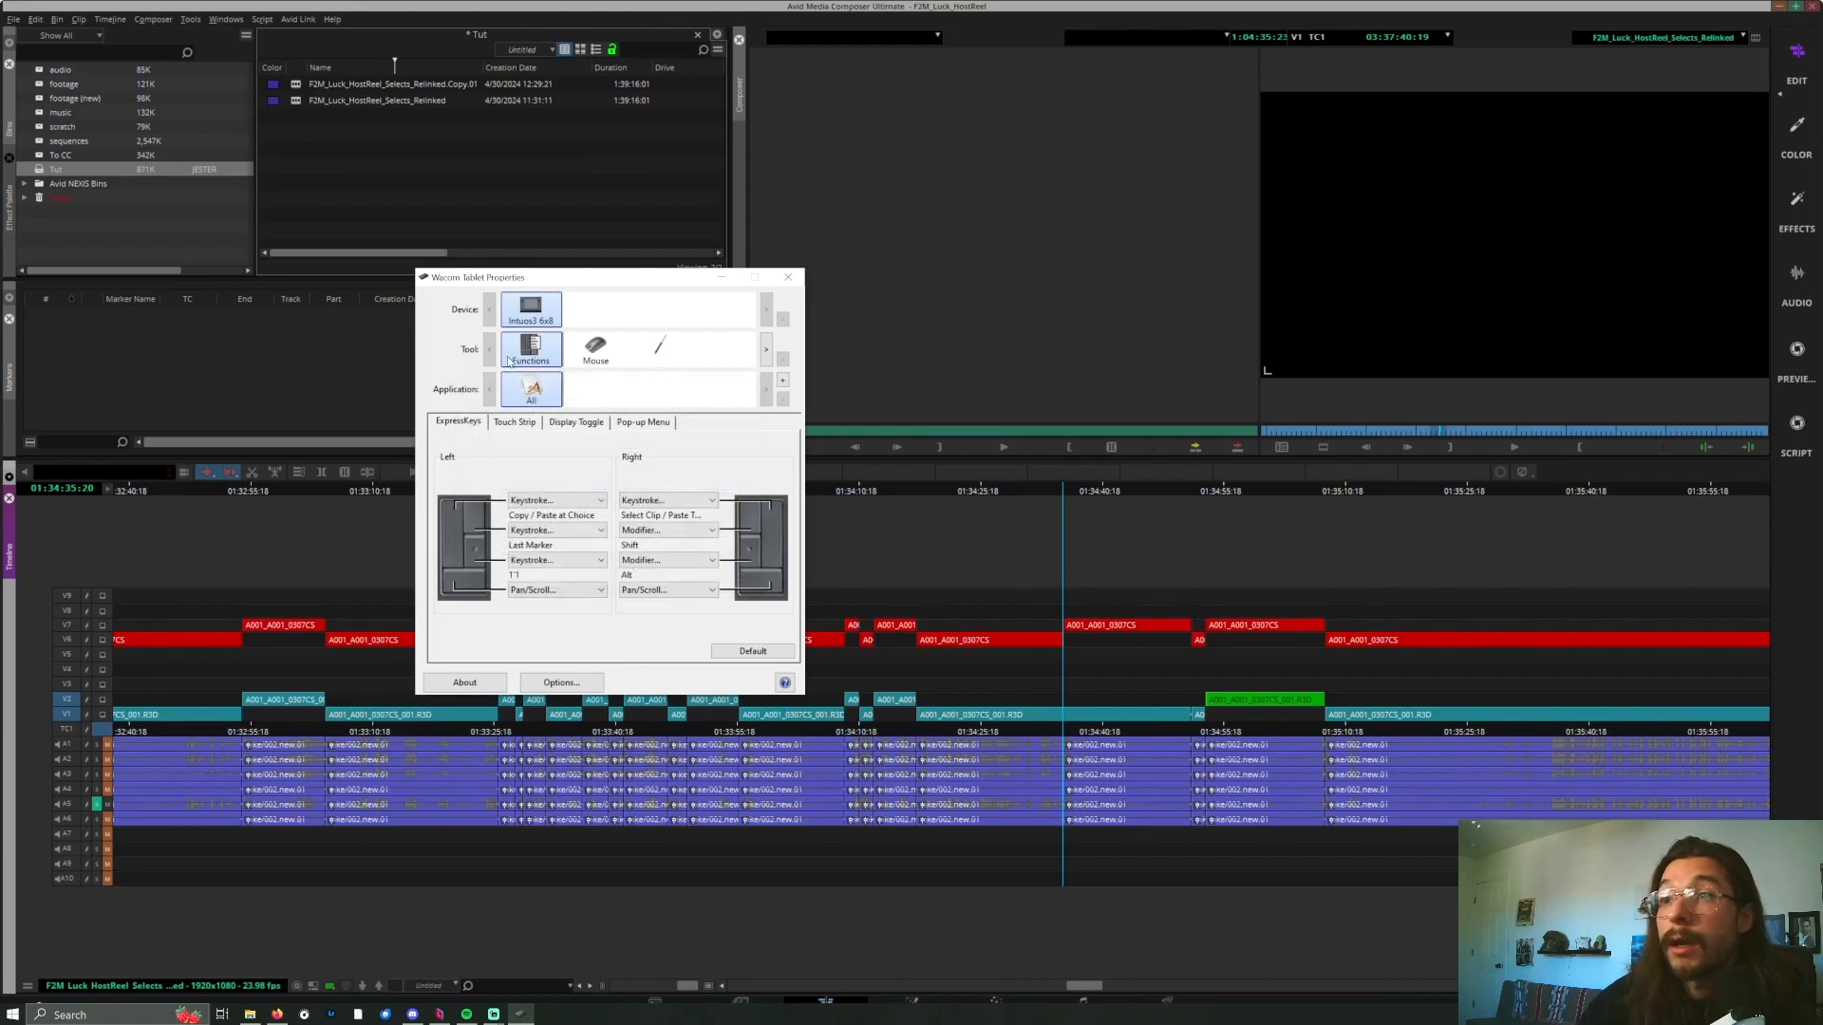
pyautogui.click(693, 500)
pyautogui.click(664, 517)
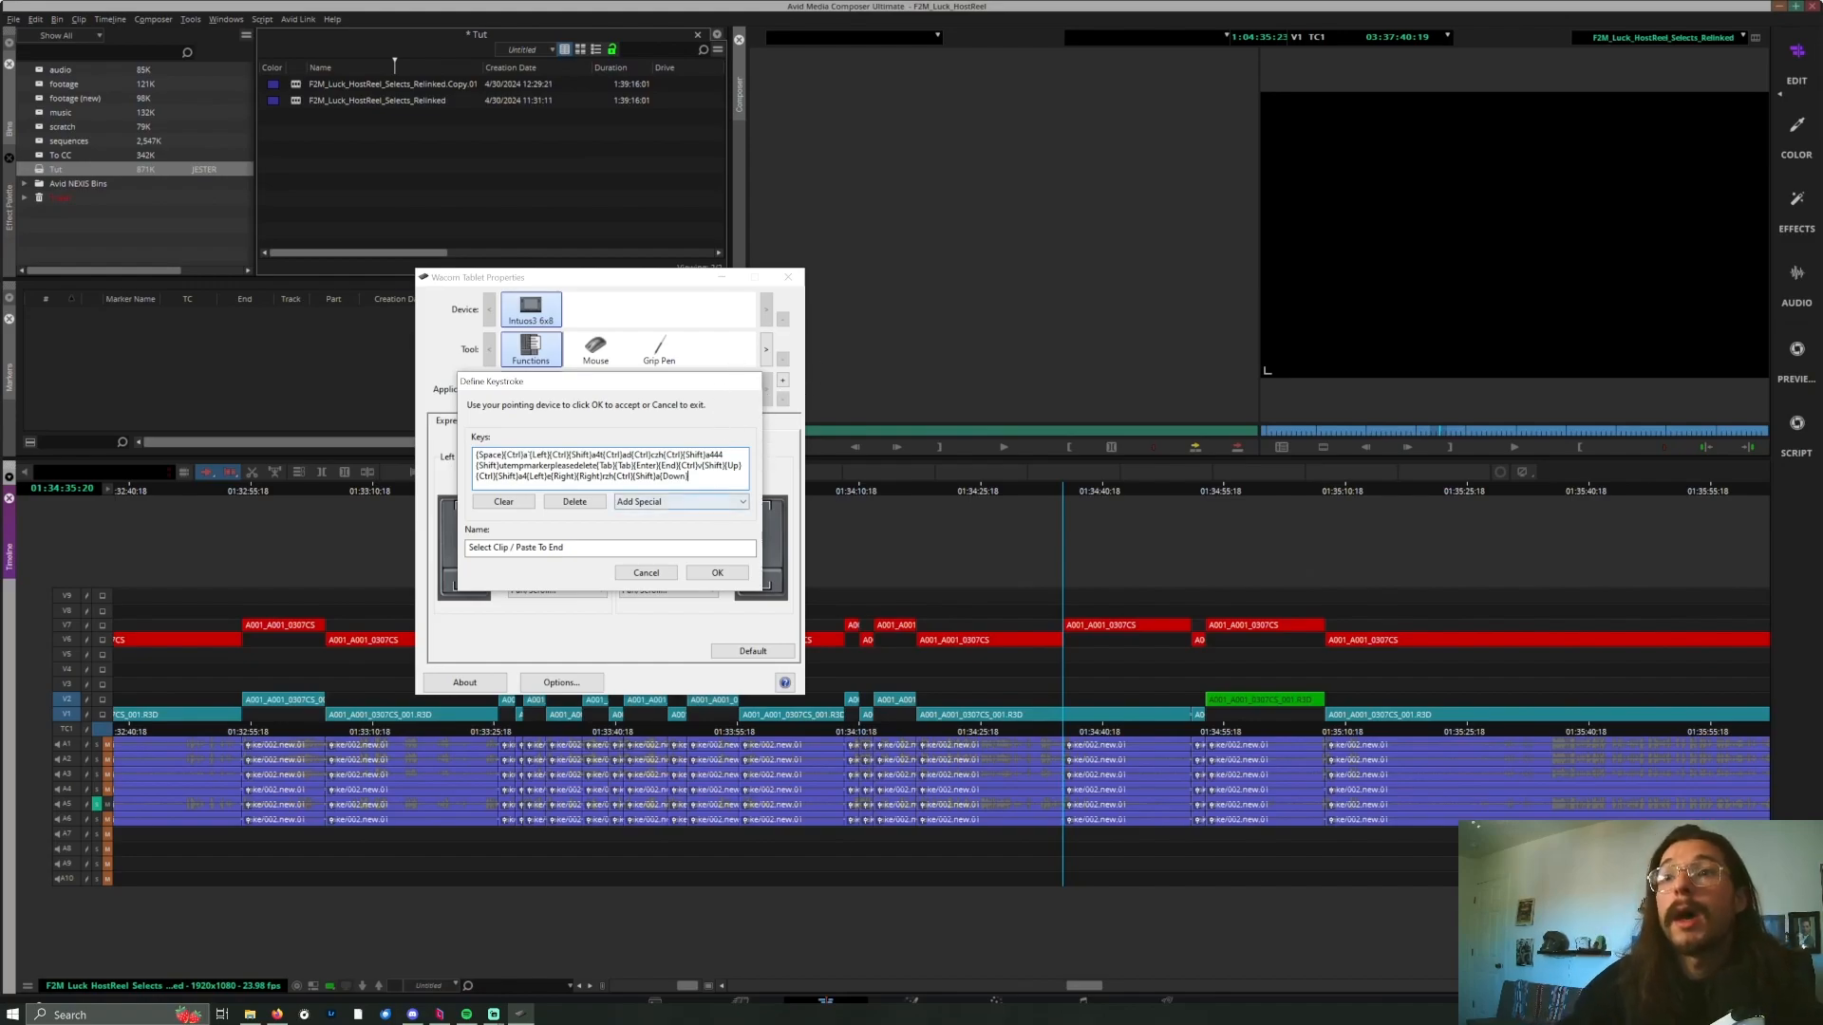
pyautogui.moveTo(597, 465); pyautogui.dragTo(500, 466)
pyautogui.click(504, 466)
pyautogui.click(500, 466)
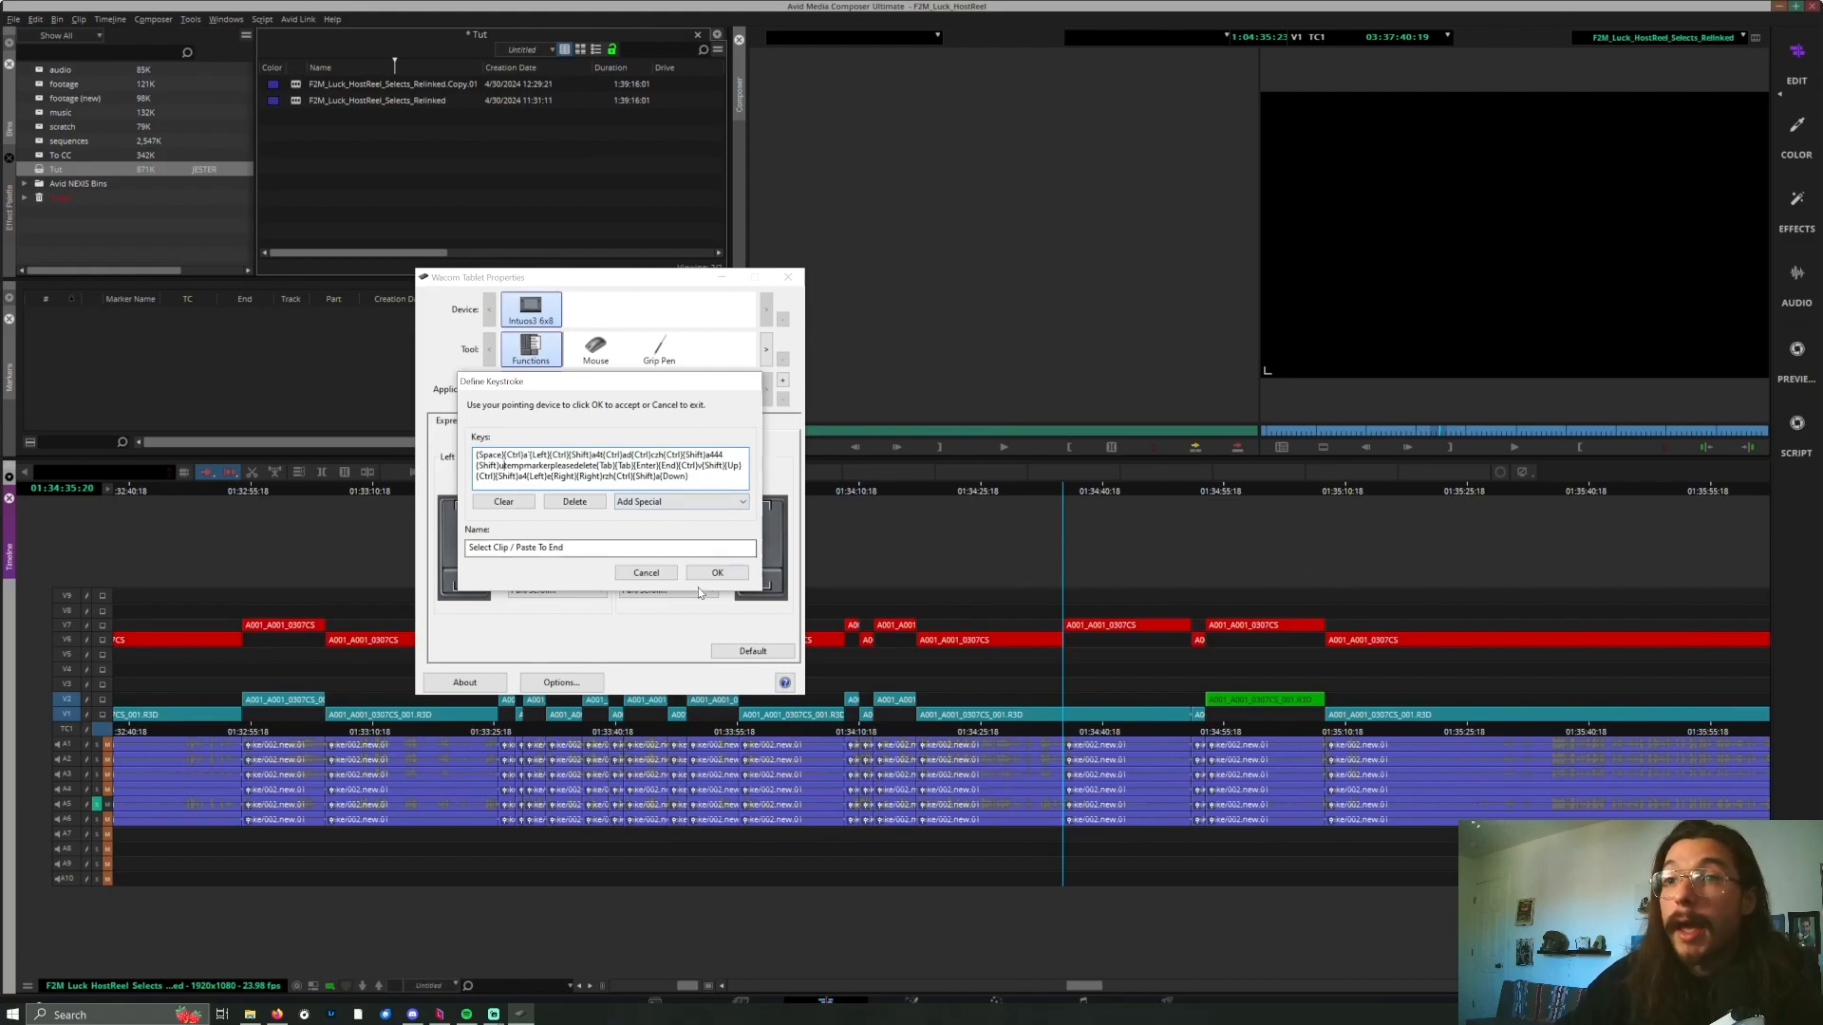
pyautogui.click(718, 572)
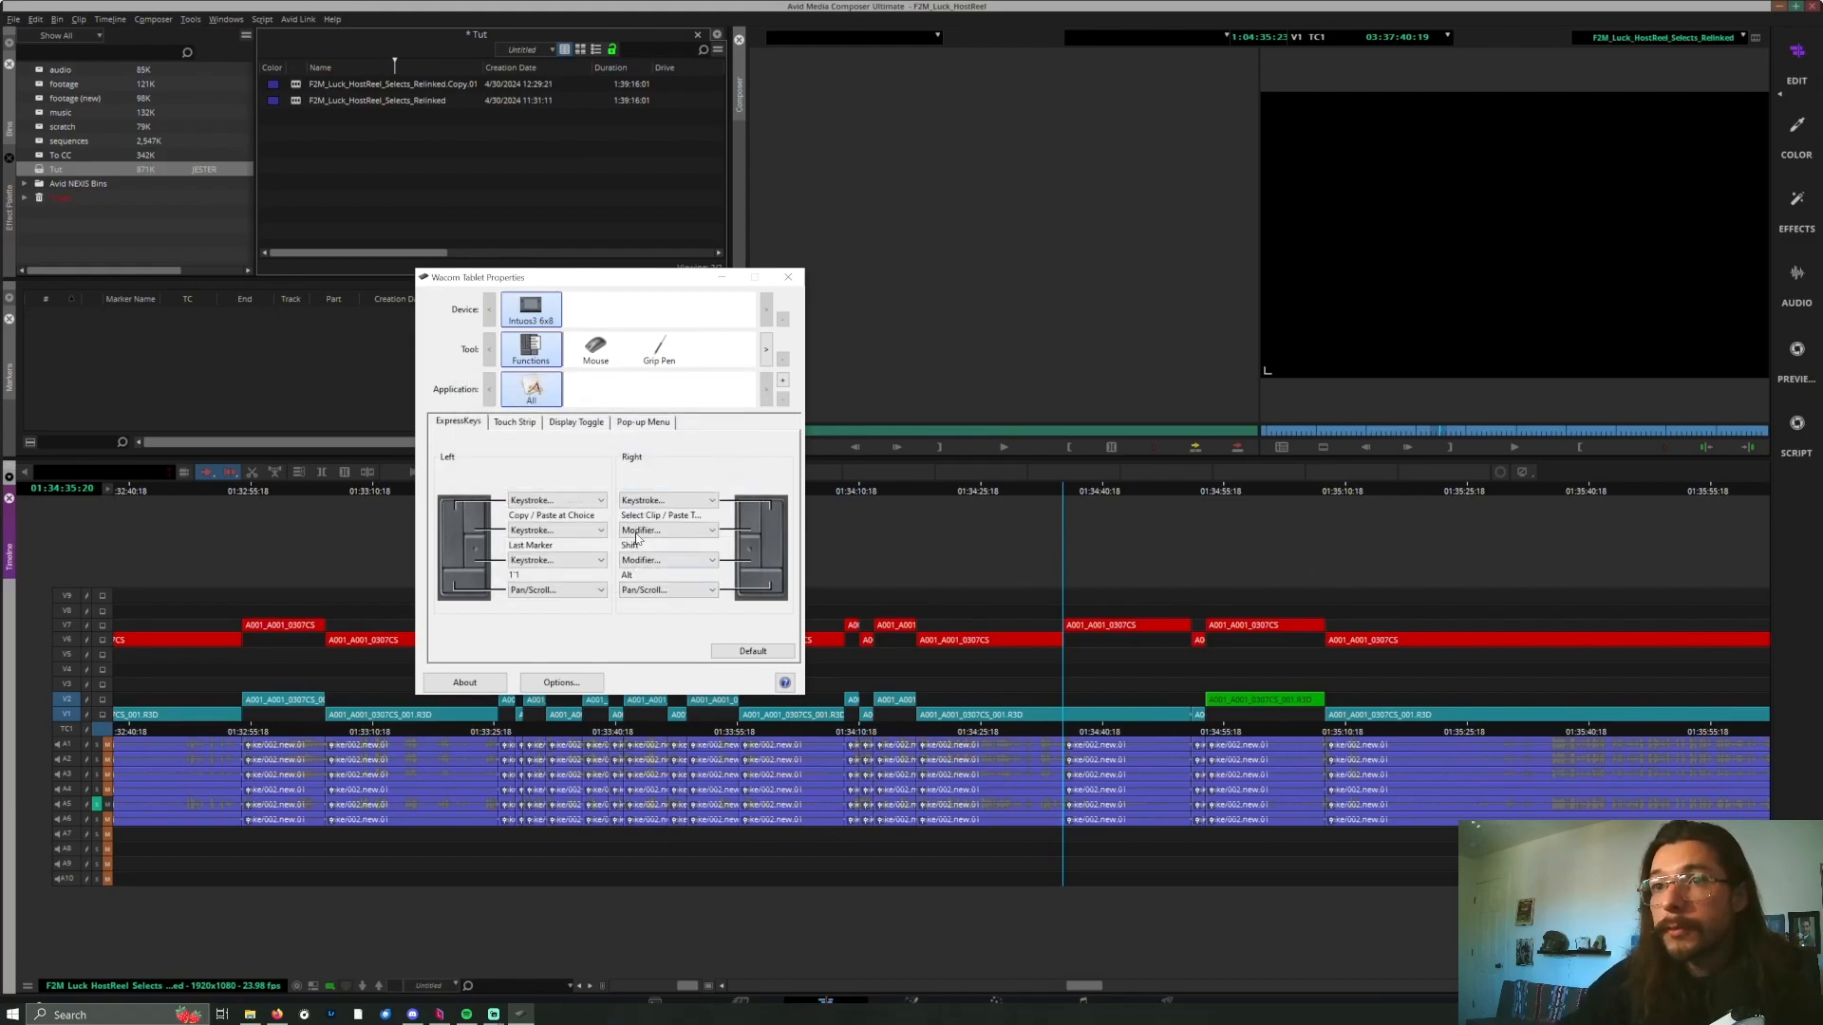
# - Redefine the 1'1 ExpressKey so its keystroke sequence is 1'1 followed by Down, and save it
pyautogui.click(575, 561)
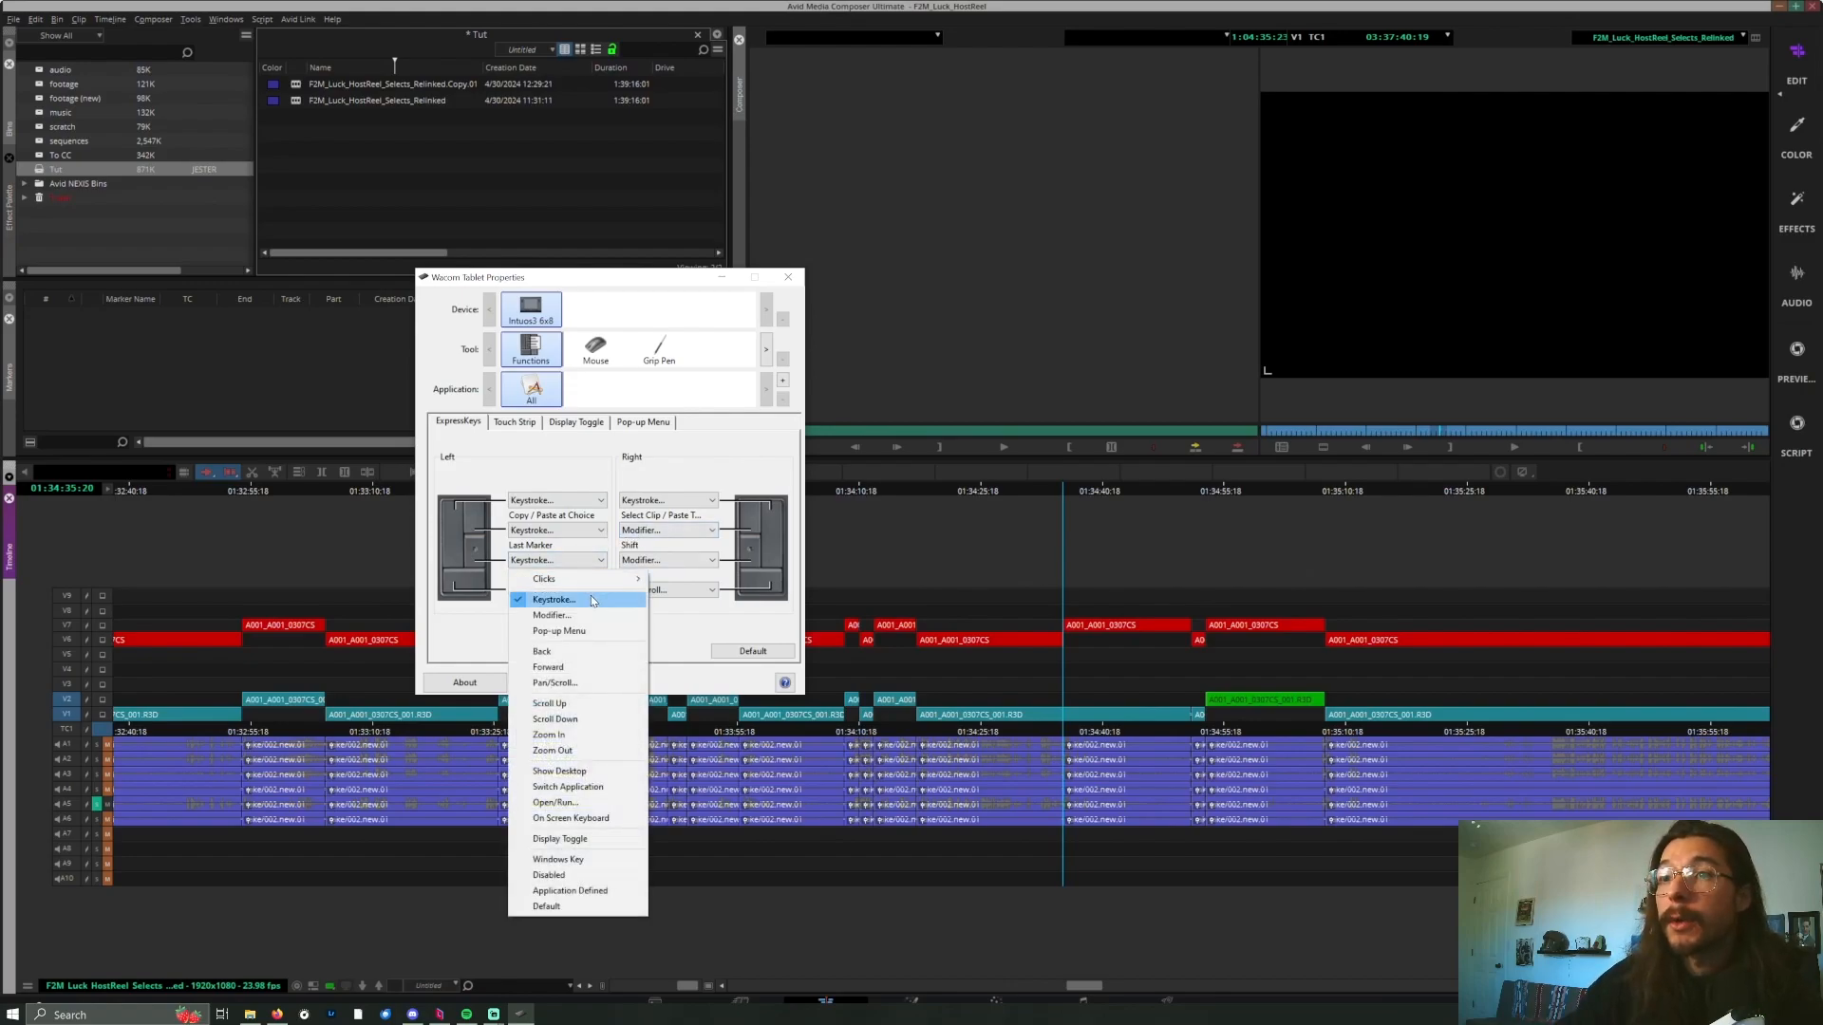
pyautogui.click(590, 599)
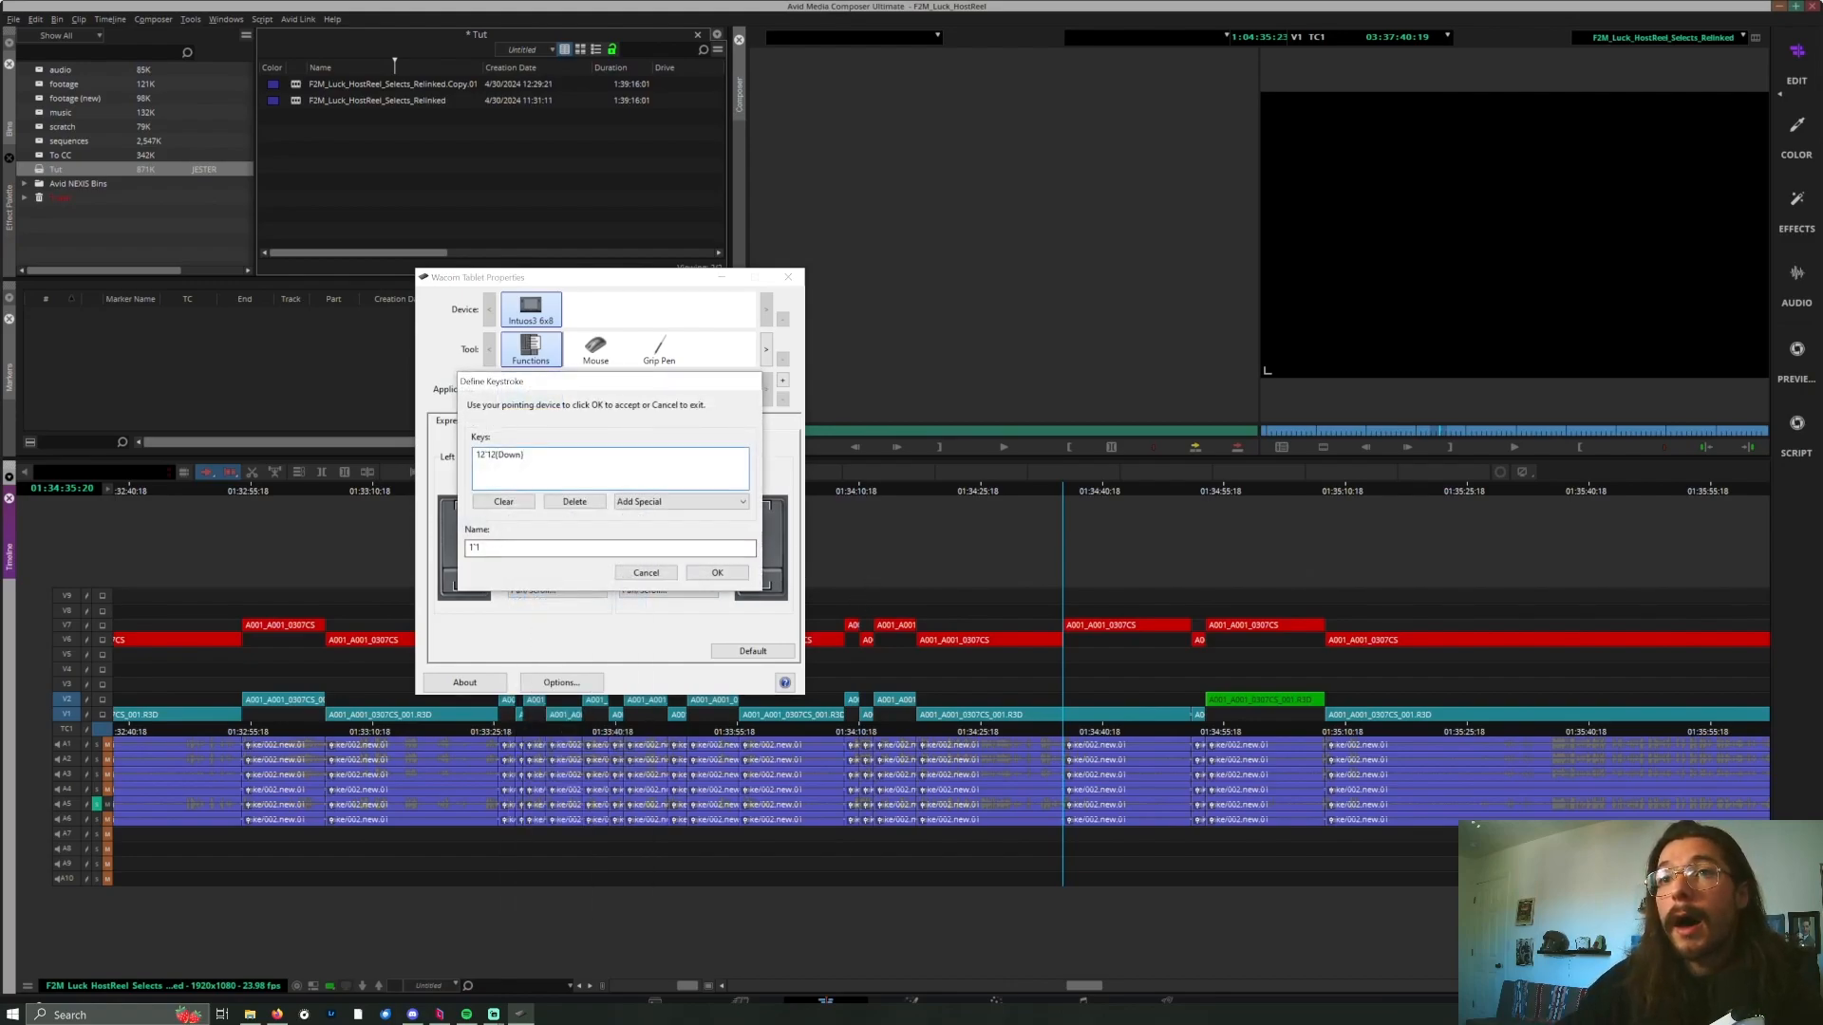
pyautogui.click(528, 501)
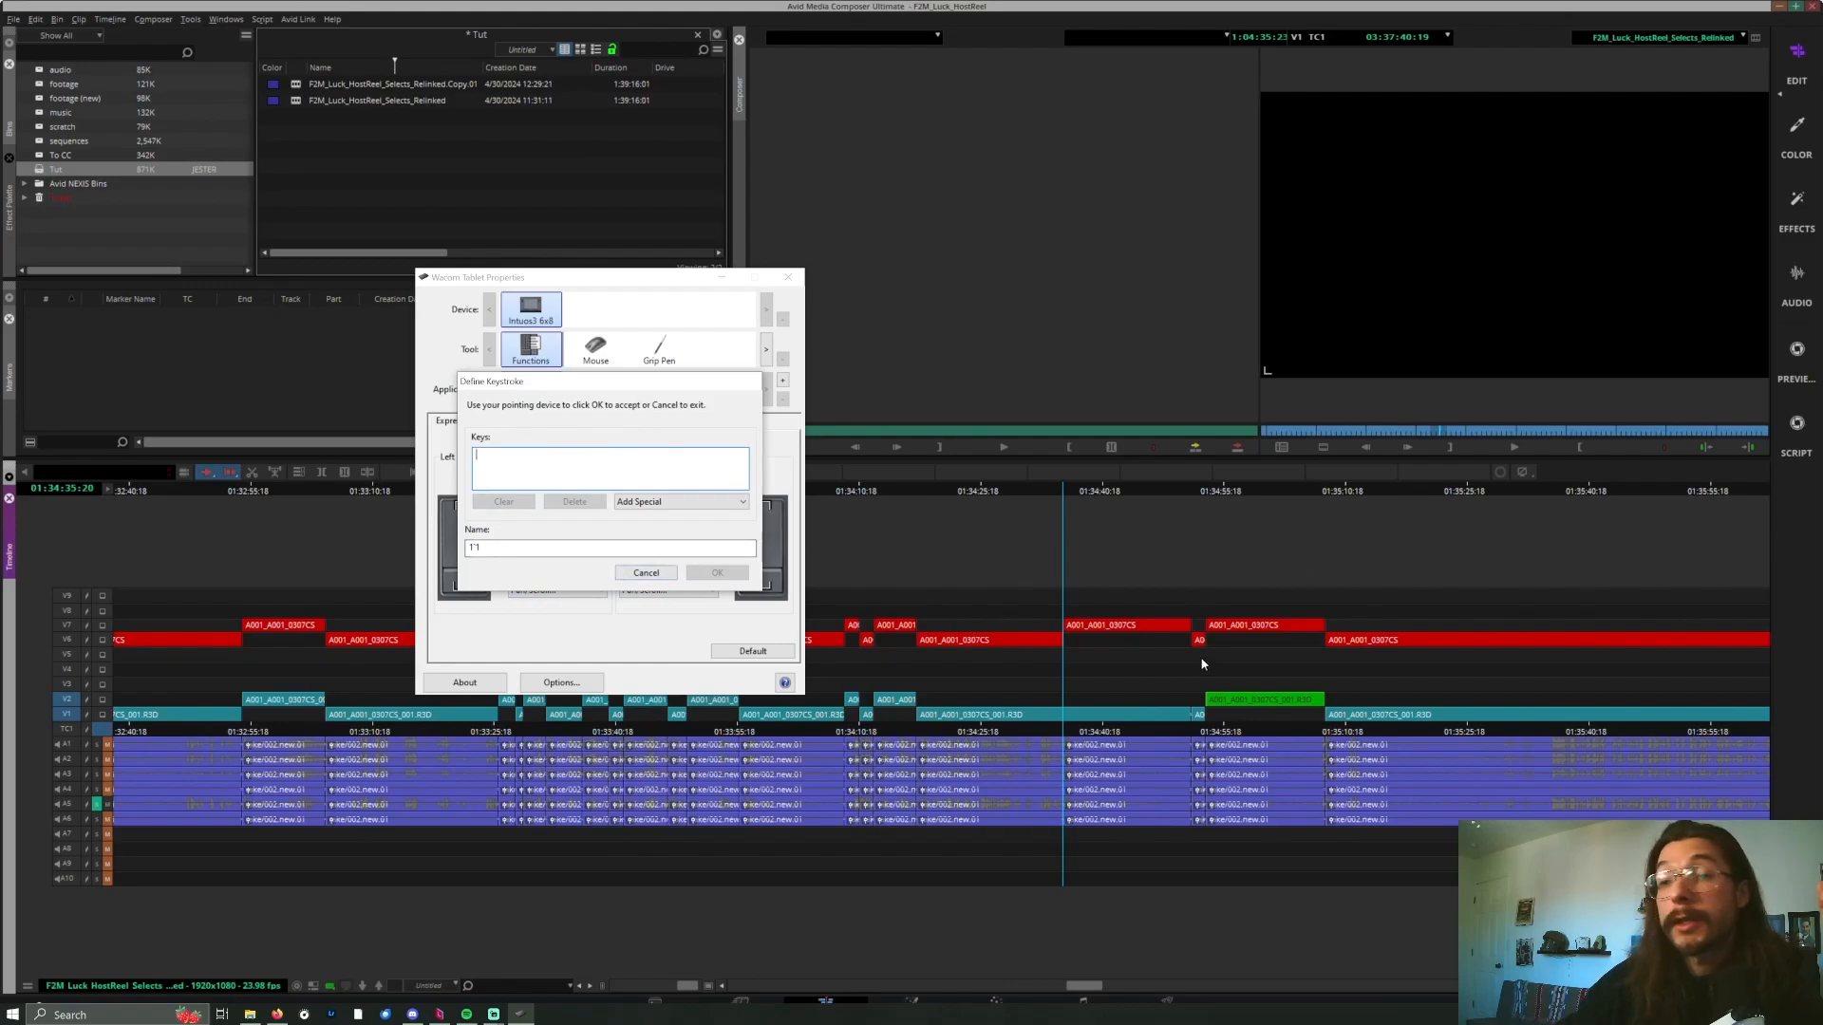
pyautogui.press('1')
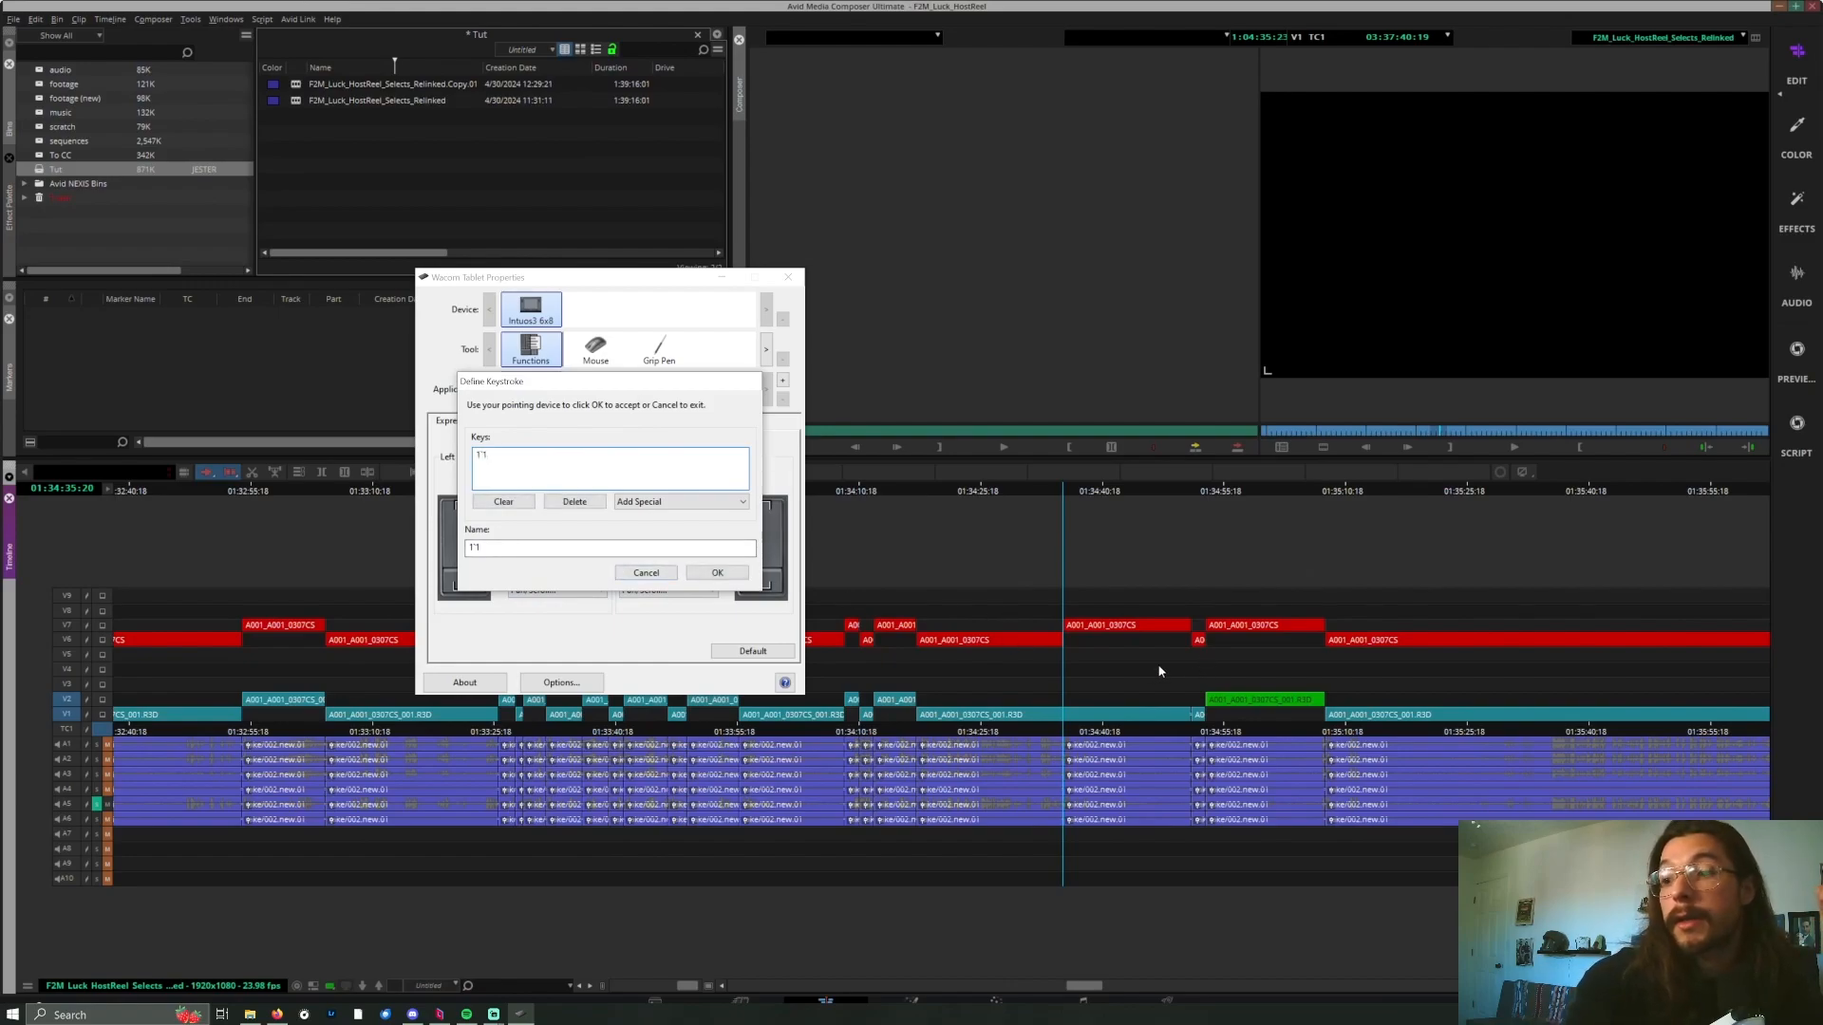
pyautogui.press('Down')
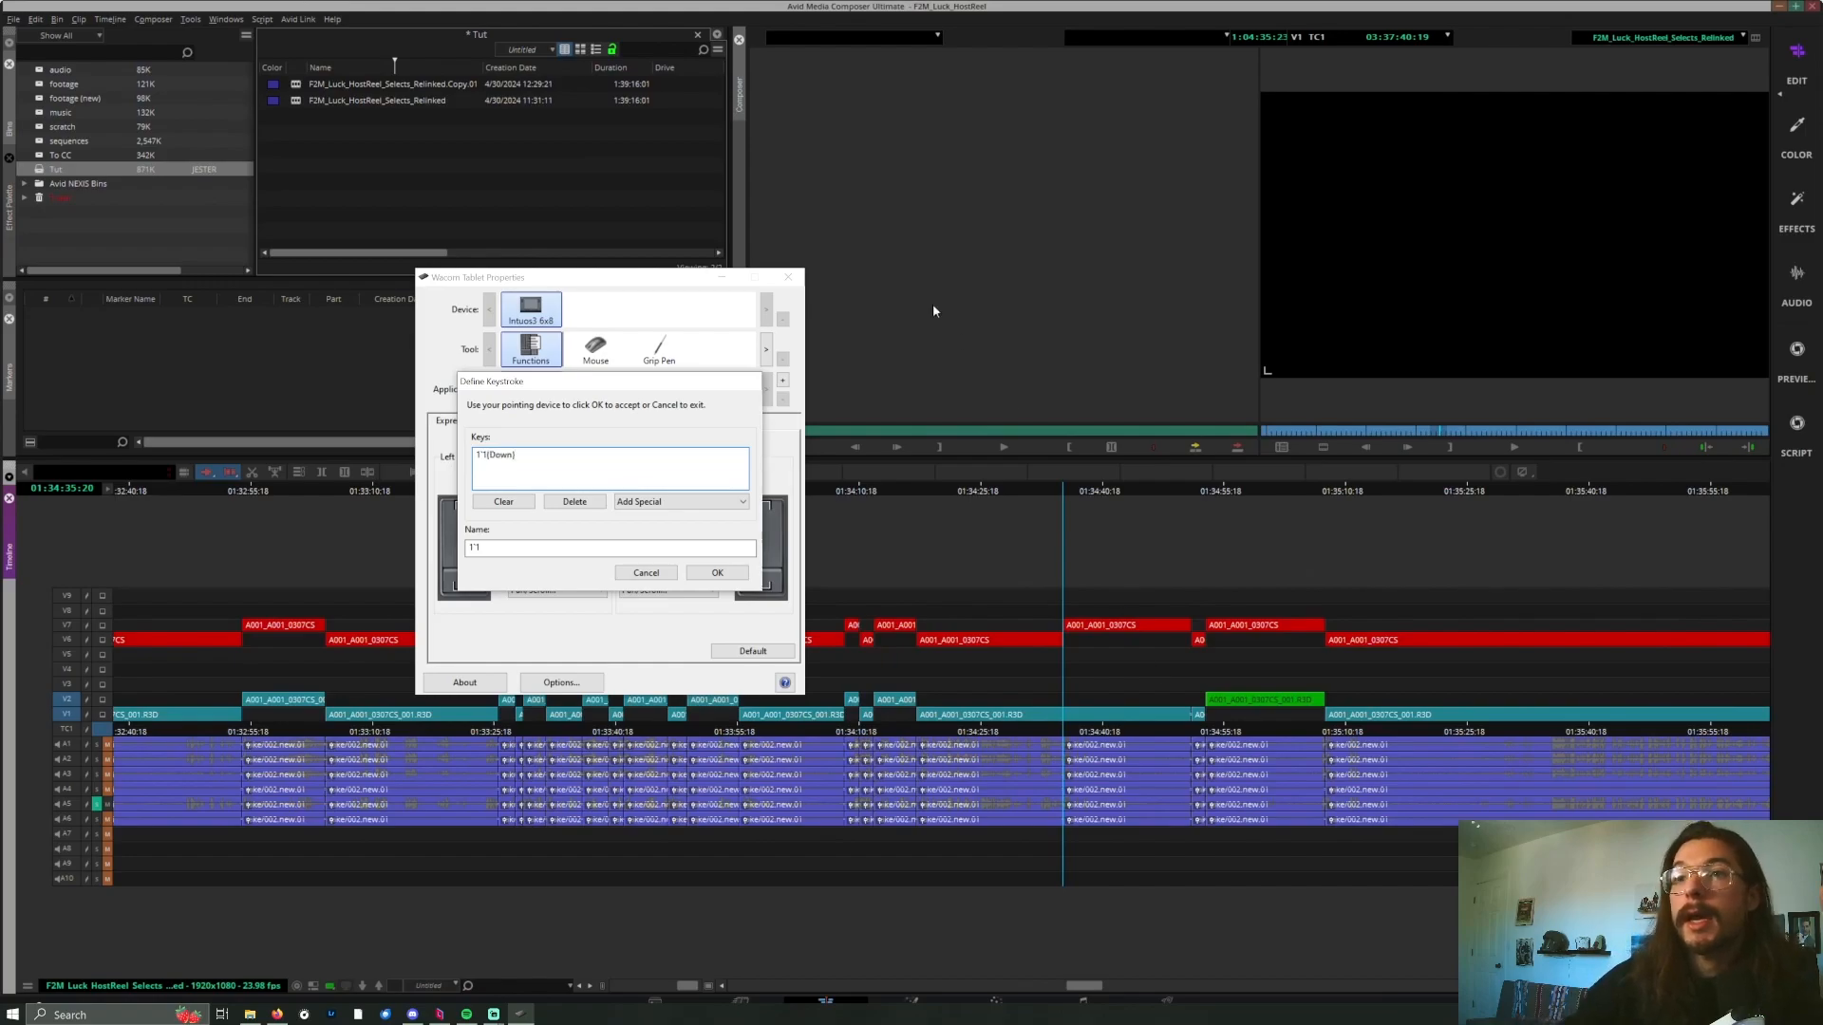
pyautogui.click(717, 574)
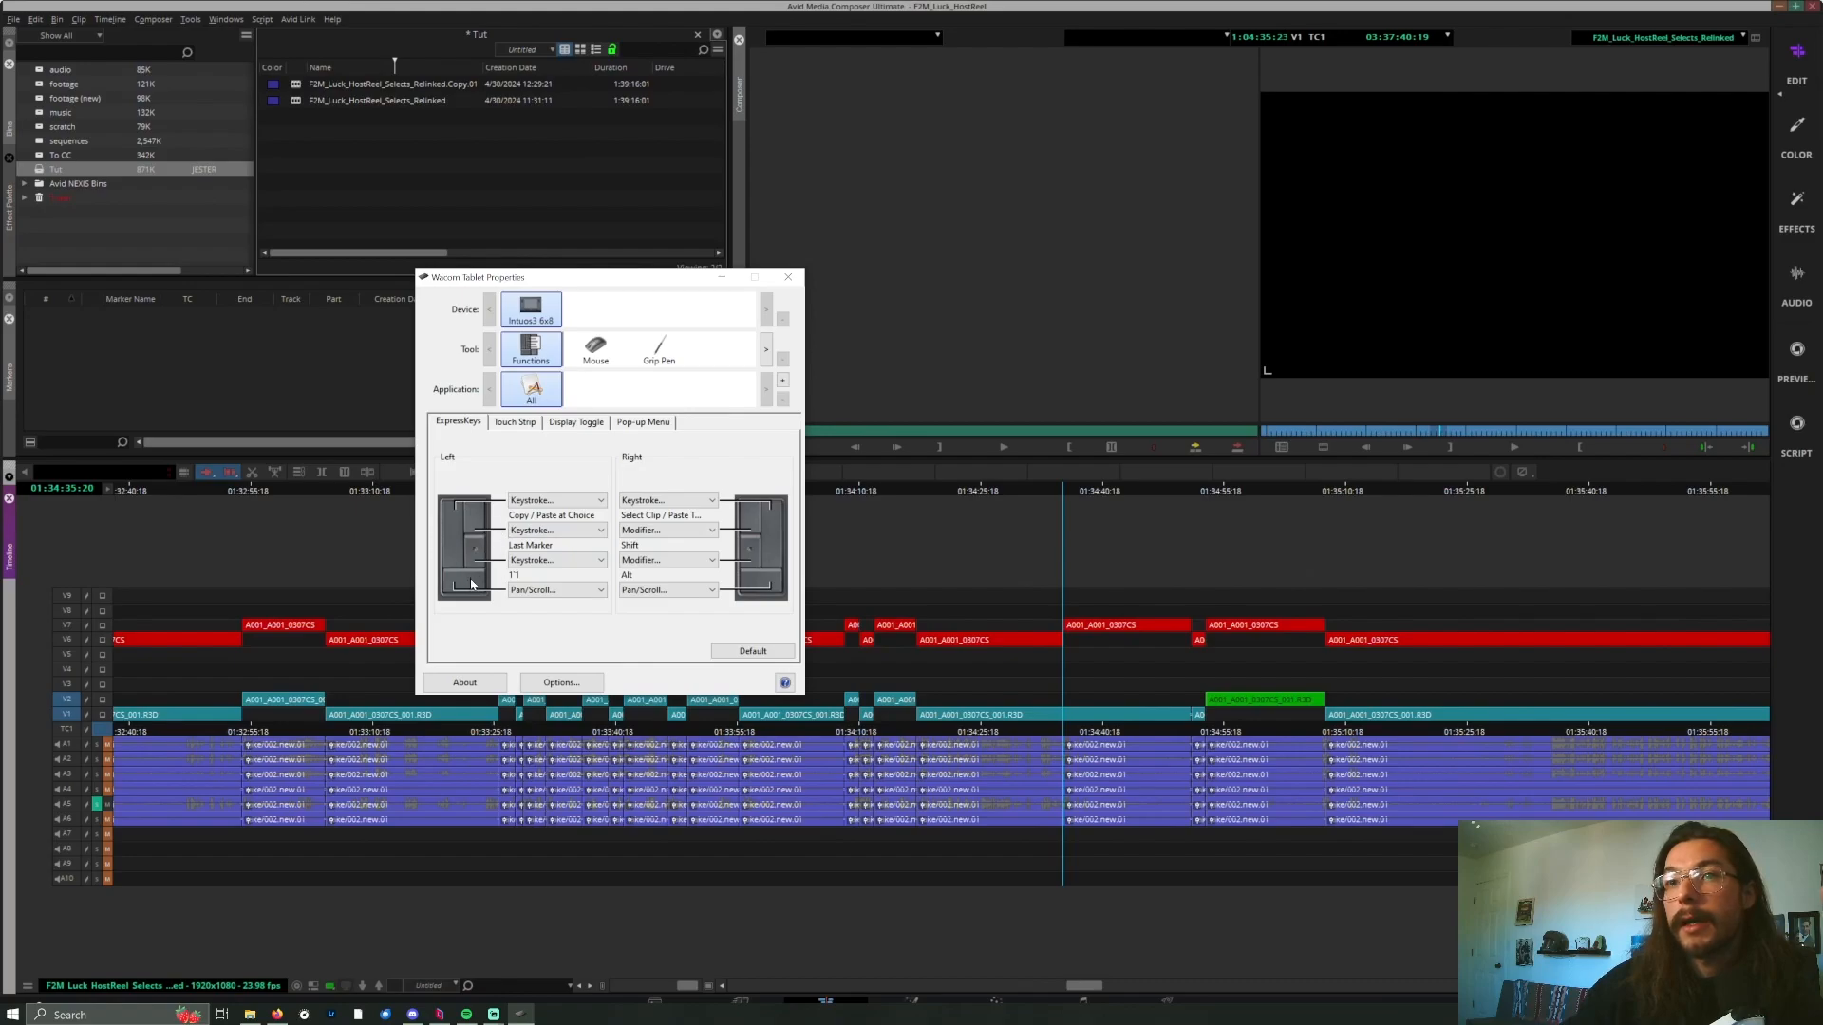
# - Back in Media Composer, deselect V2 and V1, then run the 1'1 macro to cut V1 at 01:34:35:20 and advance to 01:34:51:17
pyautogui.click(954, 586)
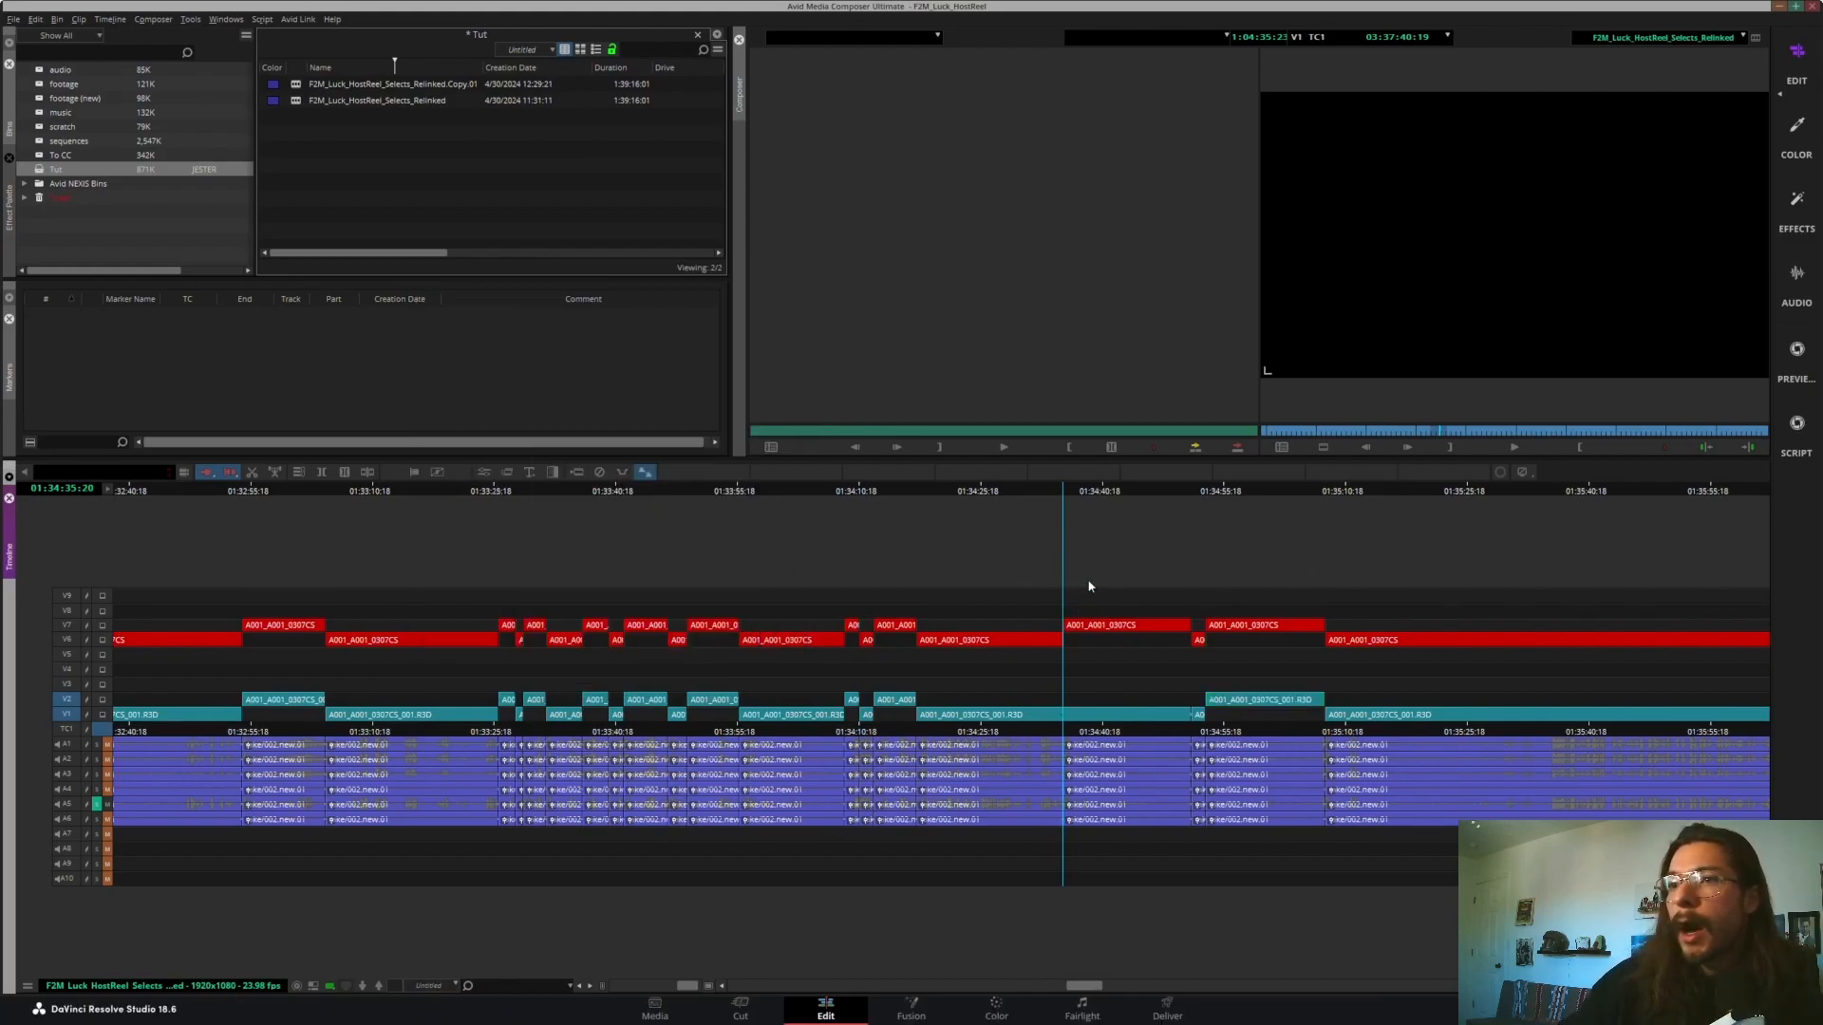
pyautogui.click(66, 698)
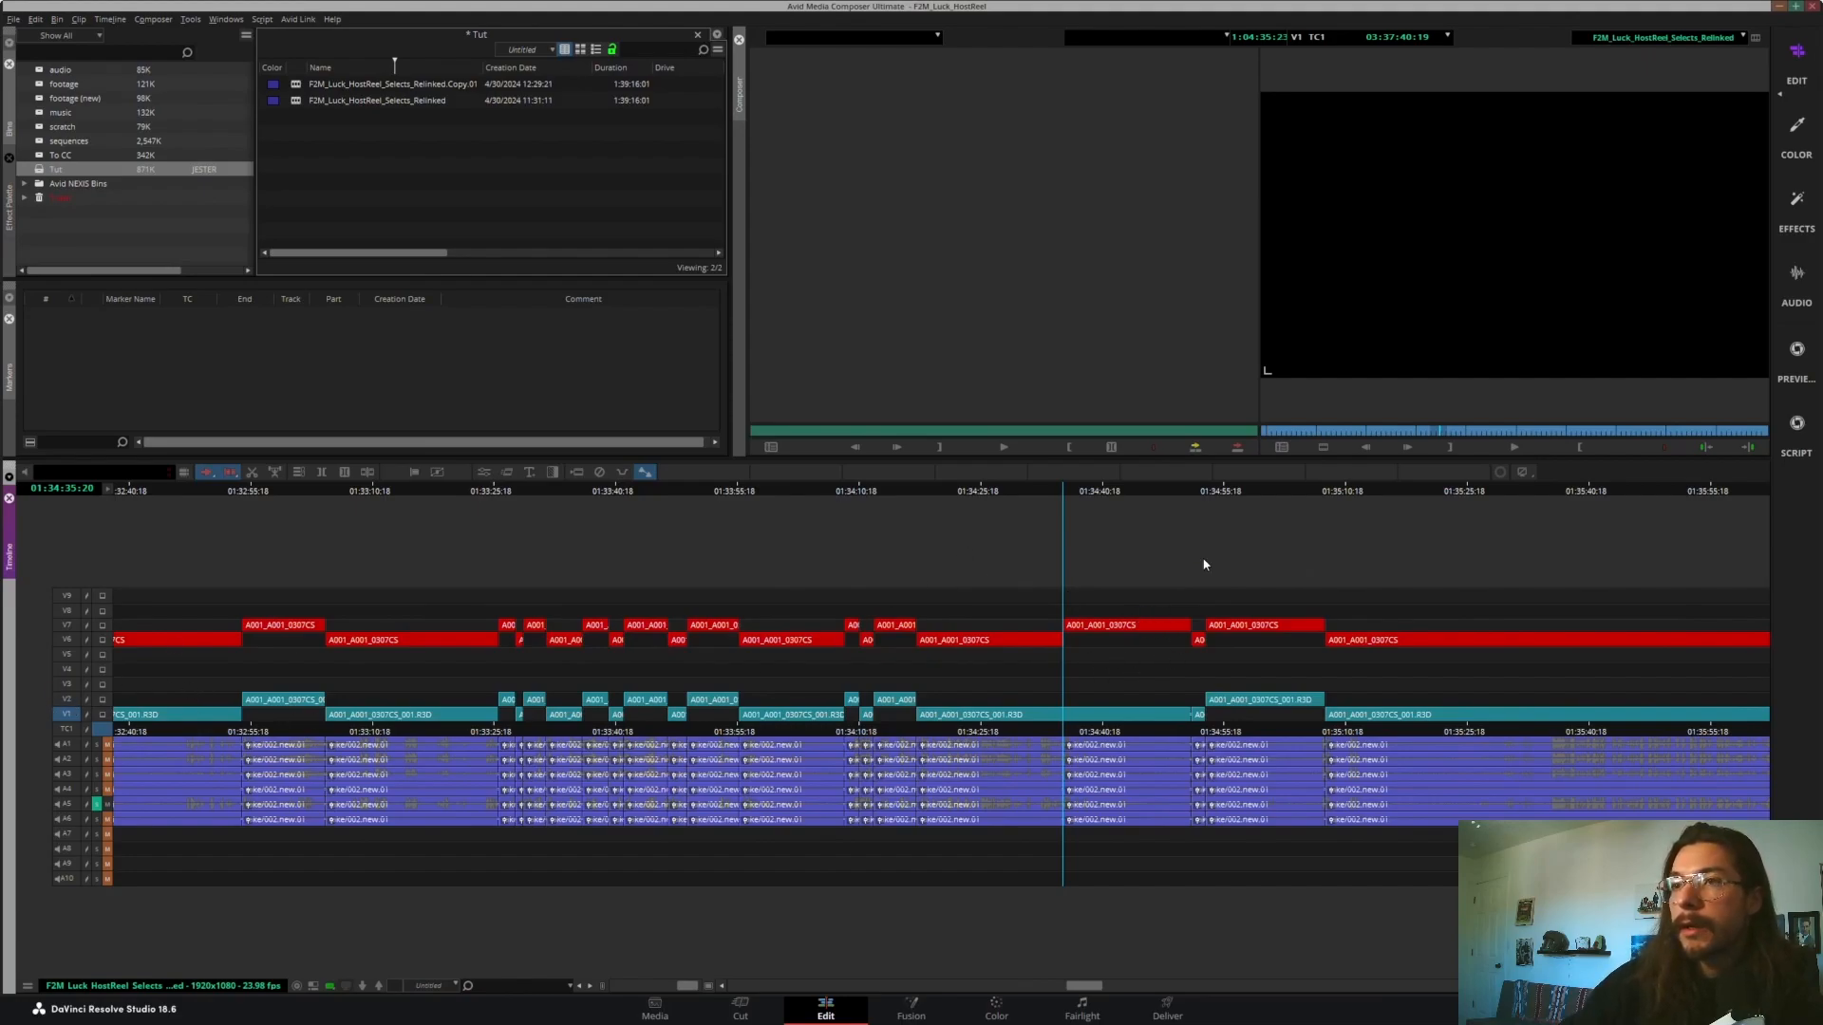
pyautogui.click(79, 716)
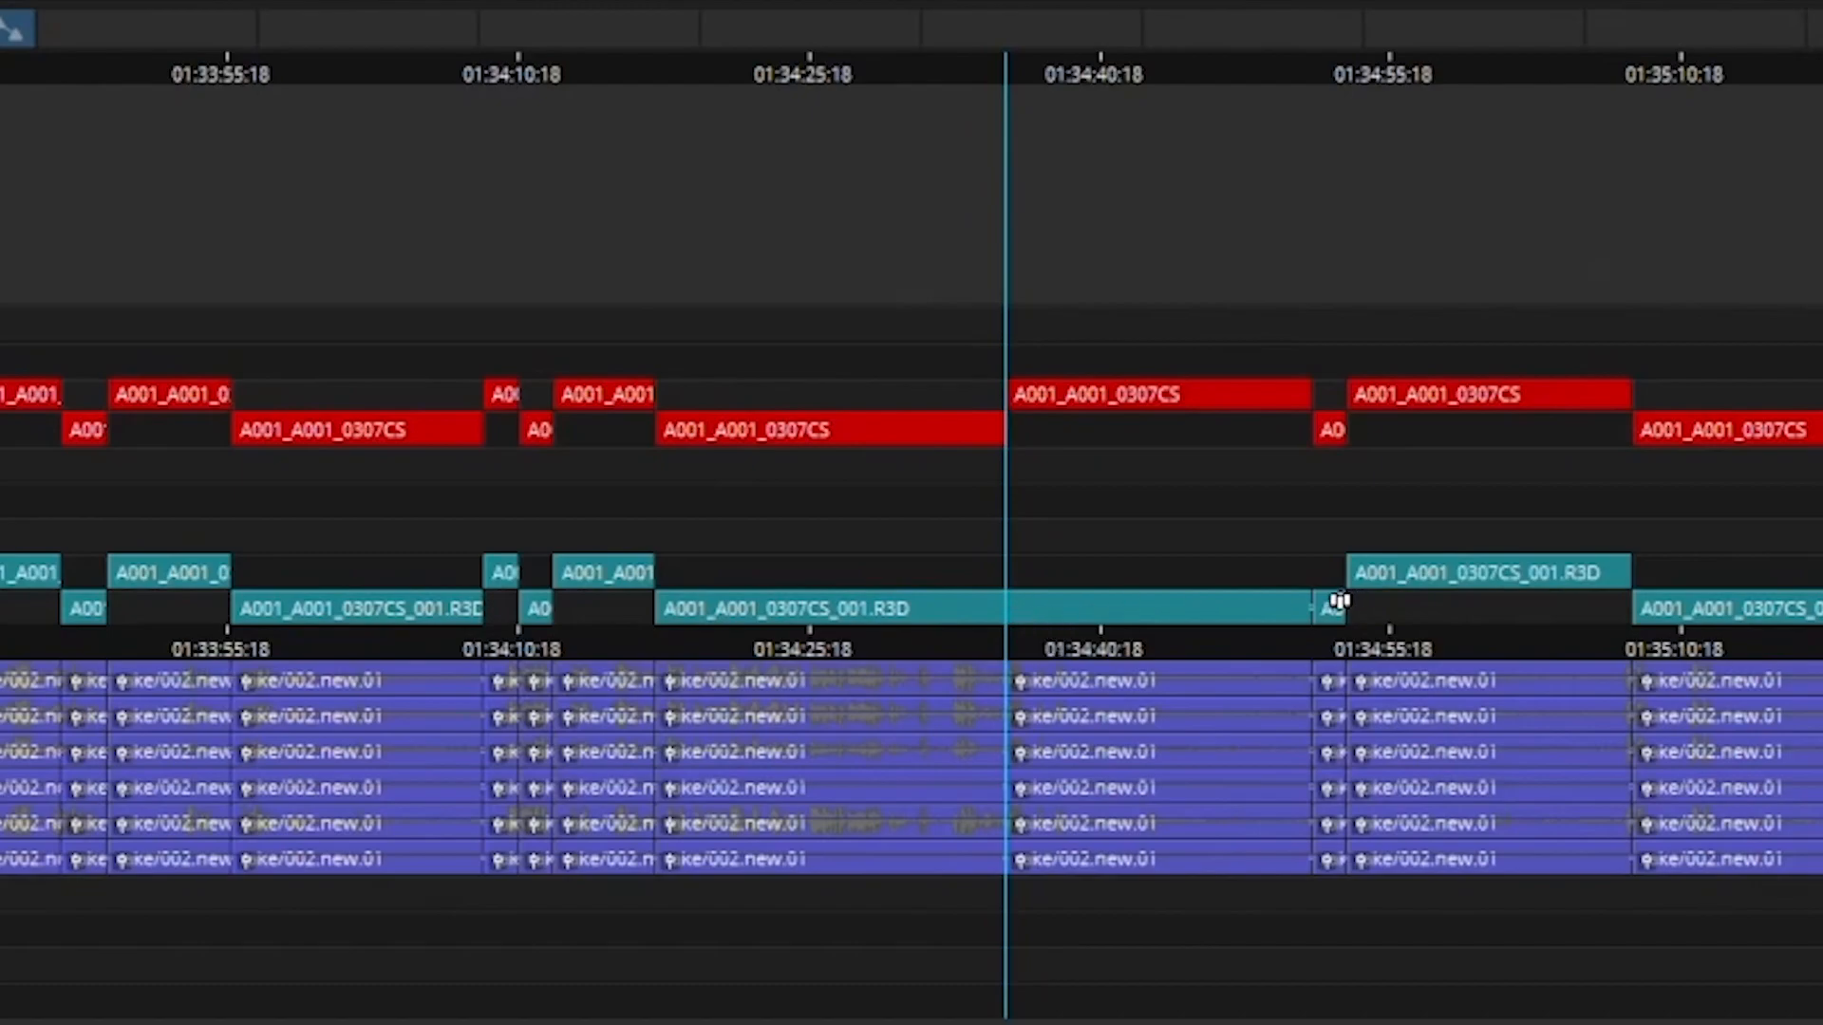
pyautogui.hotkey('ctrl', 'b')
pyautogui.press('Down')
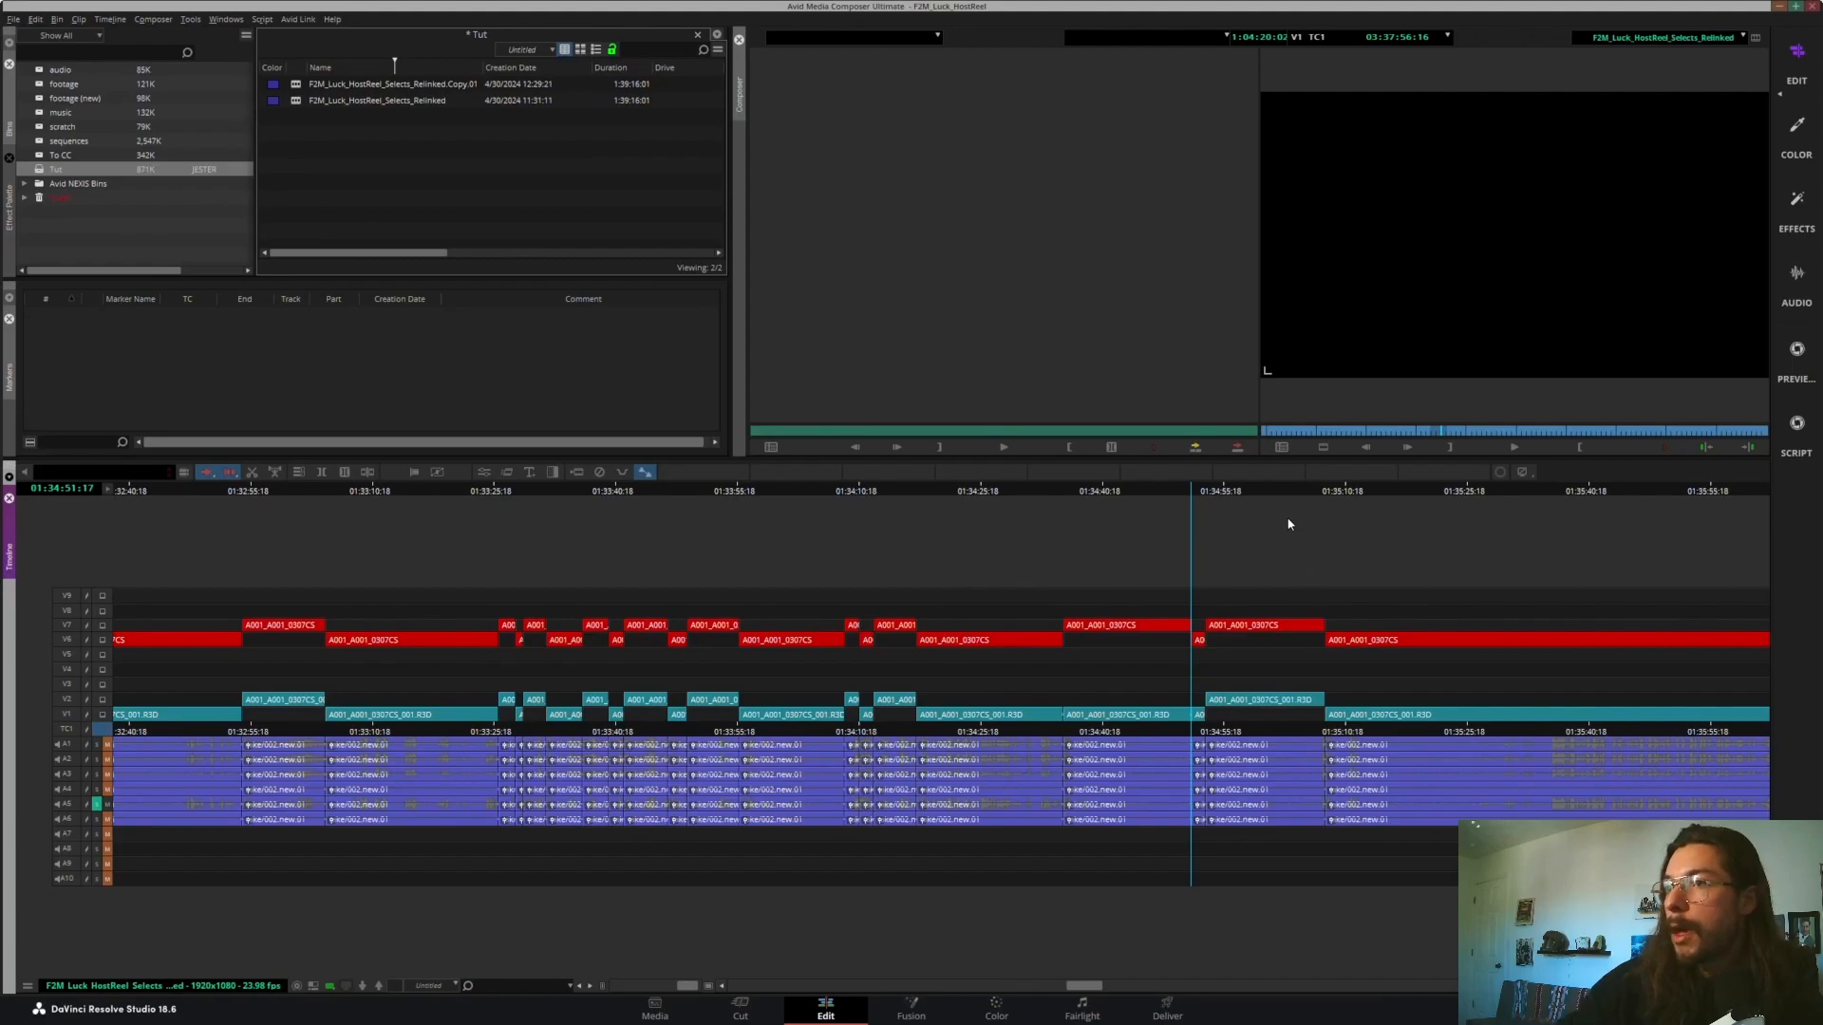
# - Run the 1'1 macro repeatedly to match the V1 cuts to the red reference edits, advancing from 01:34:51:17 to 01:41:13:23
pyautogui.press('Down')
pyautogui.press('Down')
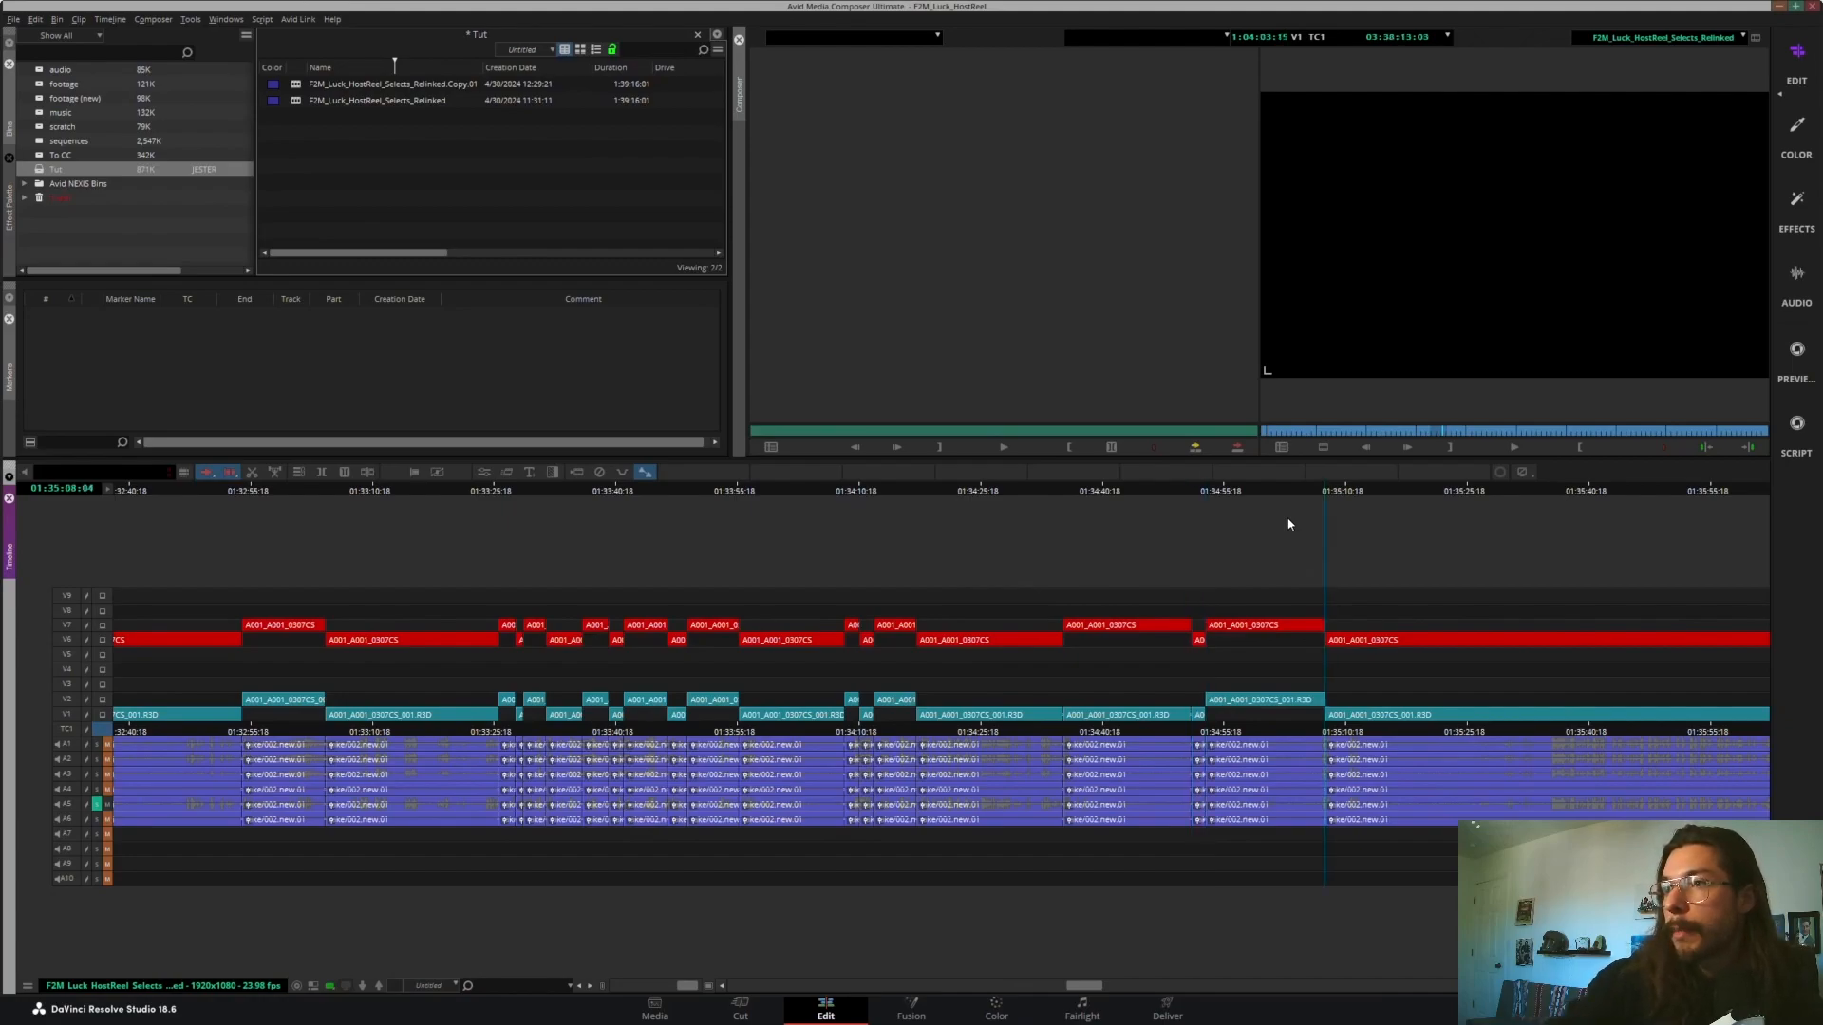
pyautogui.press('Down')
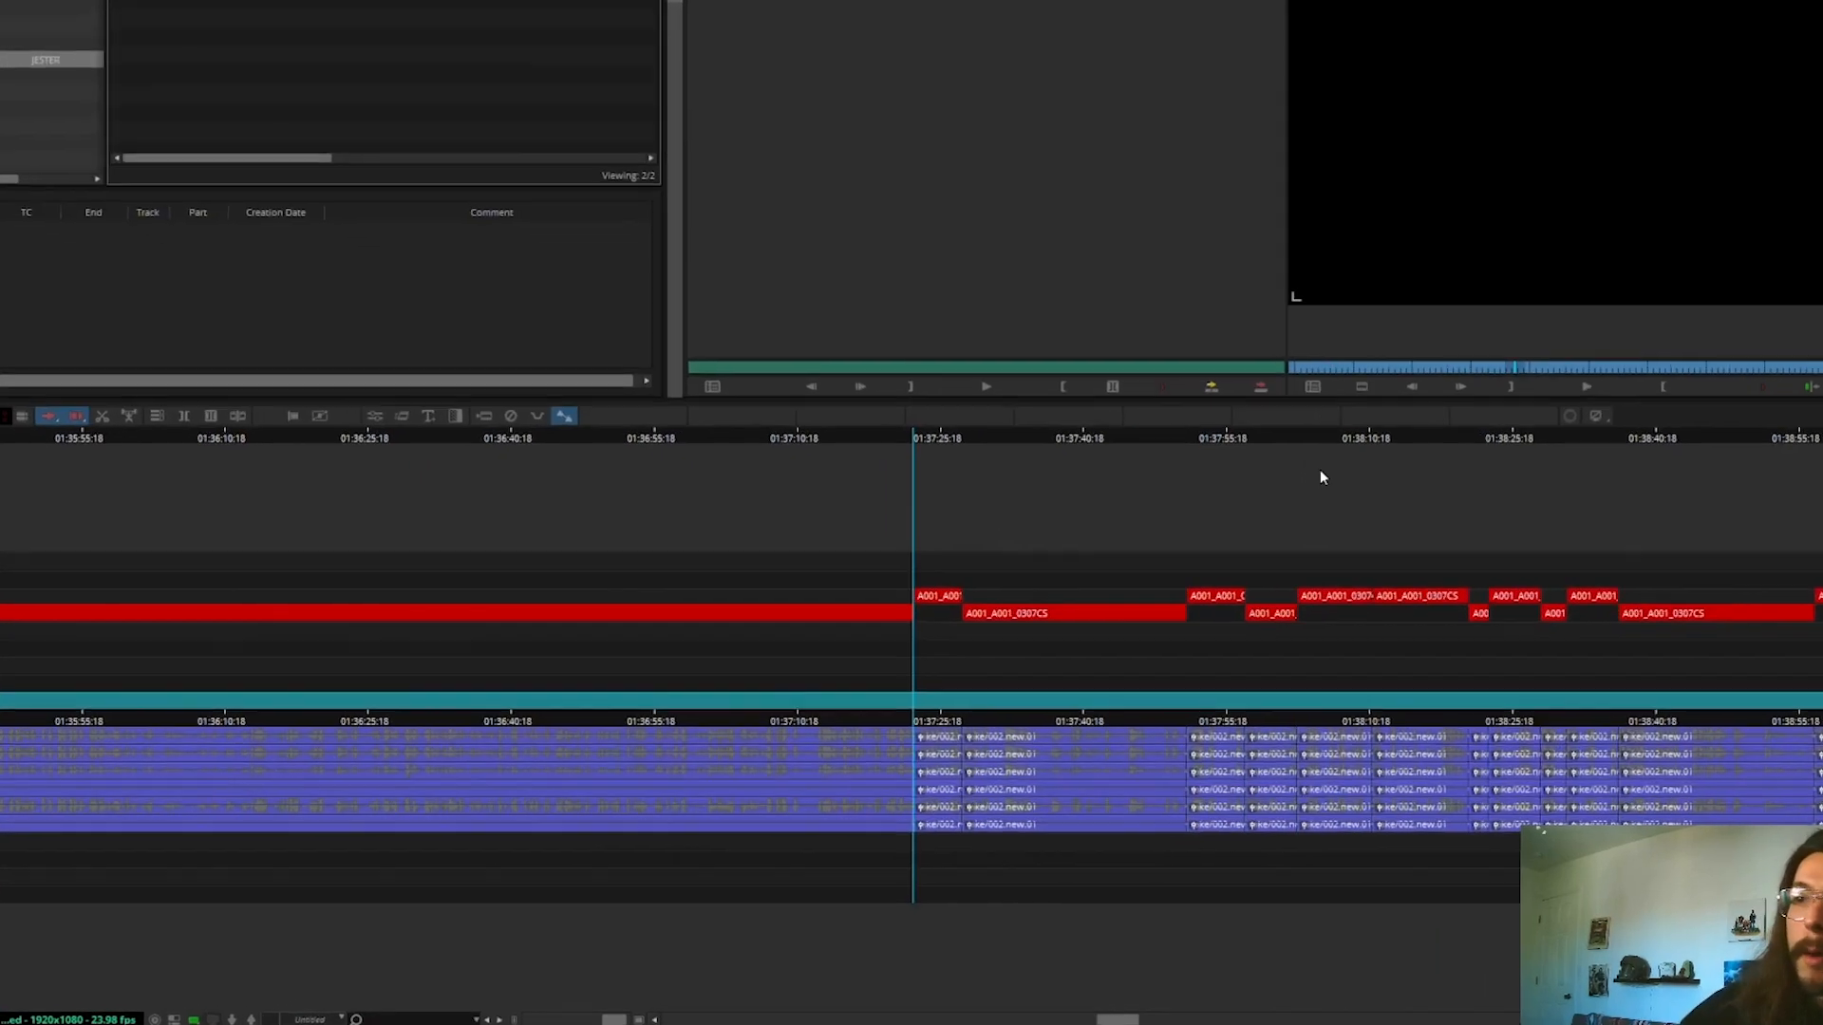
pyautogui.press('Down')
pyautogui.press('Down')
pyautogui.press('Down')
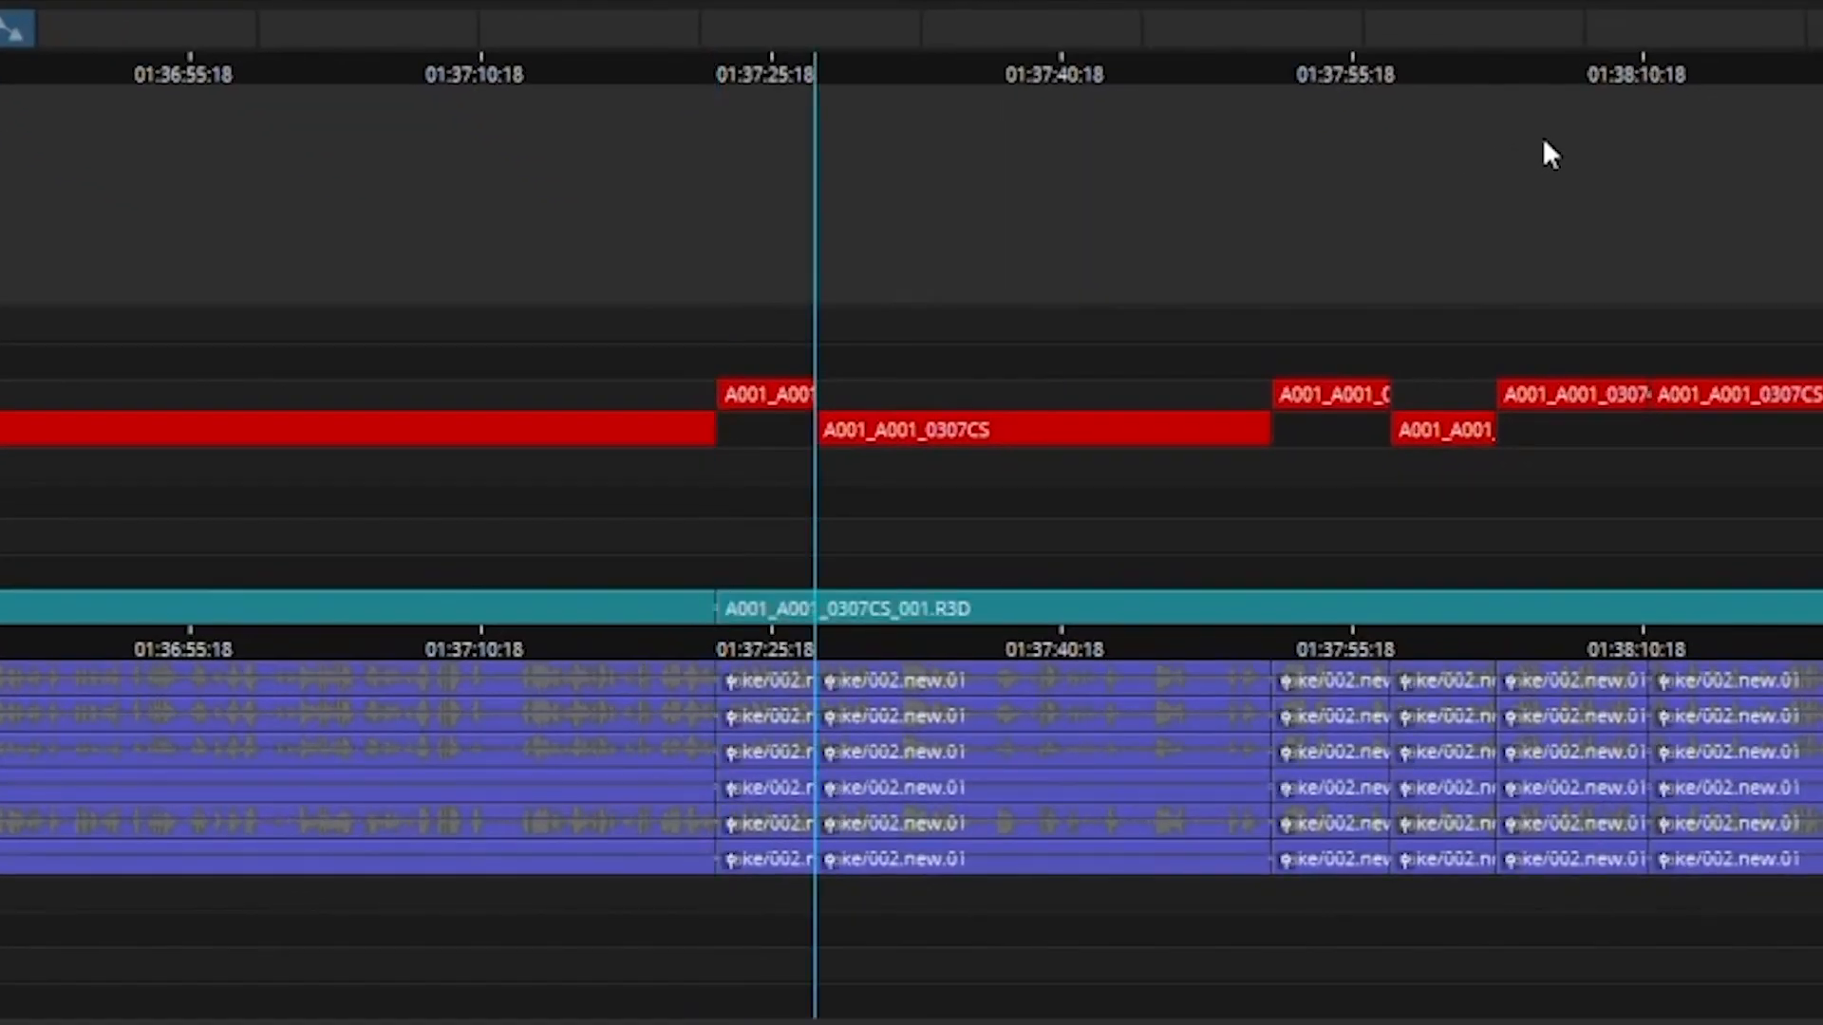
pyautogui.press('Down')
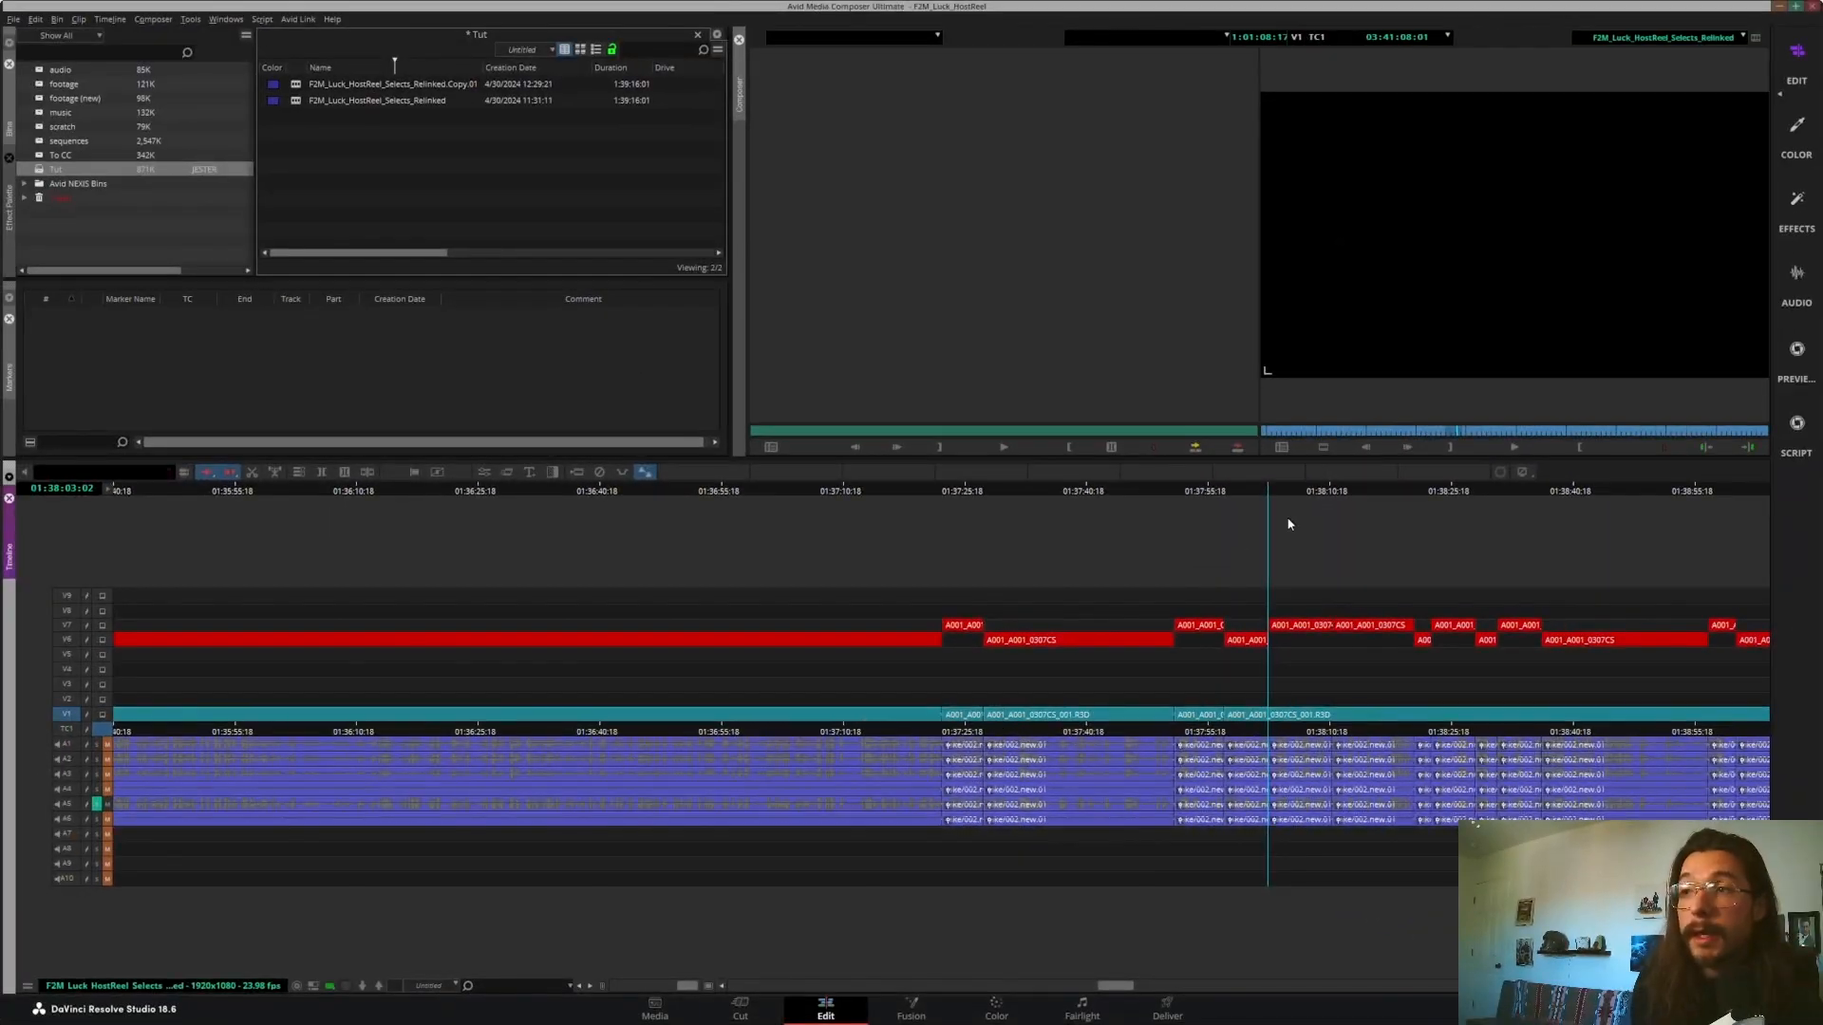
pyautogui.press('Down')
pyautogui.press('Down')
pyautogui.press('Down')
pyautogui.press('Down')
pyautogui.press('Down')
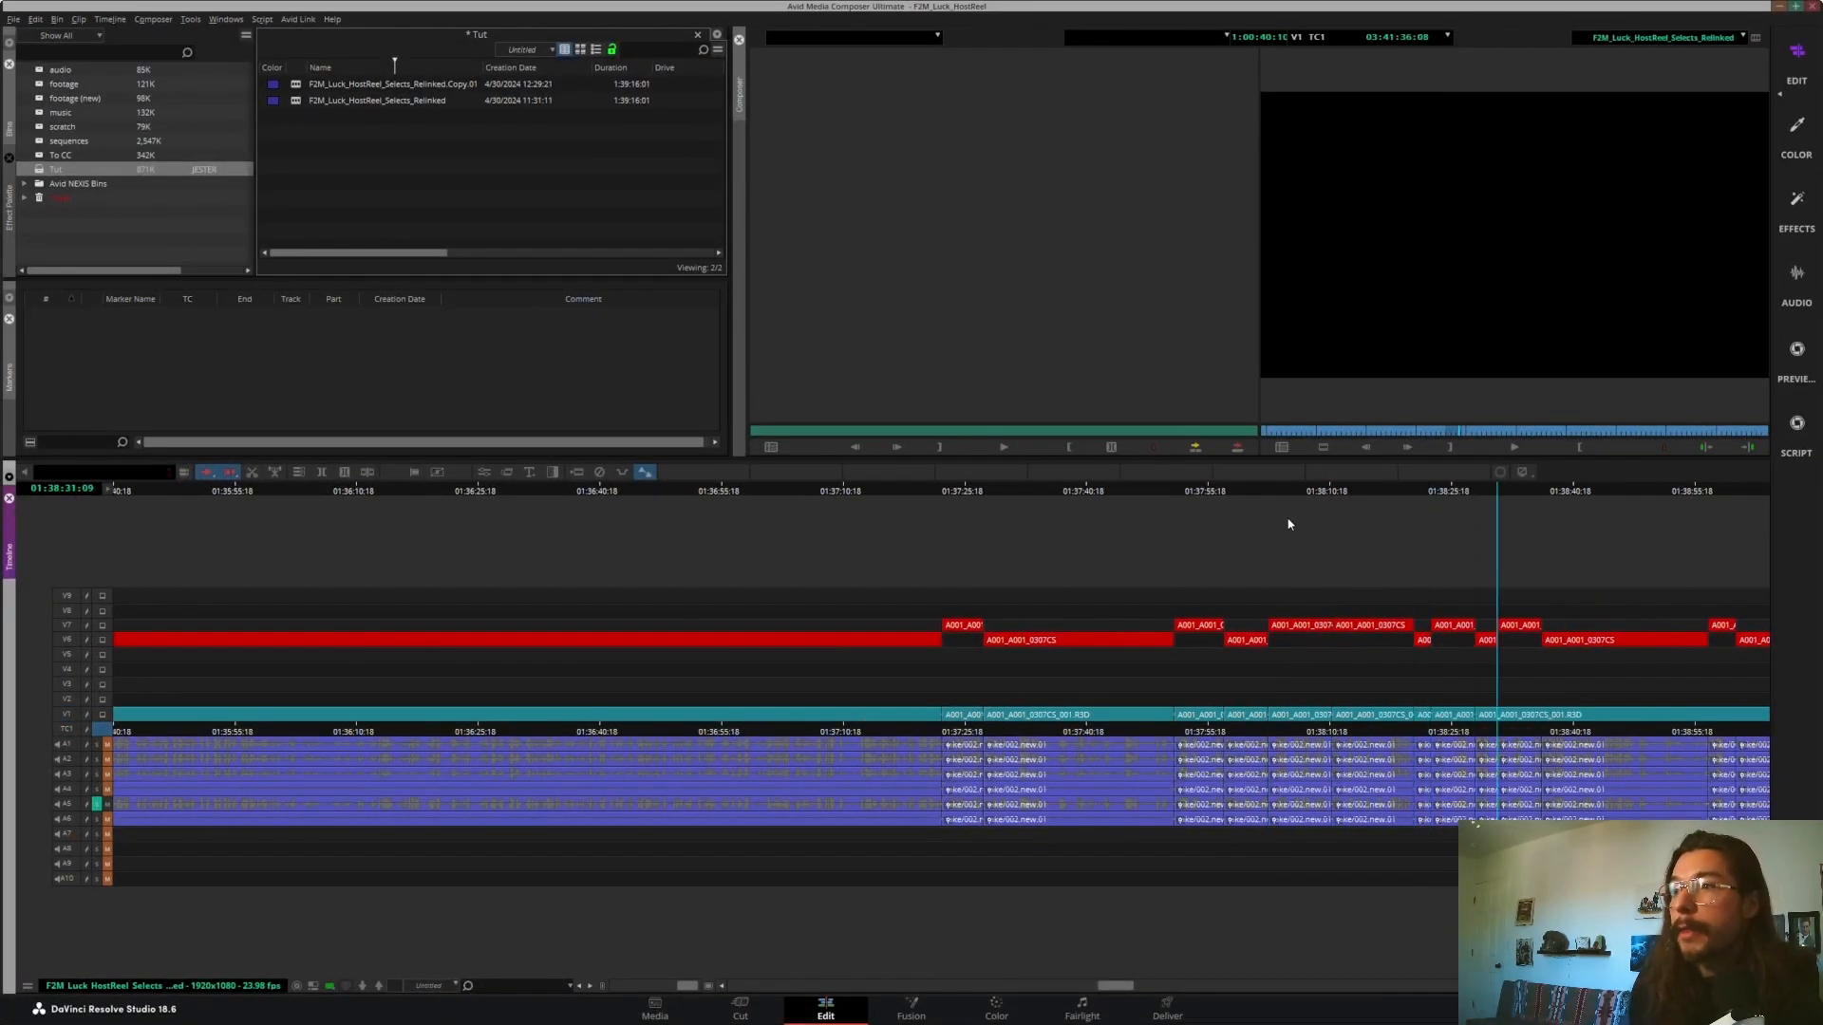
pyautogui.press('Down')
pyautogui.press('Down')
pyautogui.press('Down')
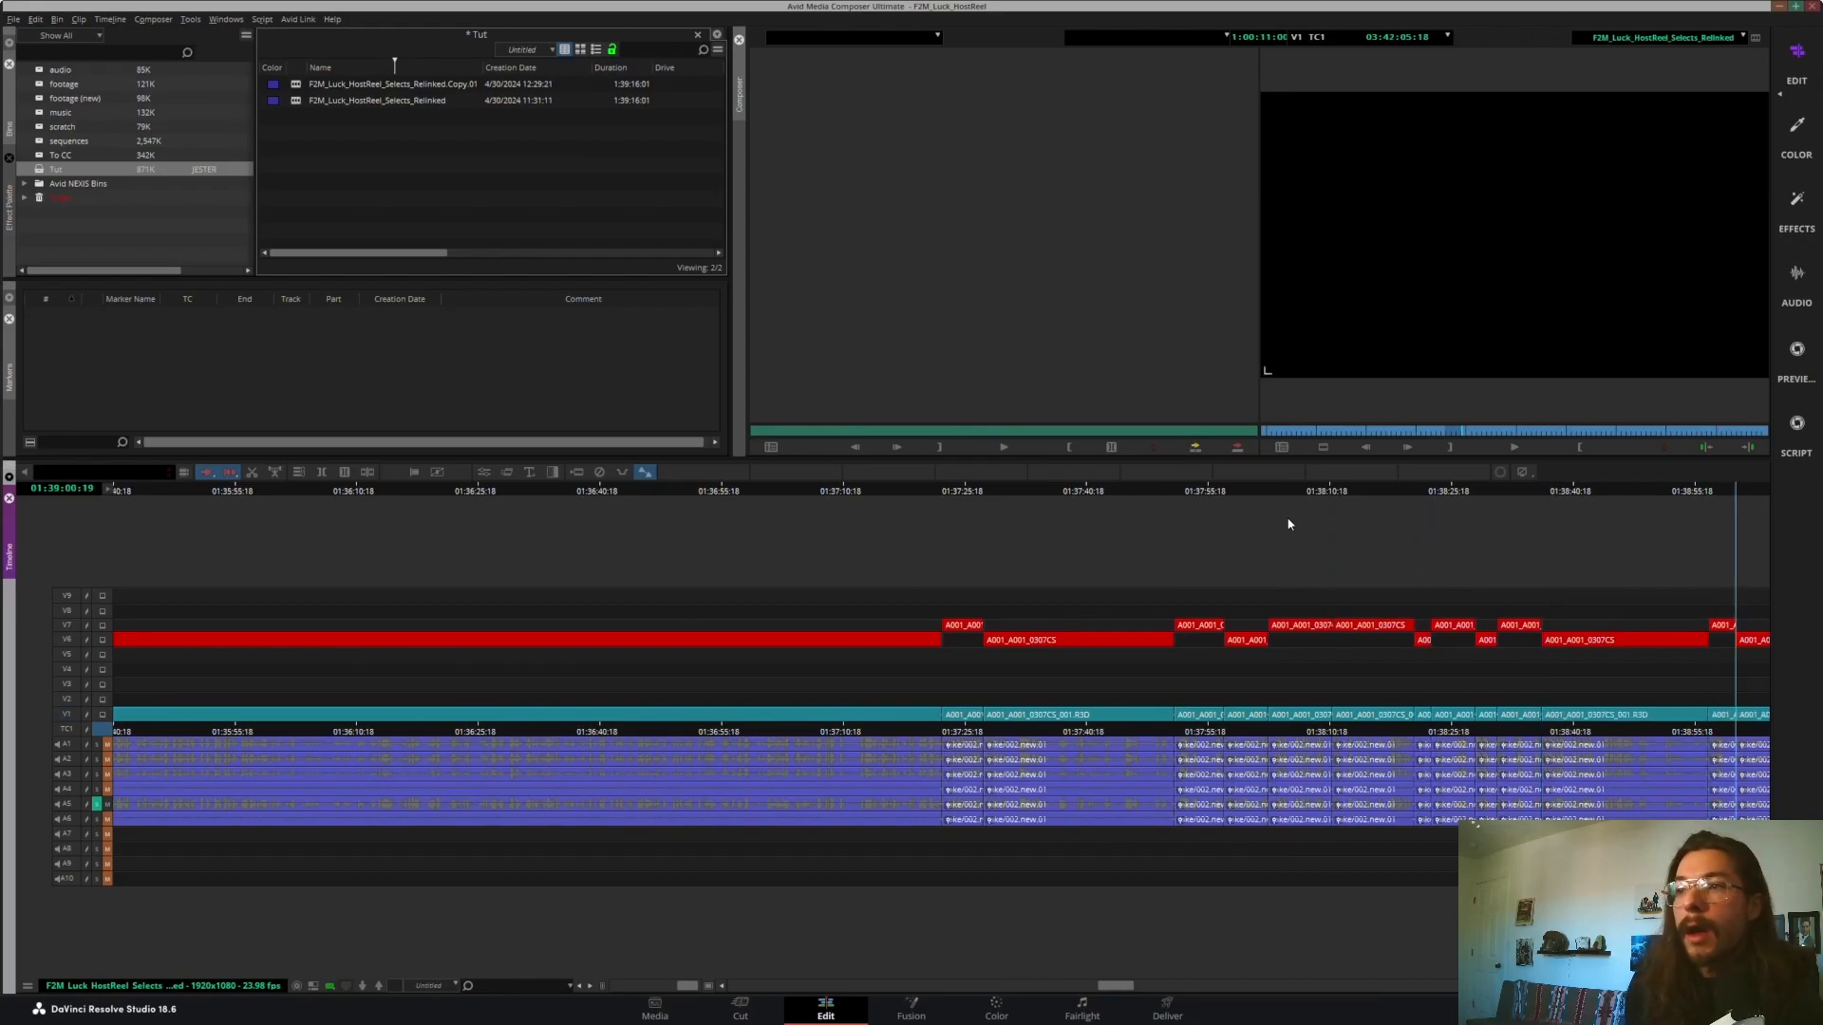
pyautogui.press('Down')
pyautogui.press('Down')
pyautogui.press('Down')
pyautogui.press('Down')
pyautogui.press('Down')
pyautogui.press('Down')
pyautogui.press('Down')
pyautogui.press('Down')
pyautogui.press('Down')
pyautogui.press('Down')
pyautogui.press('Down')
pyautogui.press('Down')
pyautogui.press('Down')
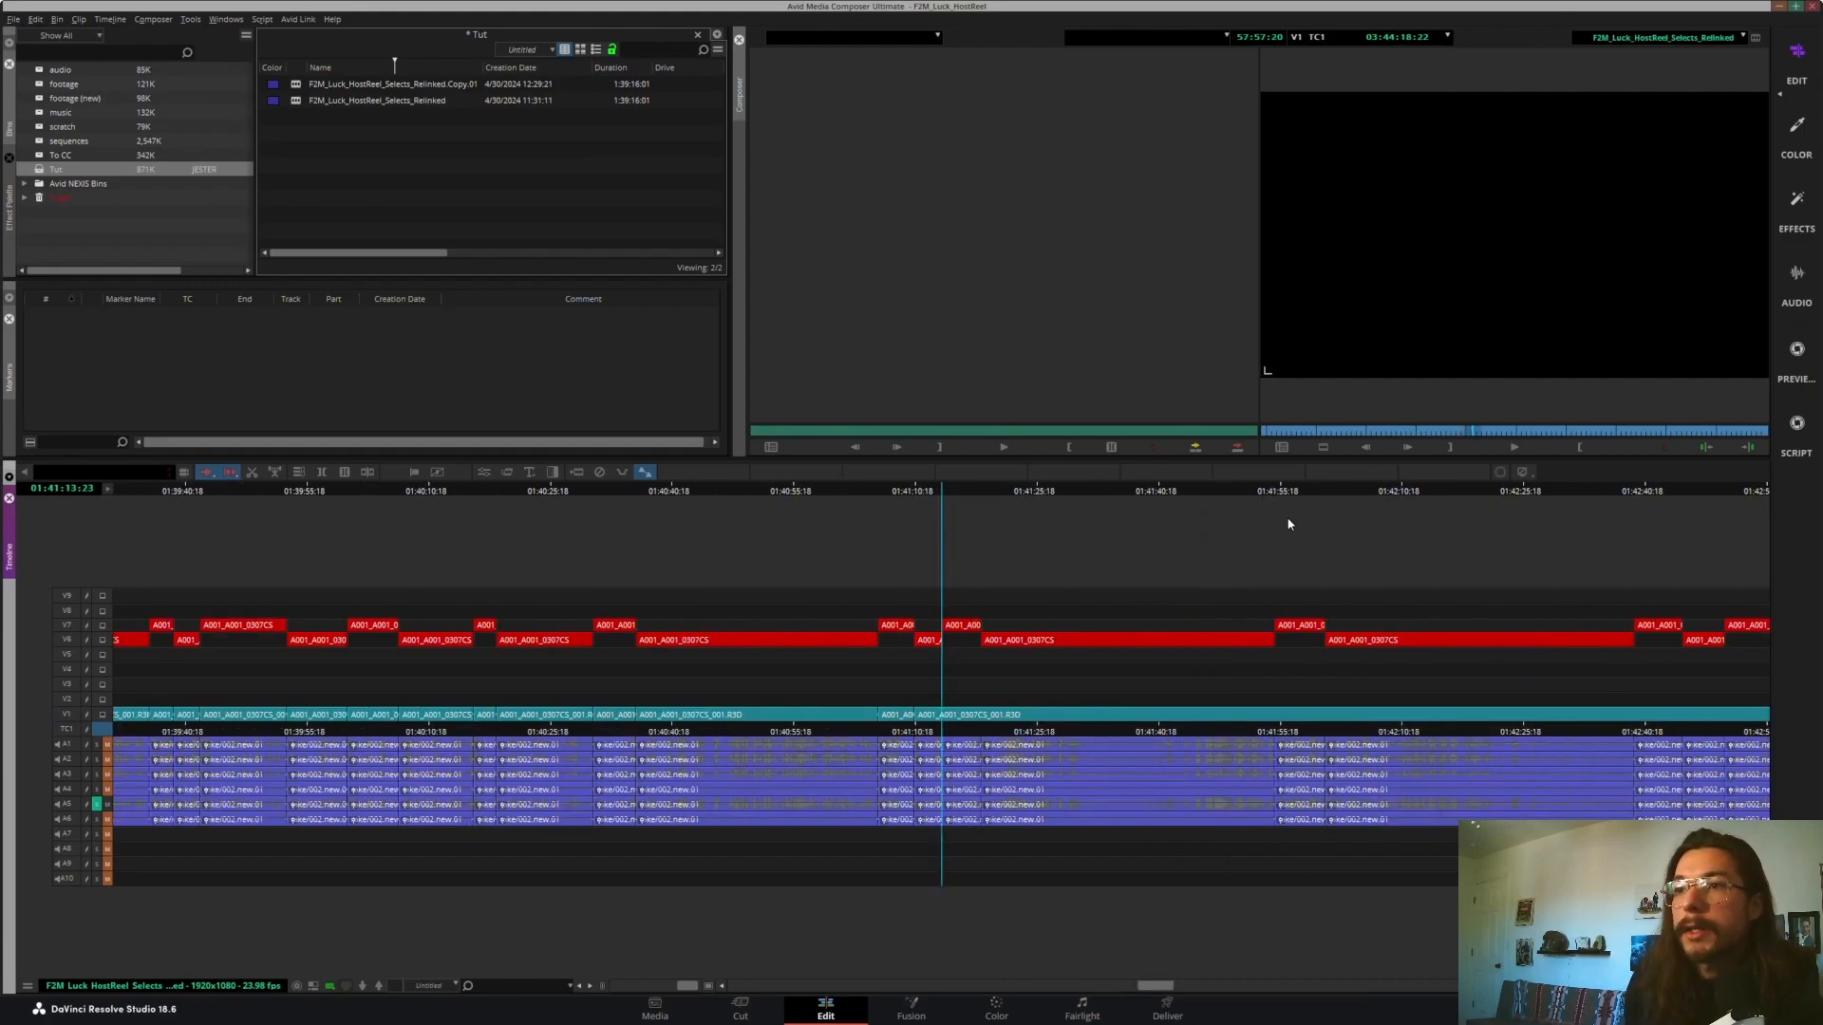
# - Run the 1'1 macro repeatedly to cut V1 at the red reference edits from 01:41:13:23 through to the end of the A001 section
pyautogui.hotkey('ctrl', '[')
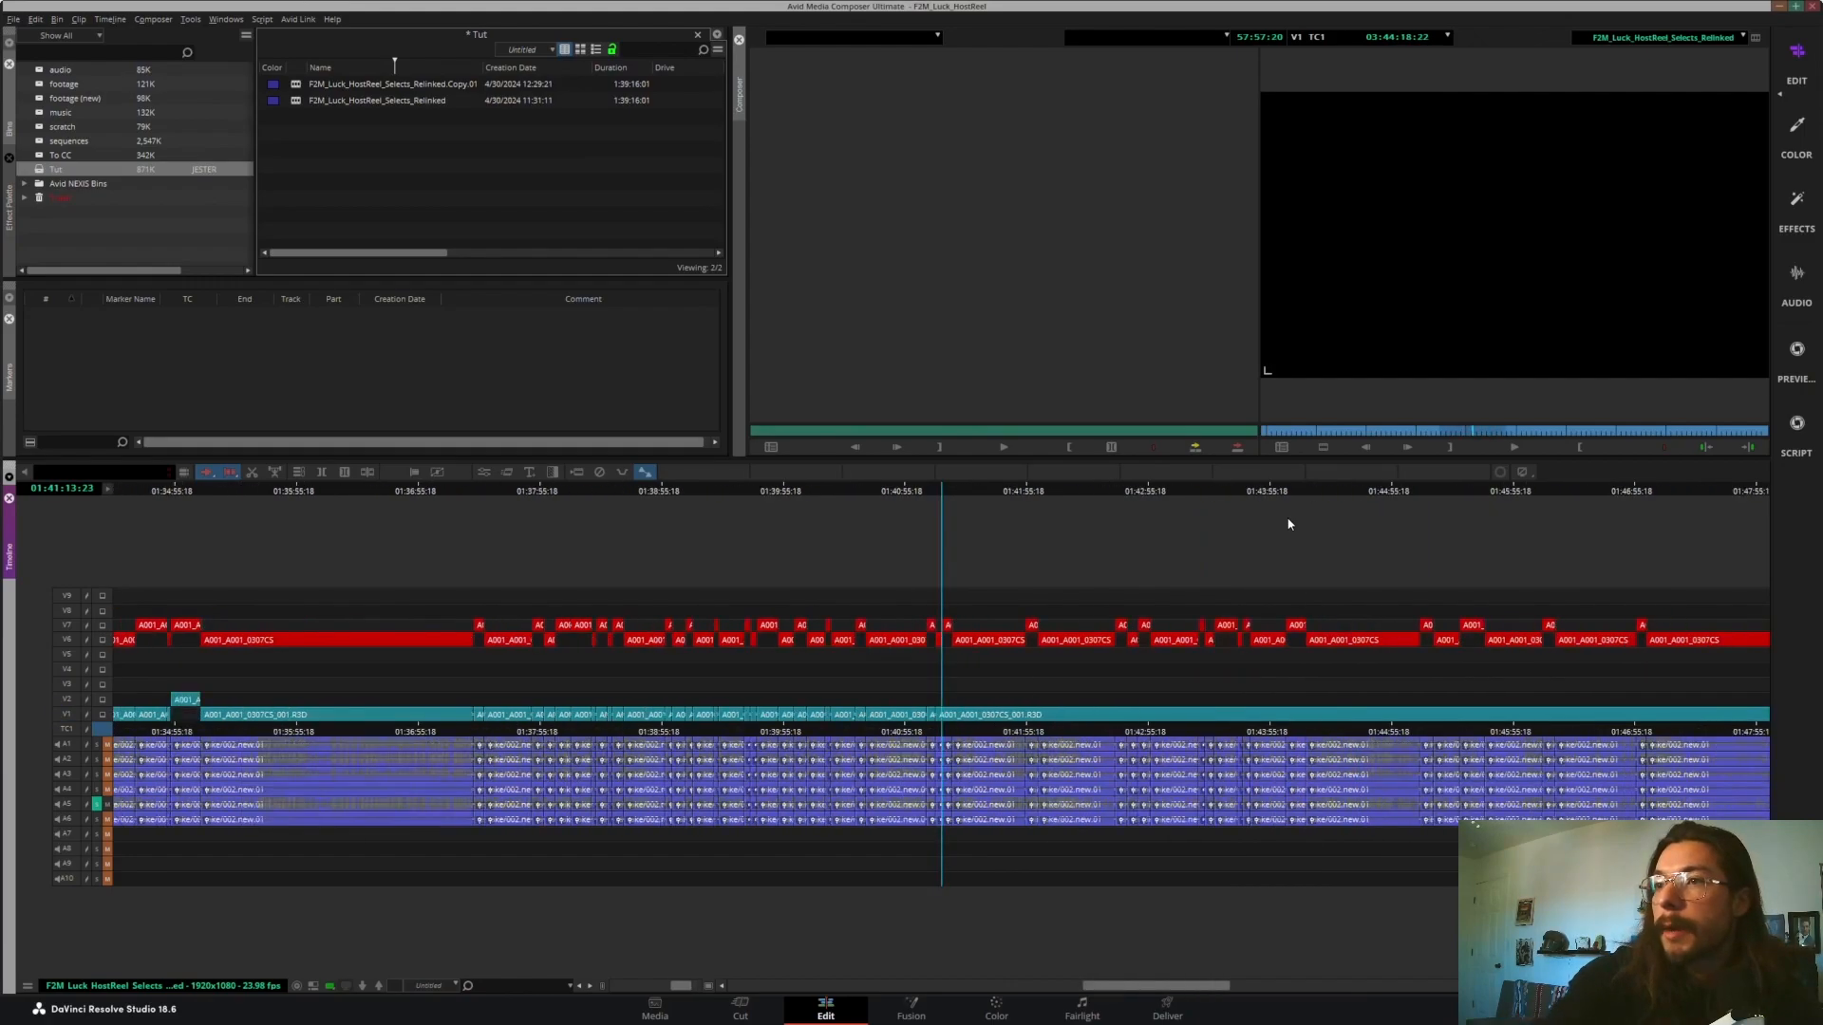
pyautogui.hotkey('ctrl', ']')
pyautogui.hotkey('ctrl', ']')
pyautogui.hotkey('ctrl', '[')
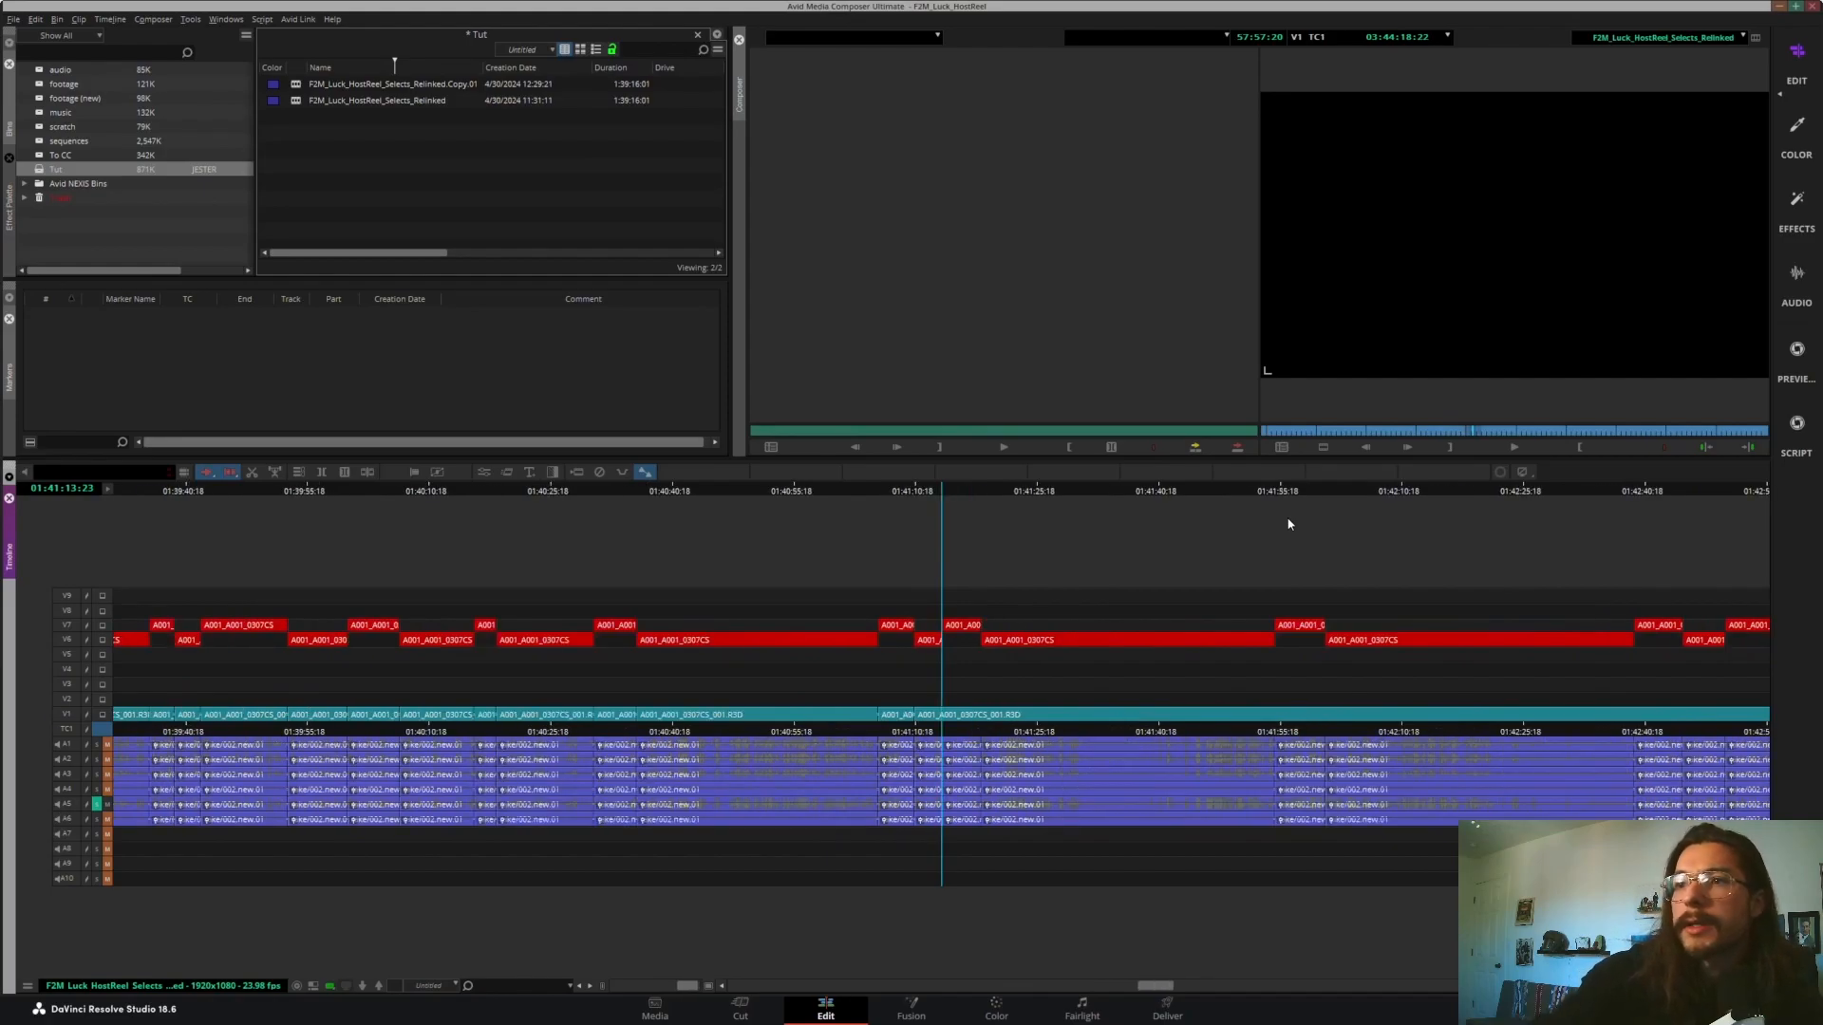
pyautogui.press('Down')
pyautogui.press('Down')
pyautogui.press('Down')
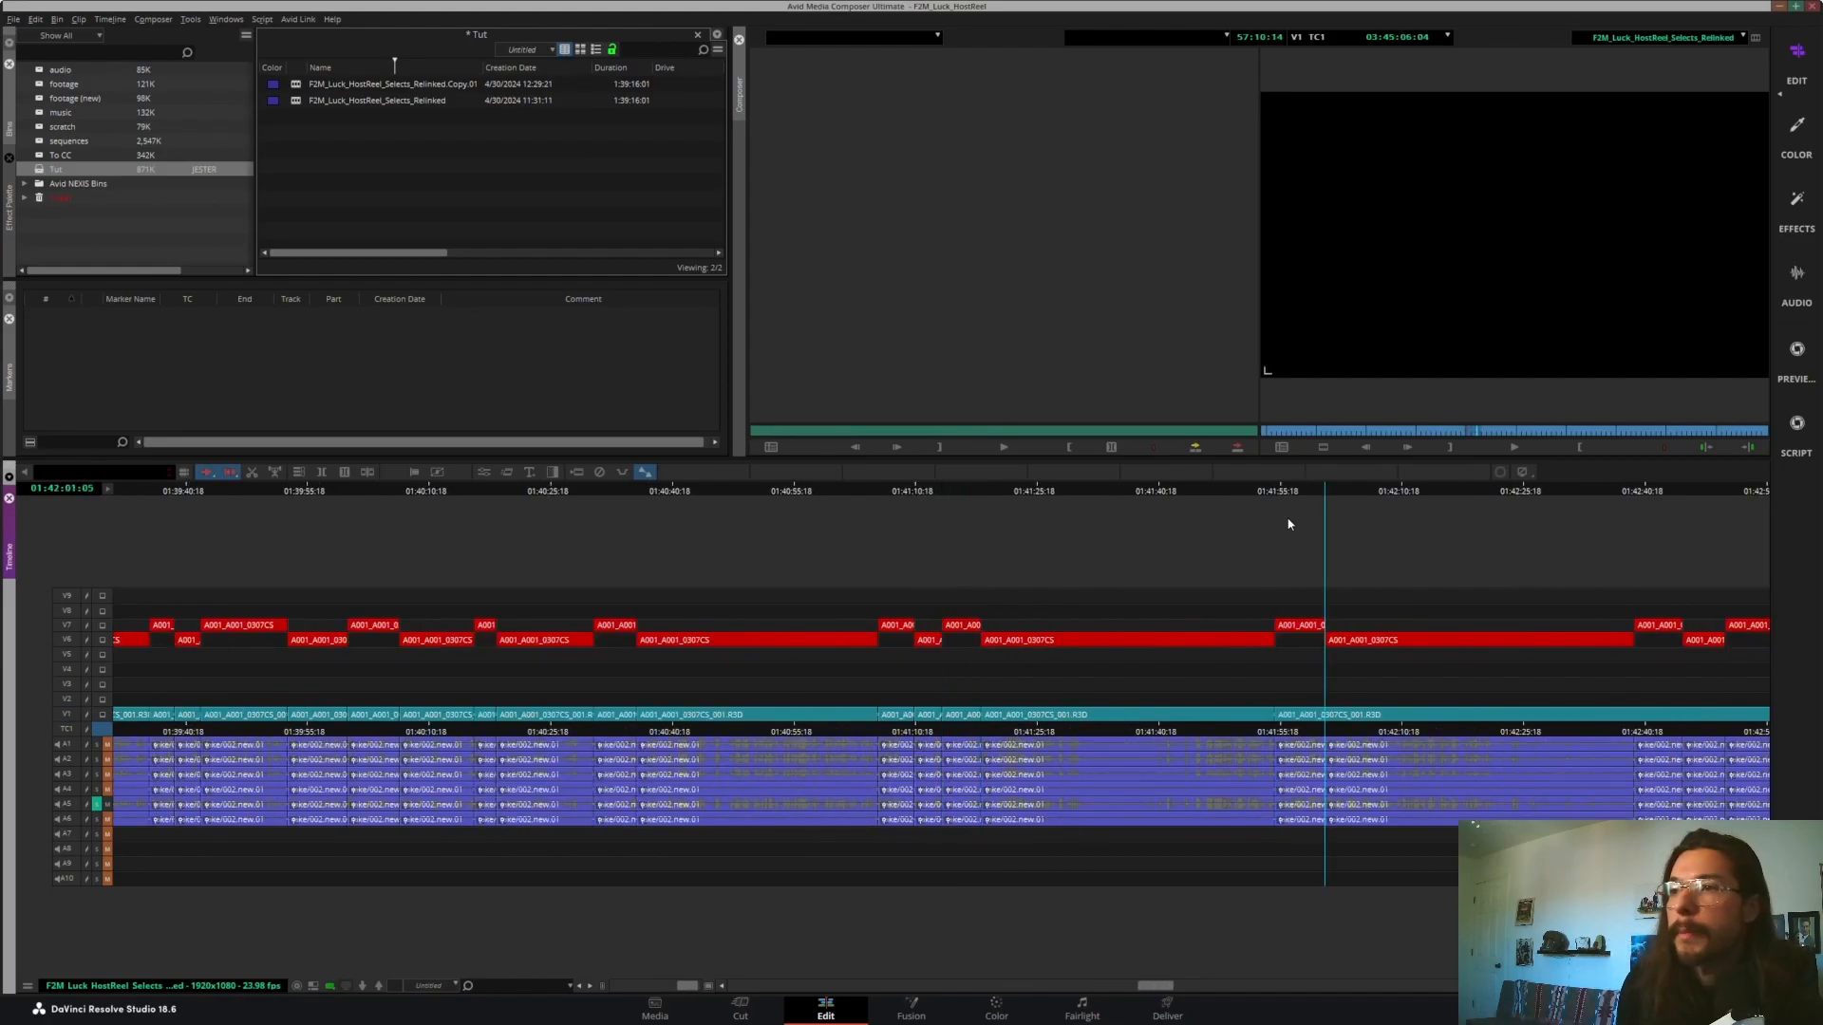
pyautogui.press('Down')
pyautogui.press('Down')
pyautogui.press('Down')
pyautogui.press('Down')
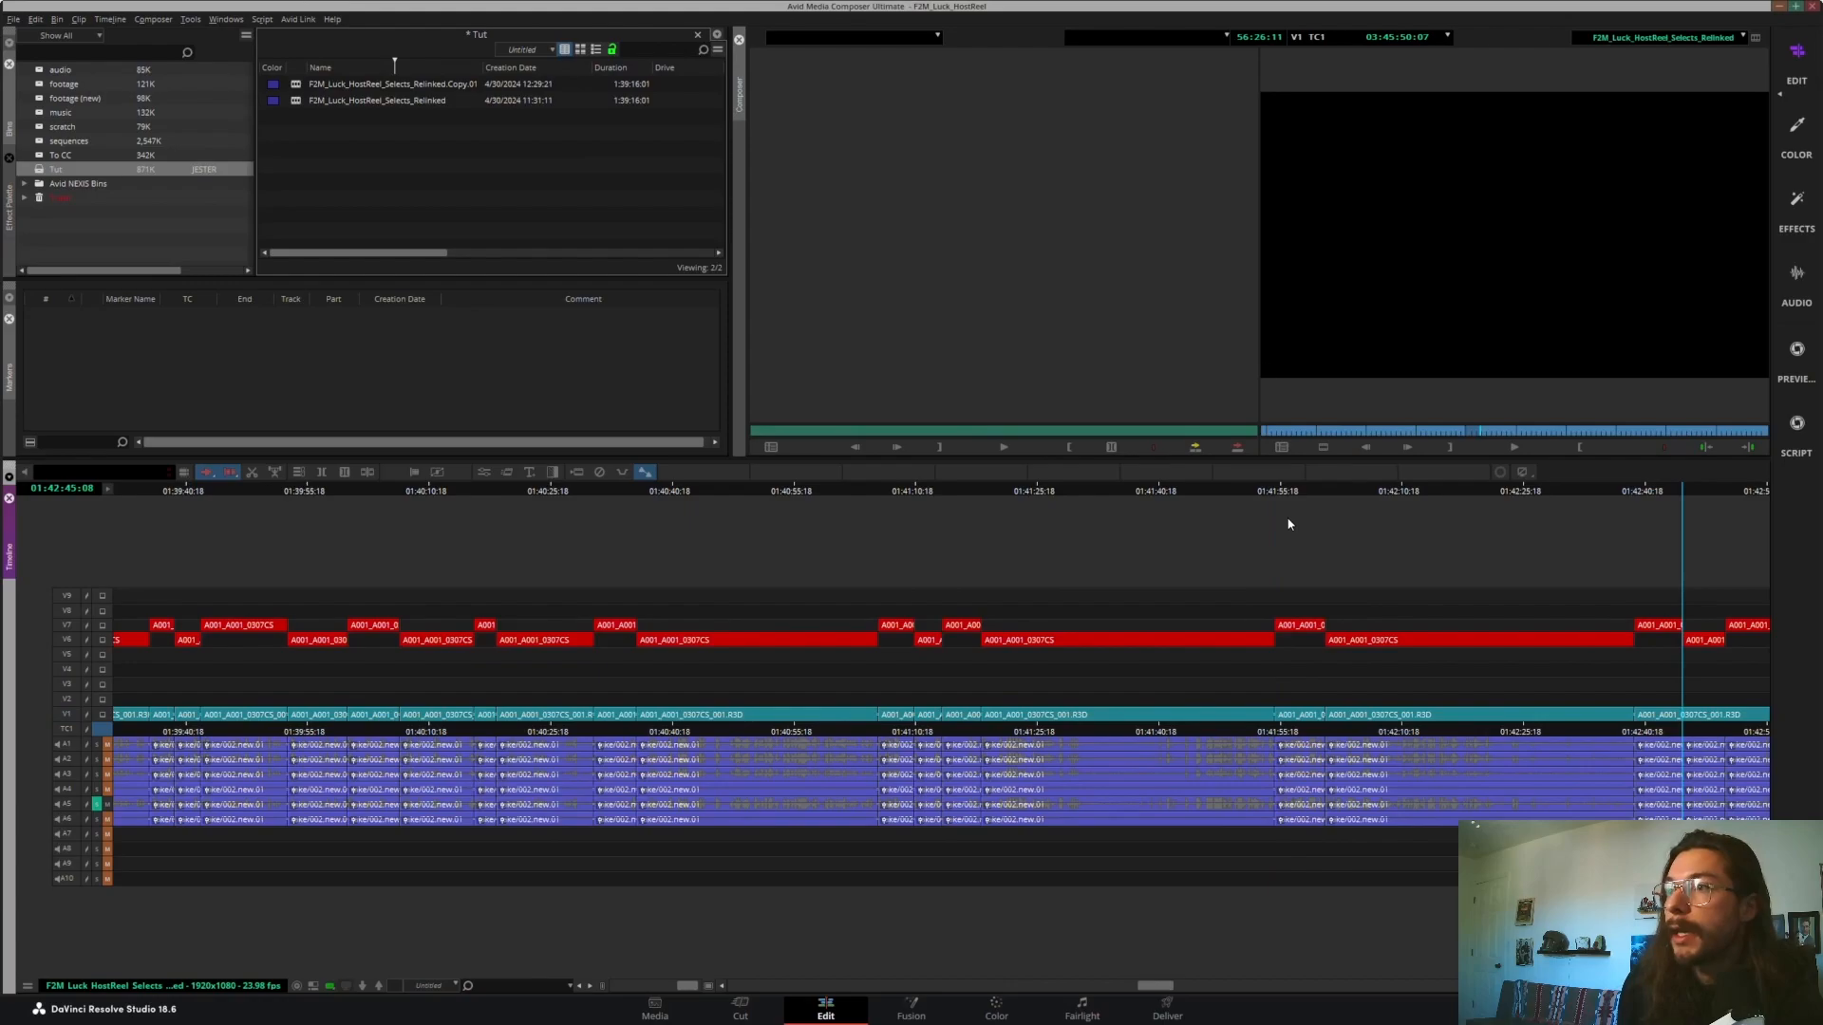
pyautogui.press('Down')
pyautogui.press('Down')
pyautogui.press('Down')
pyautogui.press('Down')
pyautogui.press('Down')
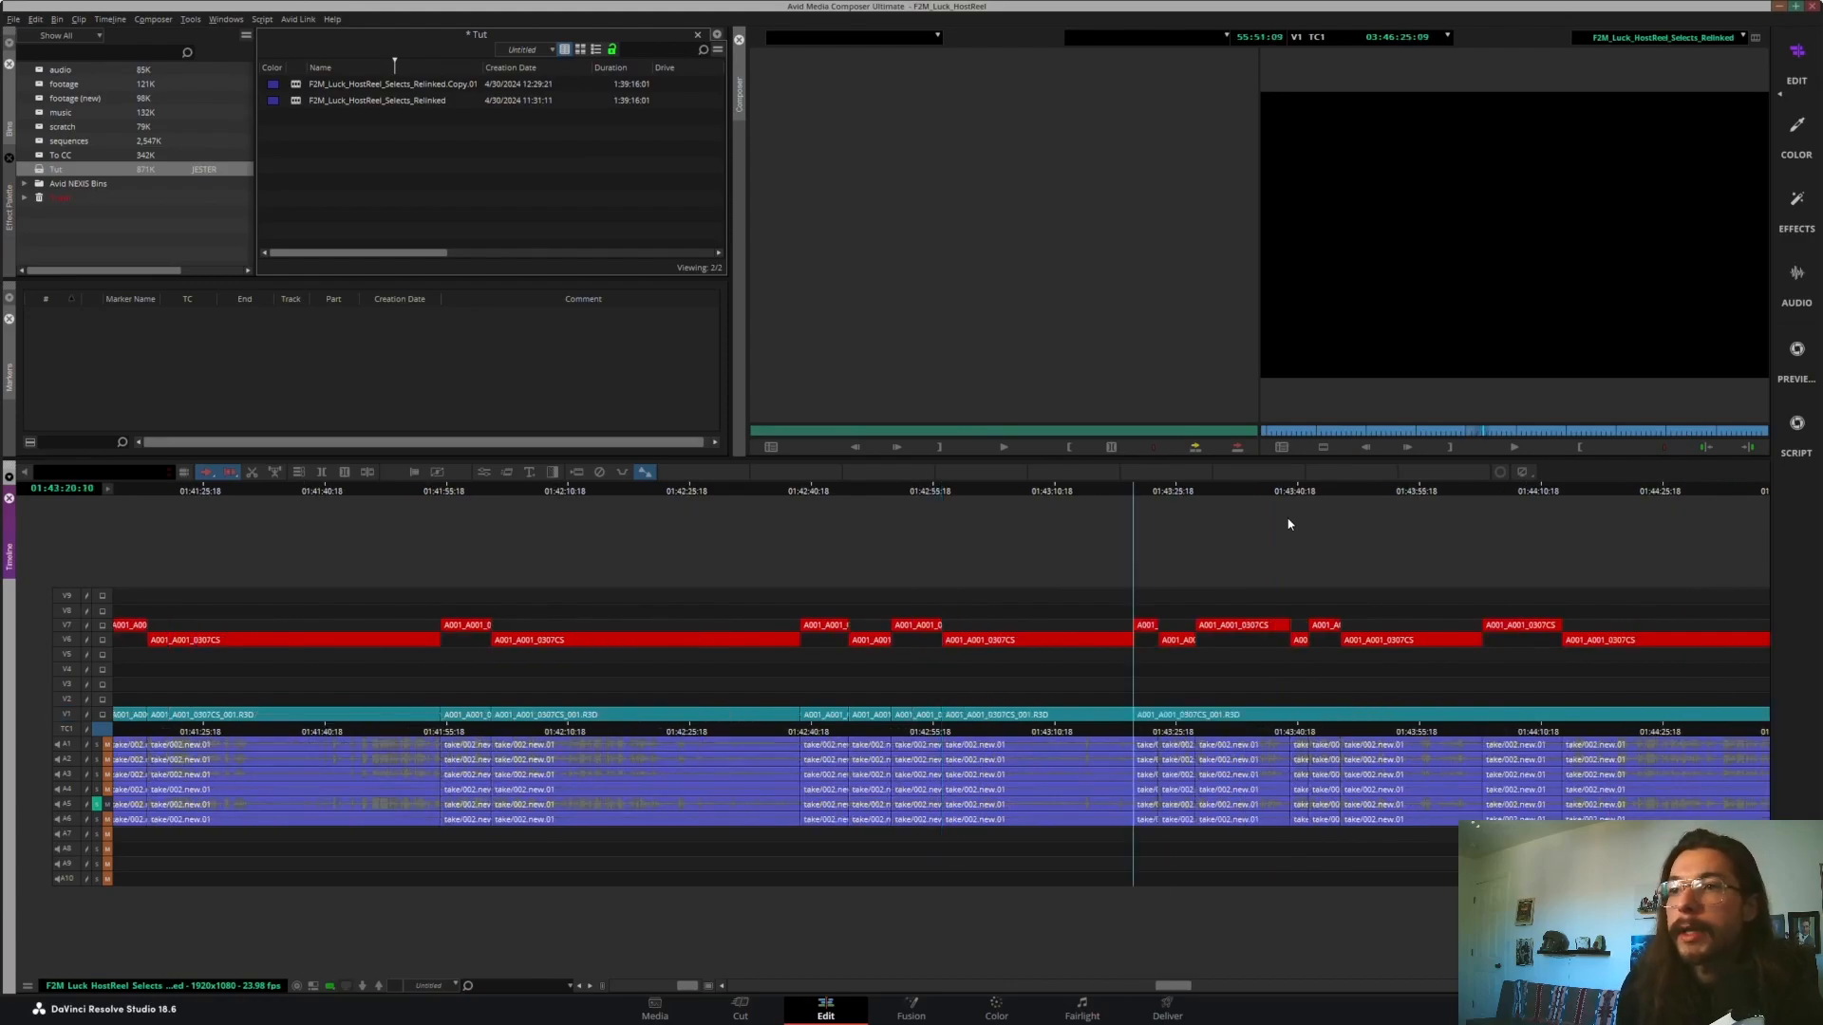
pyautogui.press('Down')
pyautogui.press('Down')
pyautogui.press('Down')
pyautogui.press('Down')
pyautogui.press('Down')
pyautogui.press('Down')
pyautogui.press('Down')
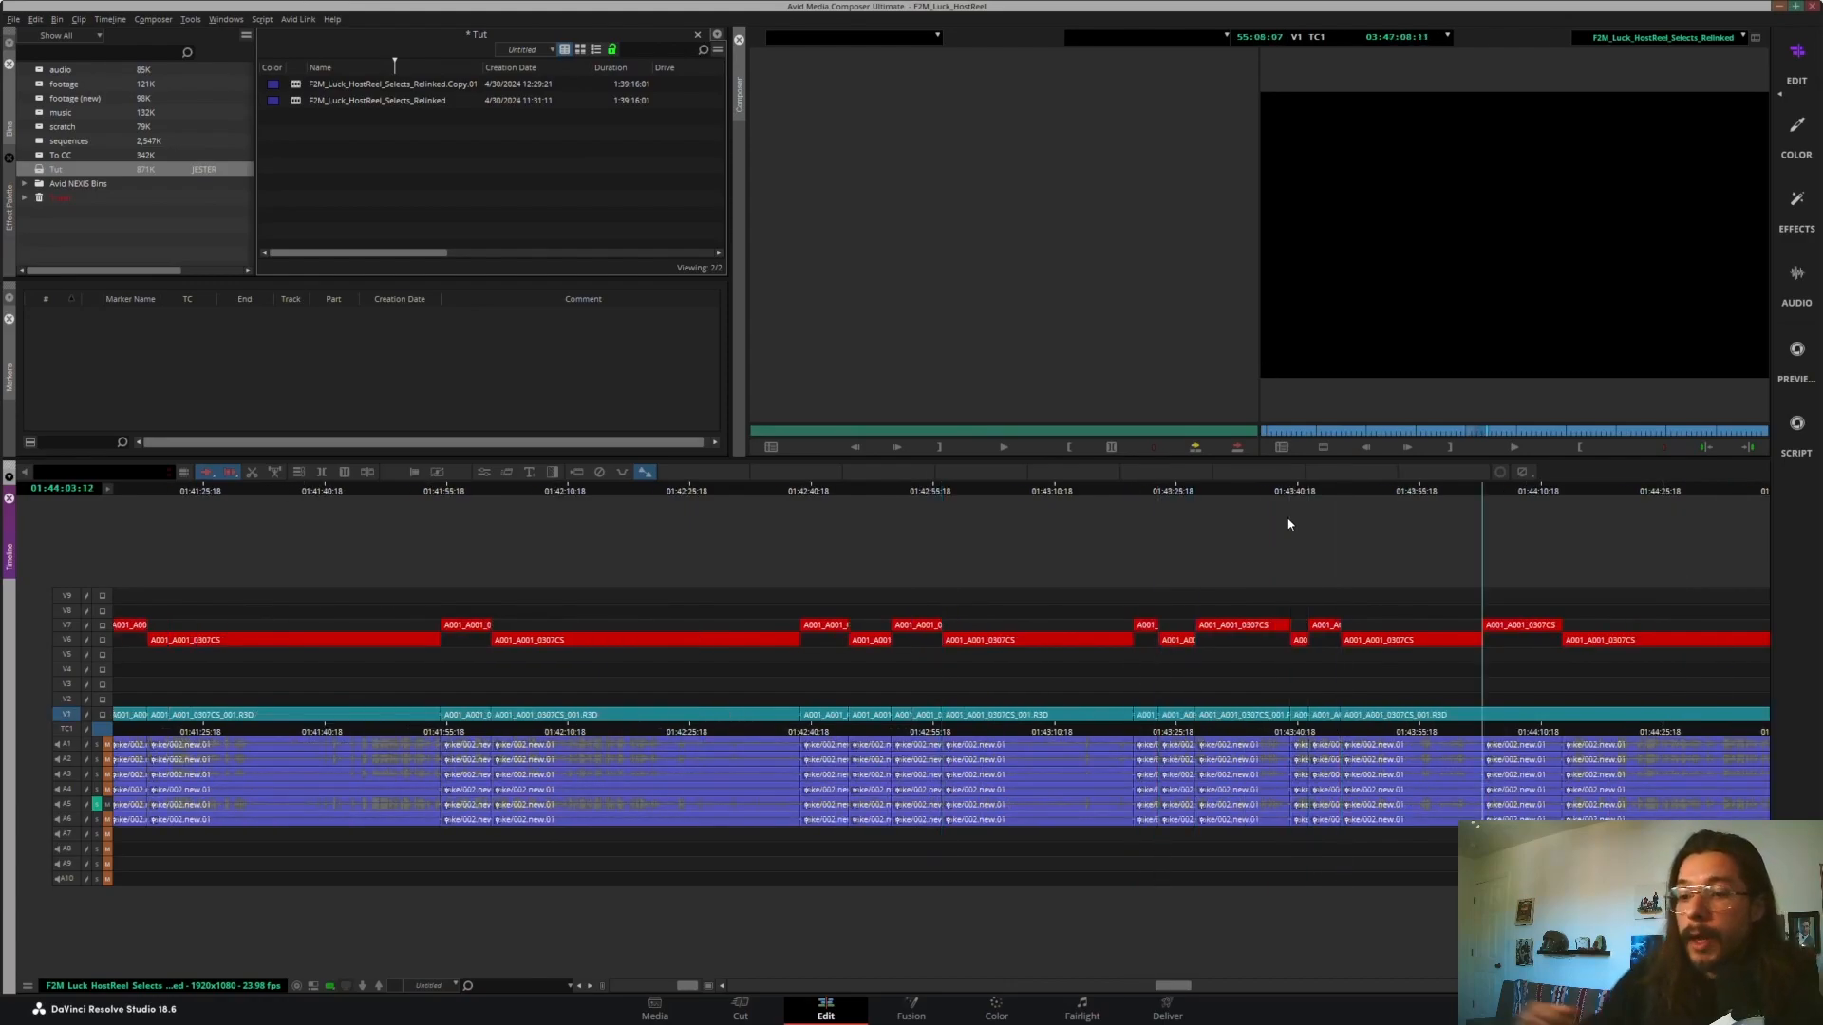
pyautogui.press('Down')
pyautogui.press('Down')
pyautogui.press('Down')
pyautogui.press('Down')
pyautogui.press('Down')
pyautogui.press('Down')
pyautogui.press('Down')
pyautogui.press('Down')
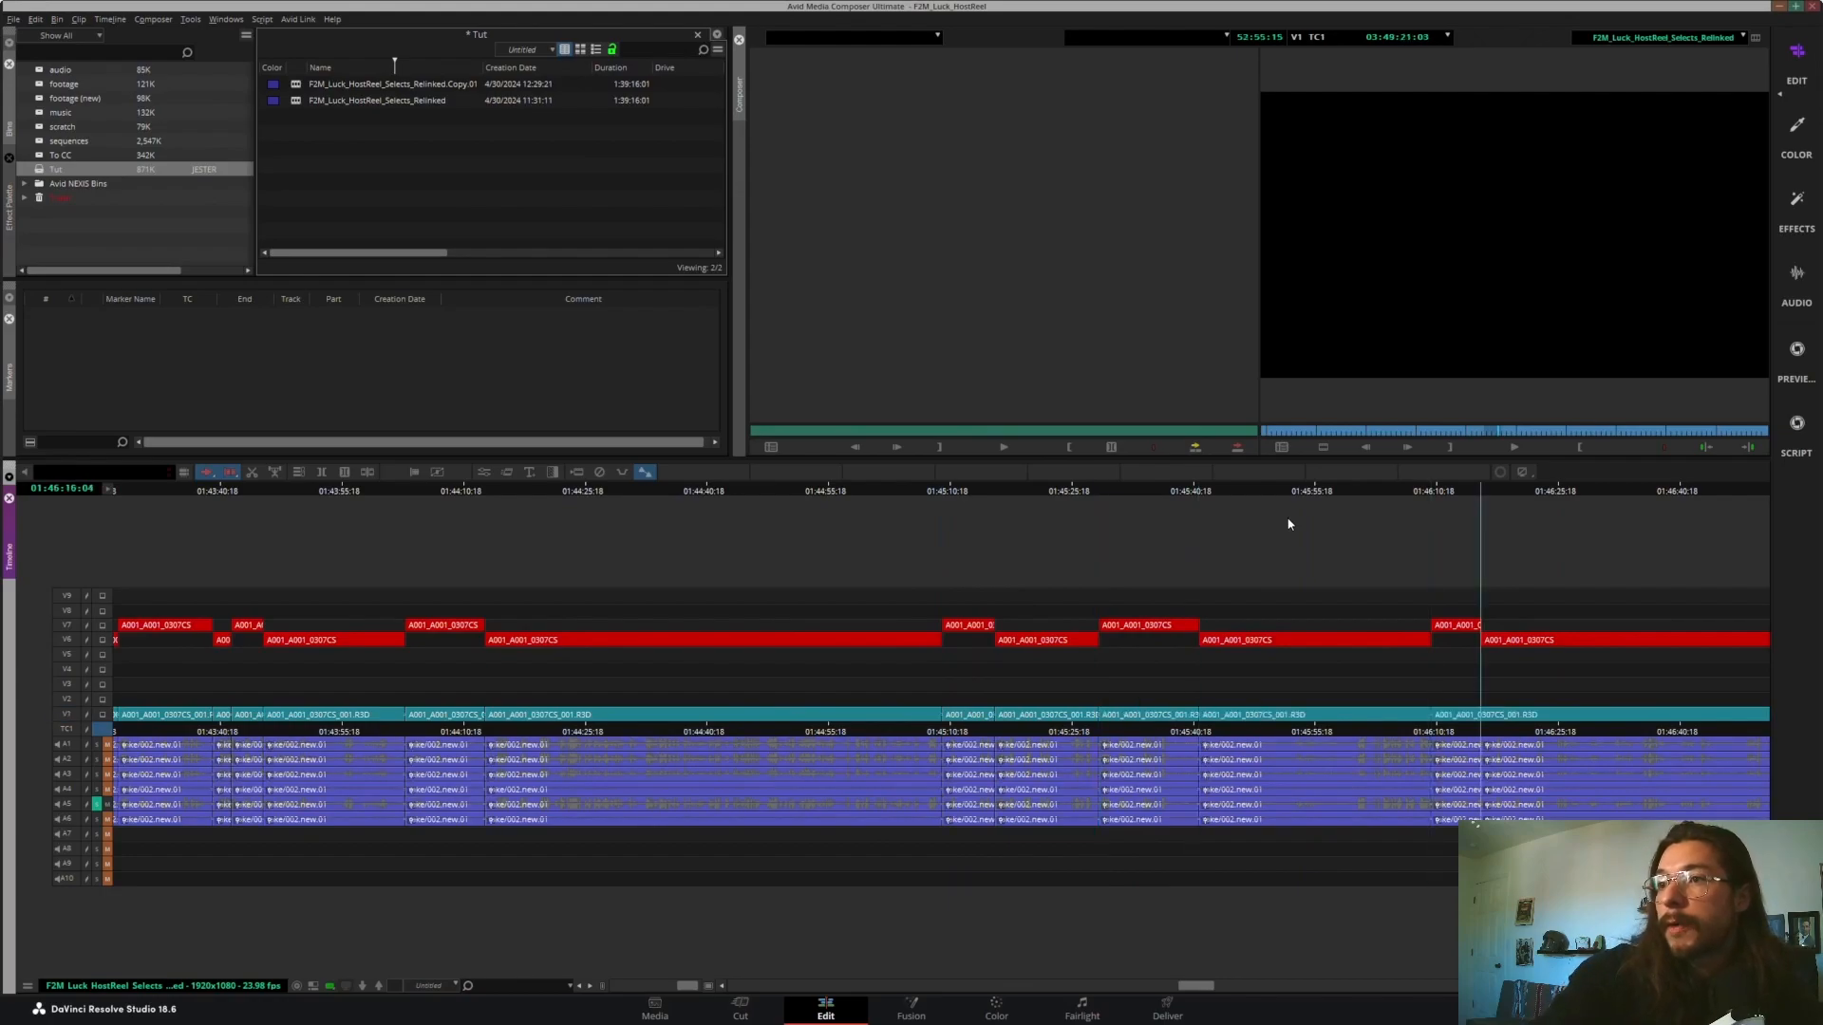
pyautogui.press('Down')
pyautogui.press('Down')
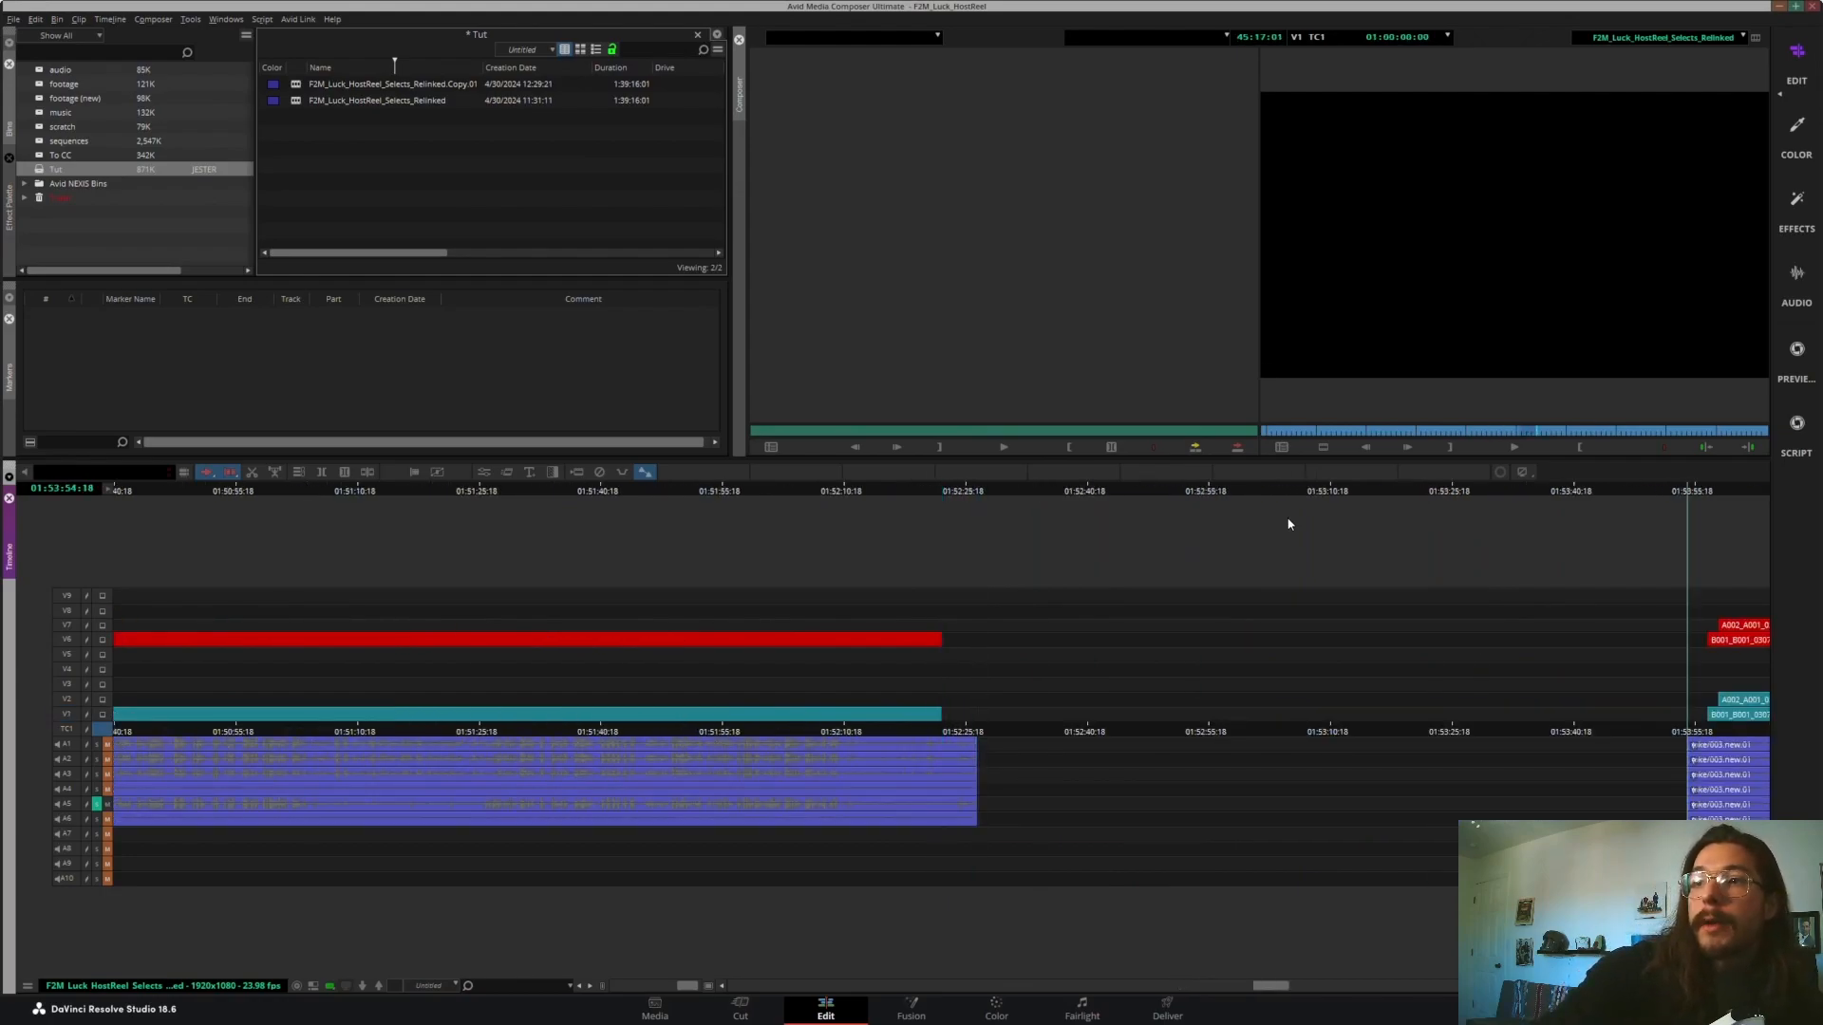
pyautogui.press('Up')
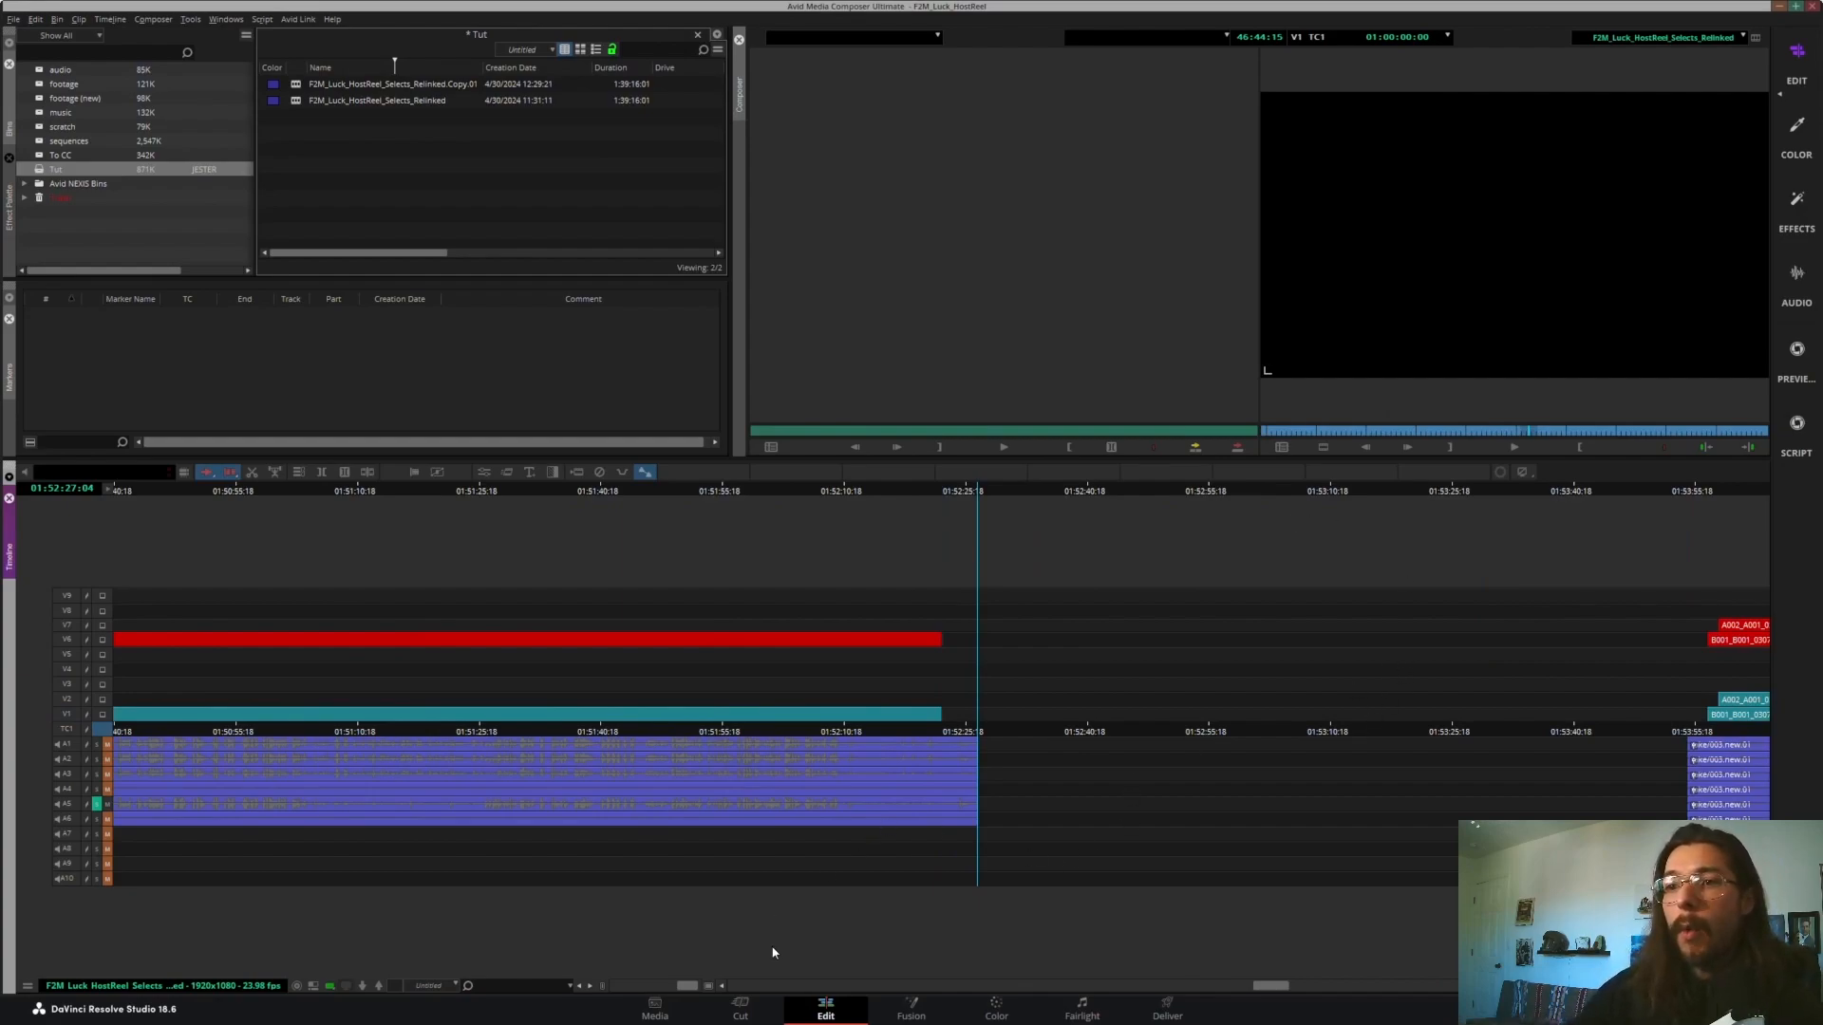
# - In the A002/B001 section, clear the V1–V4 clips from 02:01:05:20 onward and extend the V1 and V2 clips to the section's end
pyautogui.moveTo(1261, 988); pyautogui.dragTo(1282, 987)
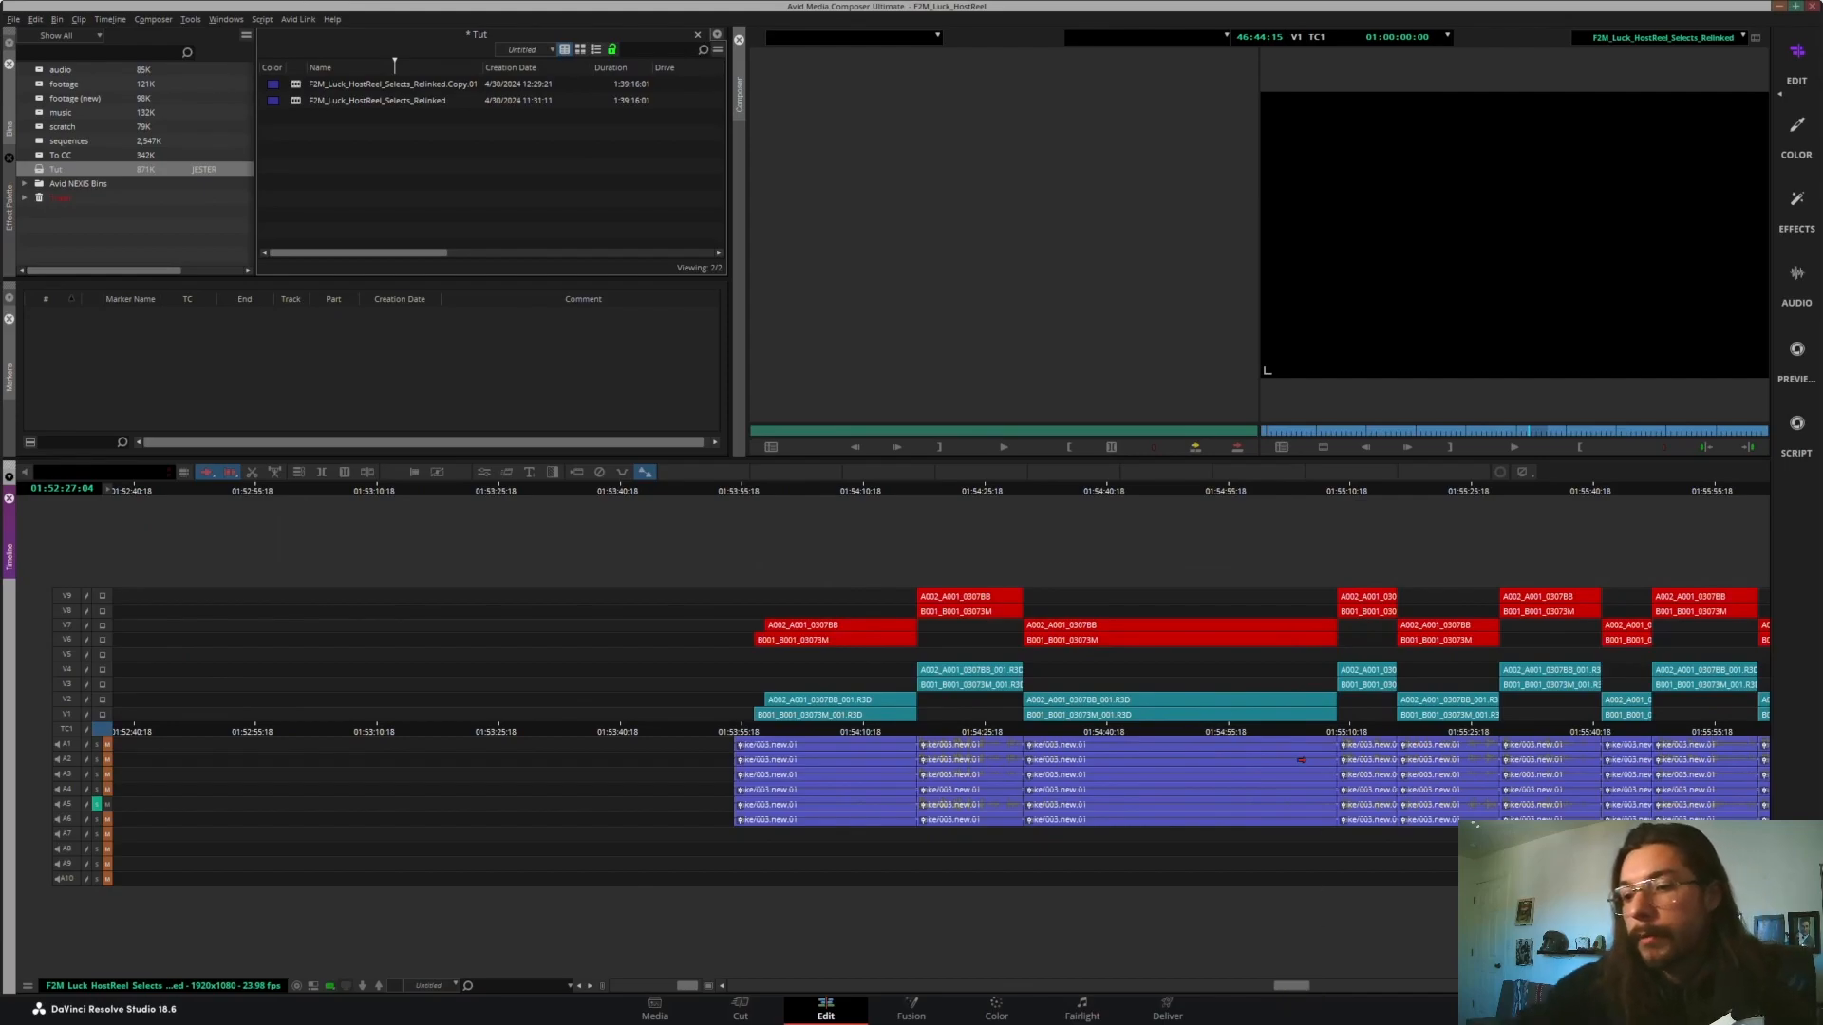
pyautogui.hotkey('ctrl', '-')
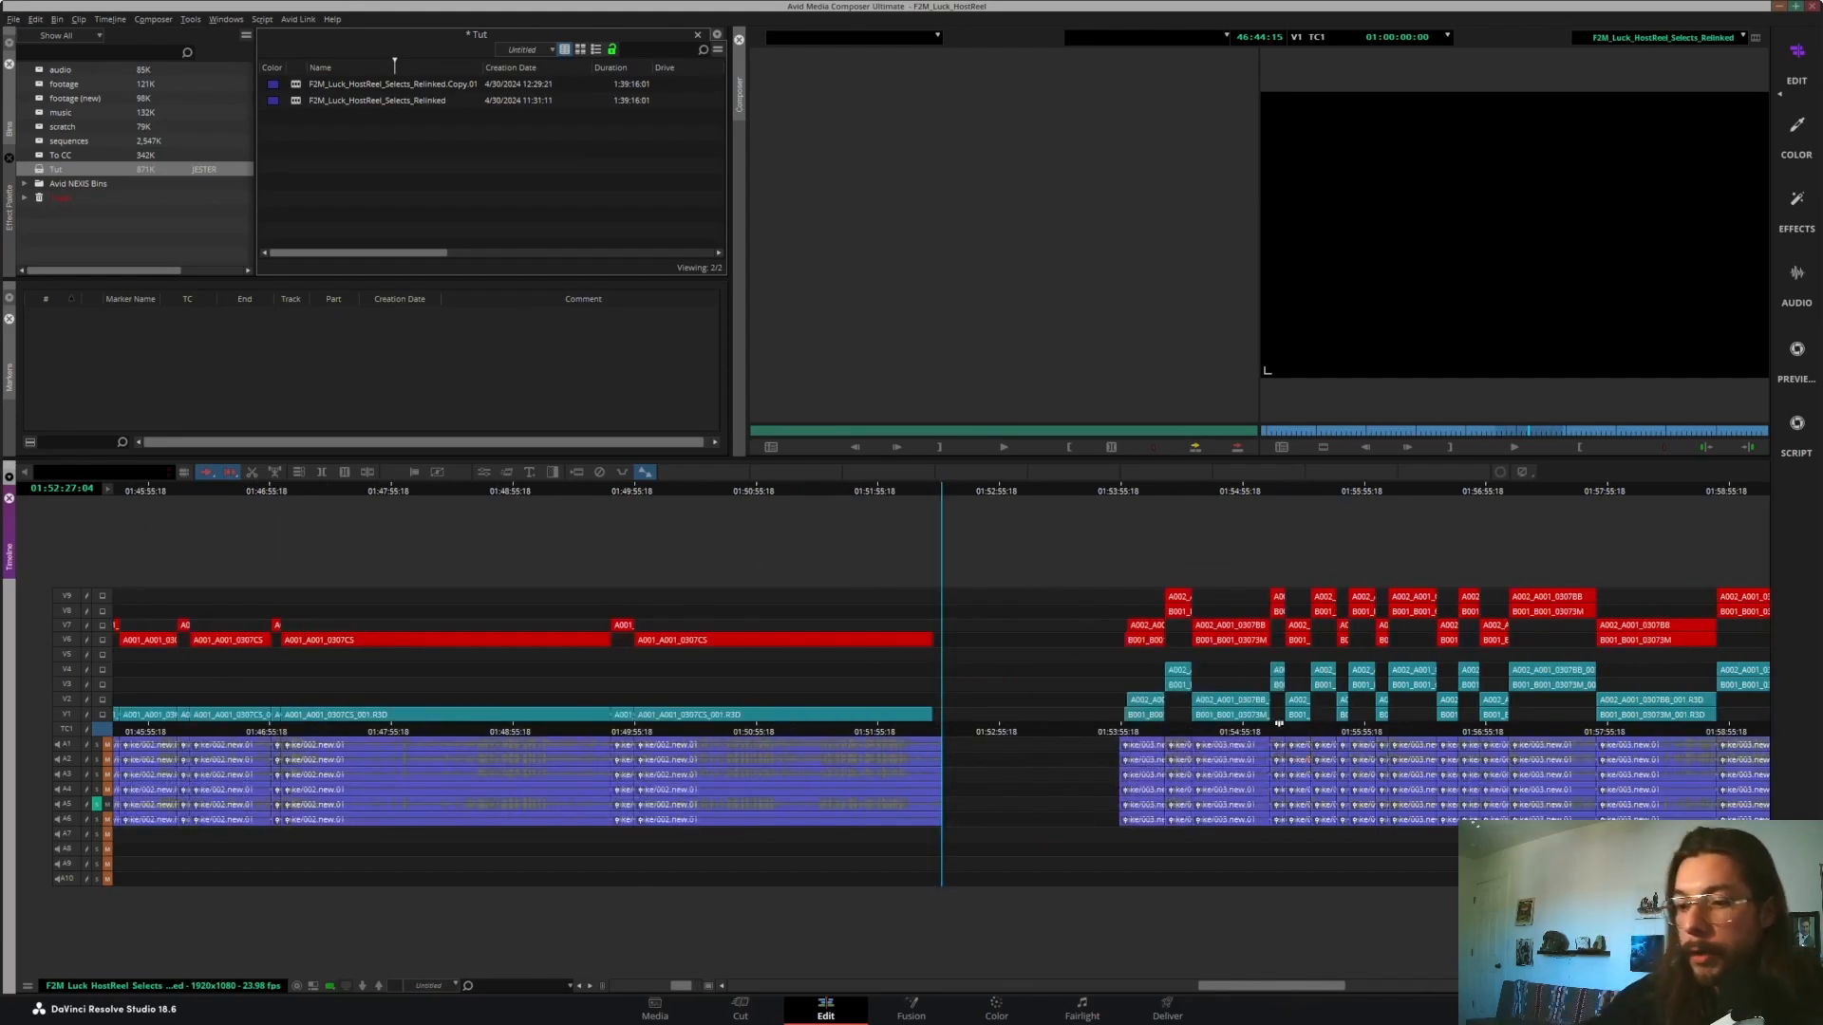
pyautogui.hotkey('shift', 'z')
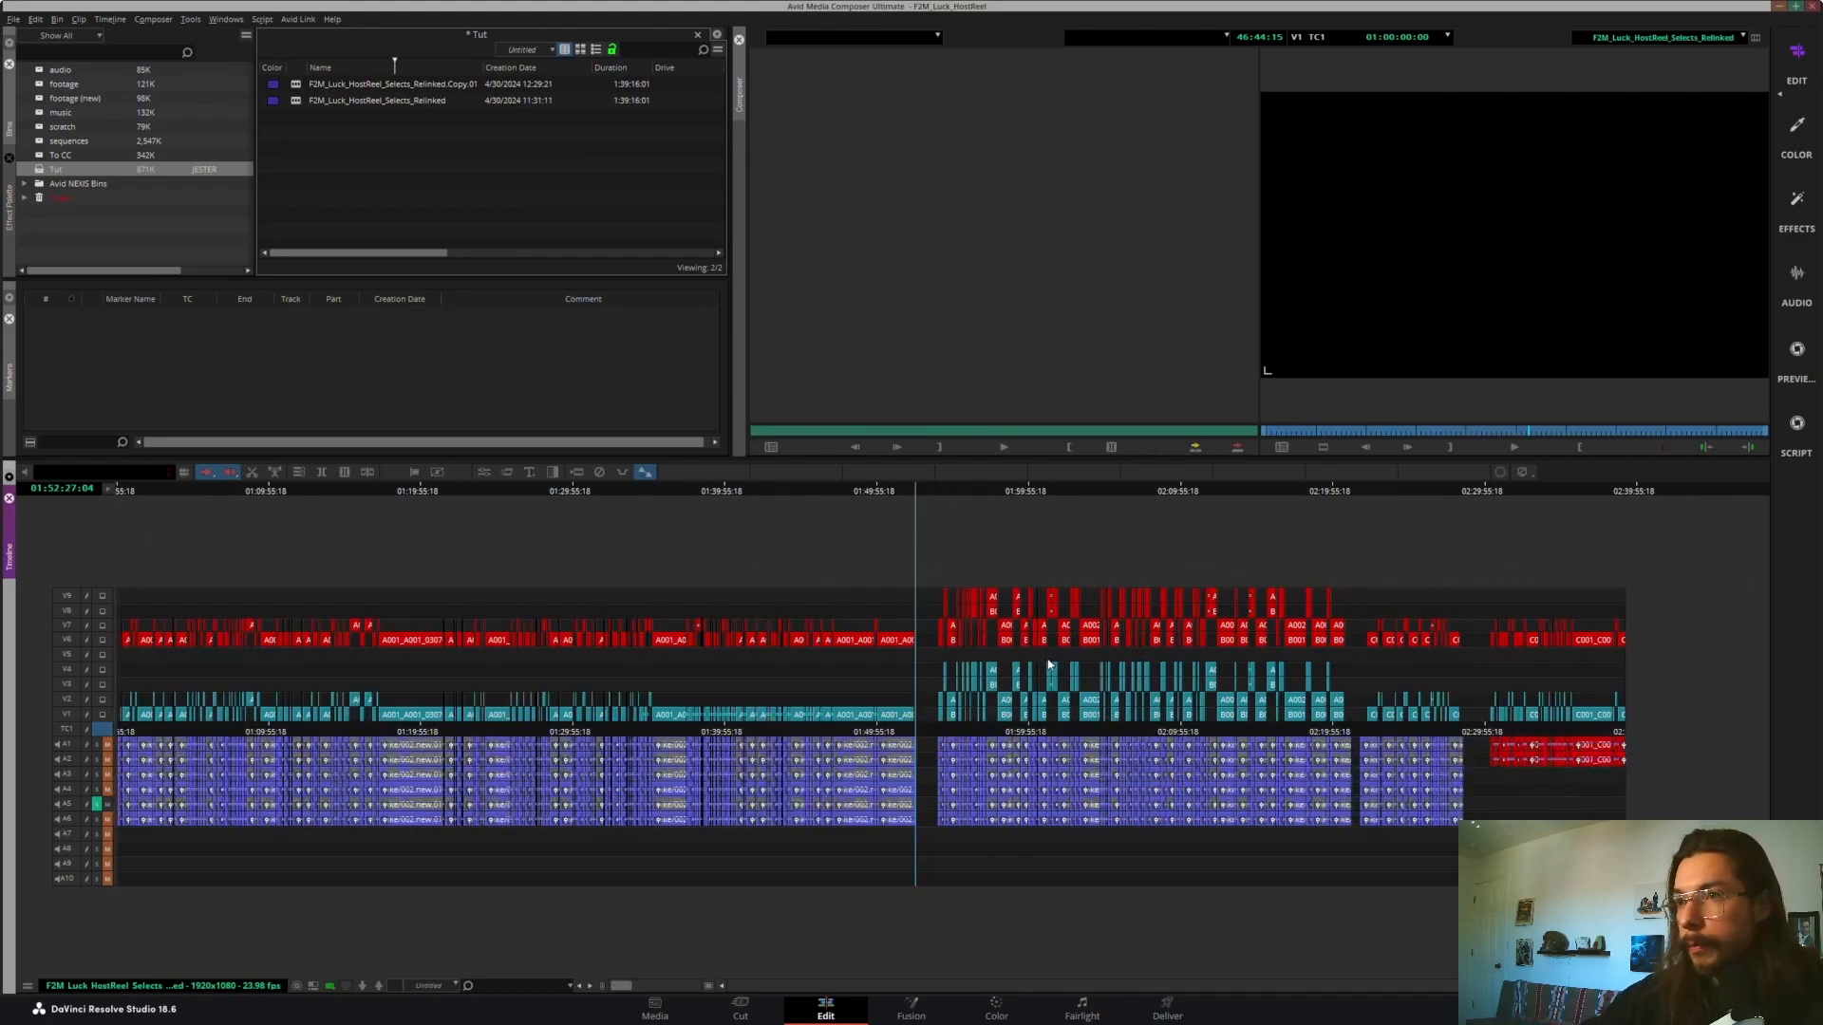
pyautogui.moveTo(1048, 657); pyautogui.dragTo(1353, 736)
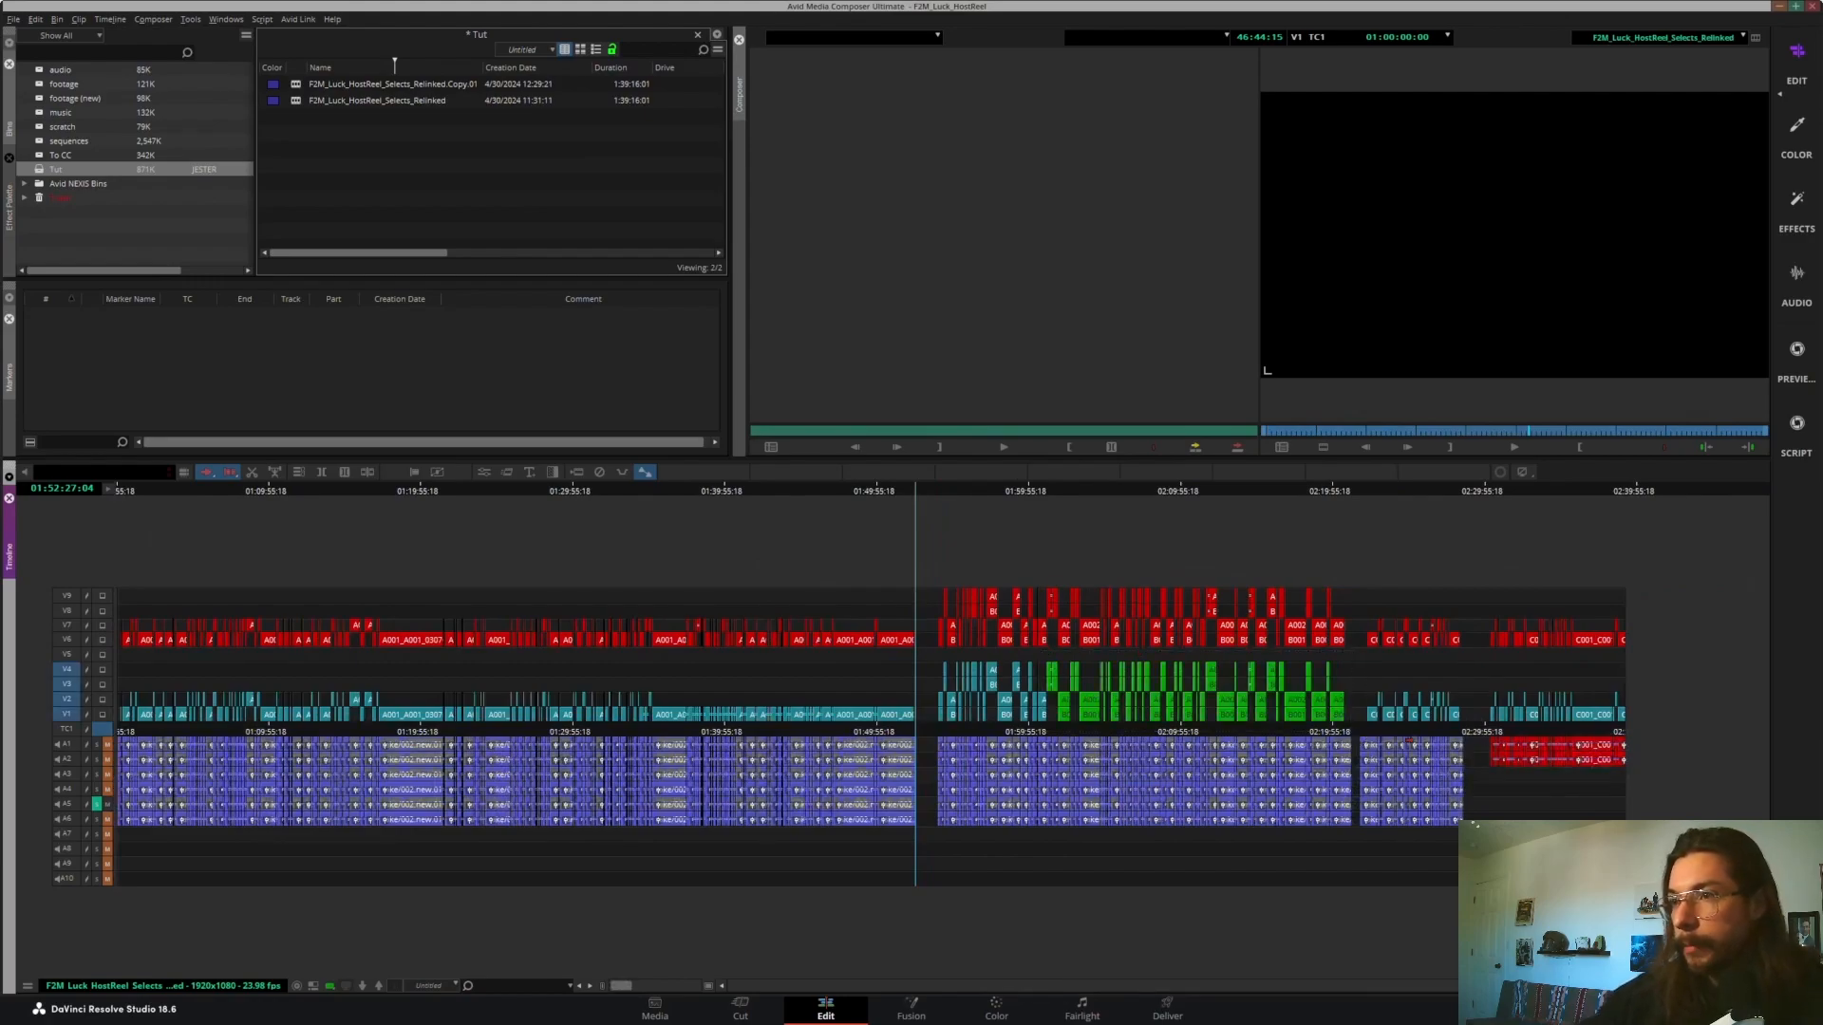
pyautogui.click(1042, 491)
pyautogui.scroll(5, 1033, 491)
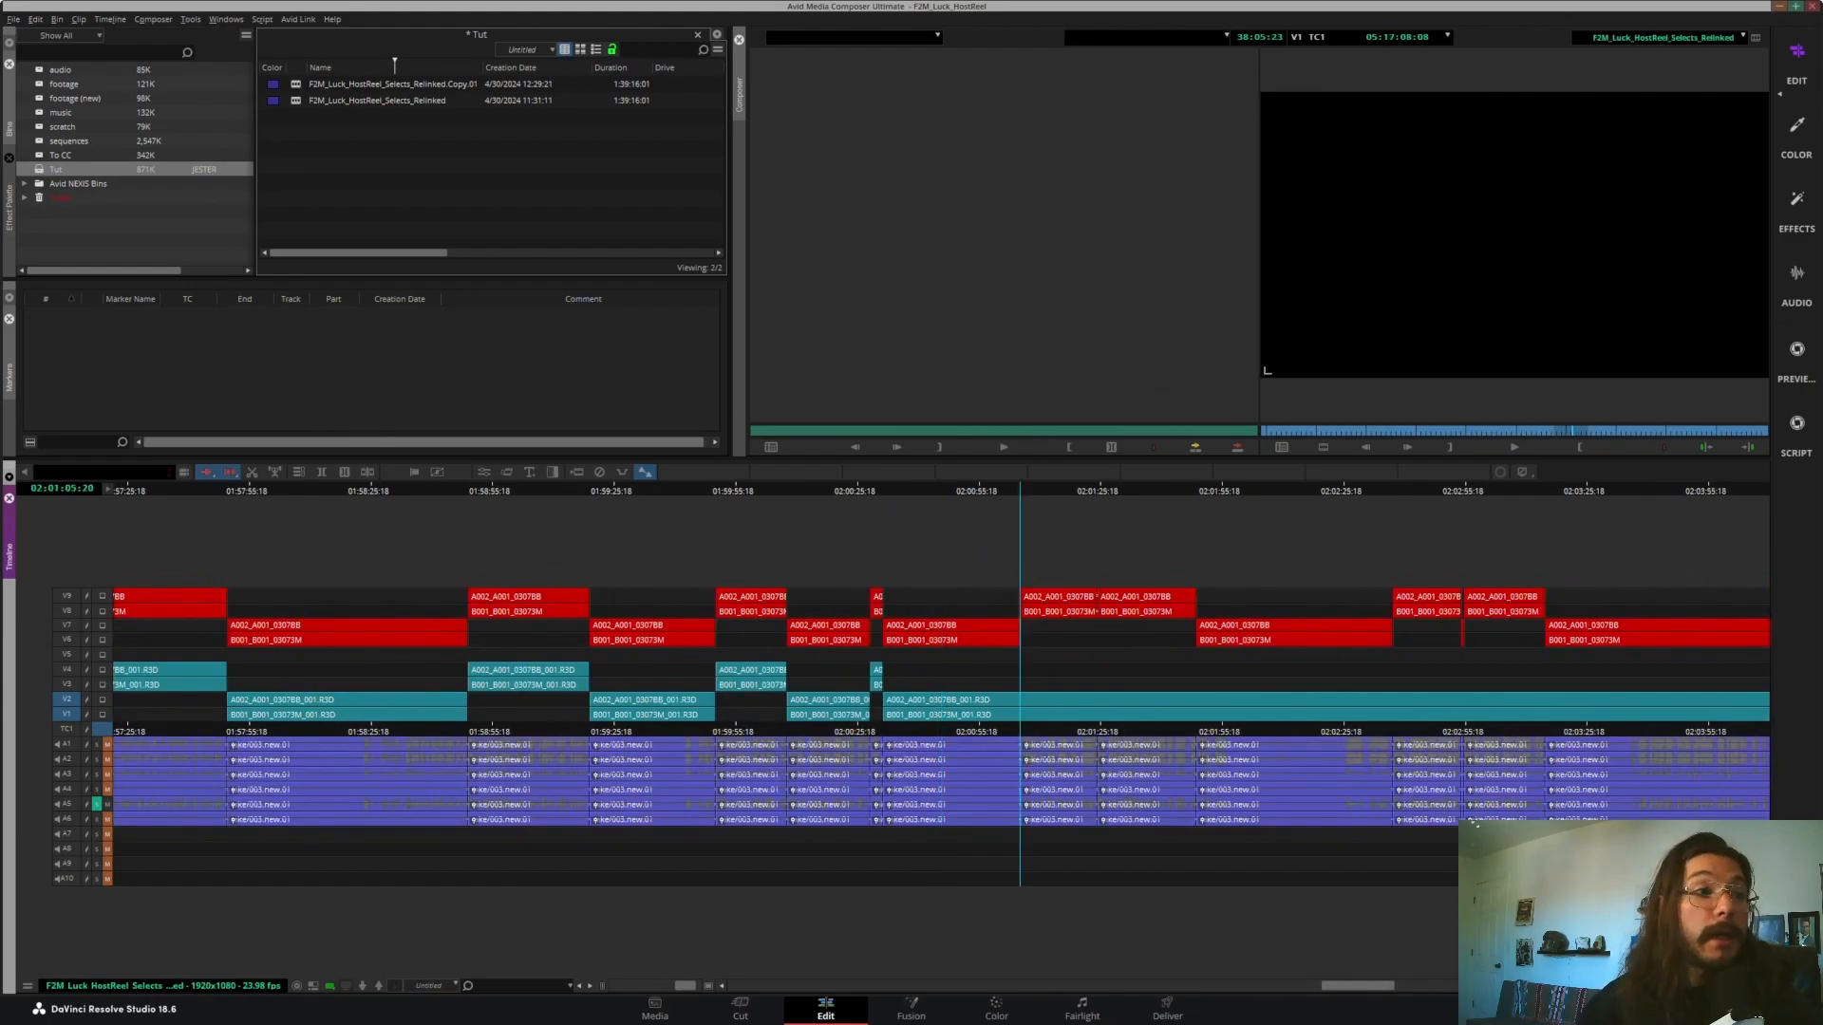
# - Redefine the 1'1 ExpressKey's keystroke sequence in Wacom Tablet Properties as 12'12 followed by Down, and save it
pyautogui.click(557, 590)
pyautogui.click(582, 600)
pyautogui.click(582, 600)
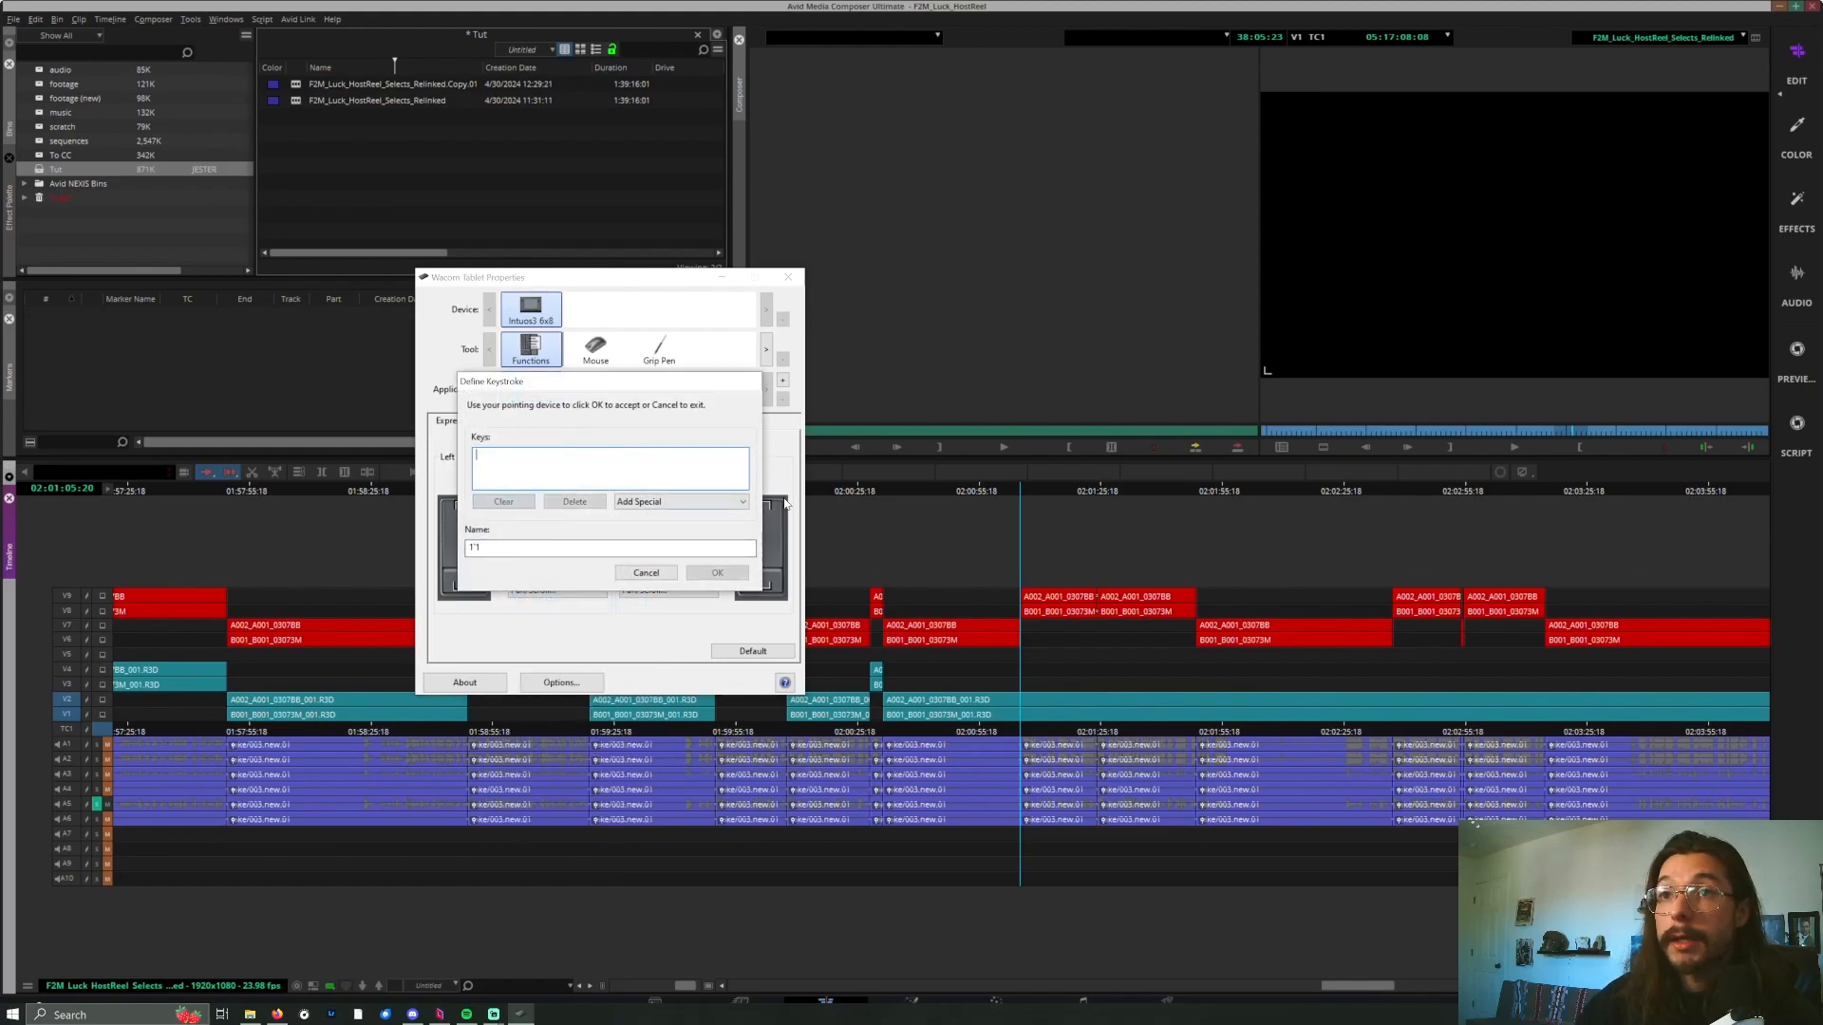
pyautogui.write("12'")
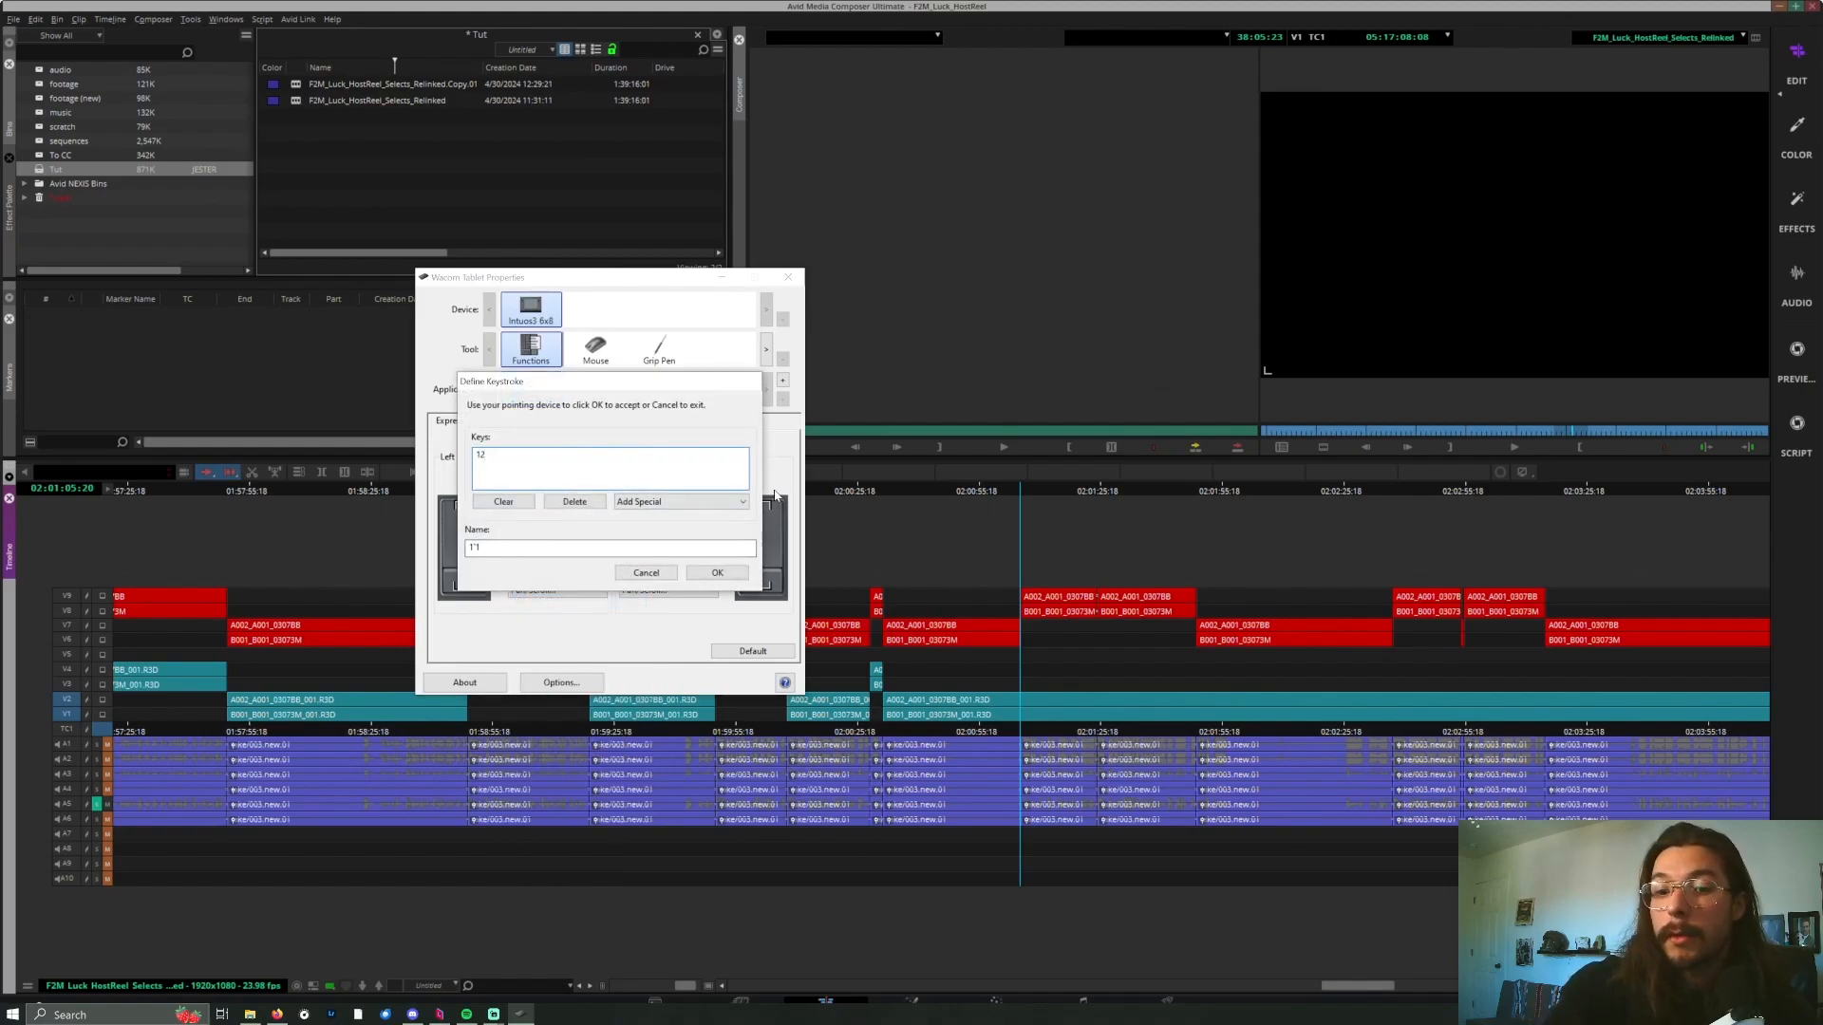
pyautogui.write('12')
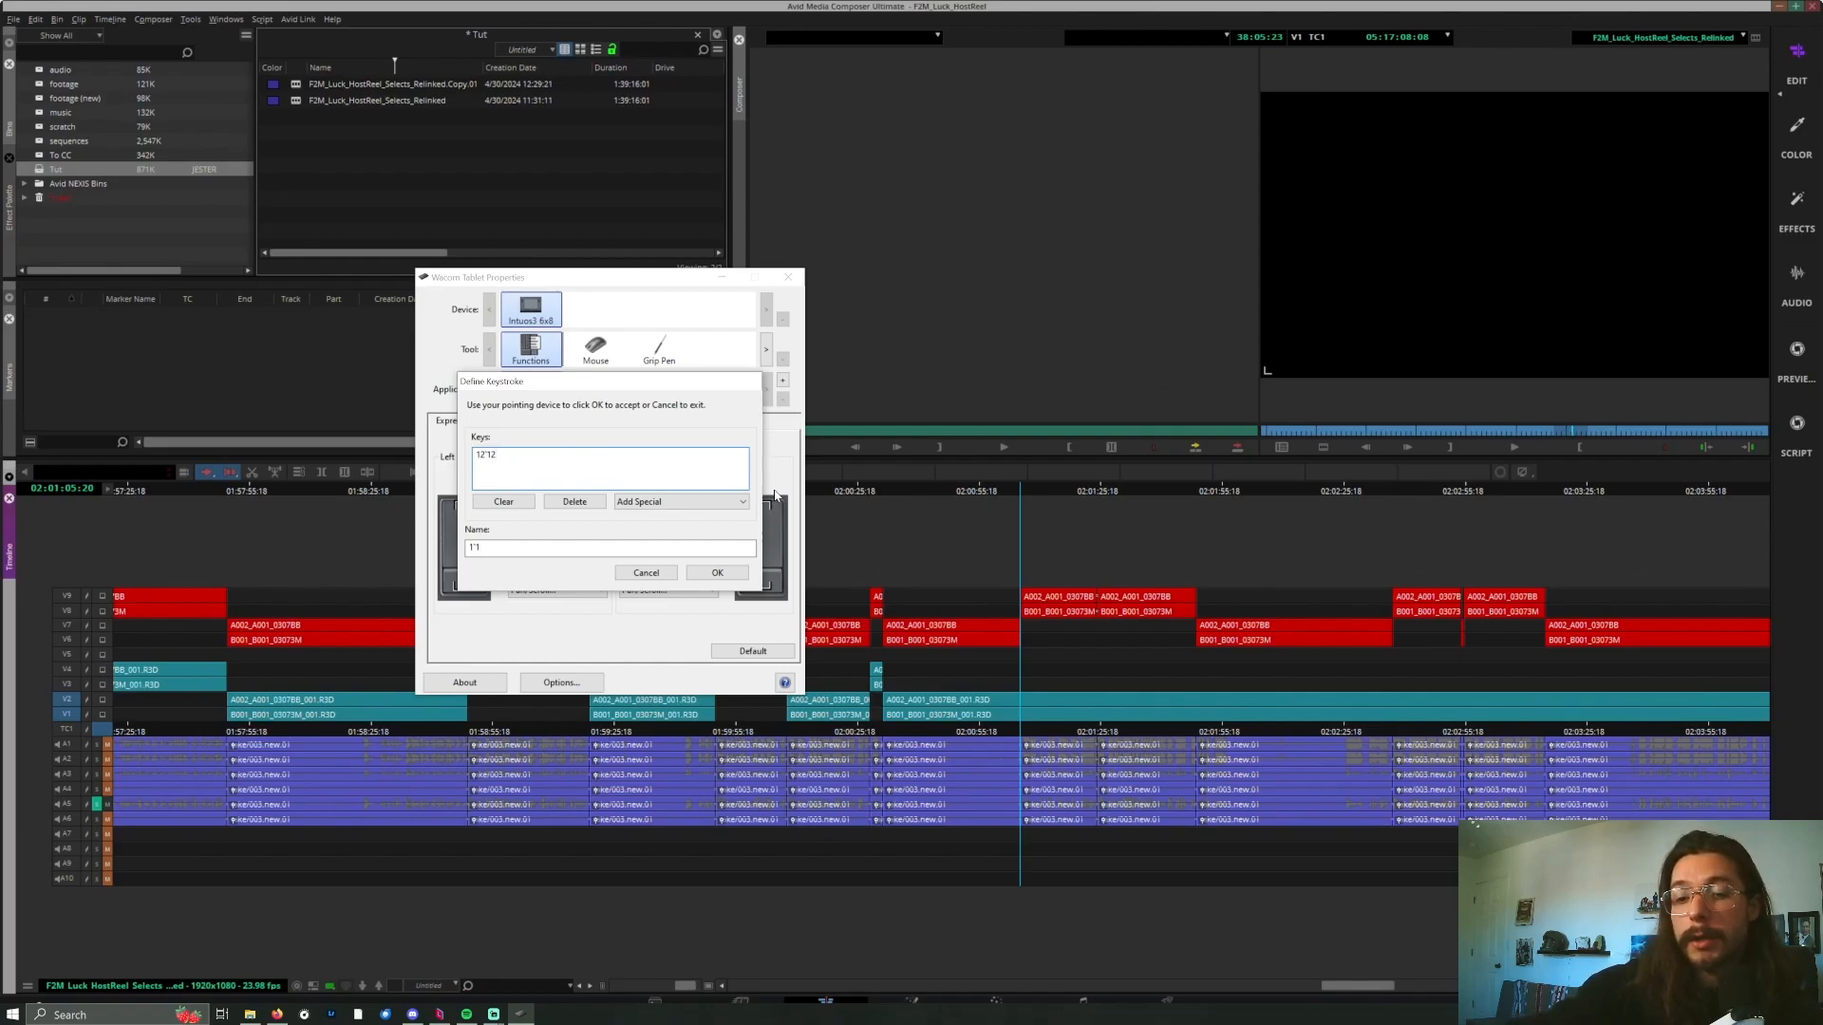
pyautogui.press('Down')
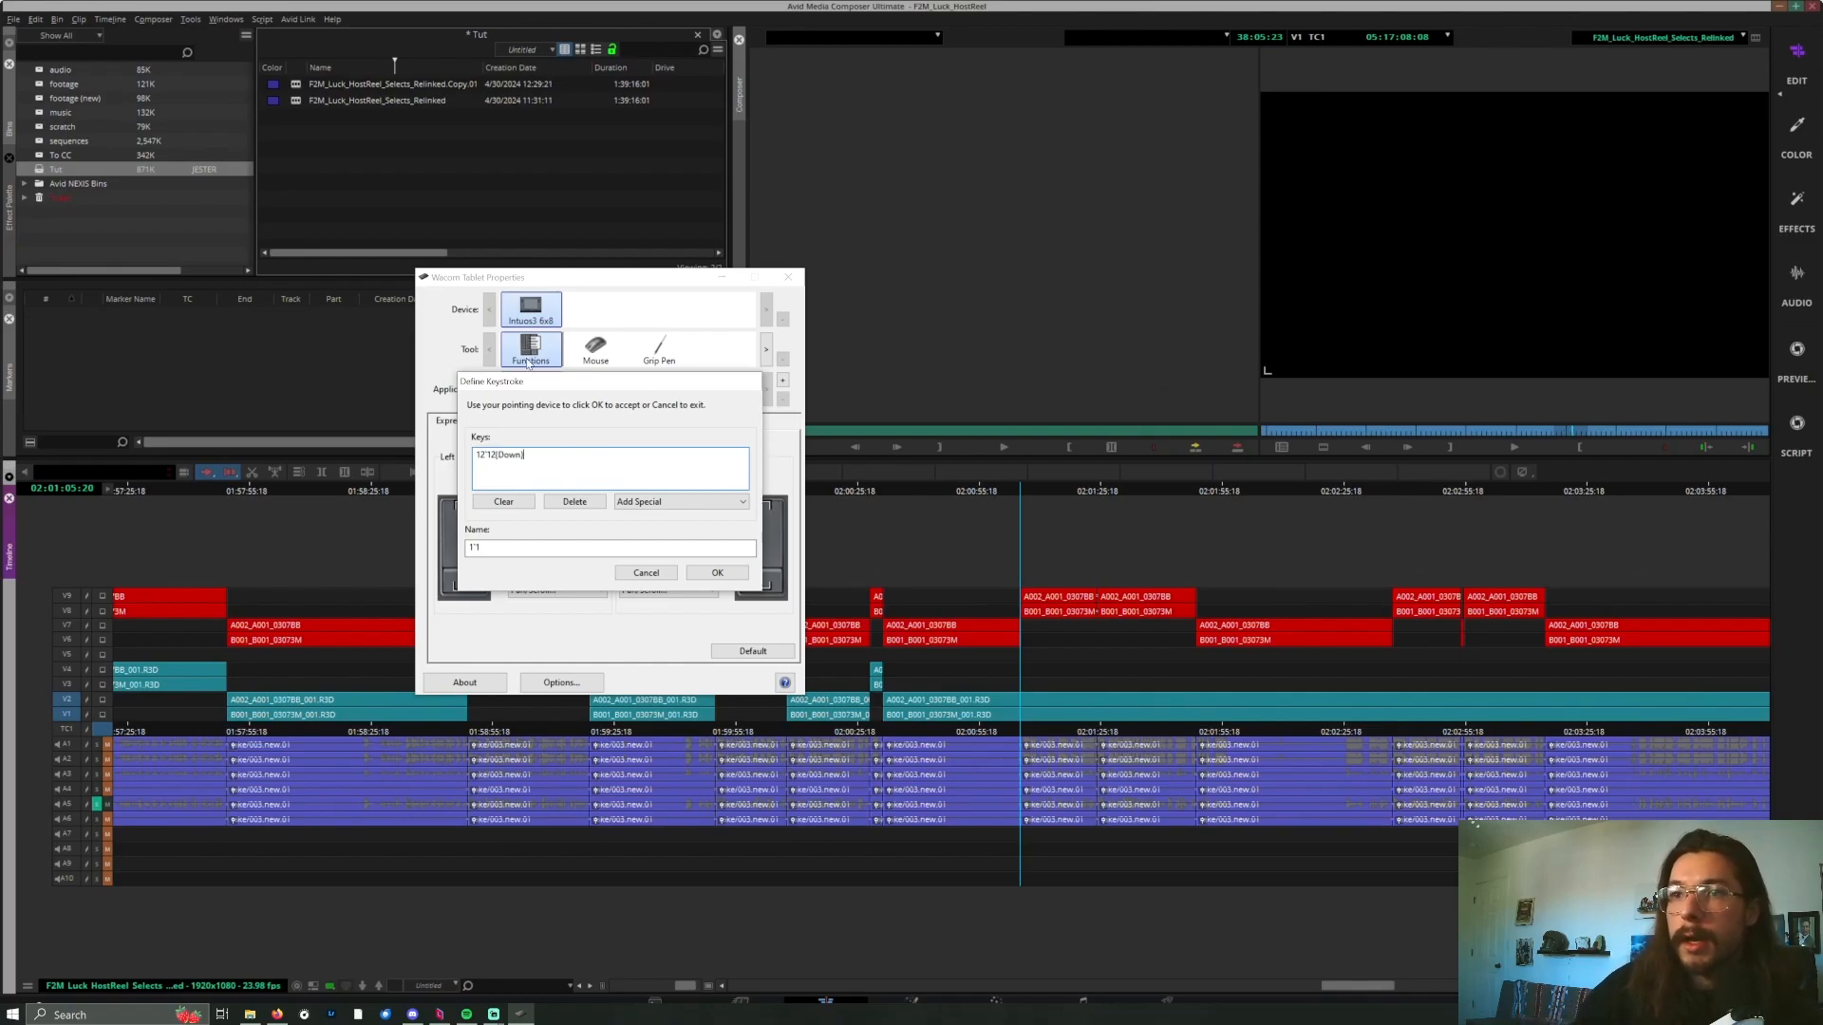
pyautogui.click(717, 573)
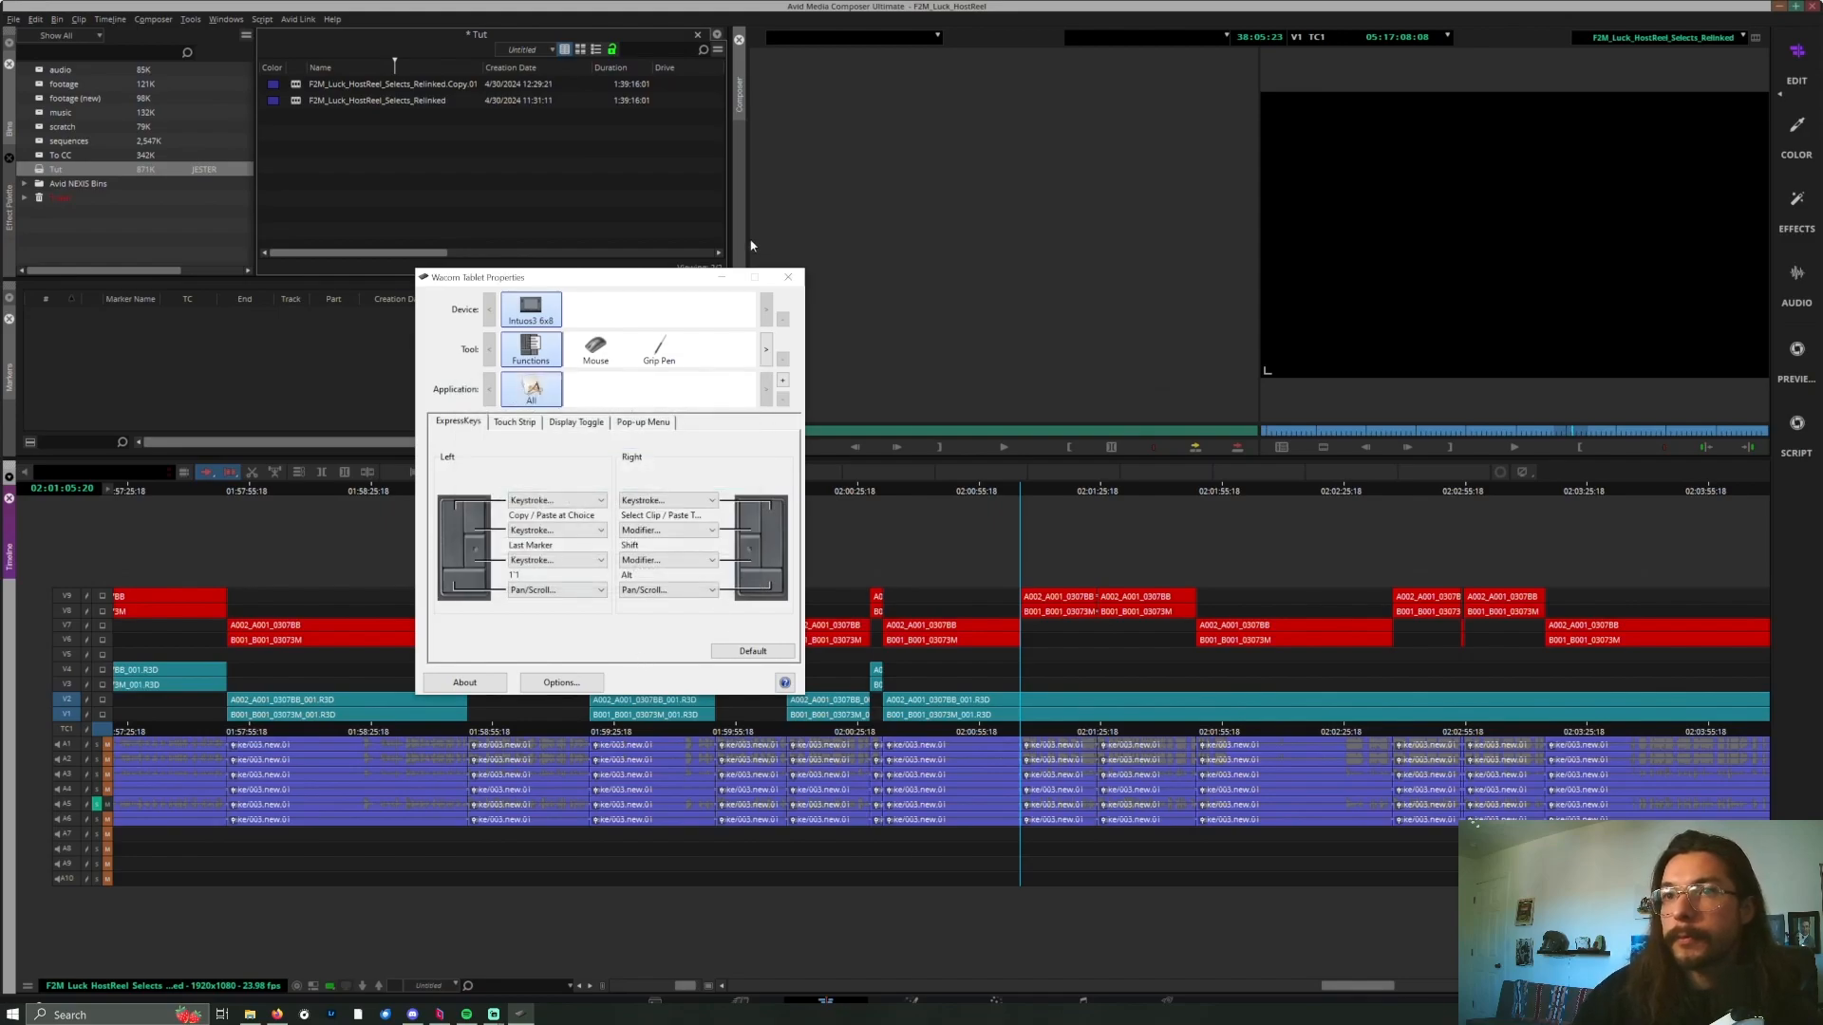
# - Switch back to Media Composer and place the playhead at the red reference edit at 02:01:05:20
pyautogui.click(1212, 582)
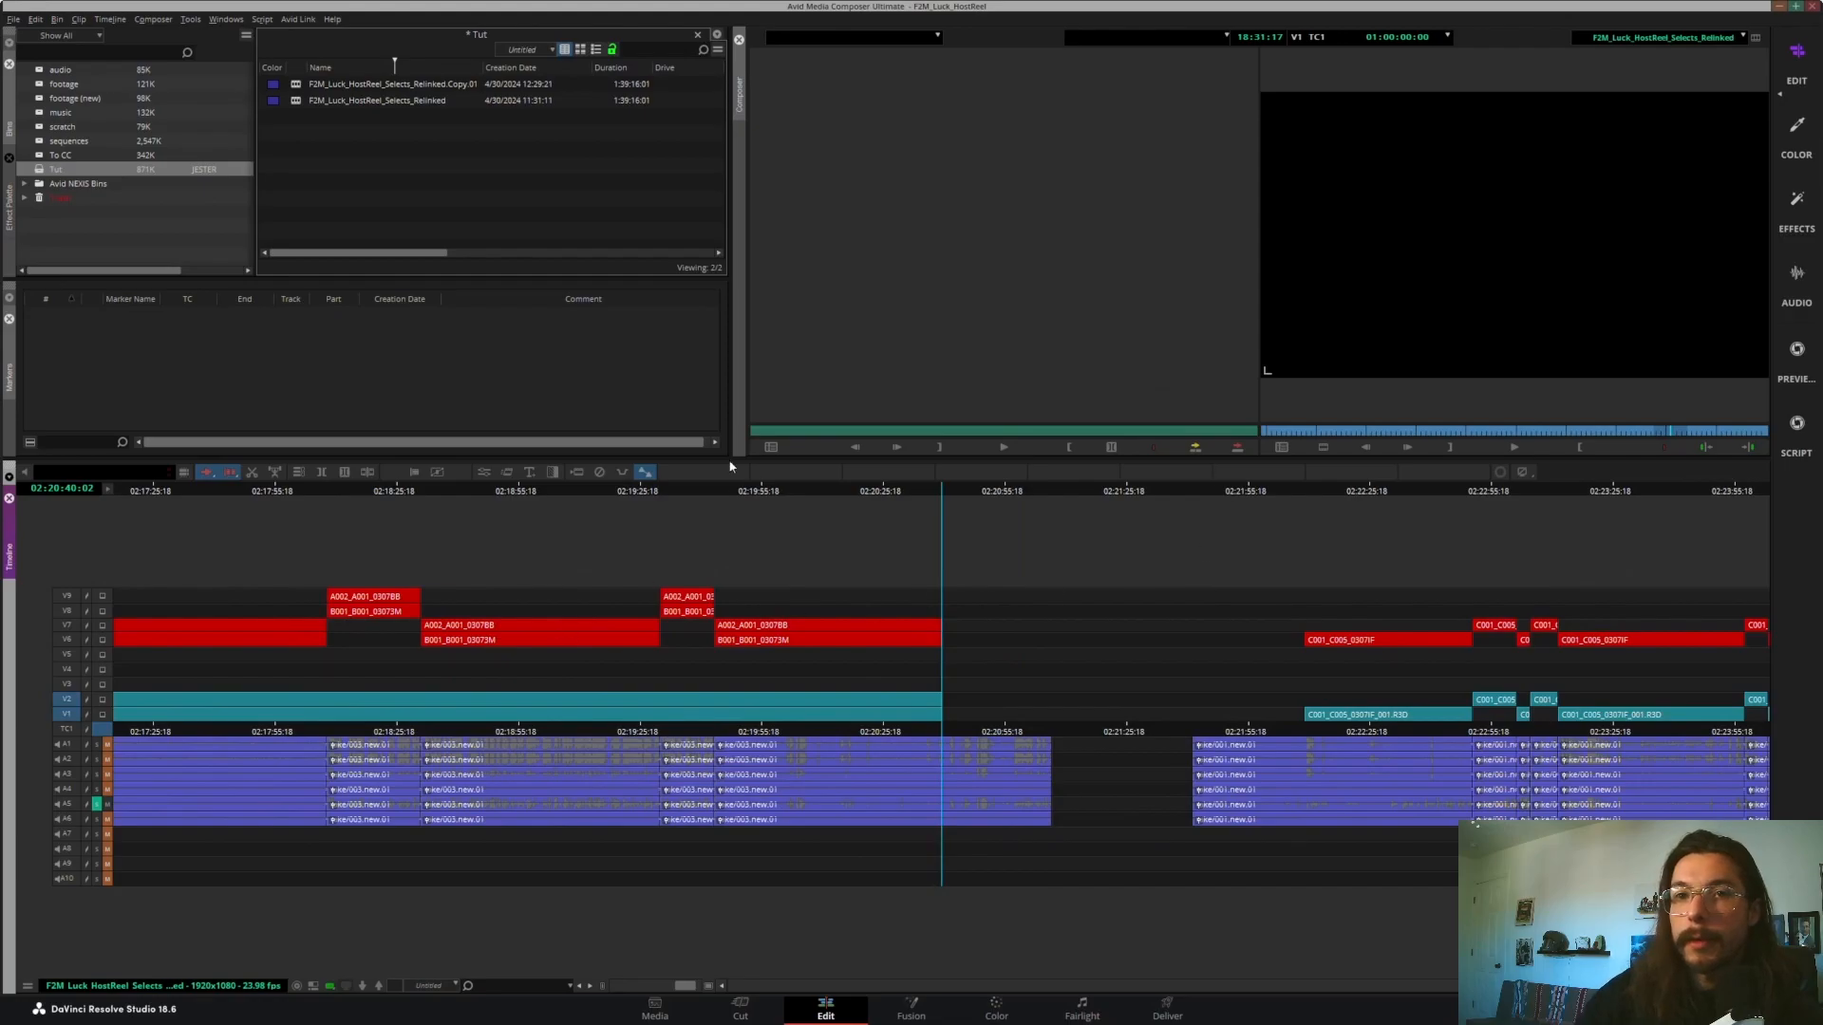
pyautogui.moveTo(463, 510); pyautogui.dragTo(304, 520)
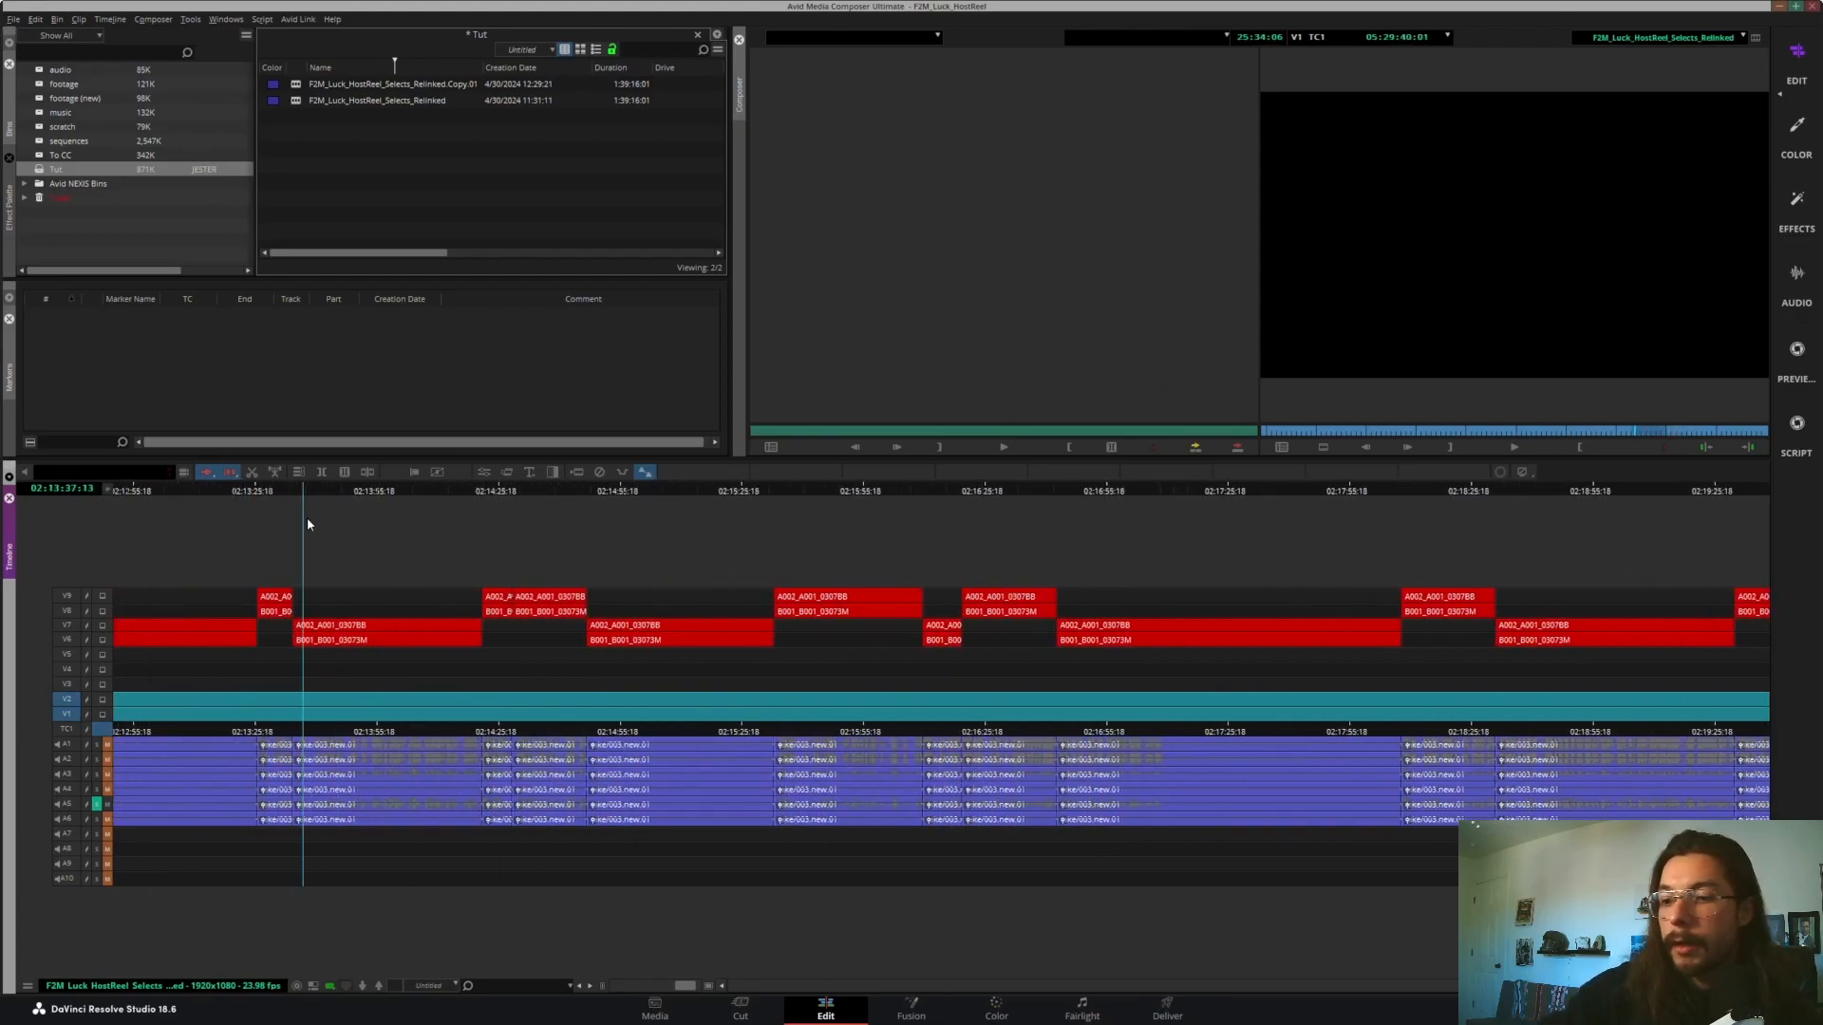
pyautogui.press('Up')
pyautogui.press('Up')
pyautogui.press('Up')
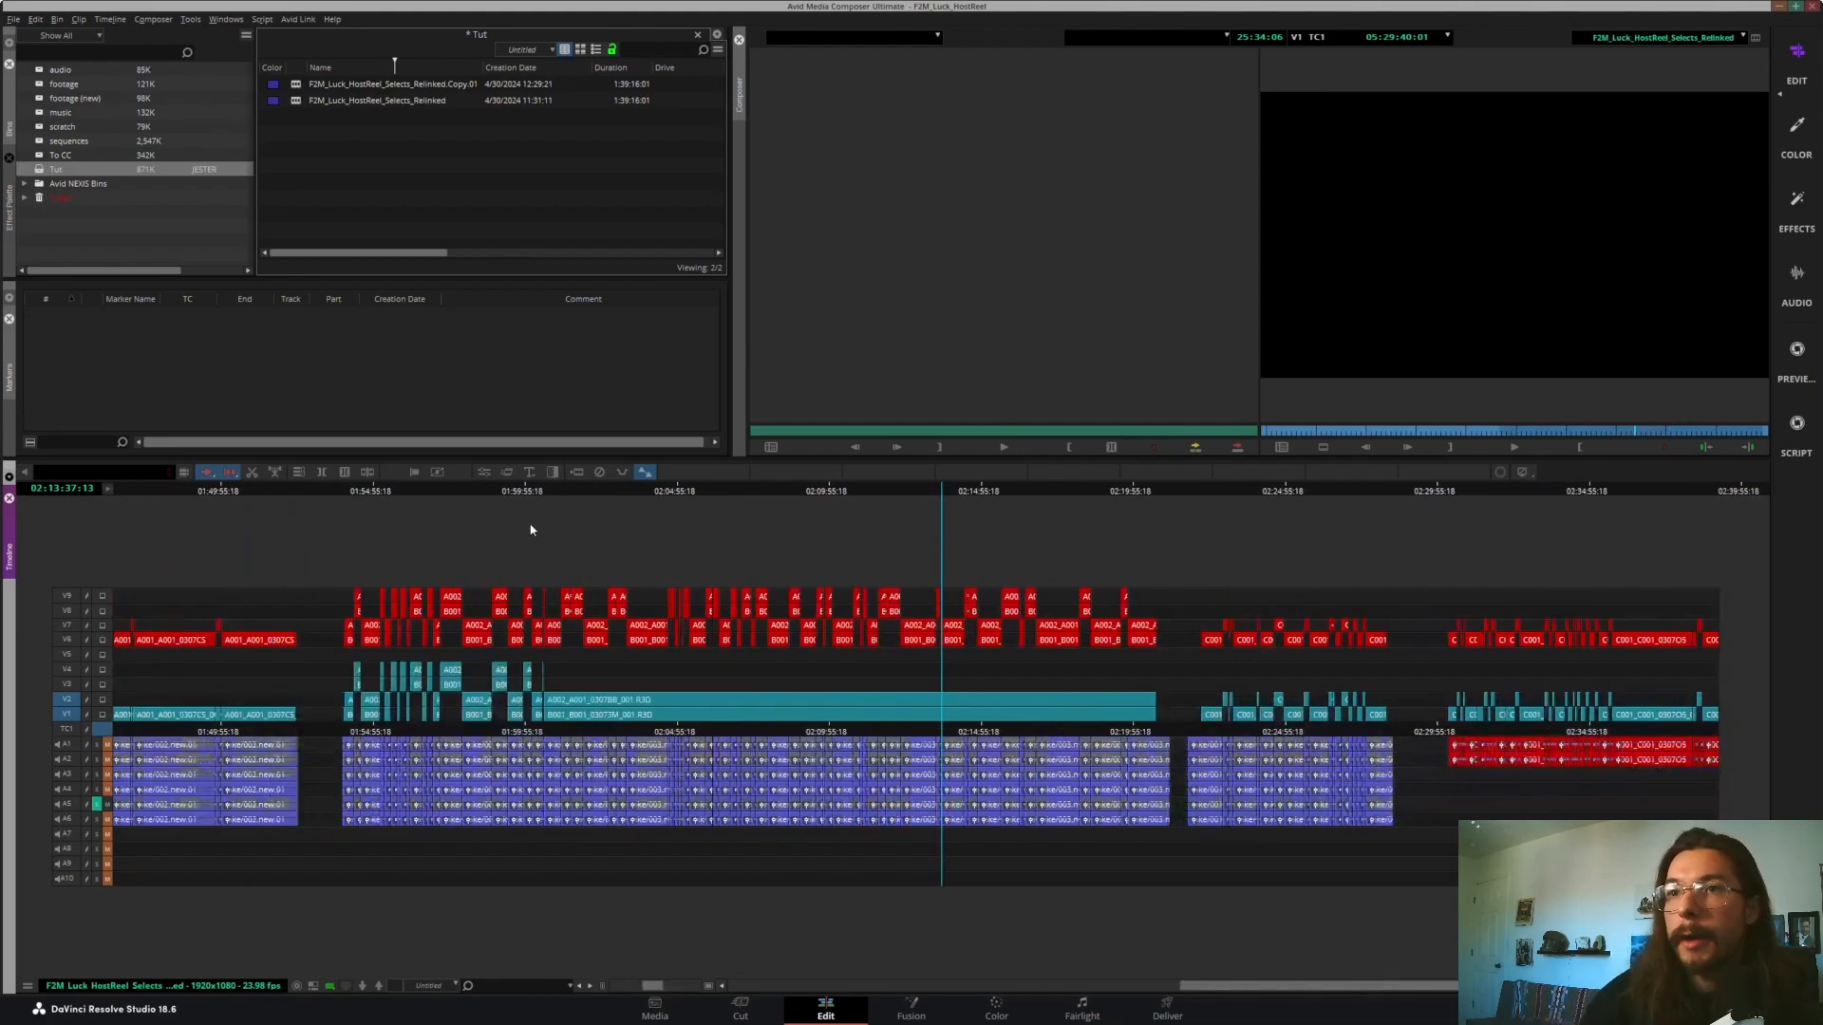
pyautogui.click(564, 493)
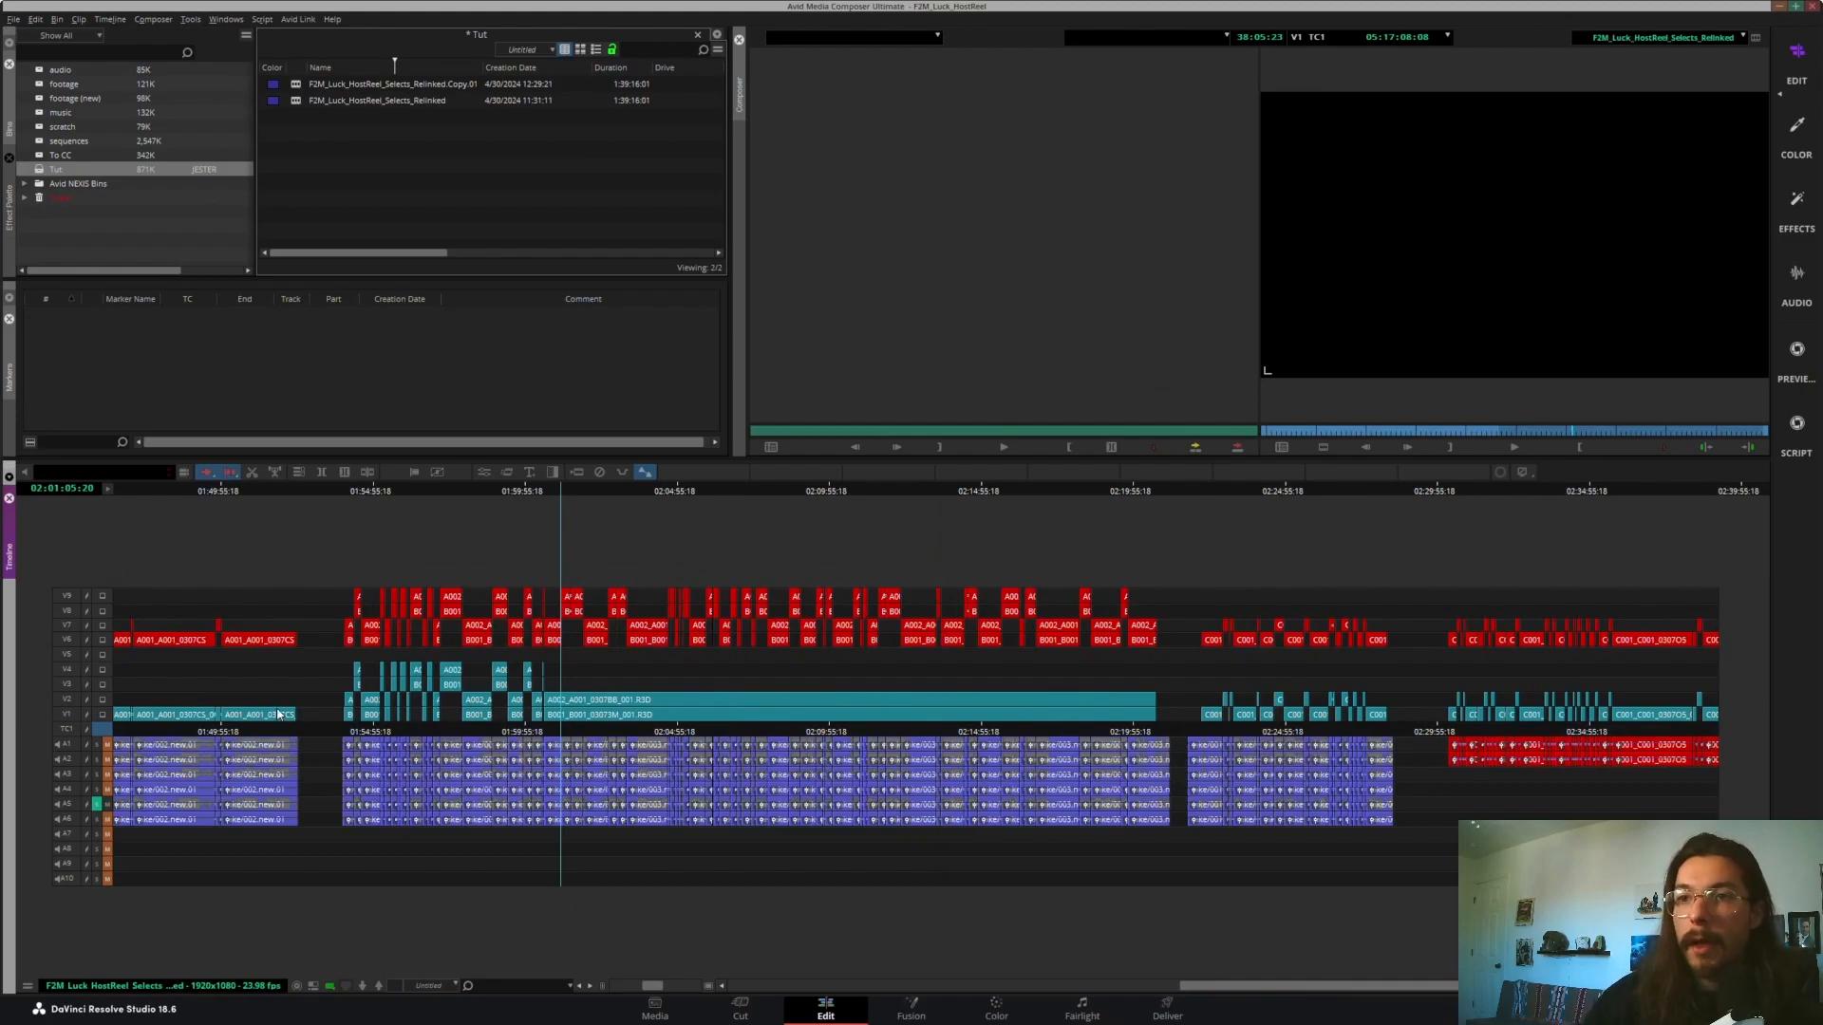
# - Run the 12'12 macro repeatedly to cut V1 and V2 at the red reference edits from 02:01:05:20 to 02:06:06:19
pyautogui.press('h')
pyautogui.press('s')
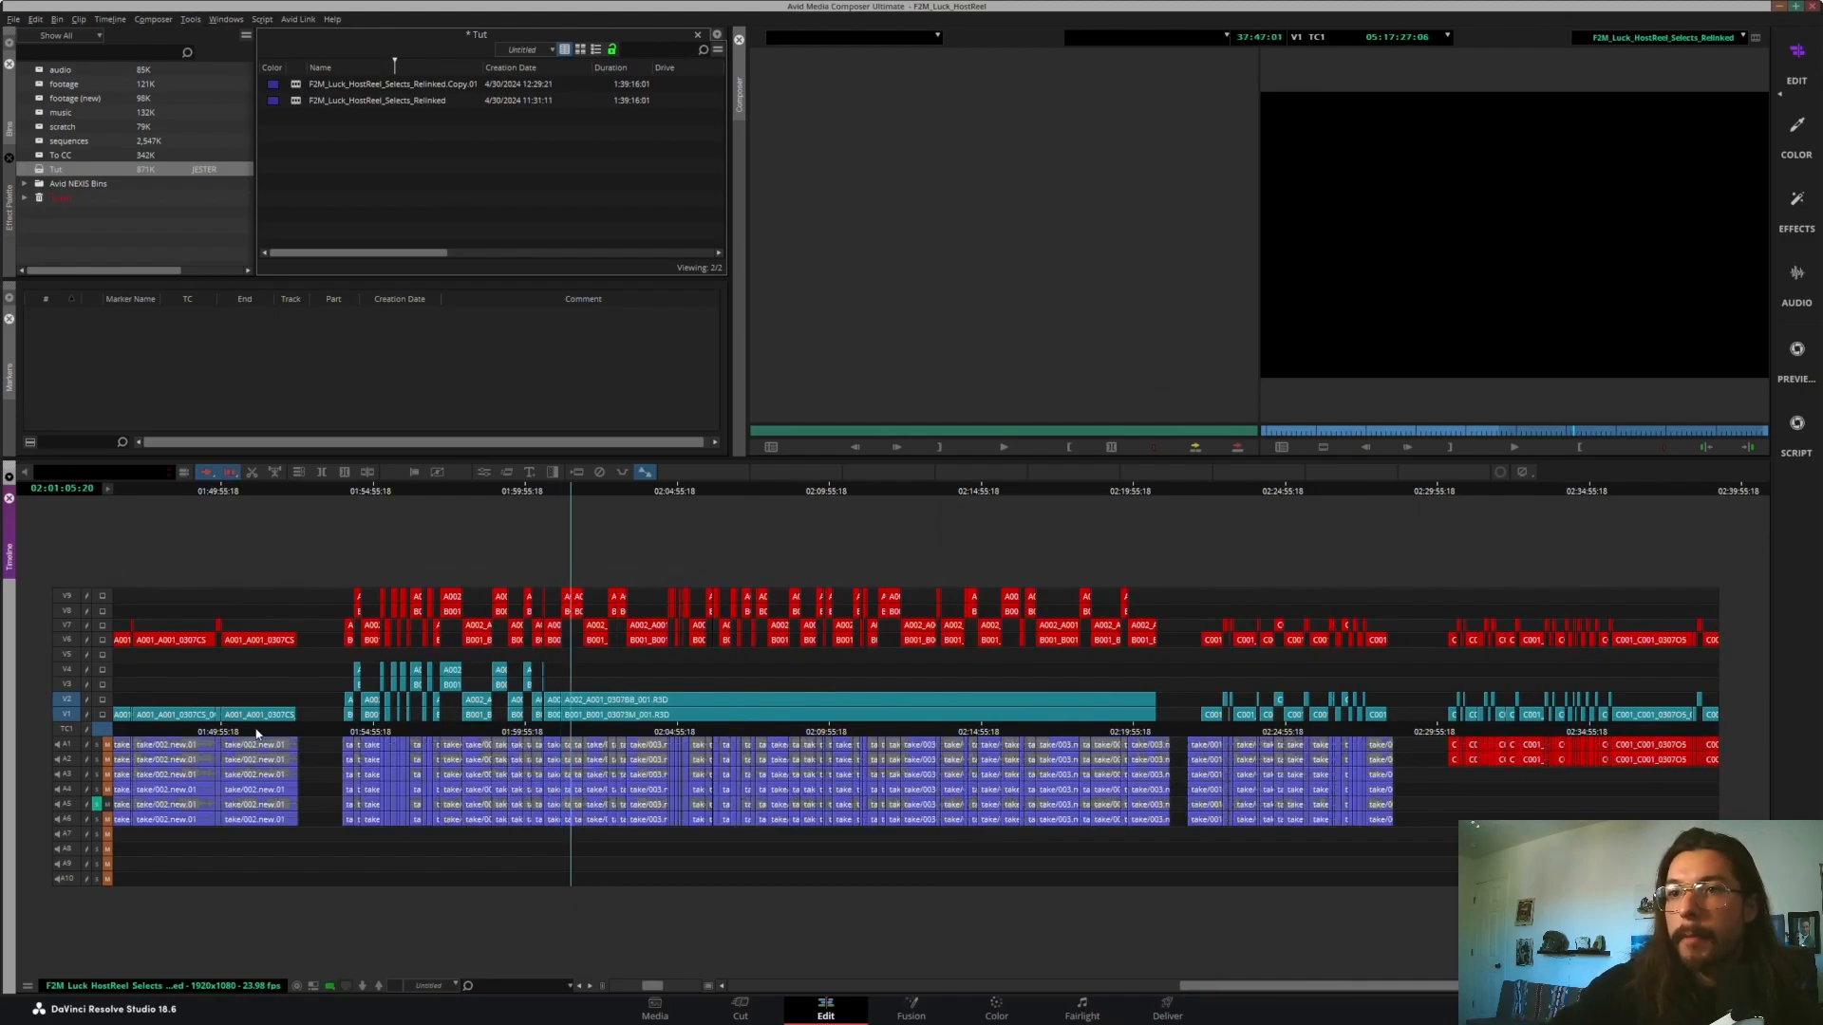
pyautogui.press('h')
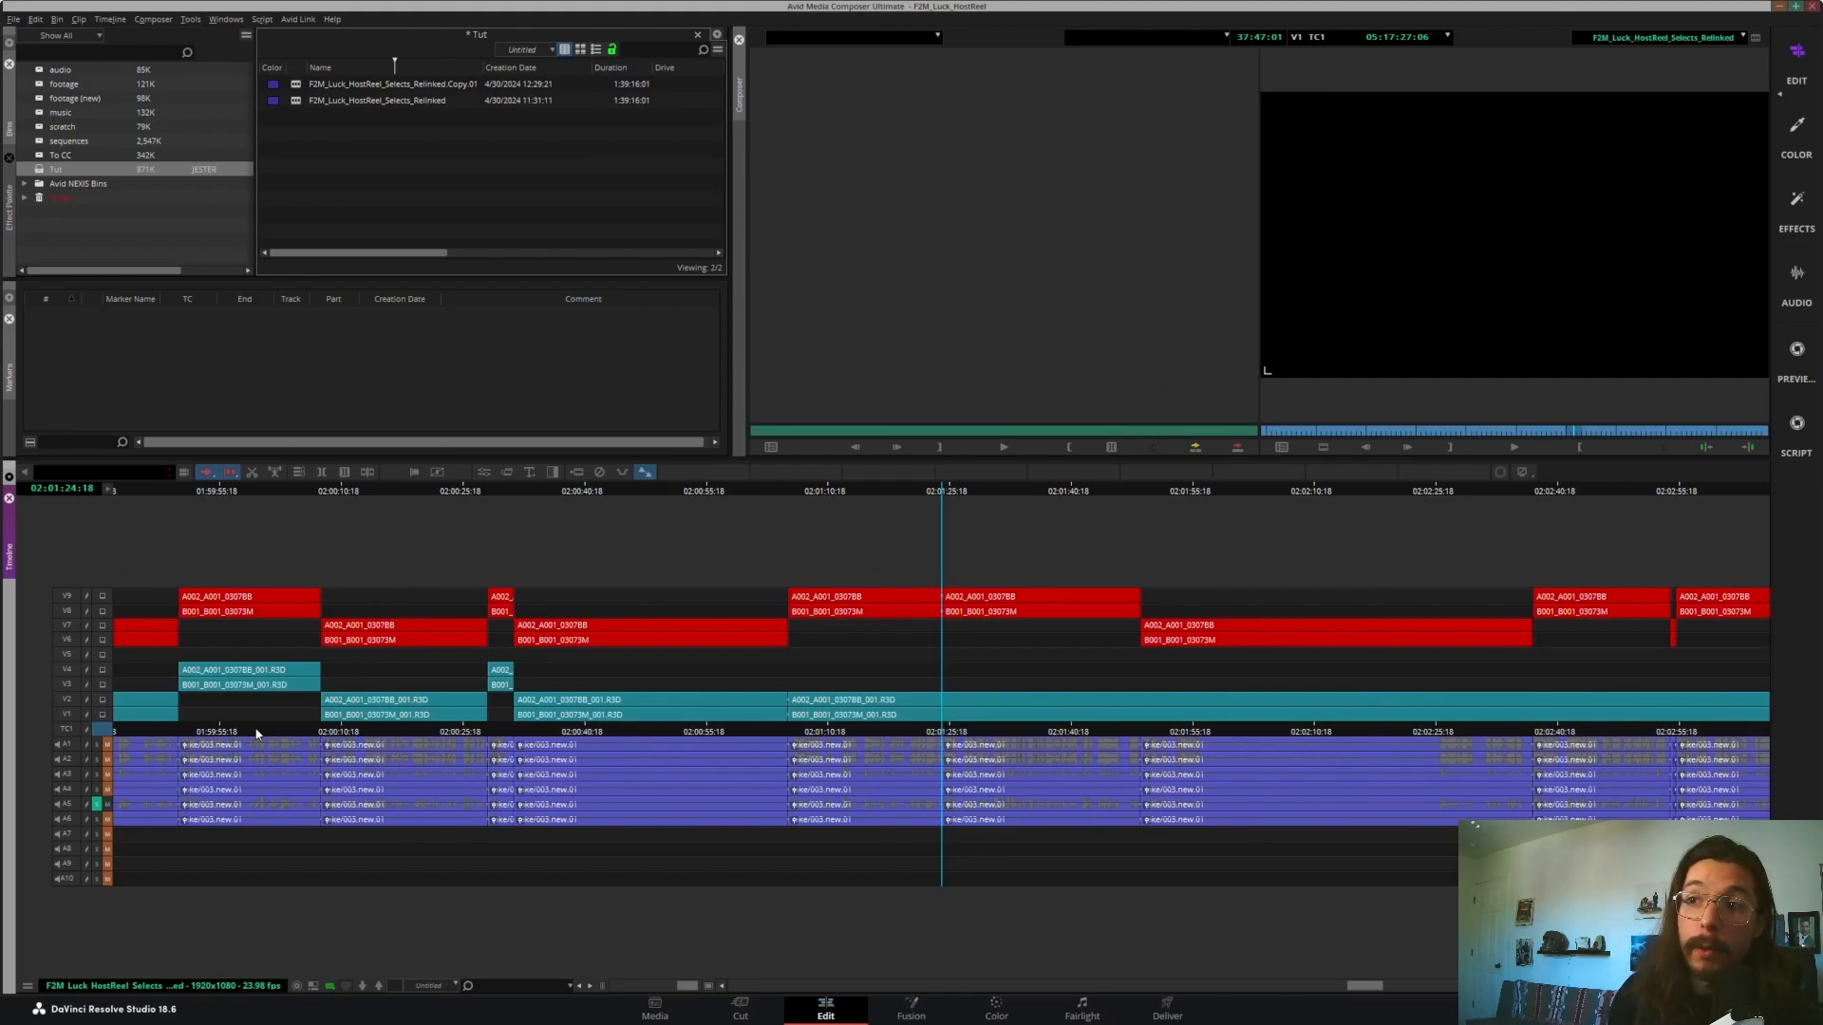
pyautogui.hotkey('ctrl', 'b')
pyautogui.press('Down')
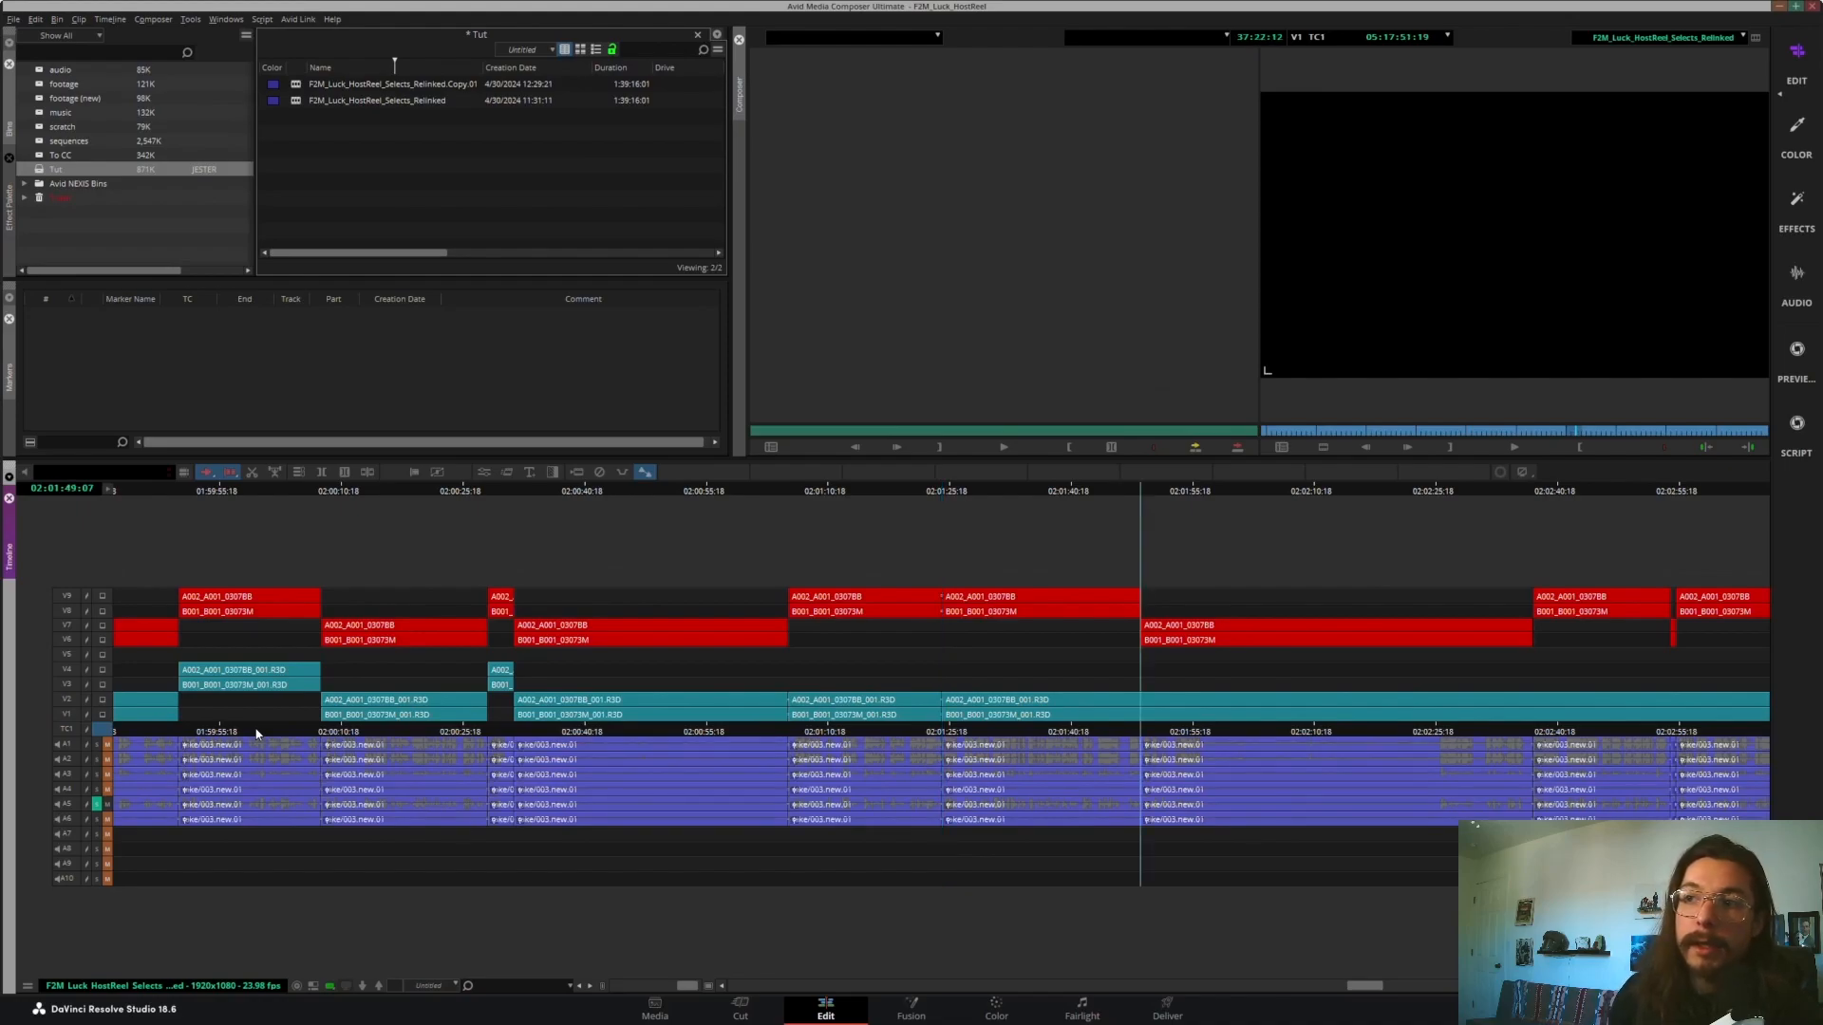
pyautogui.hotkey('ctrl', 'b')
pyautogui.press('Down')
pyautogui.hotkey('ctrl', 'b')
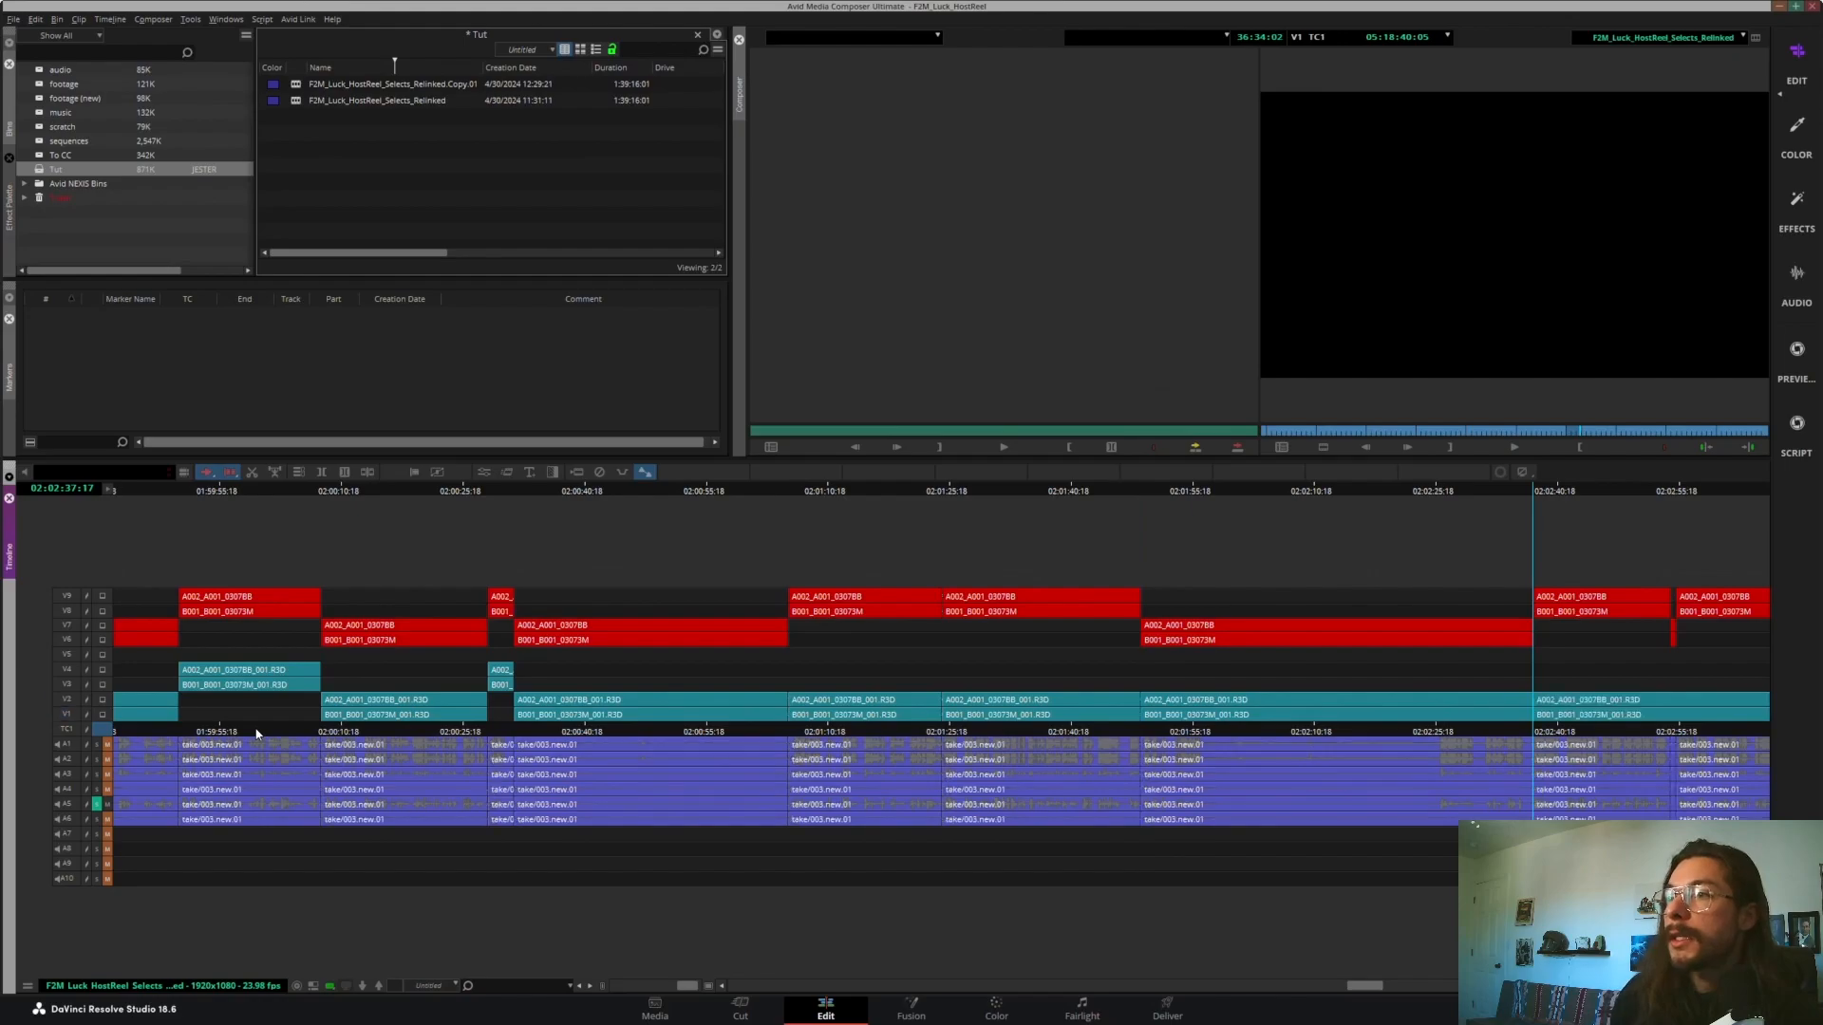
pyautogui.press('Down')
pyautogui.hotkey('ctrl', 'b')
pyautogui.press('Down')
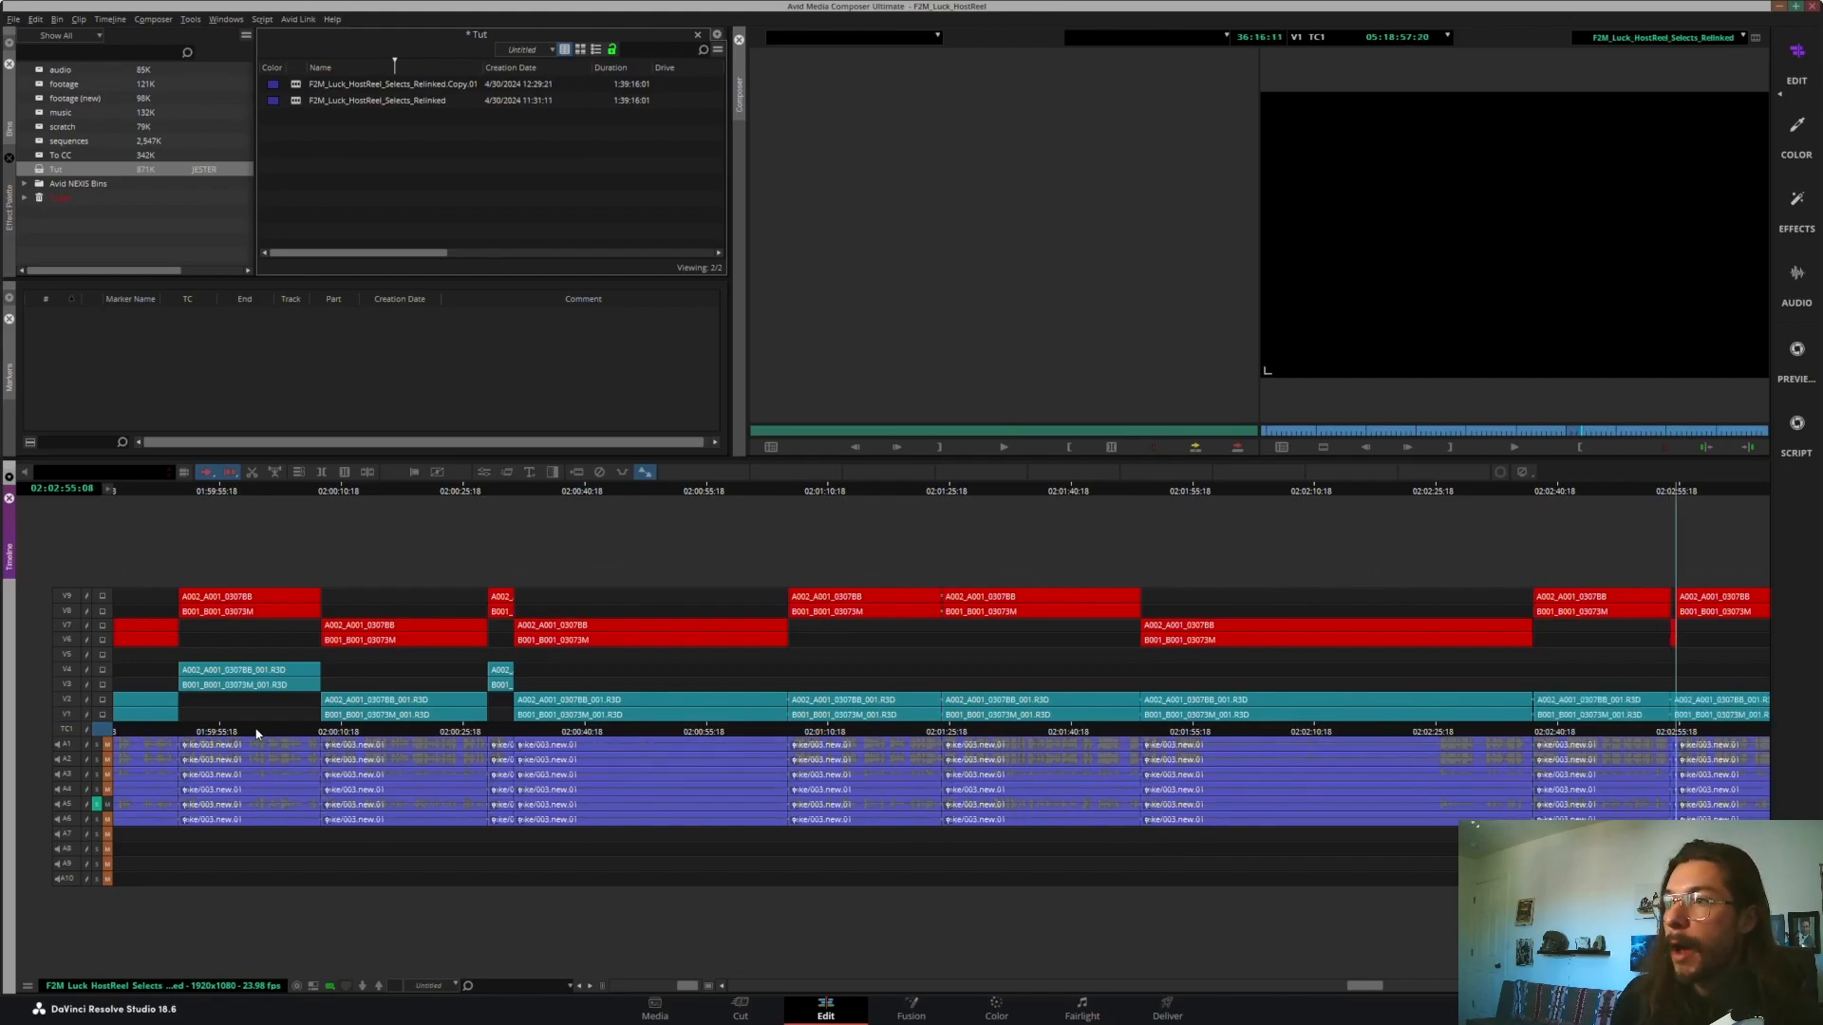
pyautogui.press('Down')
pyautogui.hotkey('ctrl', 'b')
pyautogui.press('Down')
pyautogui.hotkey('ctrl', 'b')
pyautogui.press('Down')
pyautogui.hotkey('ctrl', 'b')
pyautogui.press('Down')
pyautogui.hotkey('ctrl', 'b')
pyautogui.press('Down')
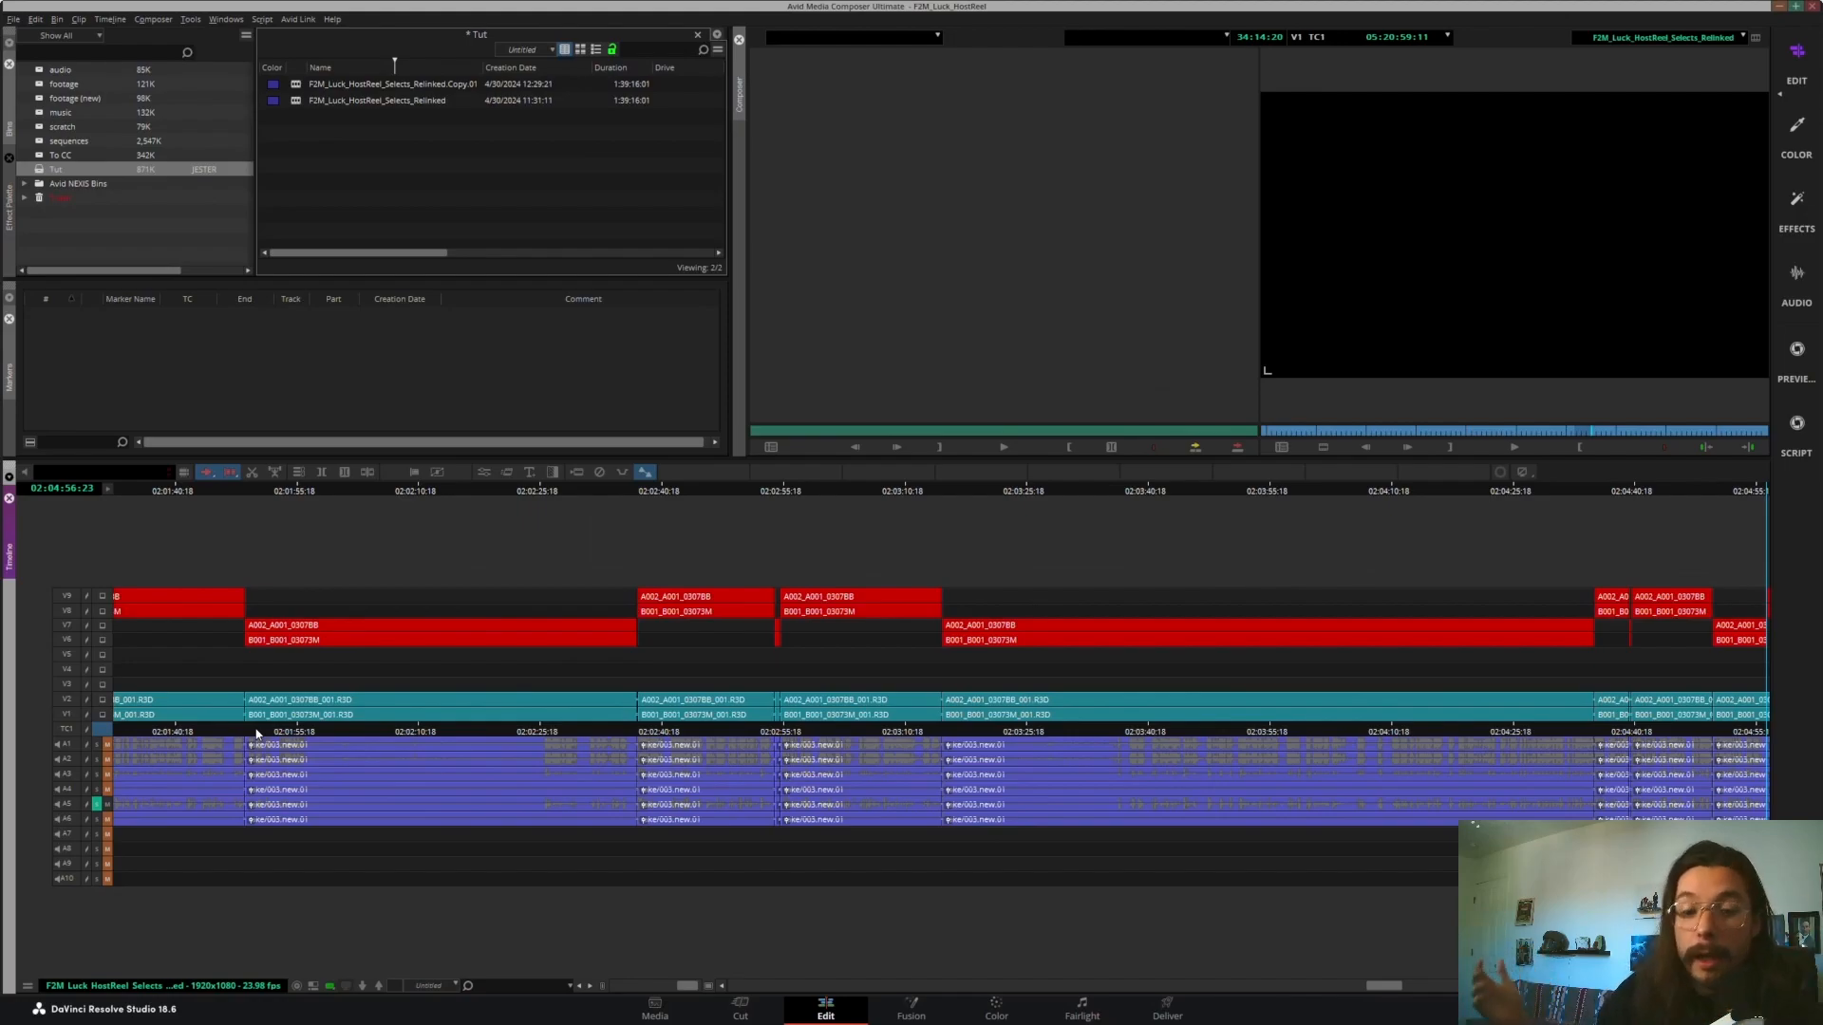
pyautogui.press('l')
pyautogui.press('l')
pyautogui.press('l')
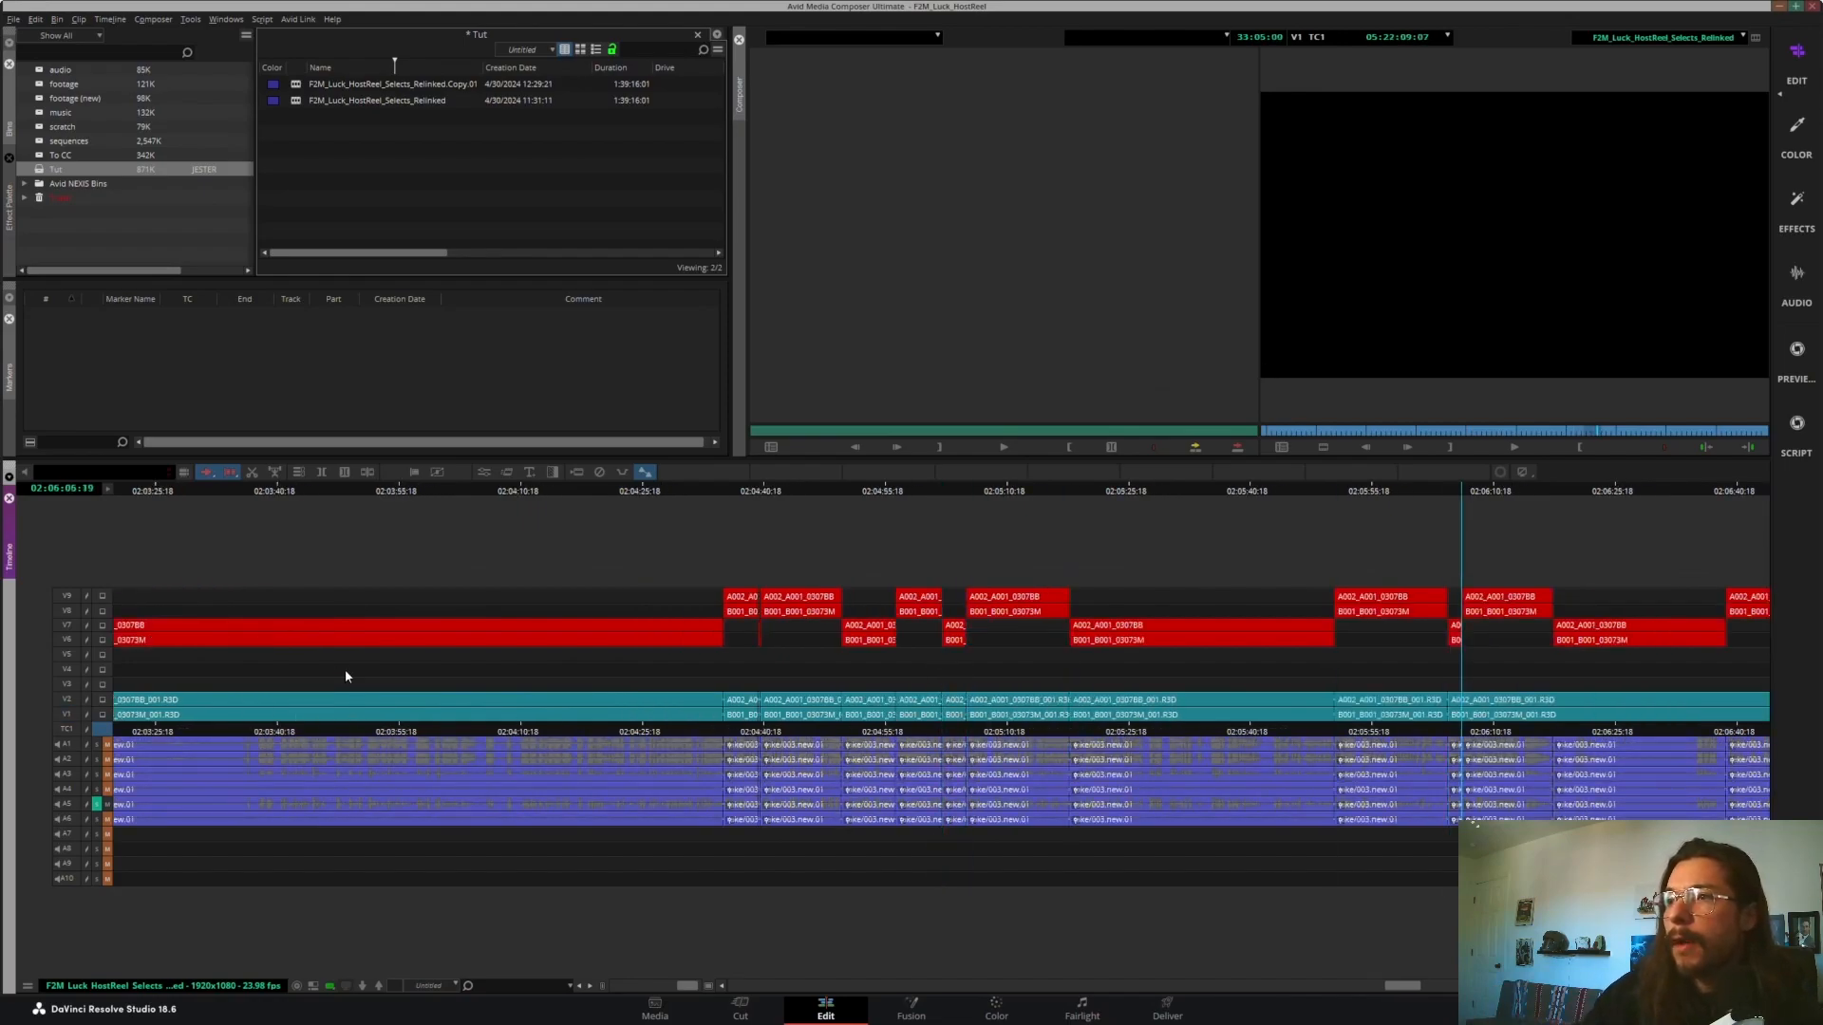
# - Review the new V1 and V2 cuts against the red reference clips and return the playhead to 02:01:05:20
pyautogui.moveTo(705, 497); pyautogui.dragTo(324, 498)
pyautogui.press('l')
pyautogui.press('l')
pyautogui.press('l')
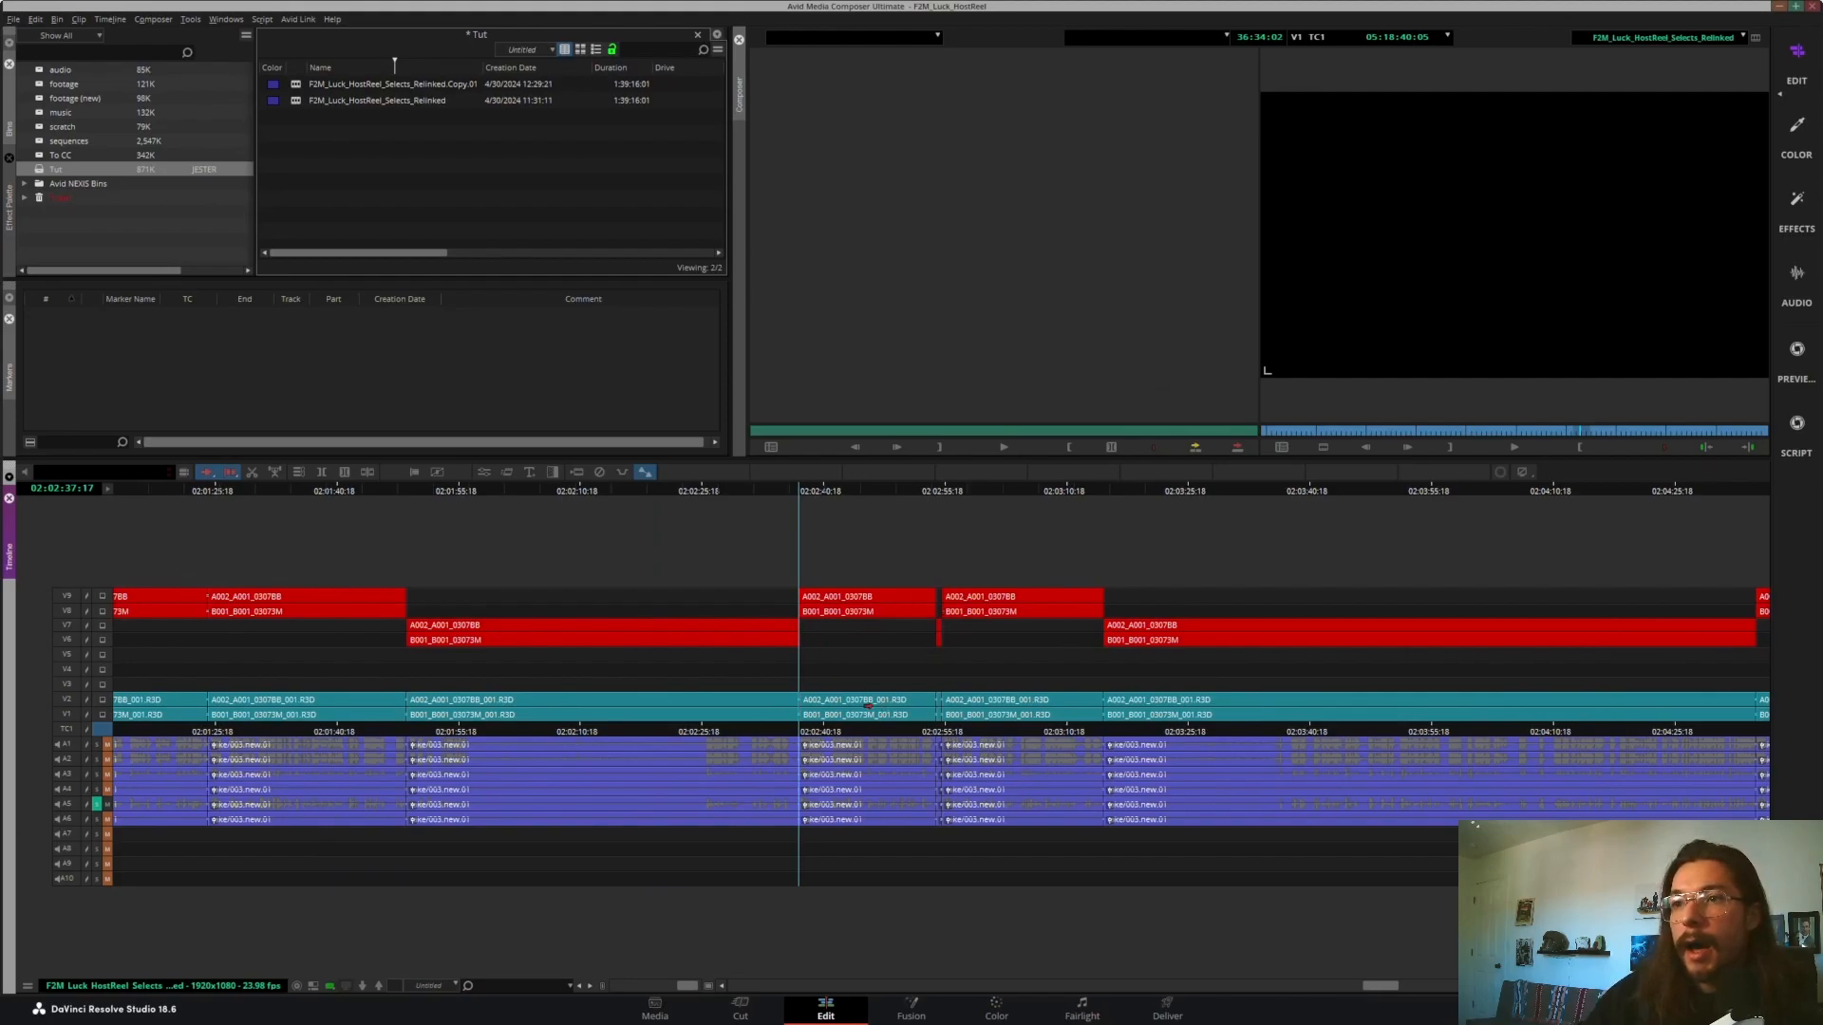
pyautogui.moveTo(284, 495); pyautogui.dragTo(1053, 496)
pyautogui.moveTo(1187, 574); pyautogui.dragTo(962, 590)
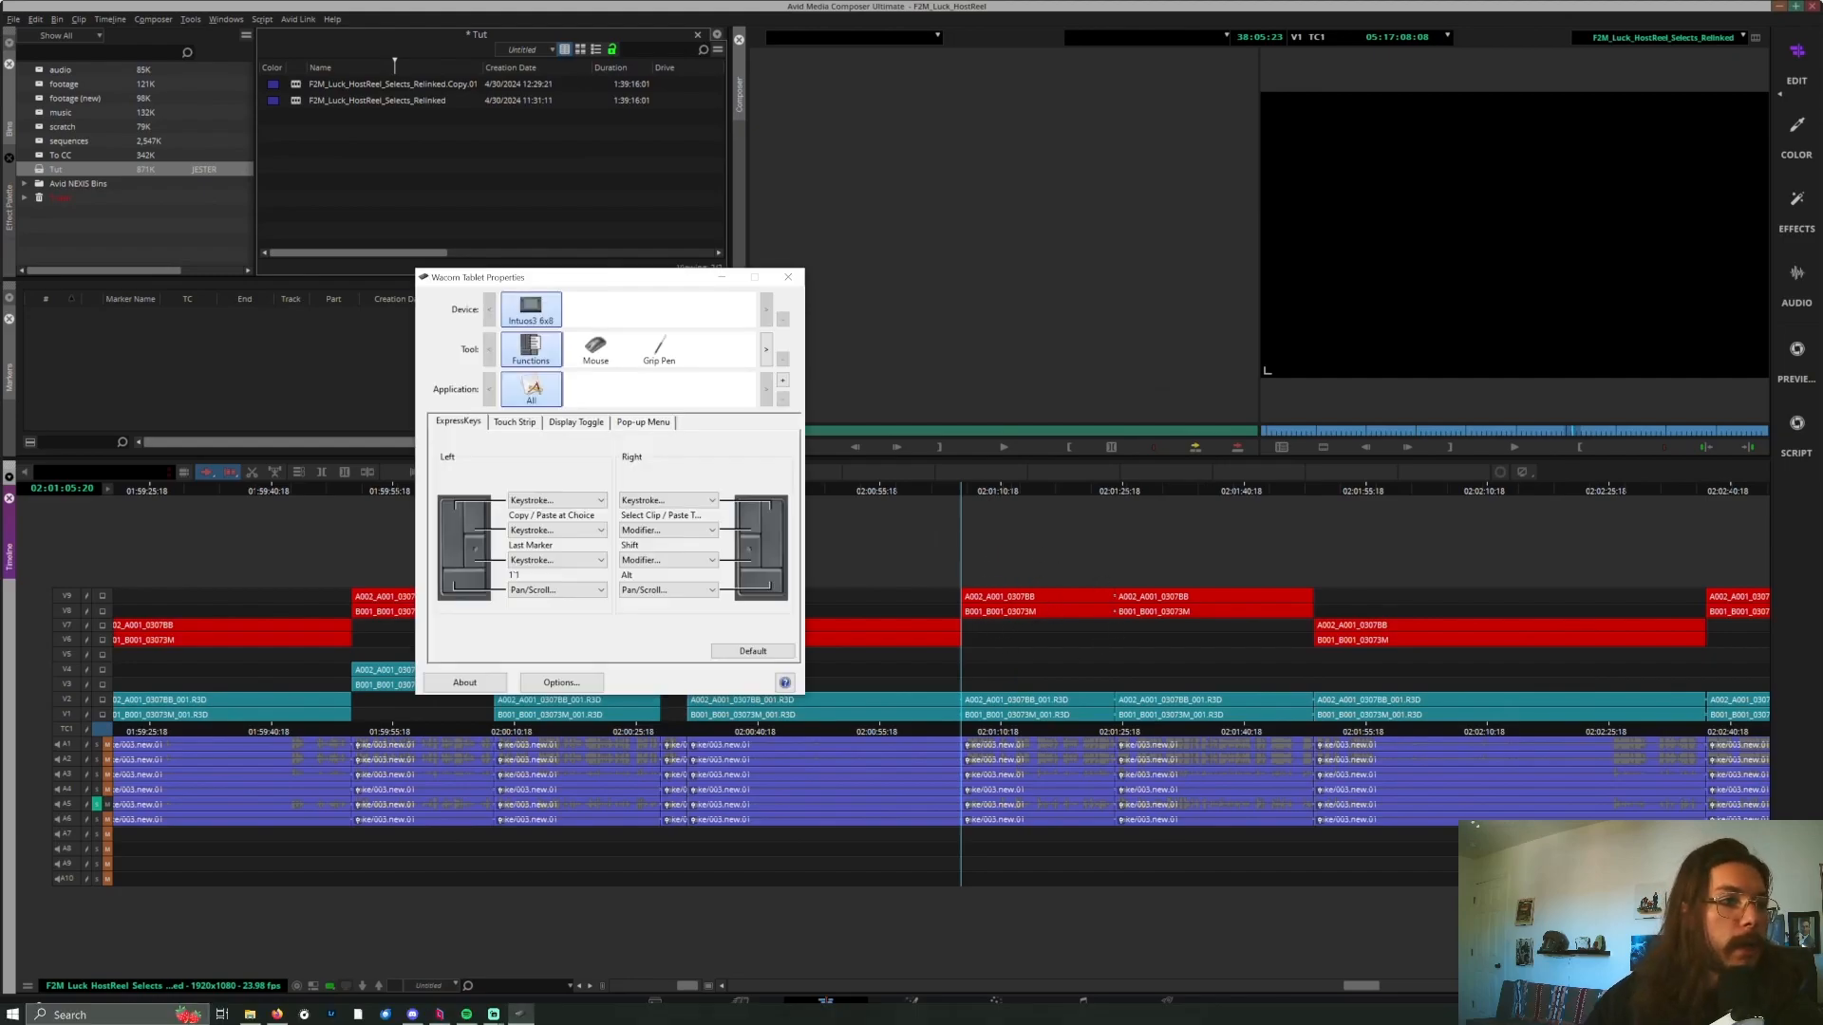
# - In Wacom Tablet Properties, replace the 1'1 ExpressKey's keystroke sequence with 12d; followed by Ctrl+Shift+A
pyautogui.click(547, 561)
pyautogui.click(551, 600)
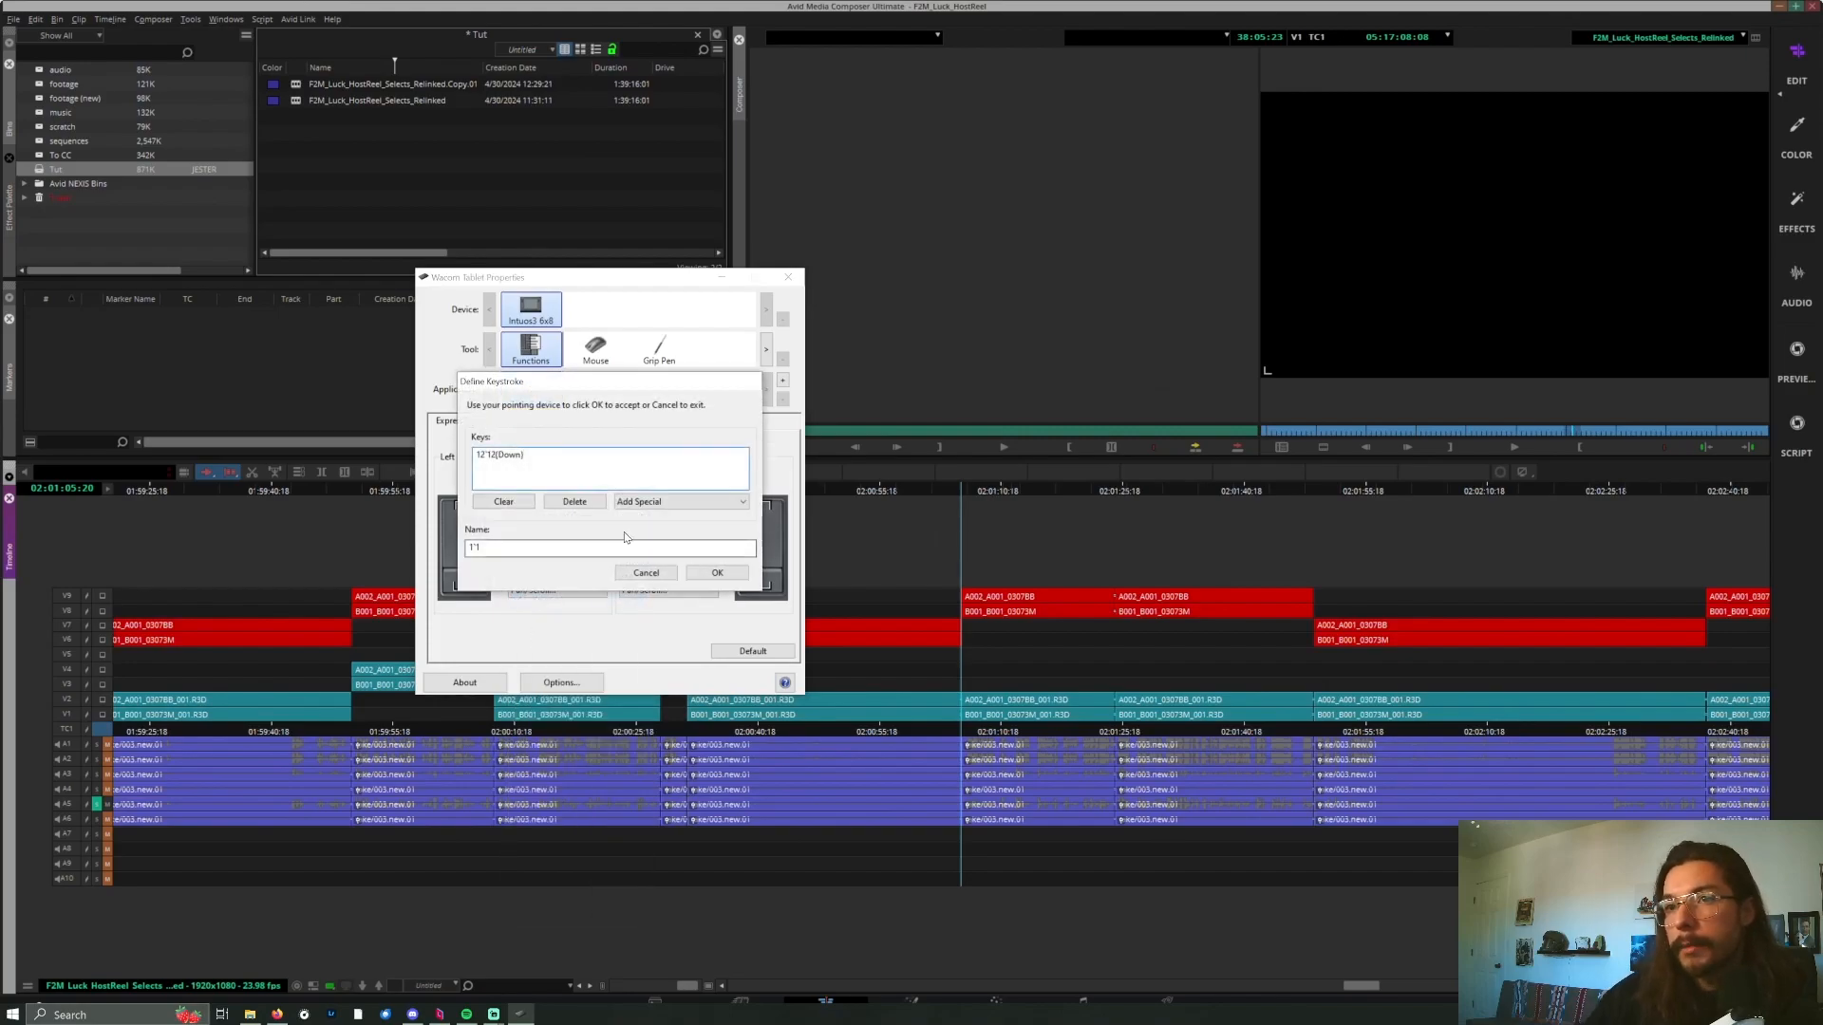
pyautogui.click(504, 502)
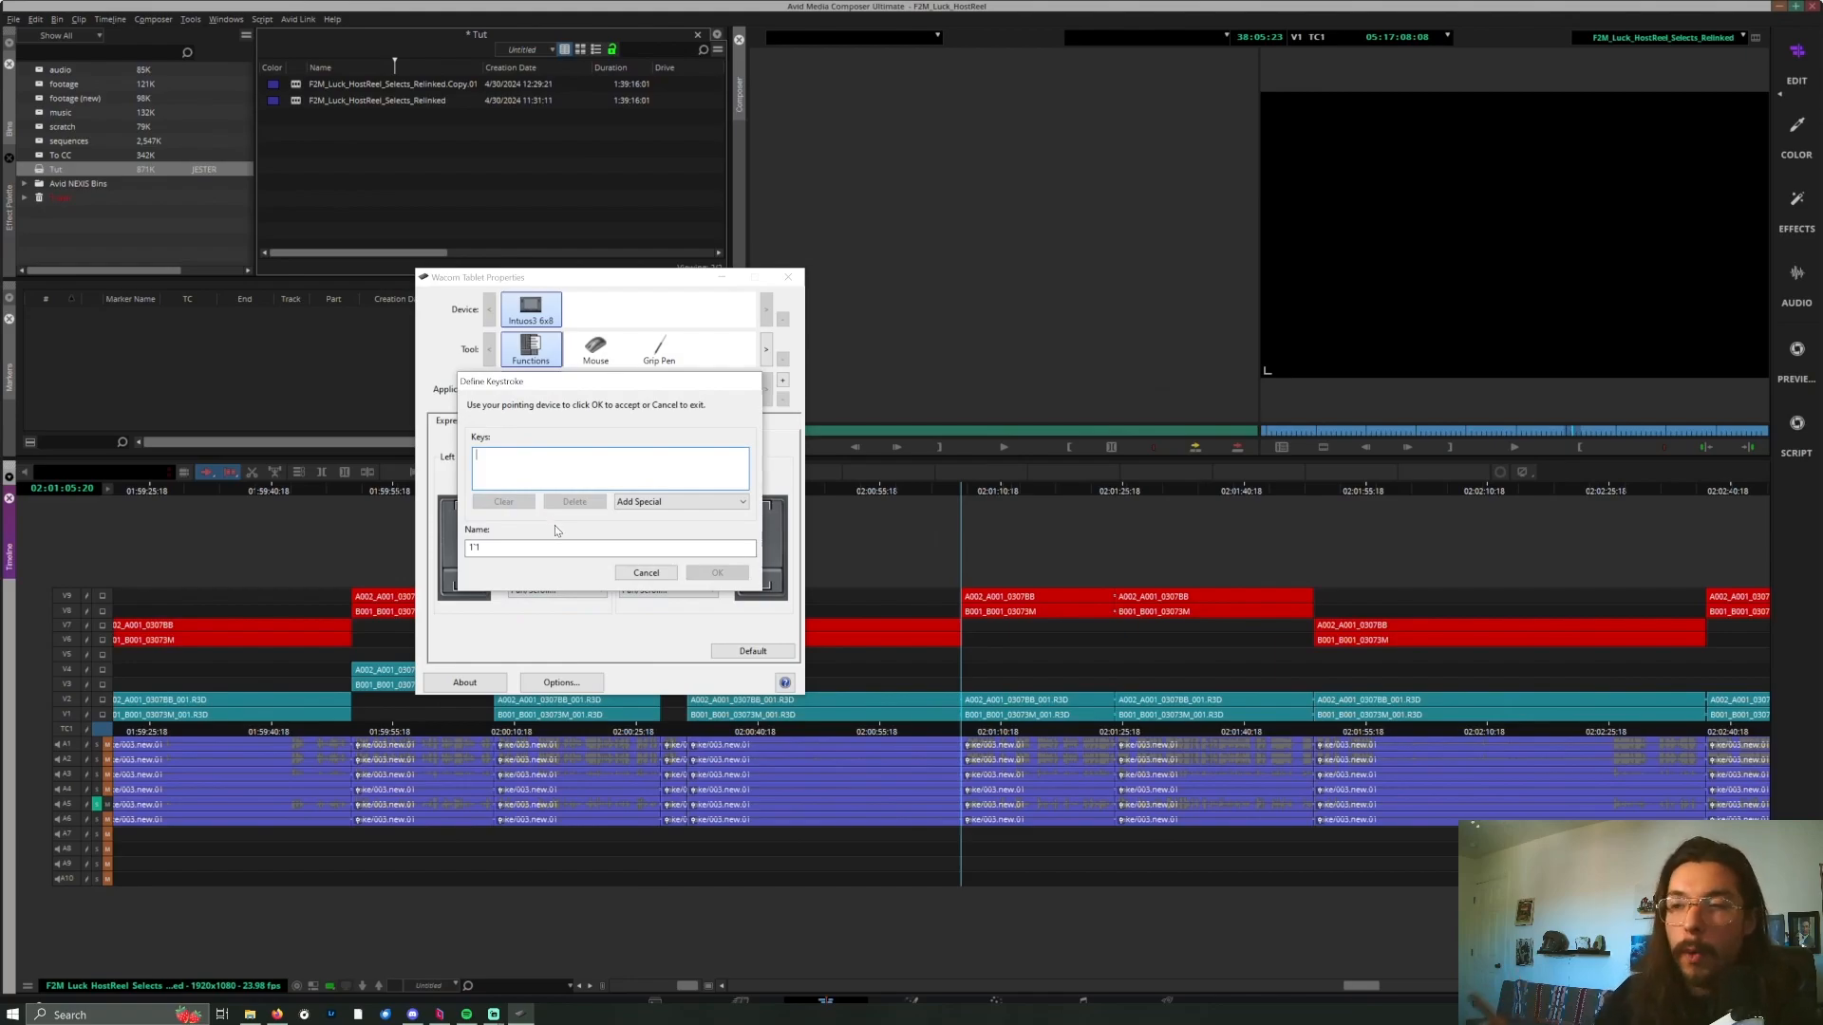
pyautogui.write('12d;')
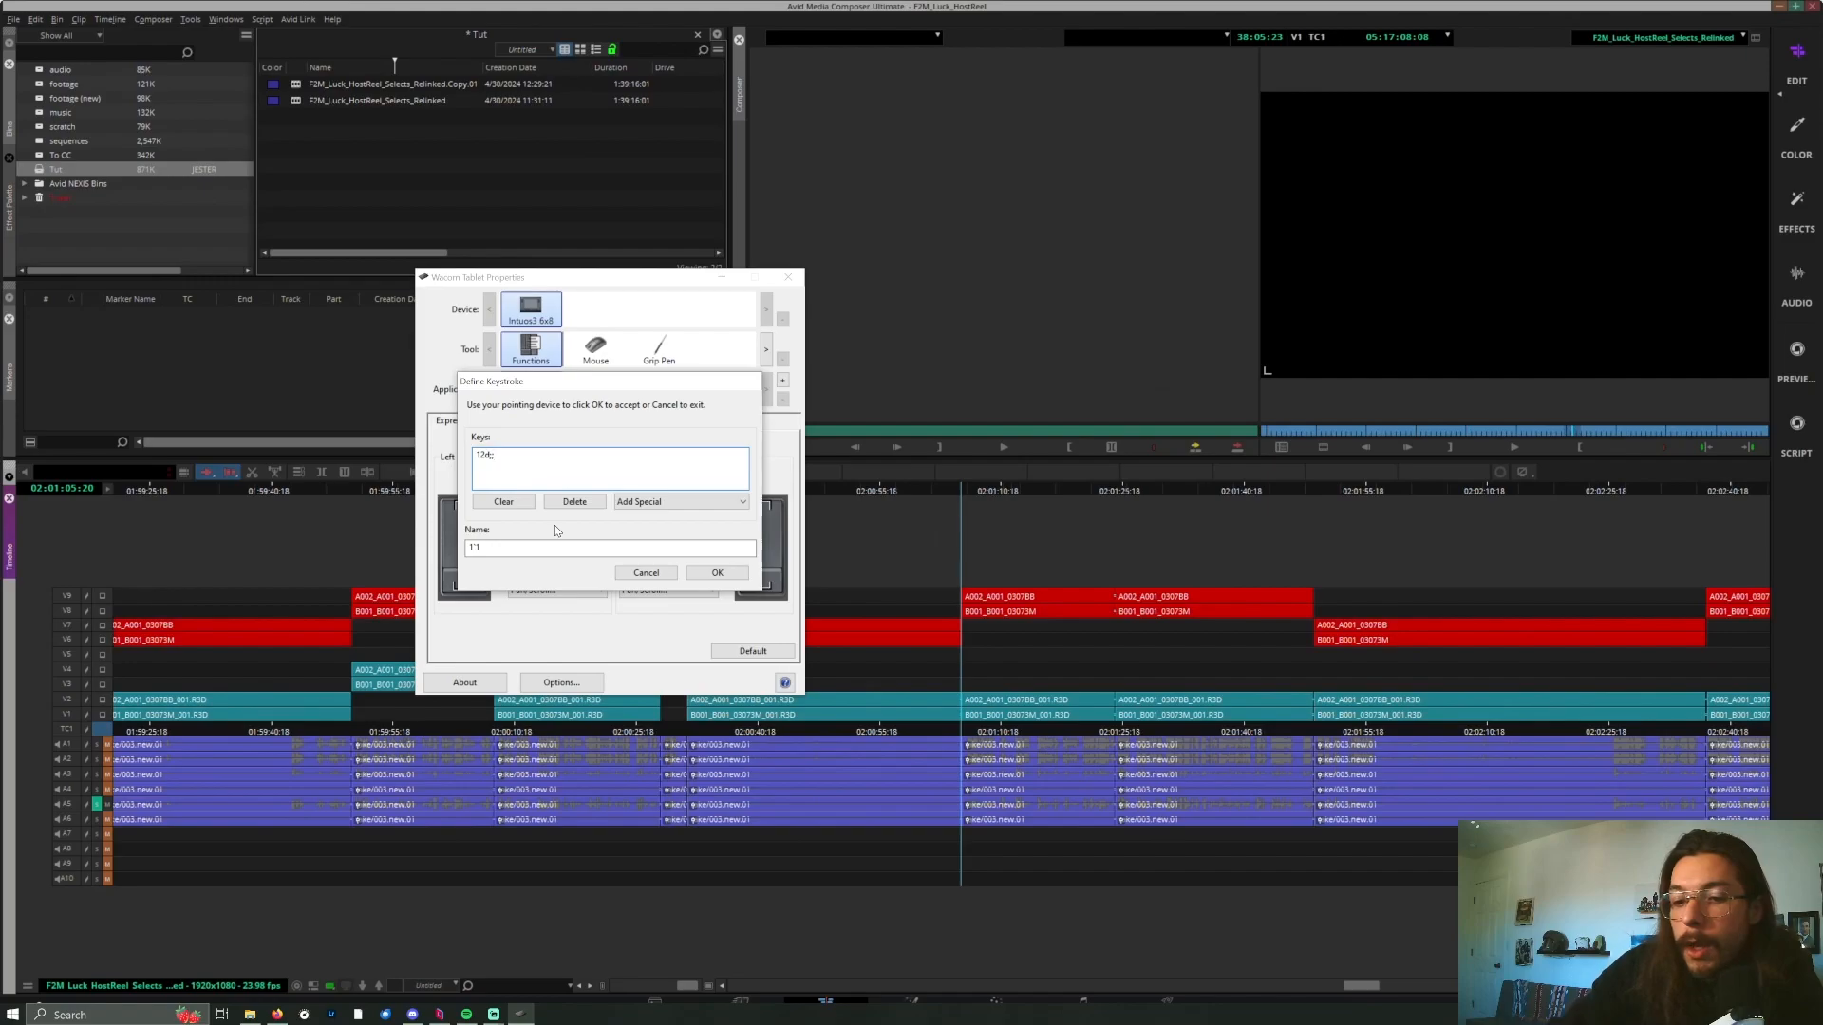
pyautogui.hotkey('ctrl', 'shift', 'a')
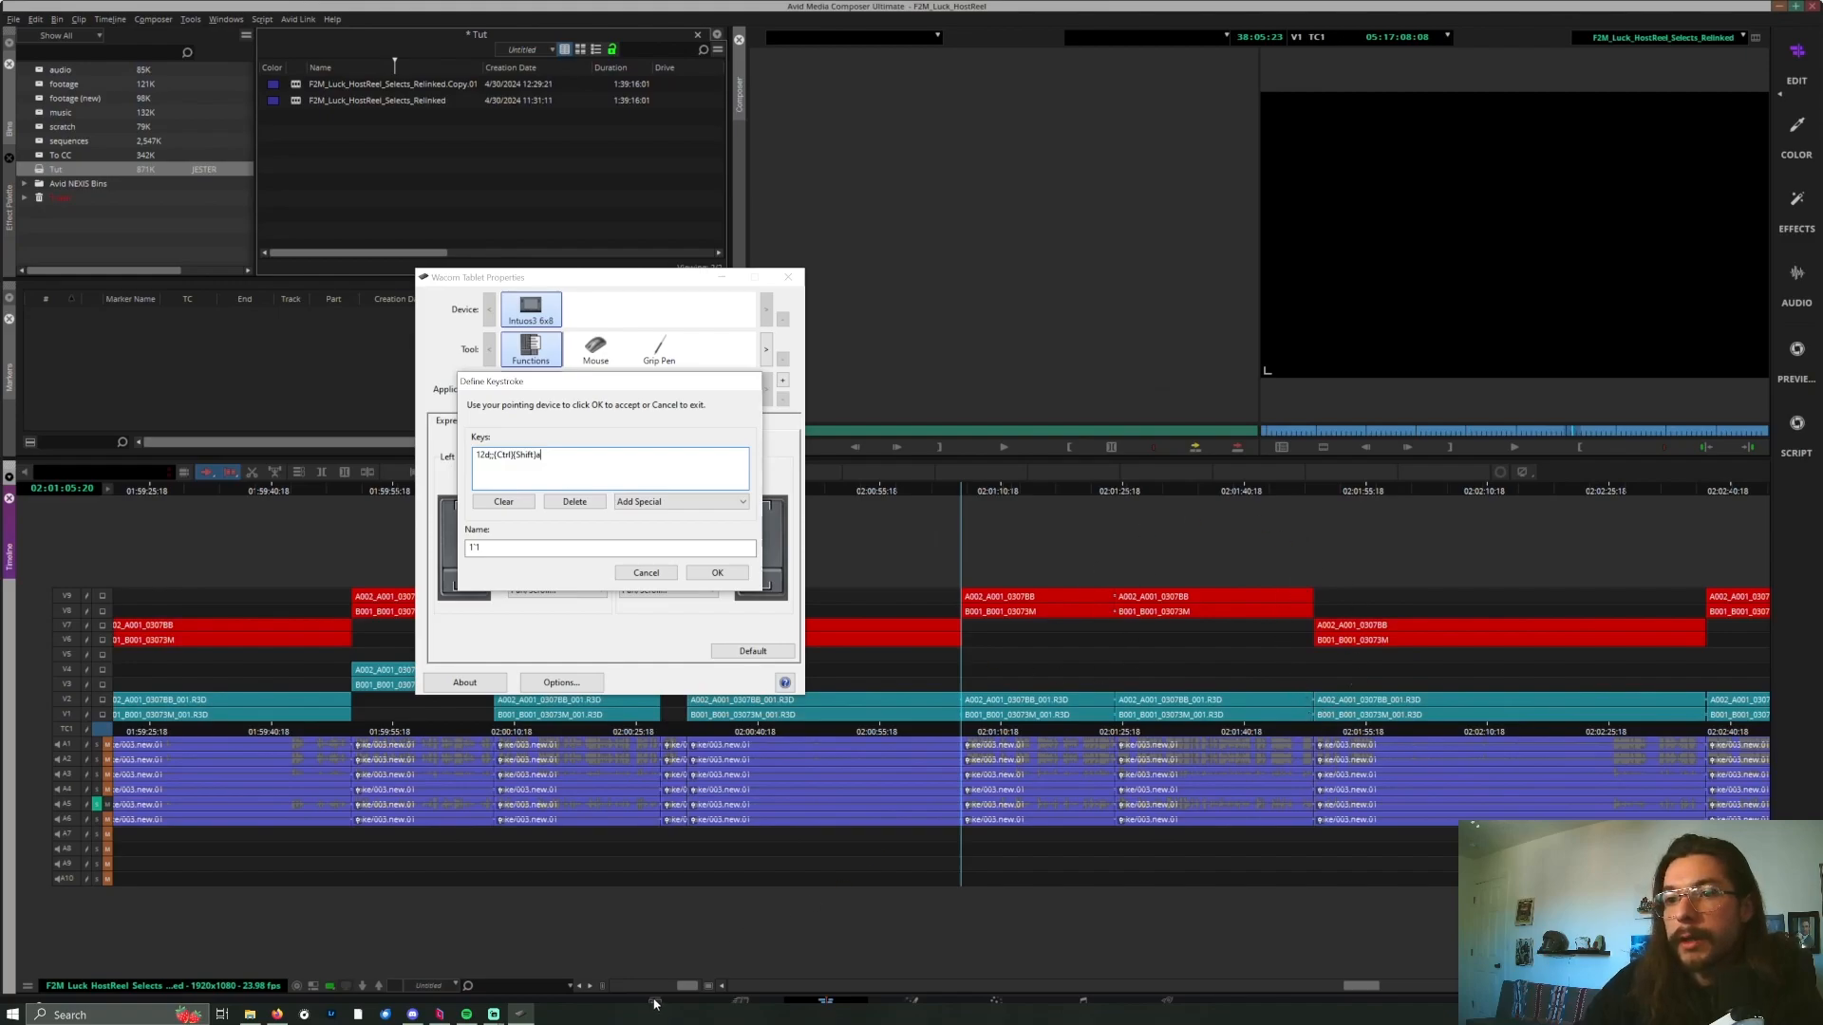
# - Switch back to Media Composer and select the V1 clip beneath the red reference clip at about 02:02:55
pyautogui.moveTo(1350, 986); pyautogui.dragTo(1366, 985)
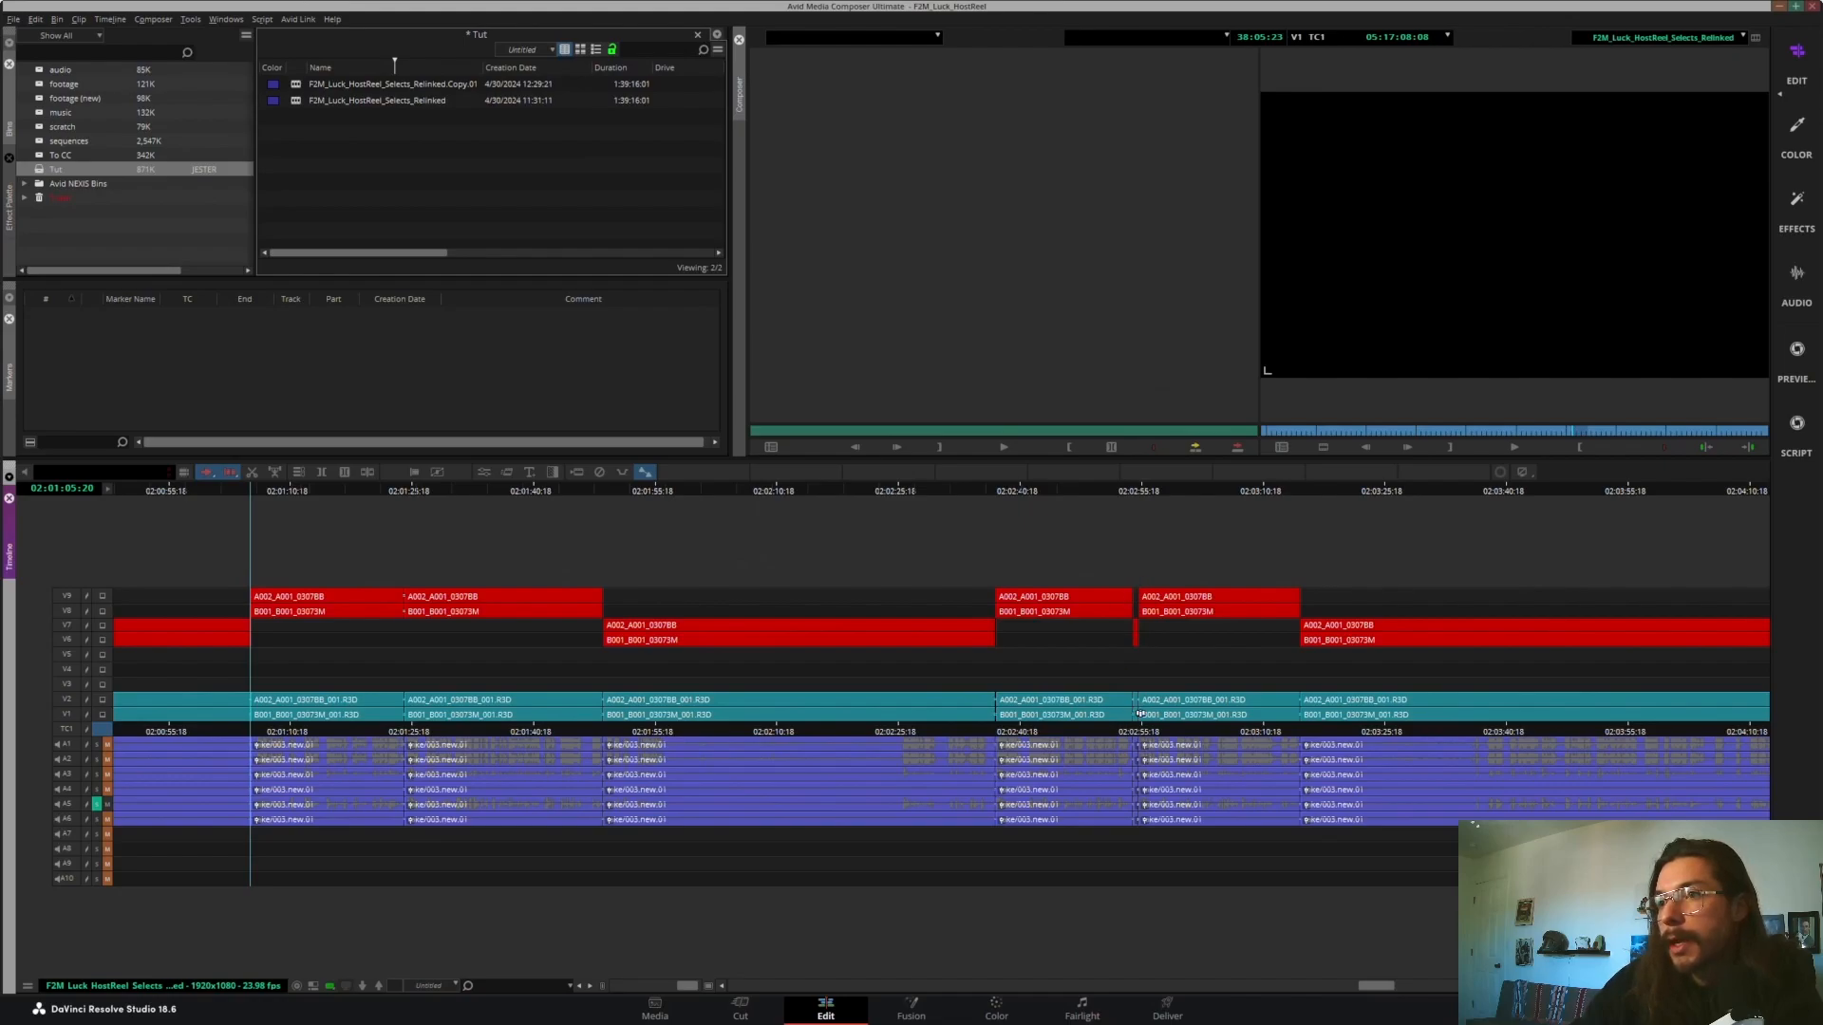
pyautogui.click(1173, 700)
pyautogui.click(1173, 714)
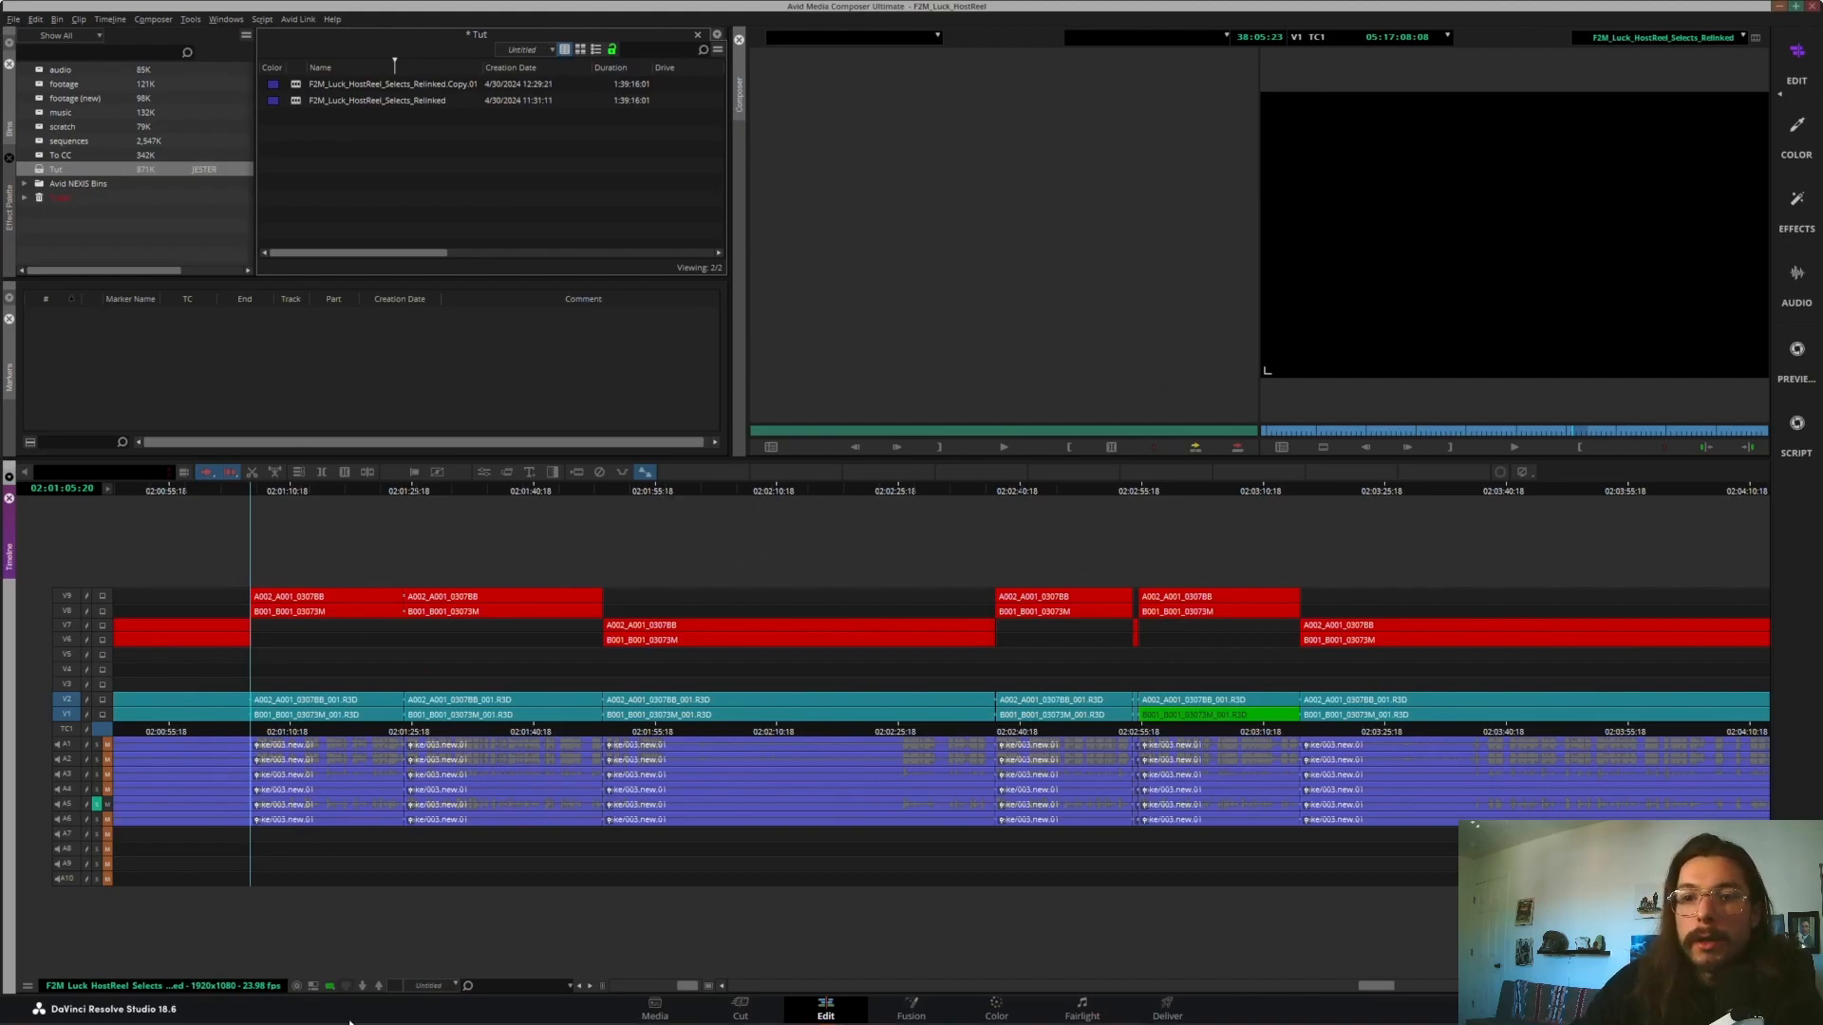
# - Return to the Wacom keystroke definition, append Down twice to the 1'1 macro, and save it
pyautogui.click(520, 1014)
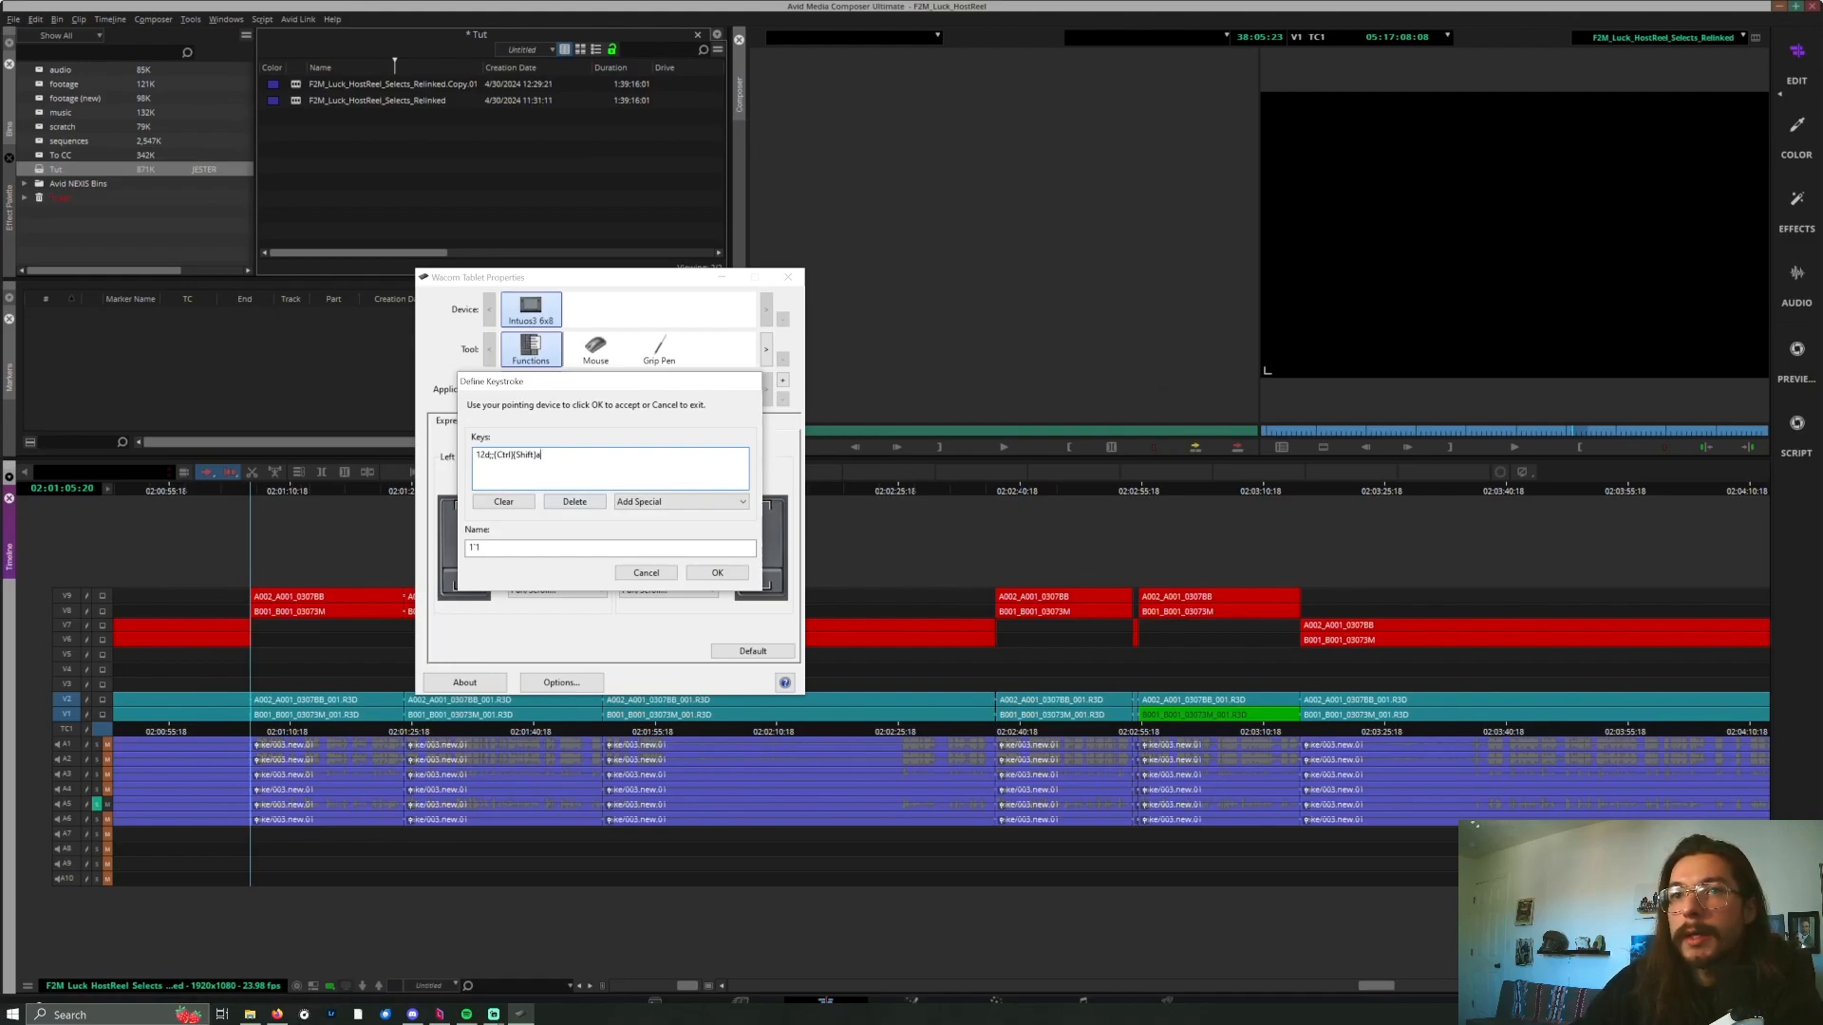
pyautogui.press('Down')
pyautogui.press('Down')
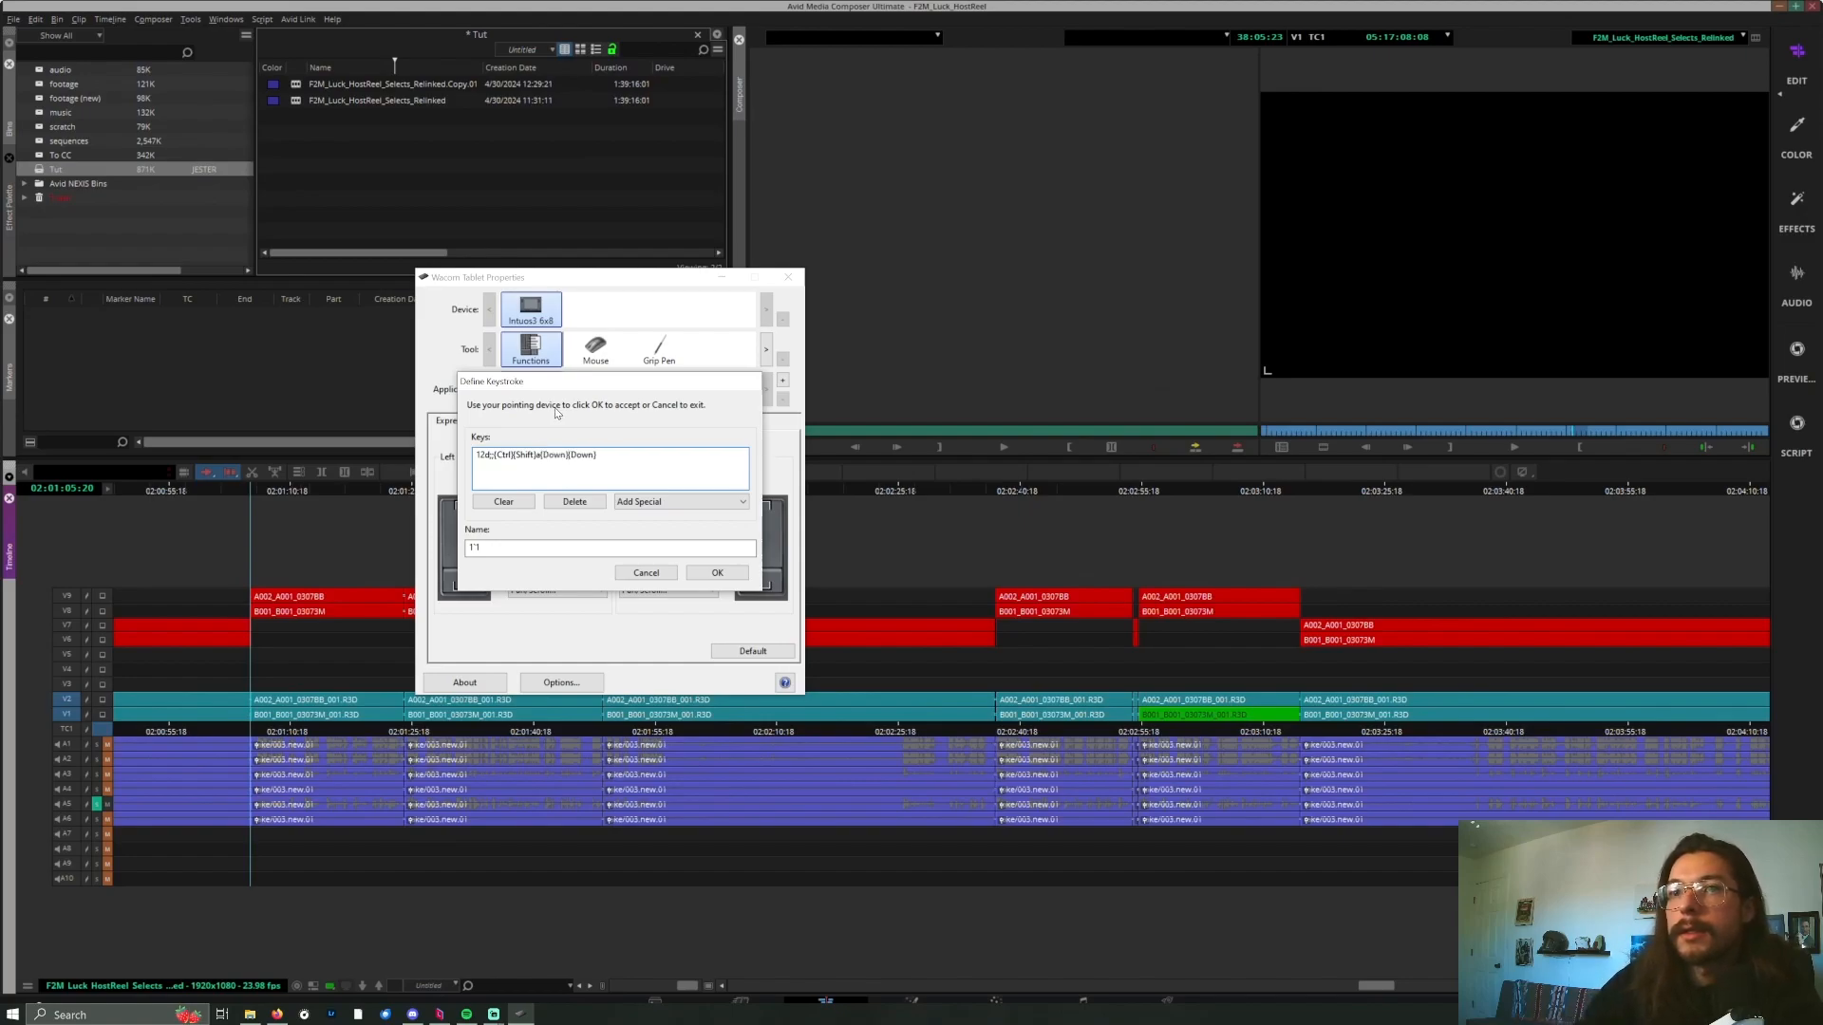
pyautogui.click(712, 572)
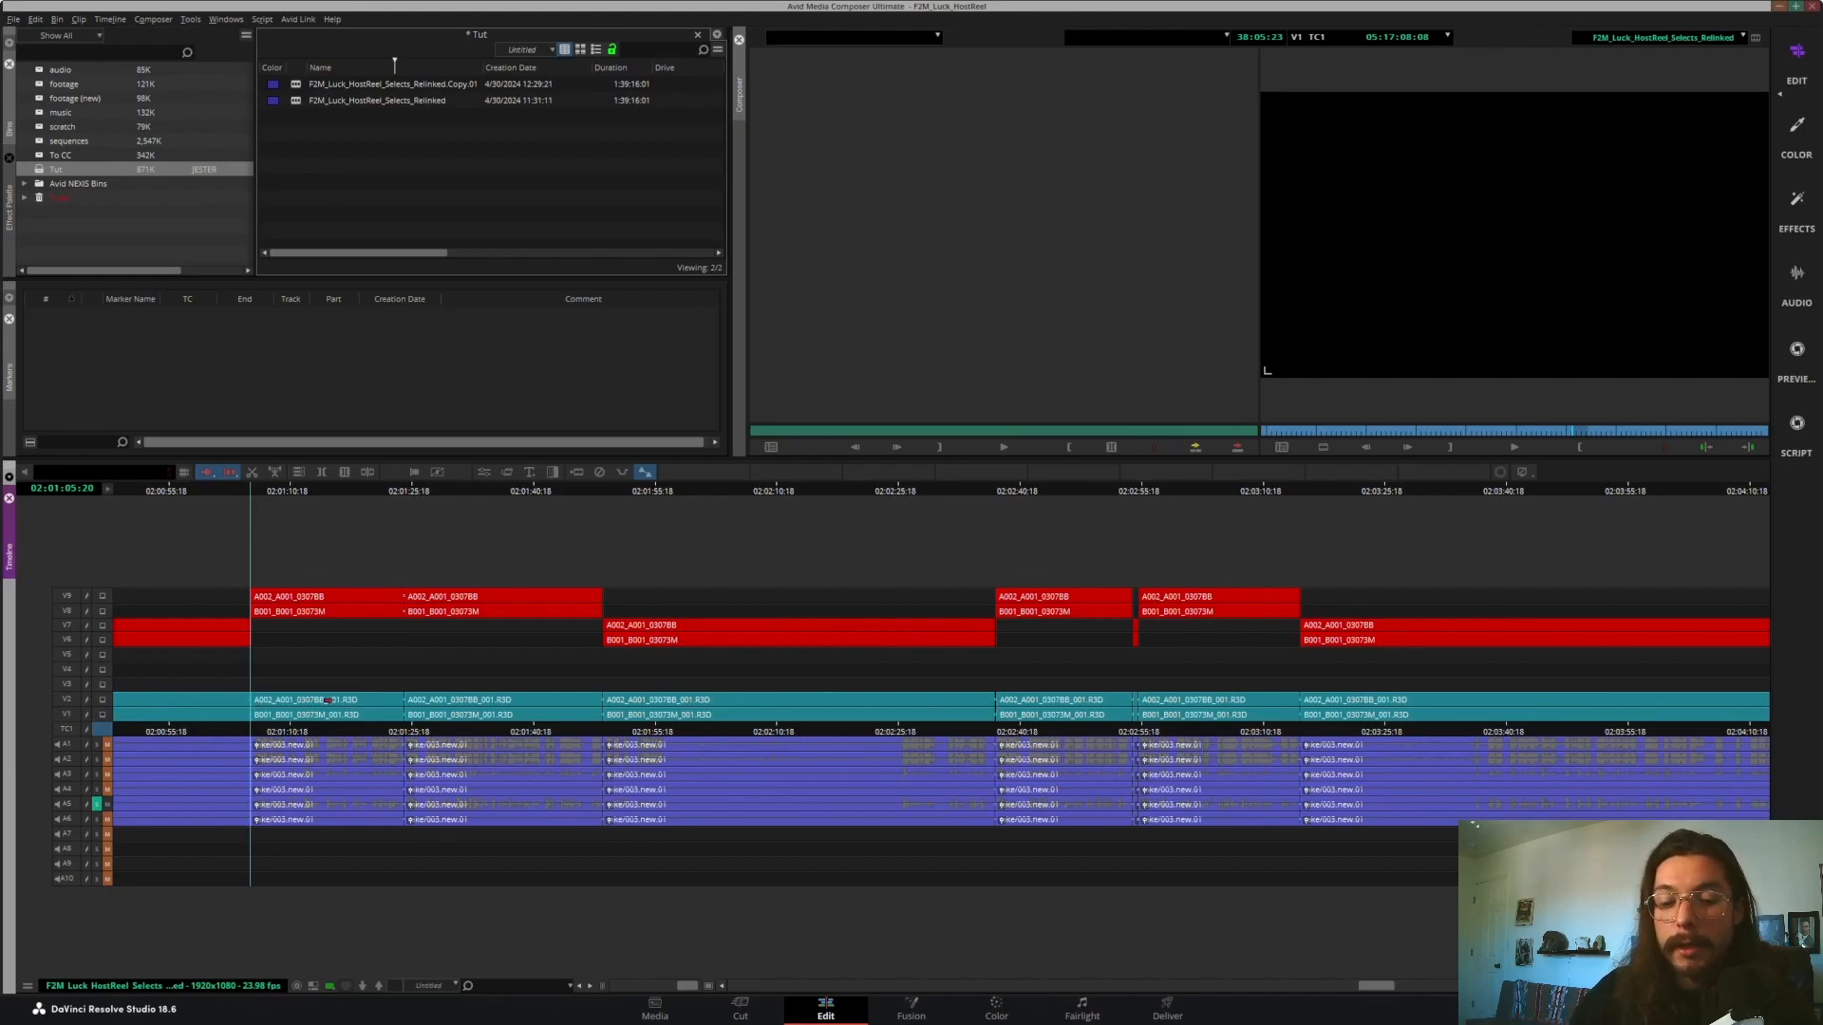
# - Raise the V1 and V2 clips at 02:01:05:20 to V3 and V4 and place the playhead at the 02:01:24:18 edit
pyautogui.moveTo(500, 698); pyautogui.dragTo(492, 657)
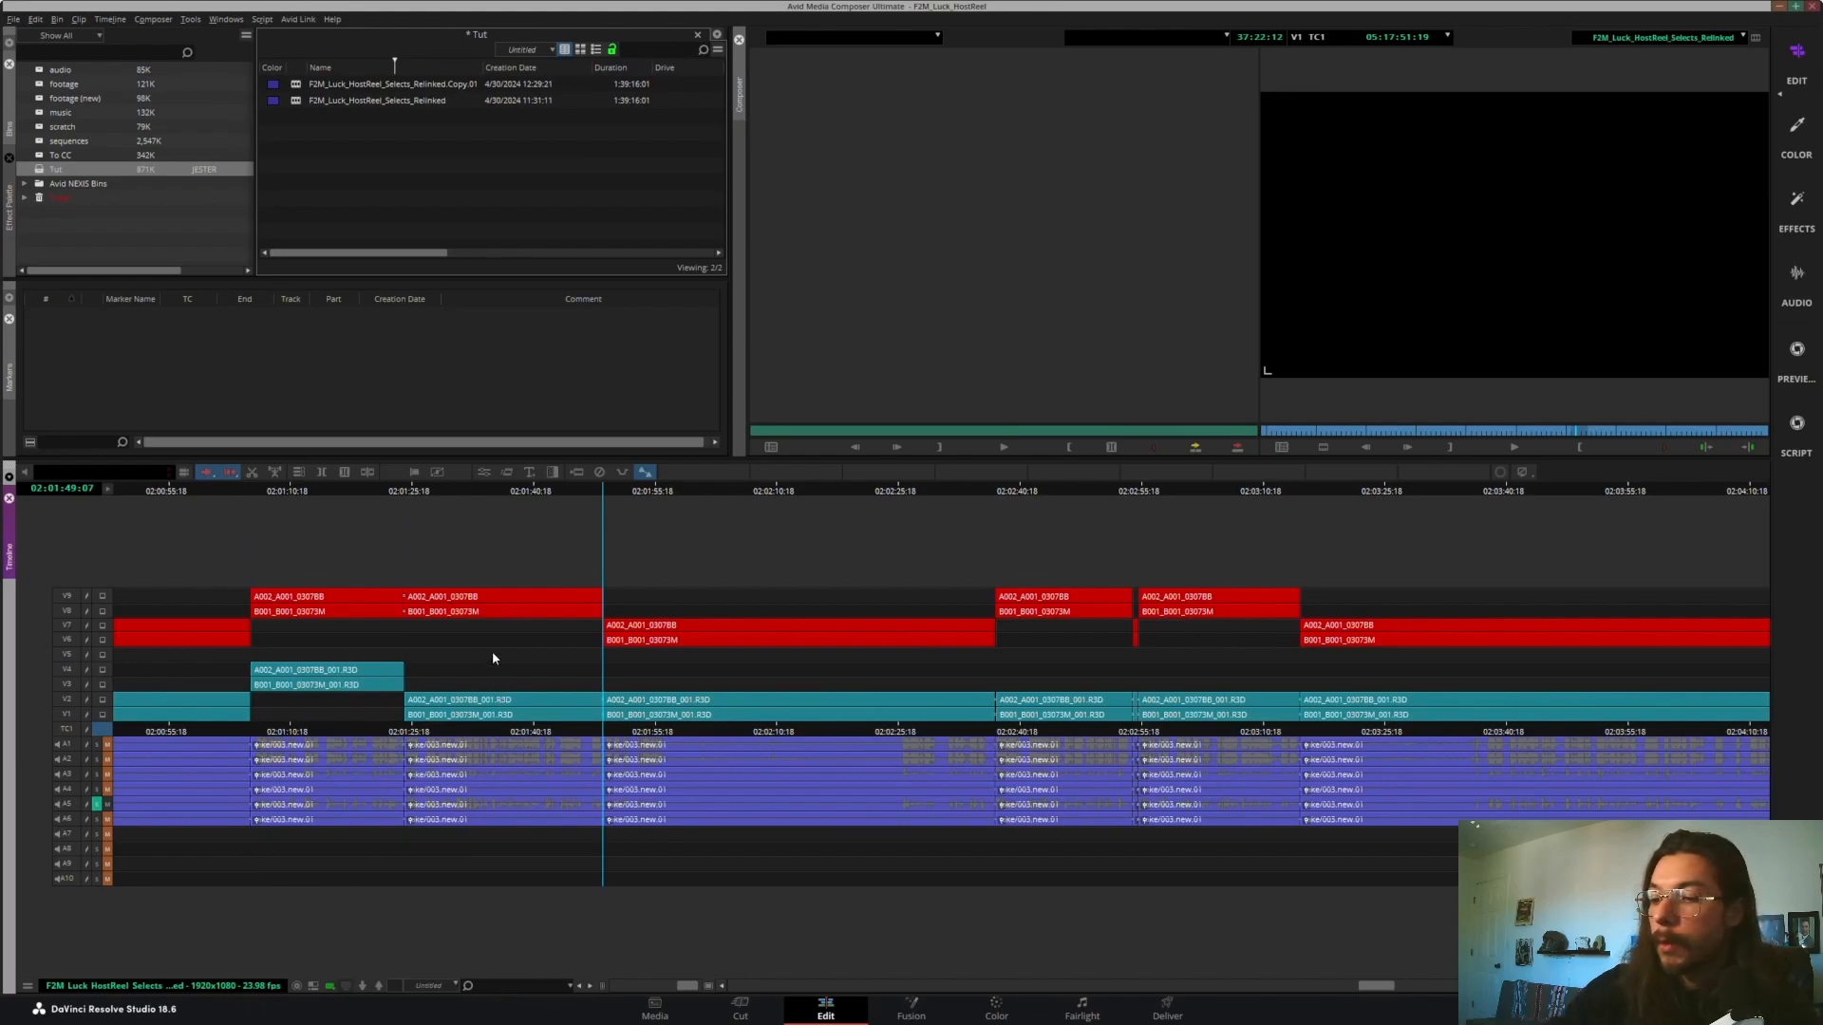
pyautogui.press('a')
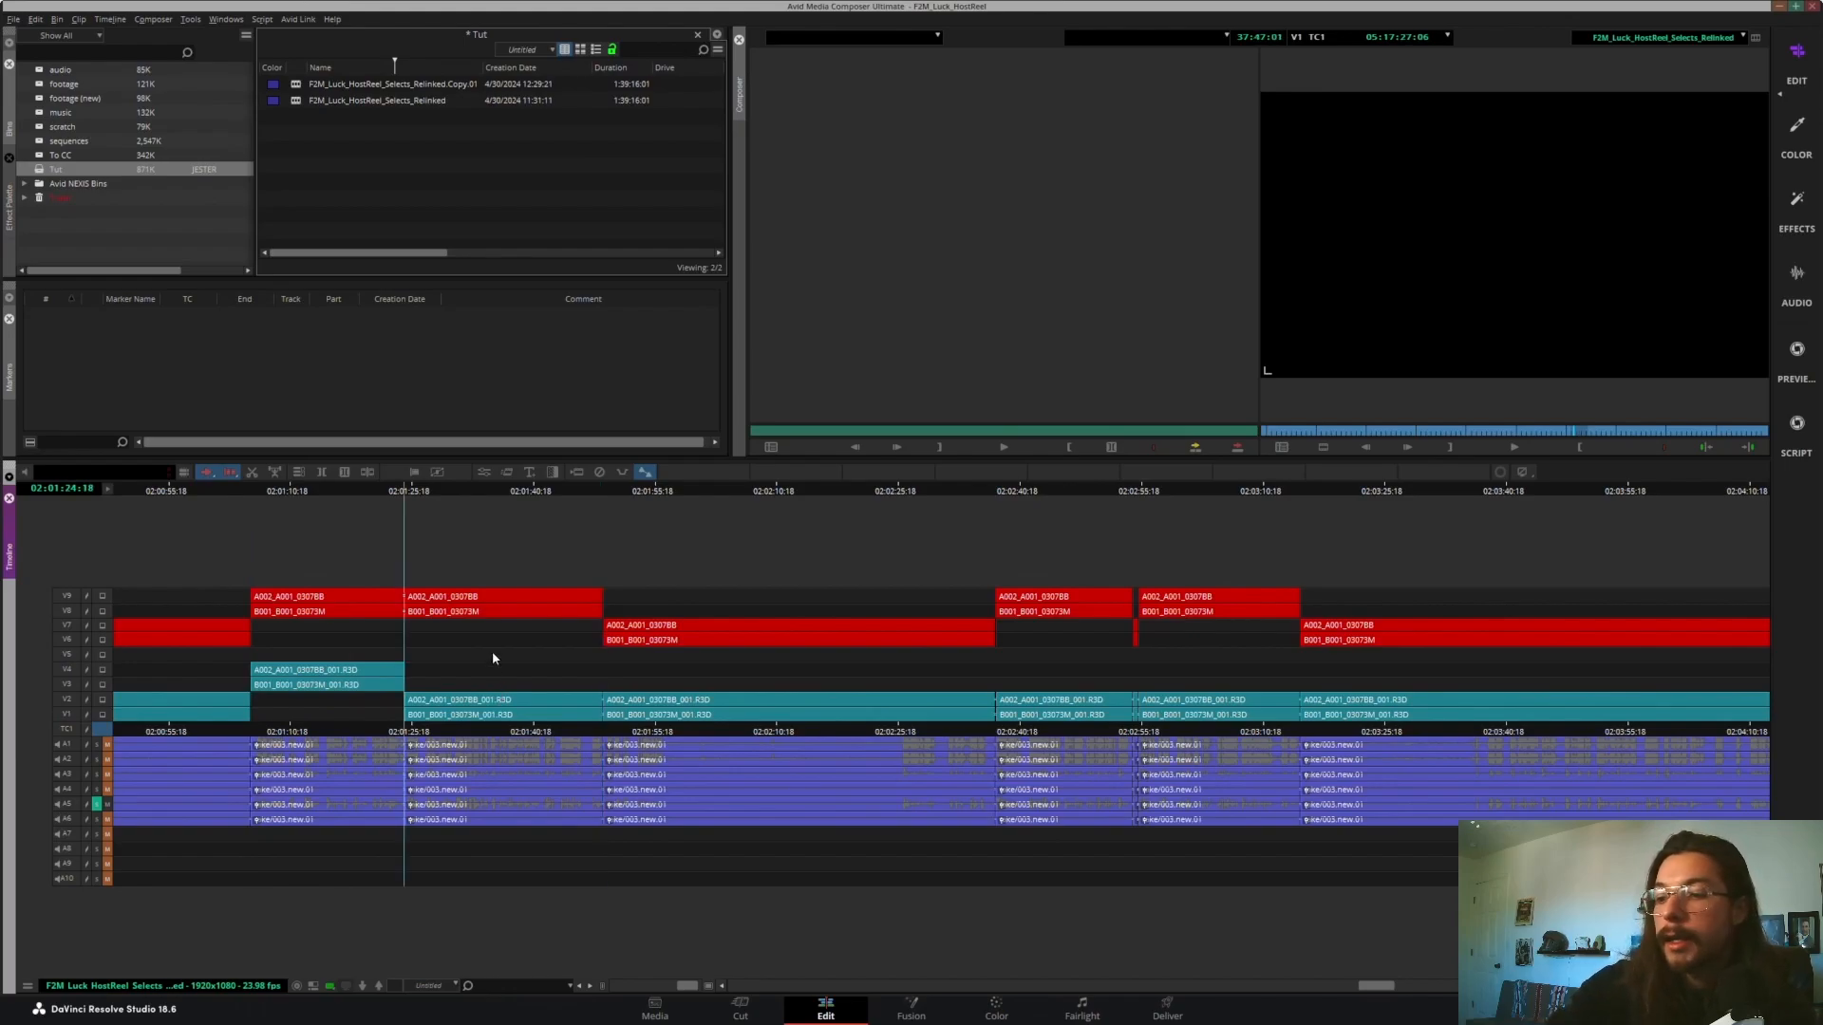
pyautogui.press('s')
pyautogui.press('s')
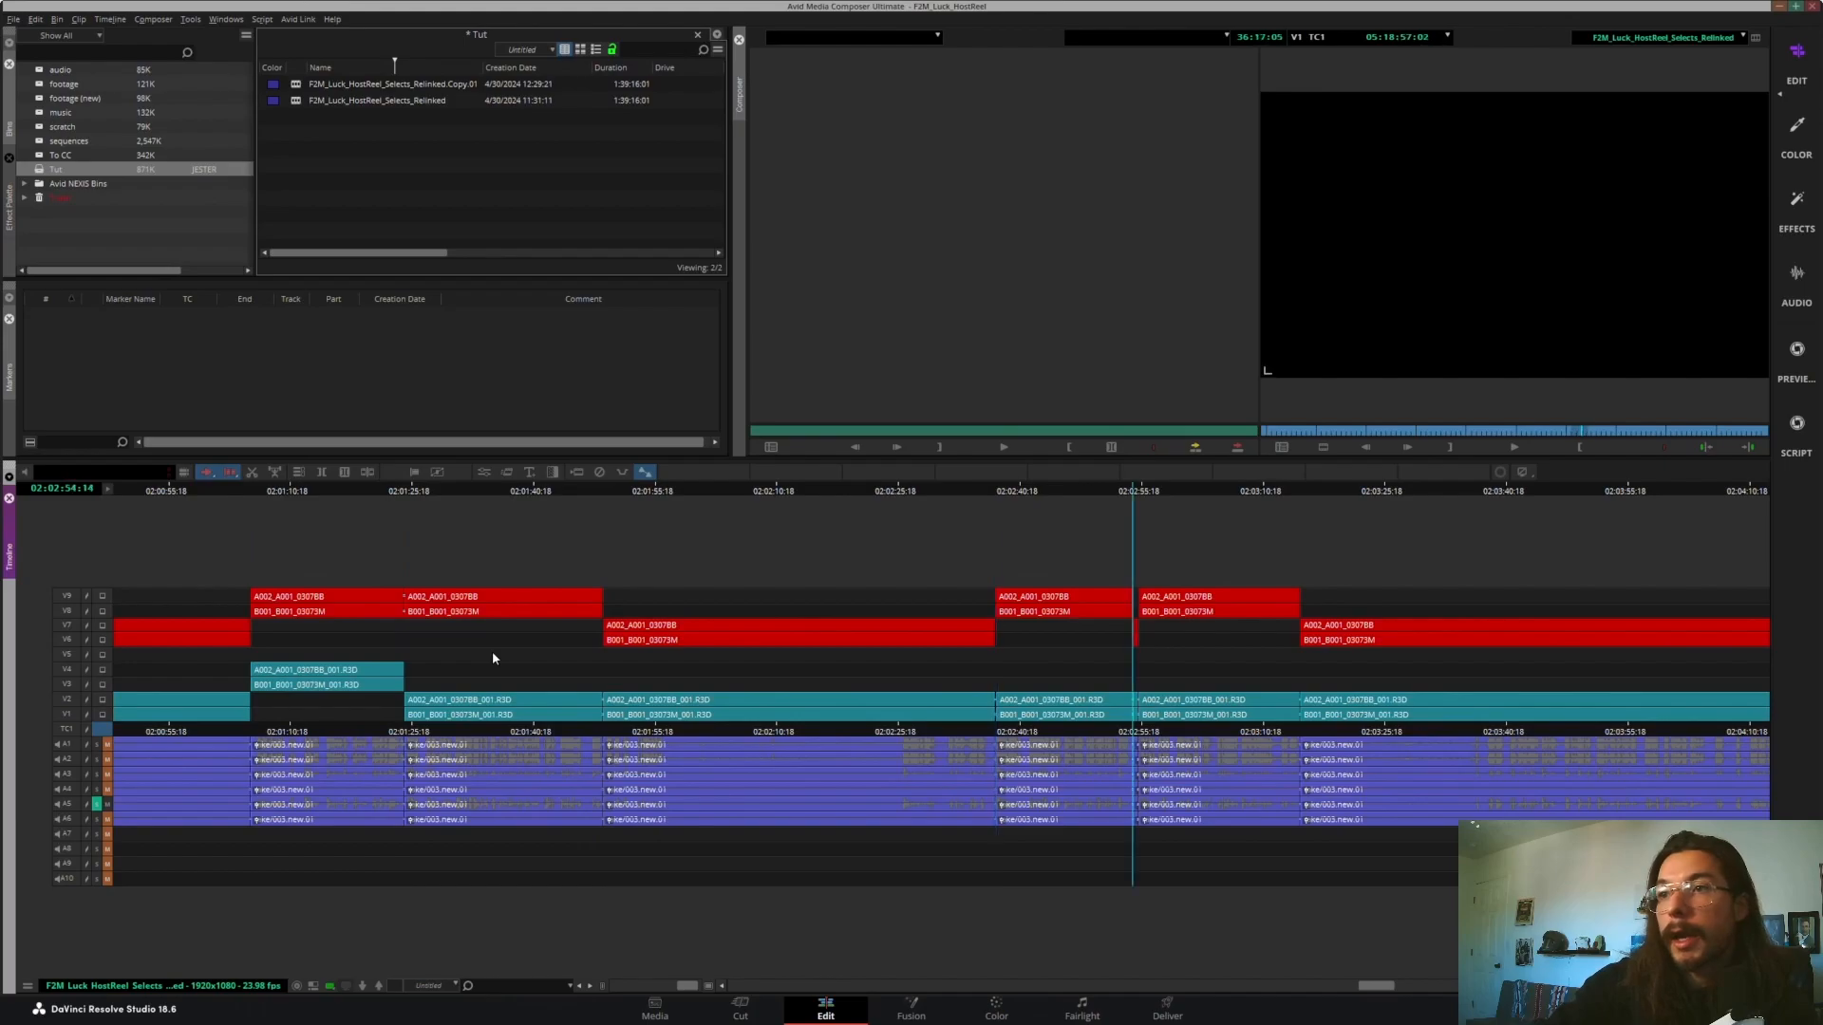
pyautogui.press('a')
pyautogui.press('a')
pyautogui.press('s')
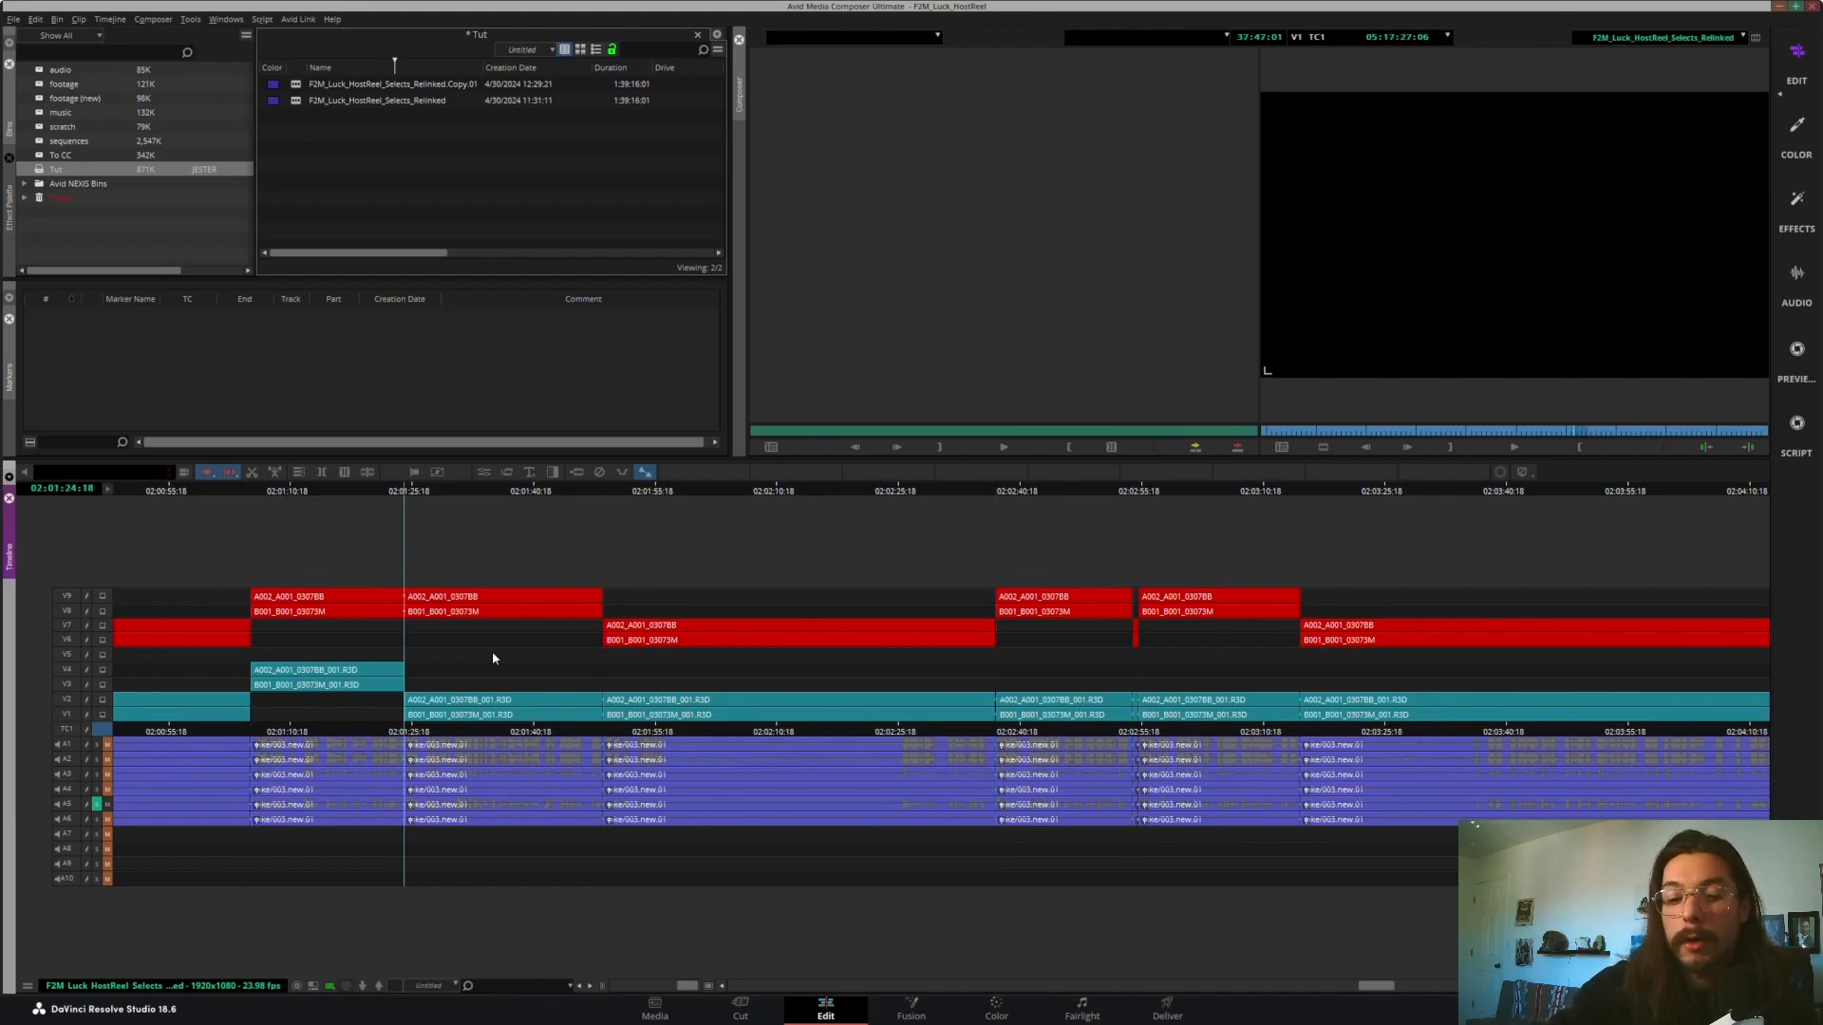
# - Raise the V1 and V2 clips at 02:01:24:18 and 02:02:37:18 to V3 and V4, matching the red references on V8 and V9
pyautogui.hotkey('alt', 'Up')
pyautogui.hotkey('alt', 'Up')
pyautogui.press('s')
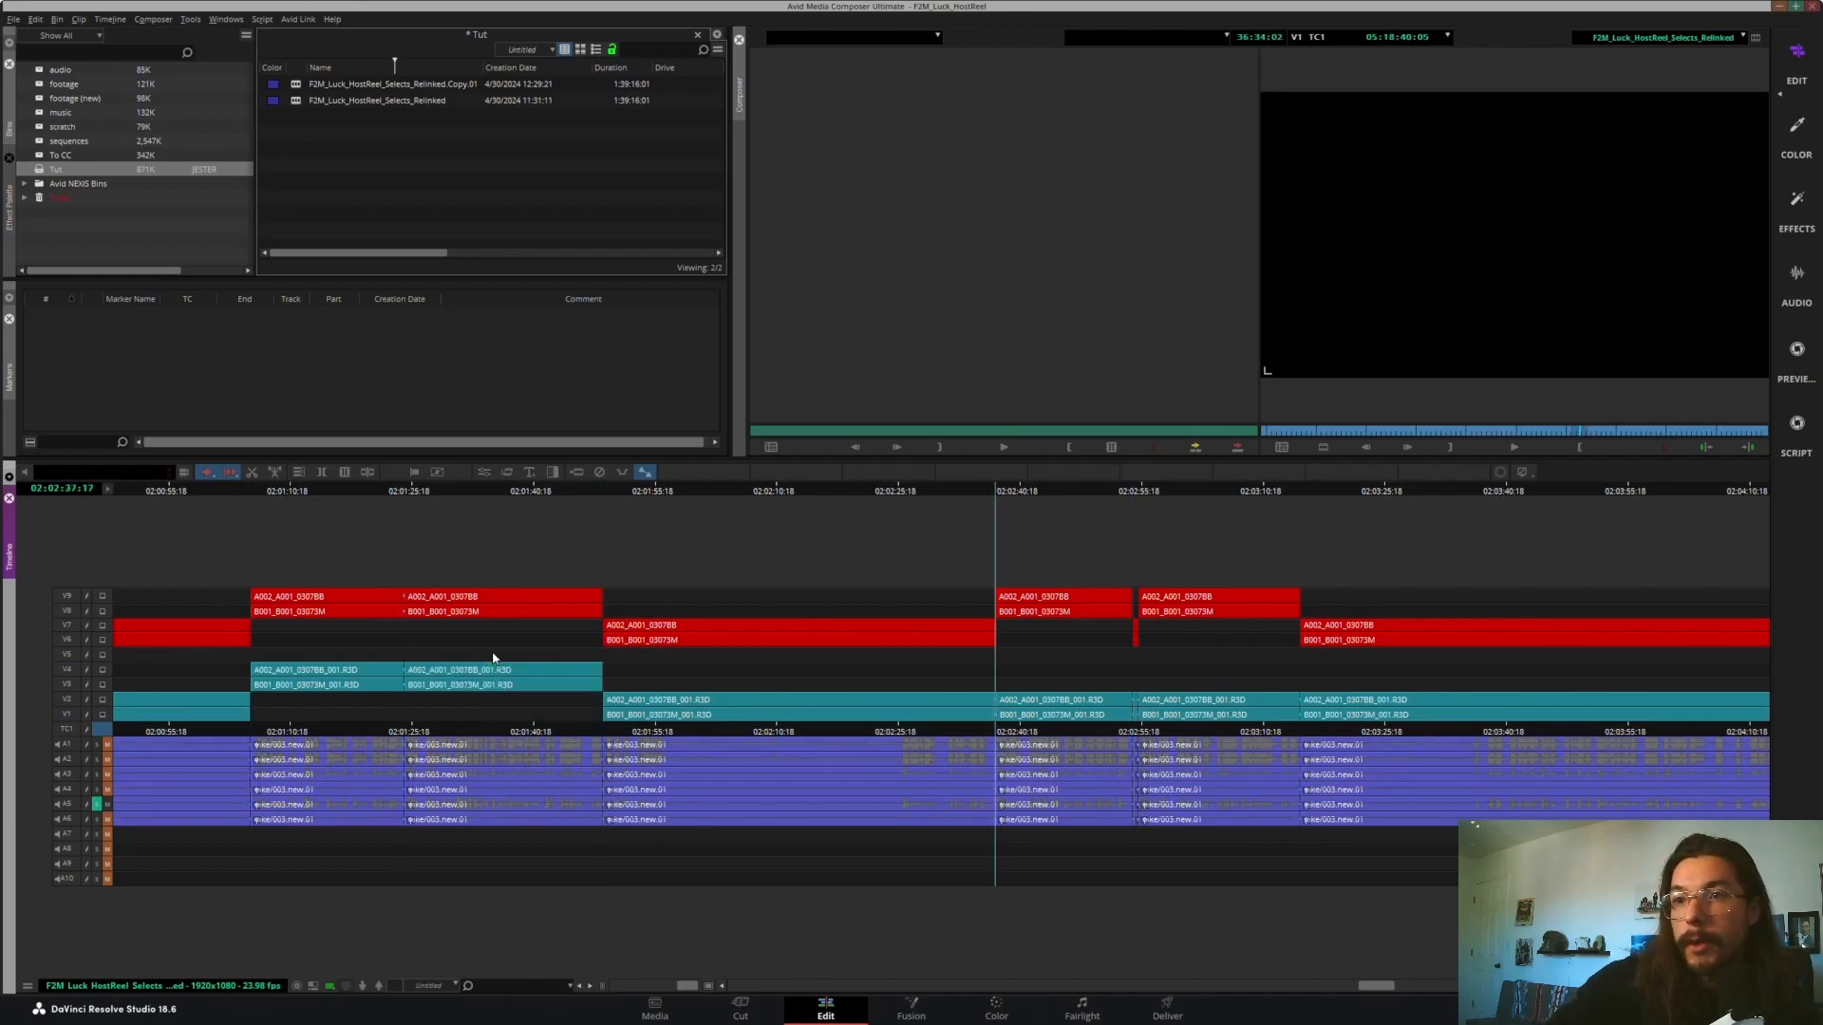
pyautogui.hotkey('alt', 'Up')
pyautogui.hotkey('alt', 'Up')
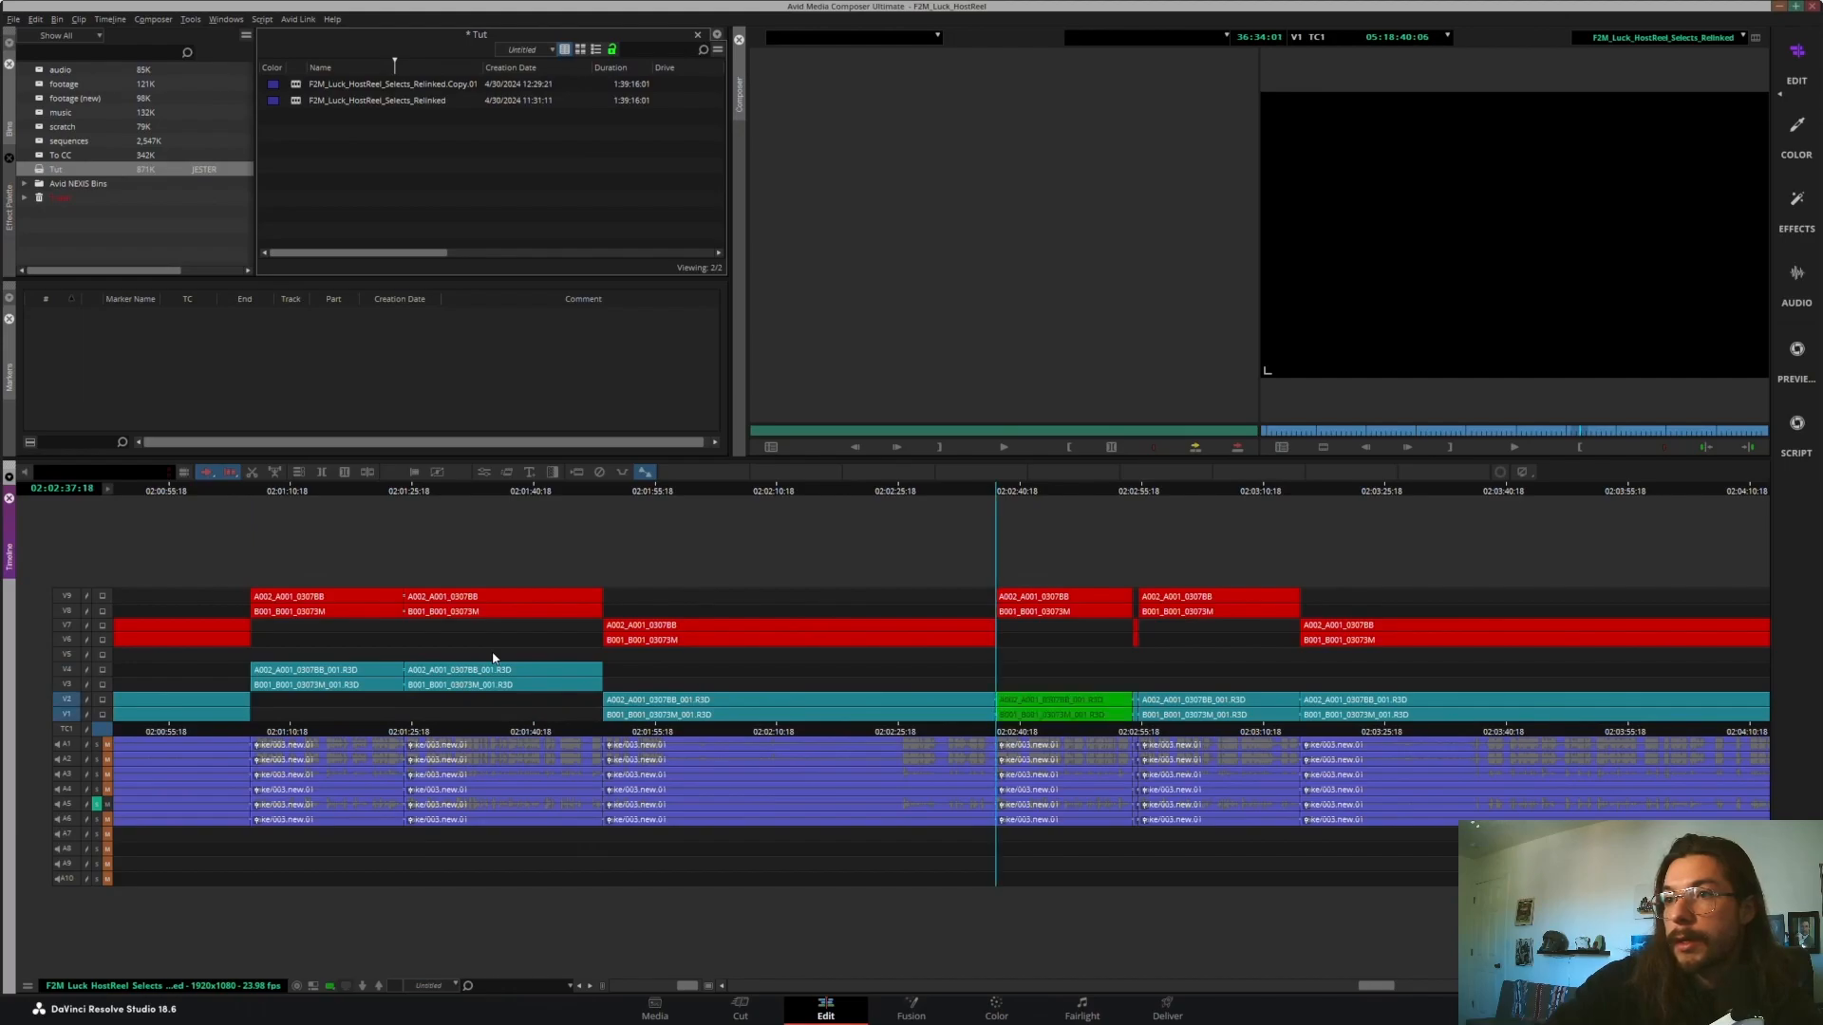
# - Raise to V3 and V4 each V1/V2 clip pair lying under V8/V9 references between about 02:02:55 and 02:05:05:16
pyautogui.press('s')
pyautogui.hotkey('alt', 'Up')
pyautogui.hotkey('alt', 'Up')
pyautogui.press('s')
pyautogui.press('s')
pyautogui.hotkey('alt', 'Up')
pyautogui.hotkey('alt', 'Up')
pyautogui.press('s')
pyautogui.hotkey('alt', 'Up')
pyautogui.hotkey('alt', 'Up')
pyautogui.hotkey('alt', 'Up')
pyautogui.press('s')
pyautogui.hotkey('alt', 'Up')
pyautogui.hotkey('alt', 'Up')
pyautogui.press('s')
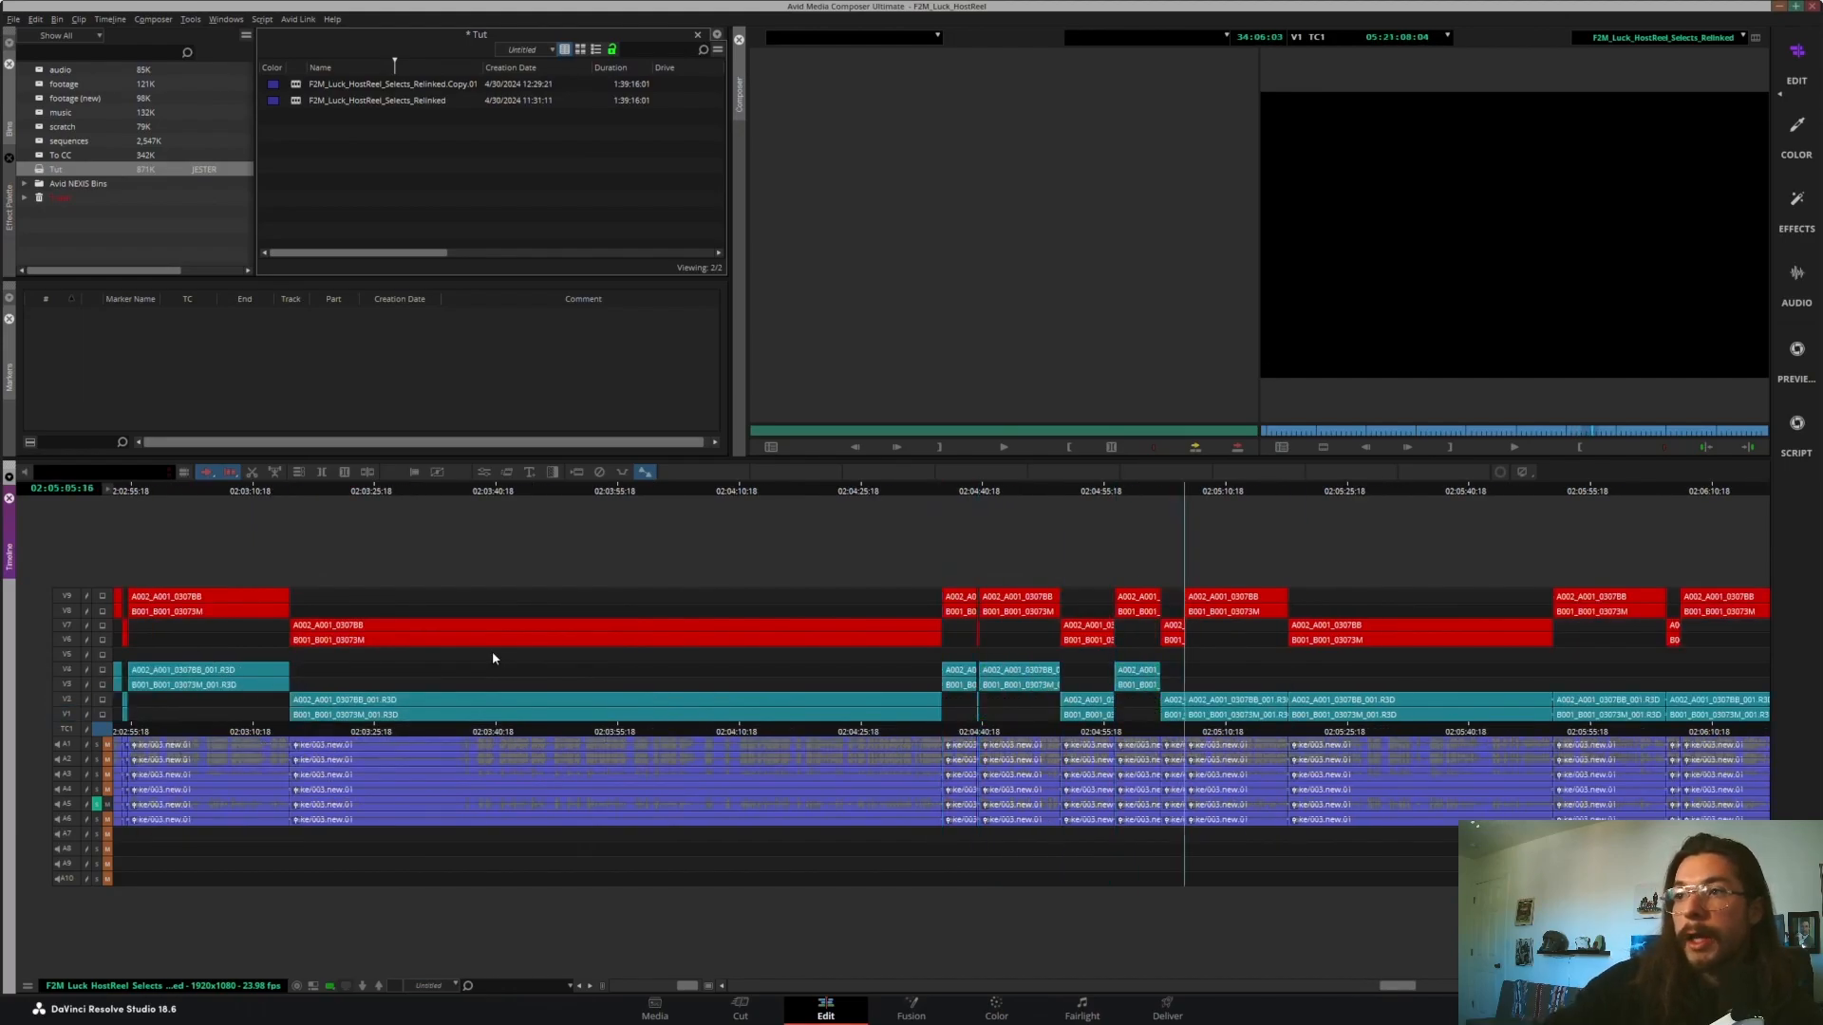
# - Raise the V1/V2 clip pairs under V8/V9 references from 02:05:05:16 onward to V3 and V4, advancing the playhead to 02:06:06:19
pyautogui.hotkey('alt', 'Up')
pyautogui.hotkey('alt', 'Up')
pyautogui.press('s')
pyautogui.press('s')
pyautogui.hotkey('alt', 'Up')
pyautogui.hotkey('alt', 'Up')
pyautogui.press('s')
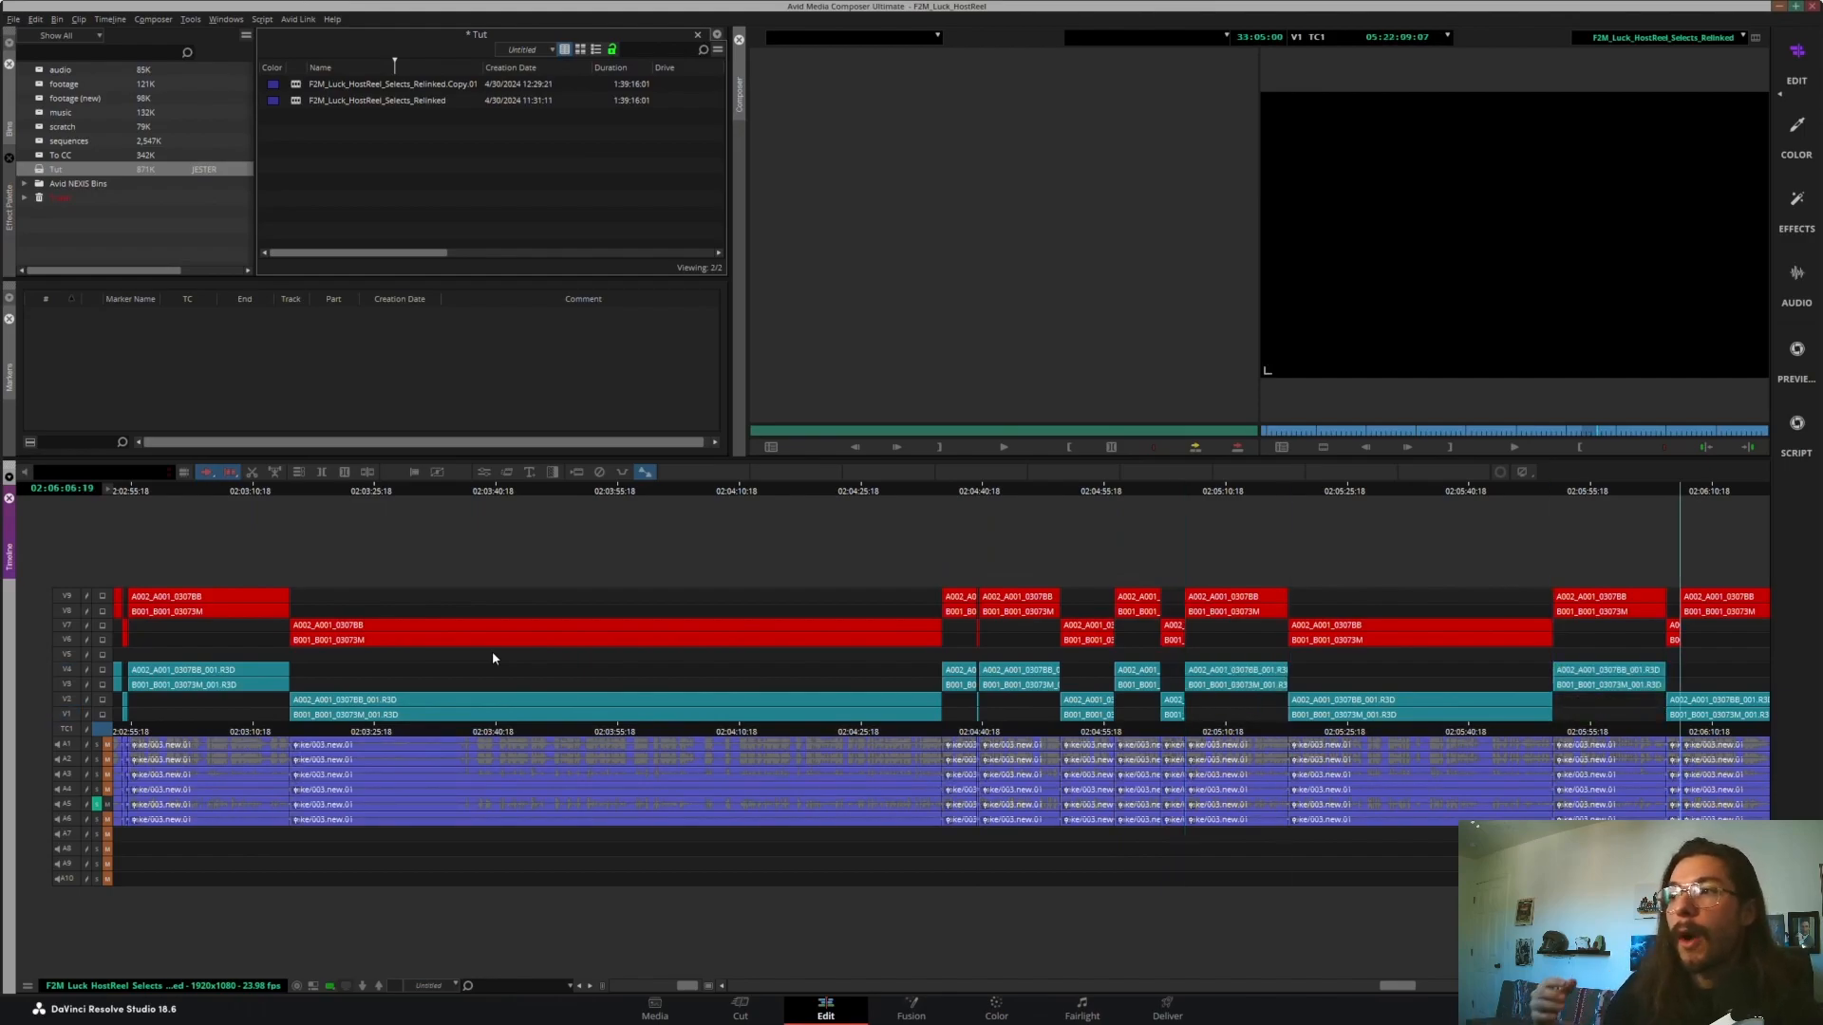